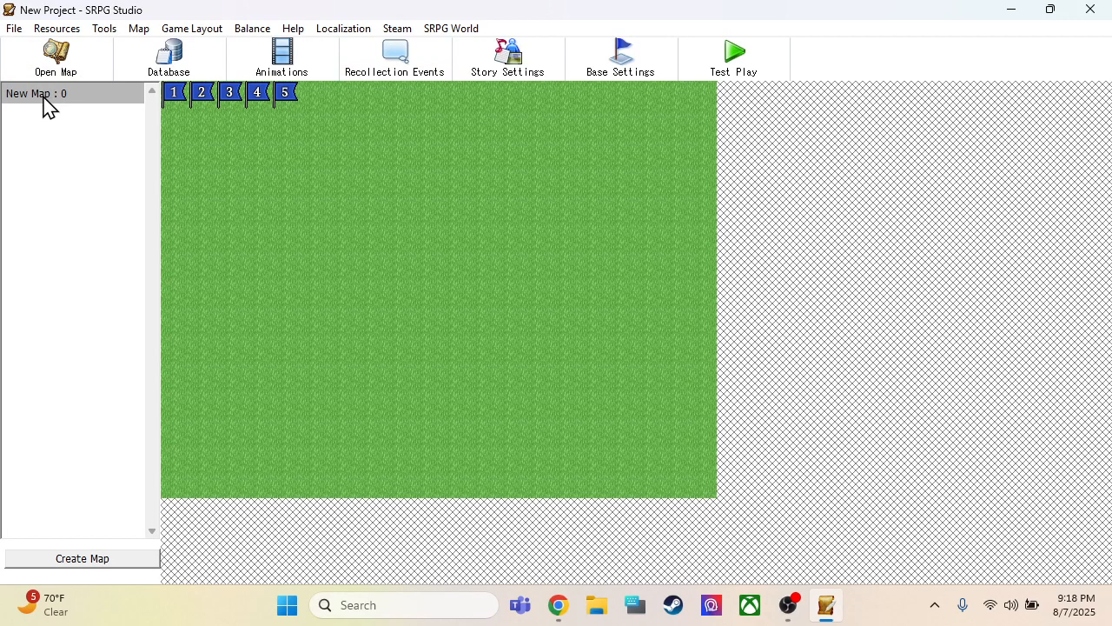
pyautogui.click(59, 97)
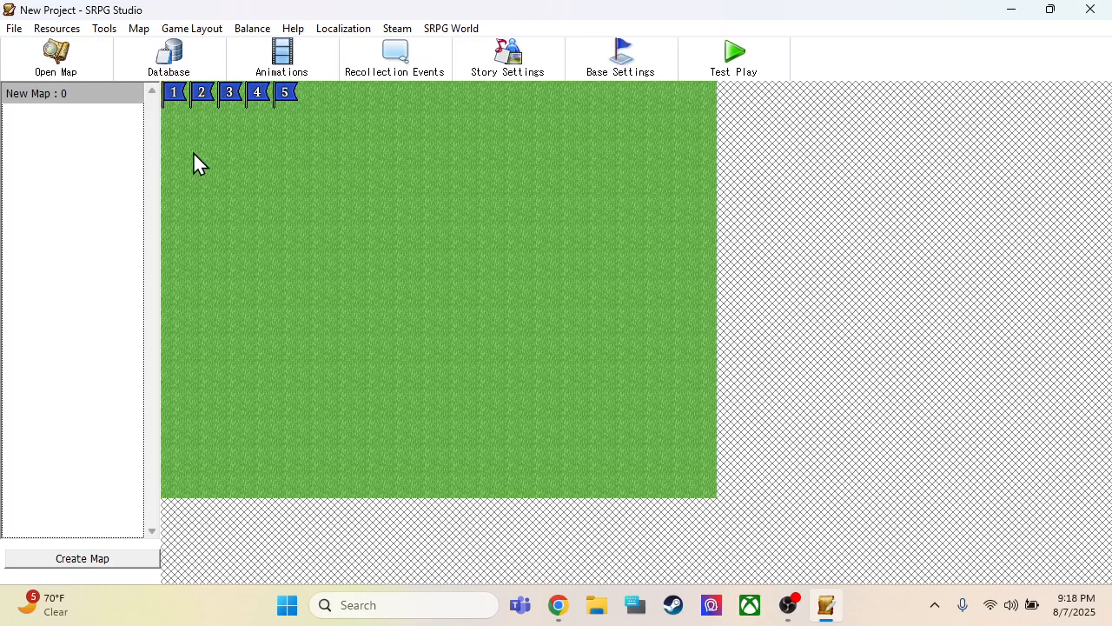
pyautogui.click(68, 57)
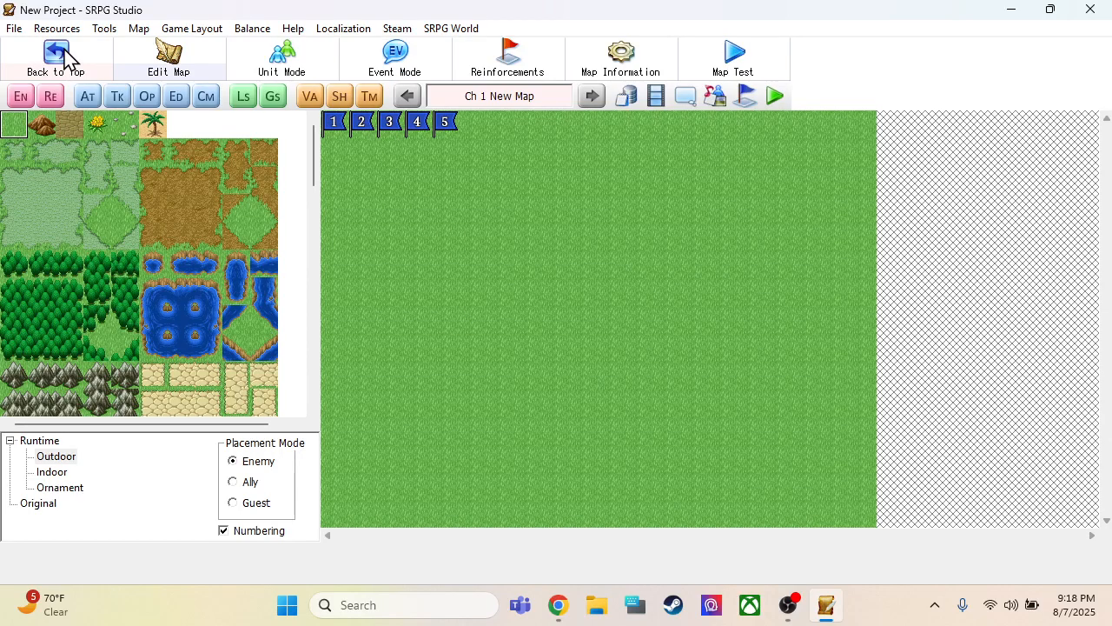
pyautogui.click(76, 67)
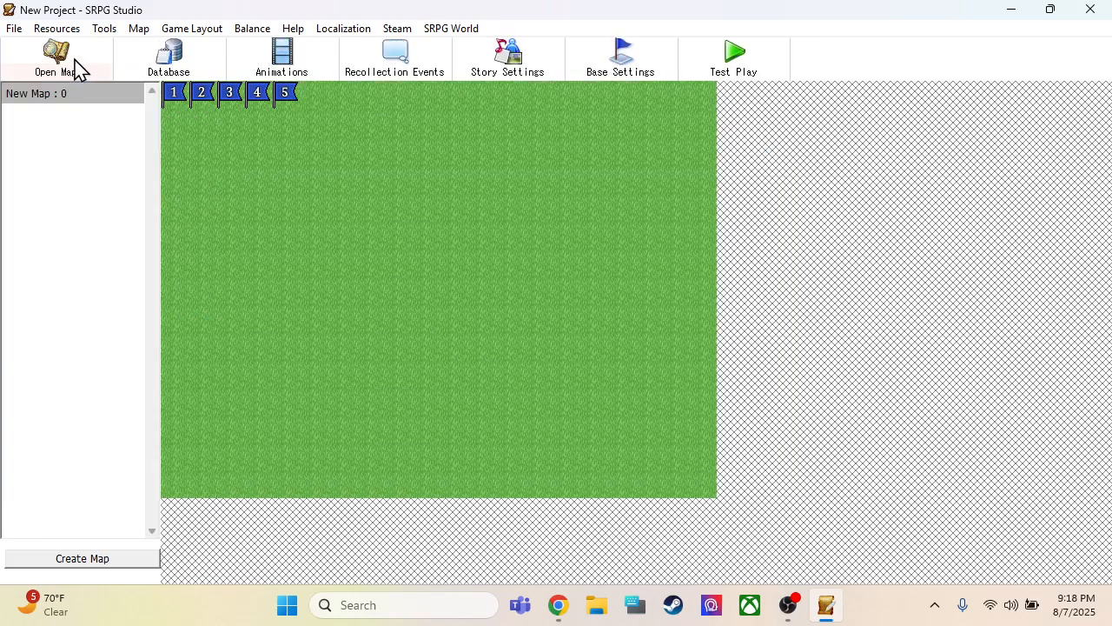
# Rename the map New Map as "Starting Map"
pyautogui.rightClick(49, 102)
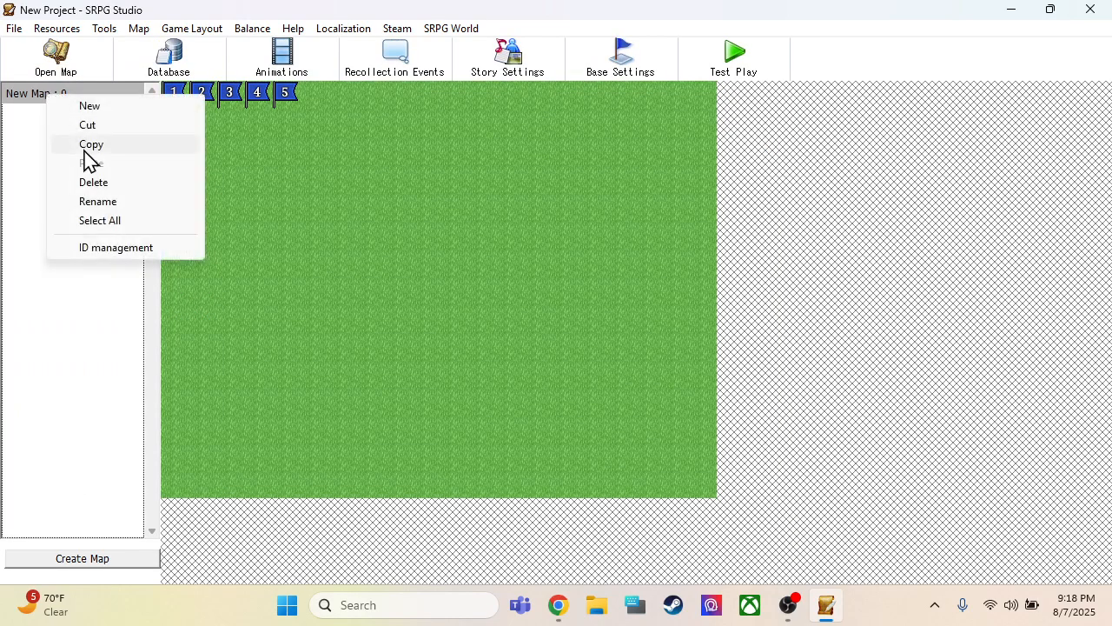
pyautogui.click(97, 201)
pyautogui.moveTo(123, 125); pyautogui.dragTo(4, 143)
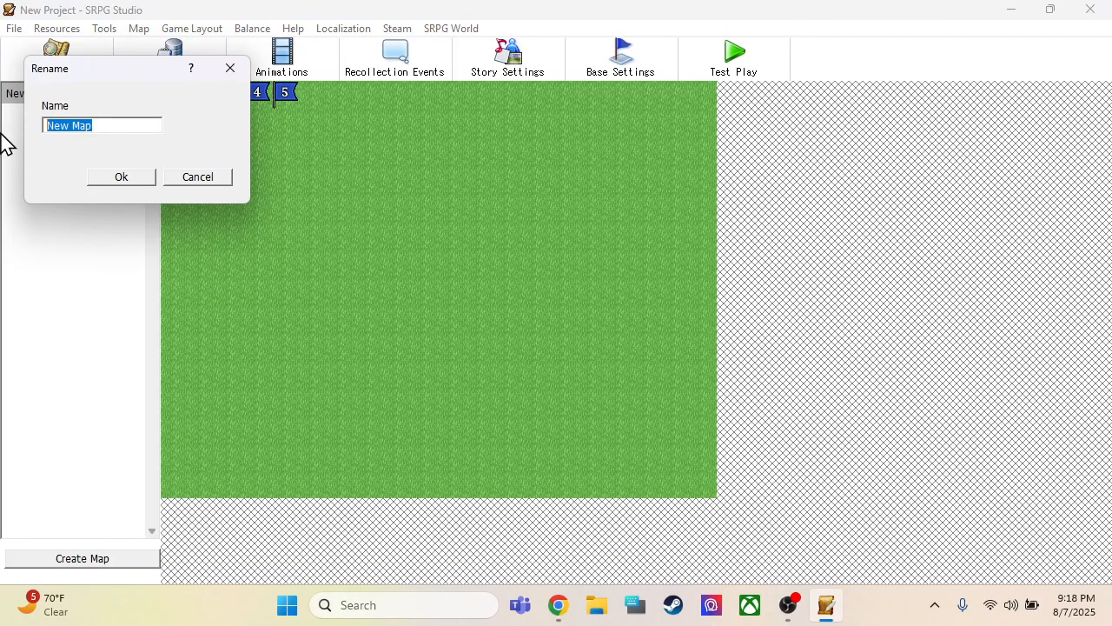
pyautogui.write('Starting')
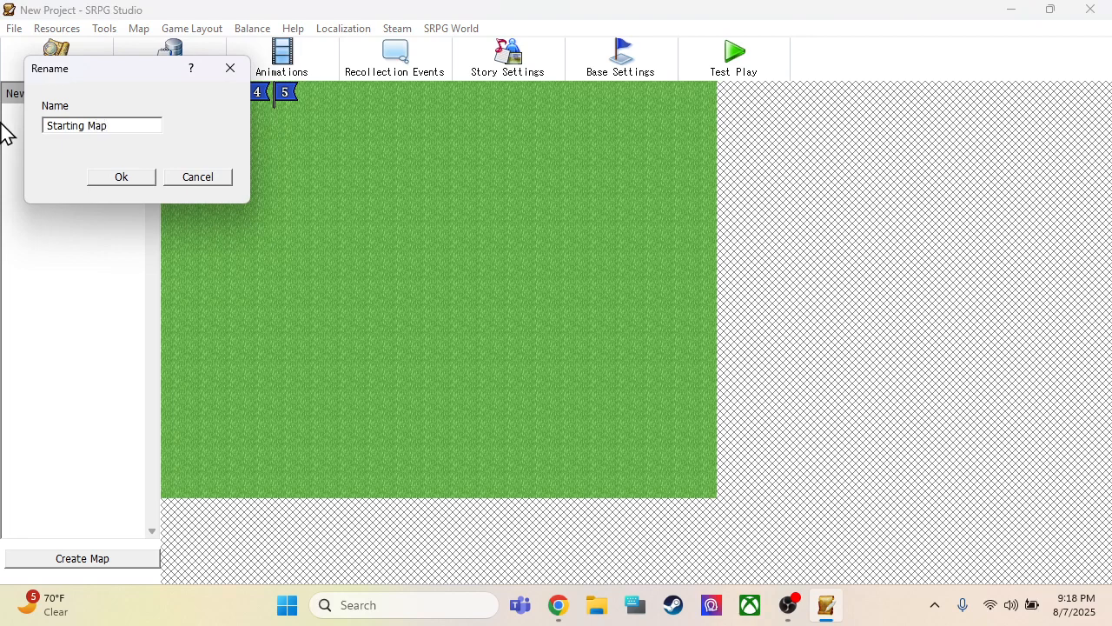
pyautogui.click(122, 177)
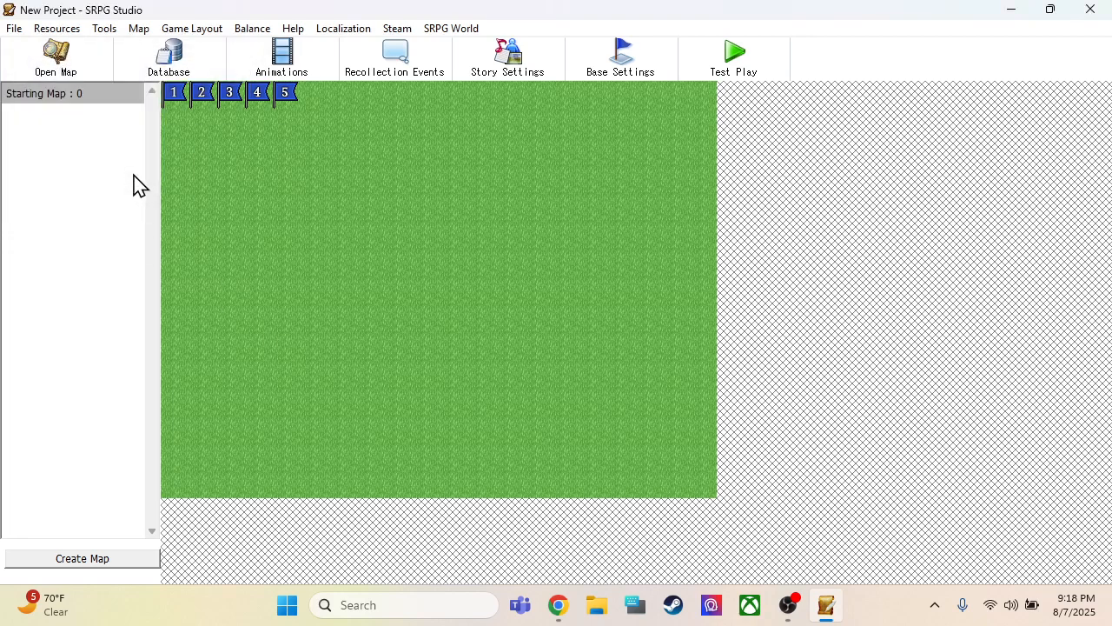
# Open Starting Map for editing and look through the Indoor and Ornament tilesets before returning to the Outdoor tileset
pyautogui.doubleClick(77, 94)
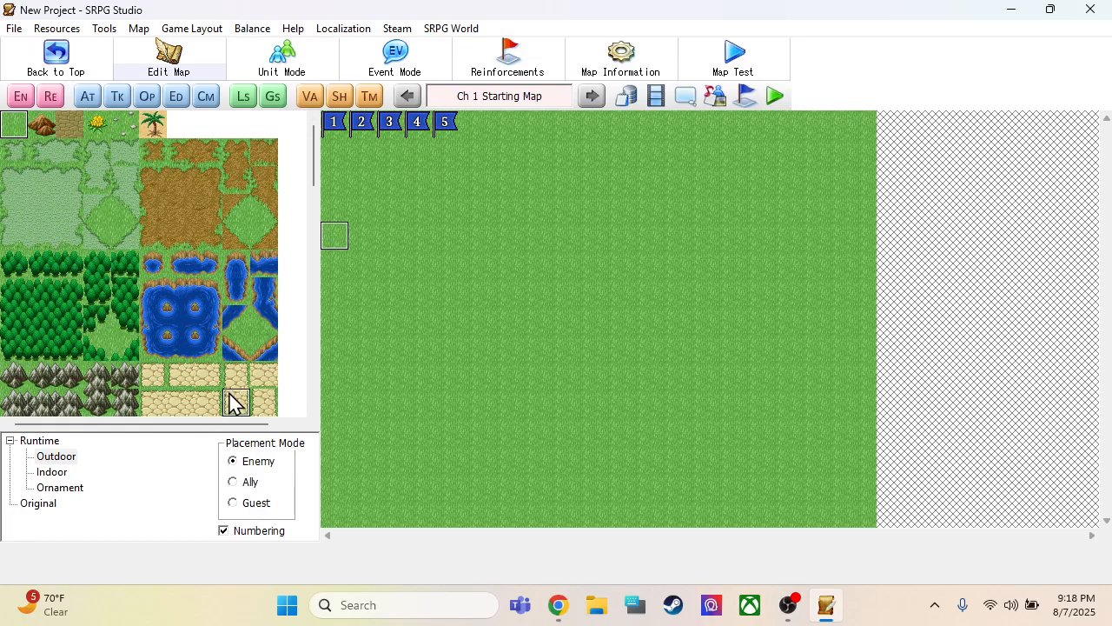
pyautogui.click(61, 459)
pyautogui.click(59, 473)
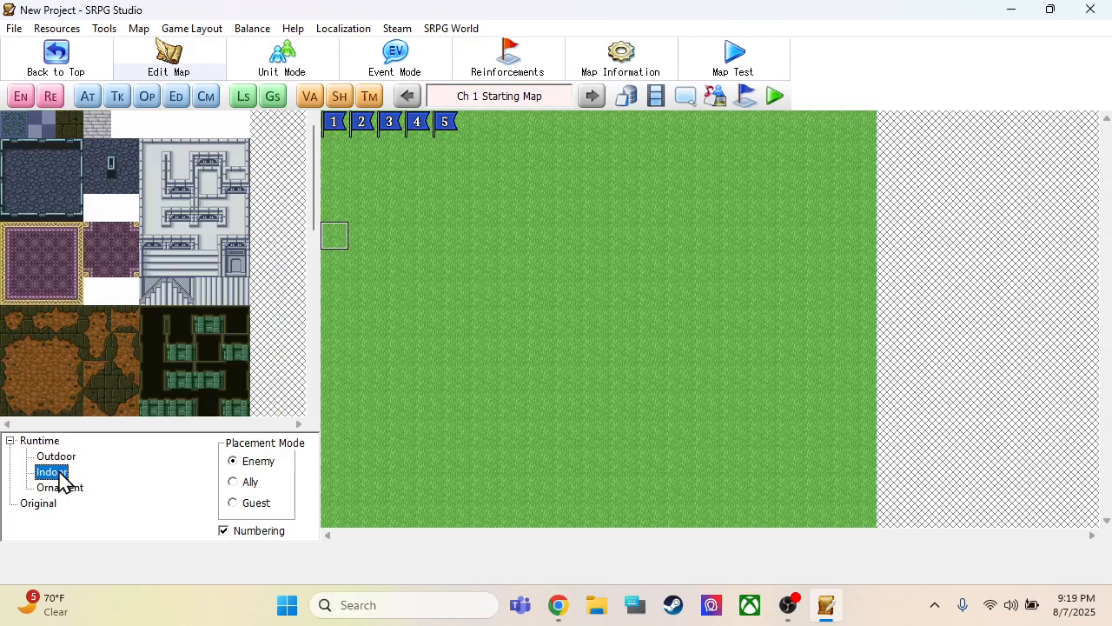
pyautogui.click(60, 488)
pyautogui.click(63, 458)
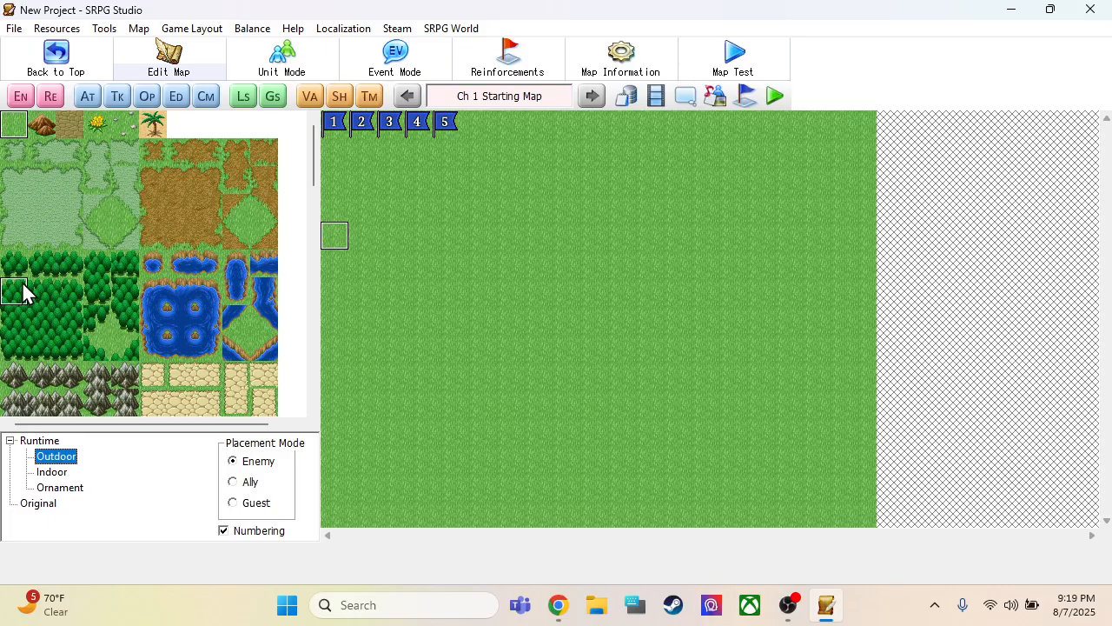
# Place three 3×3 dense forest blocks on the grass, in the map's west, upper middle and southeast
pyautogui.click(378, 280)
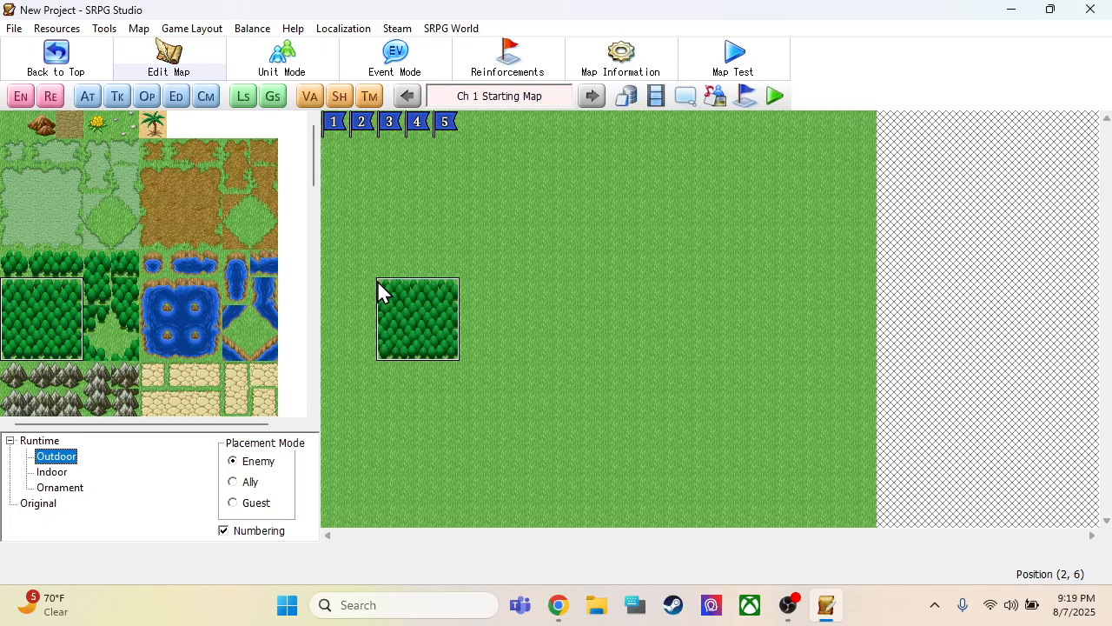
pyautogui.click(634, 171)
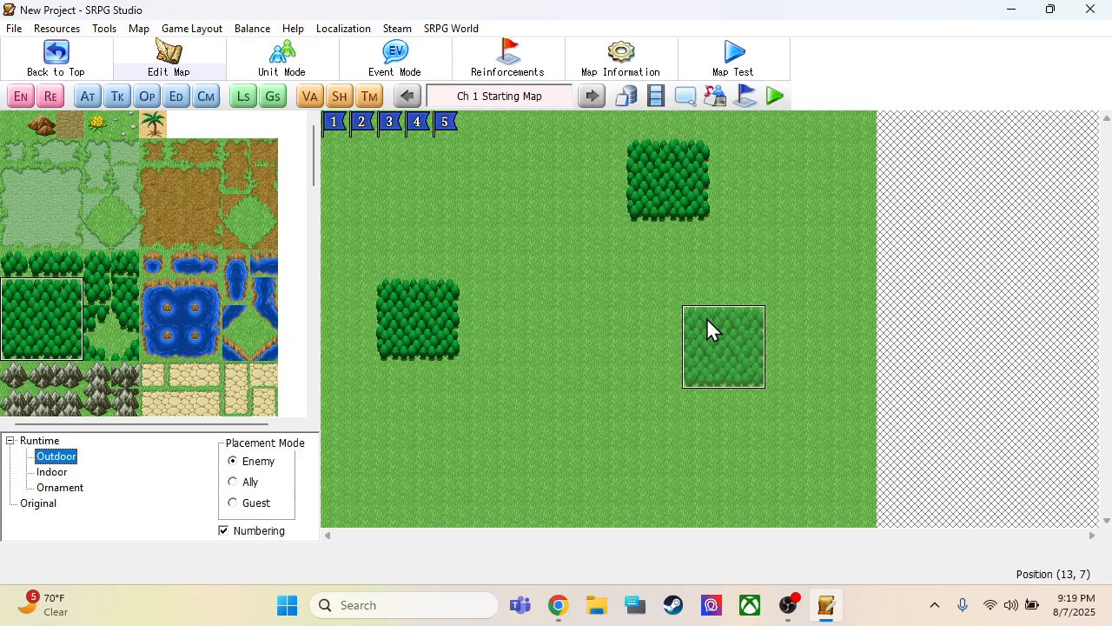
pyautogui.click(712, 372)
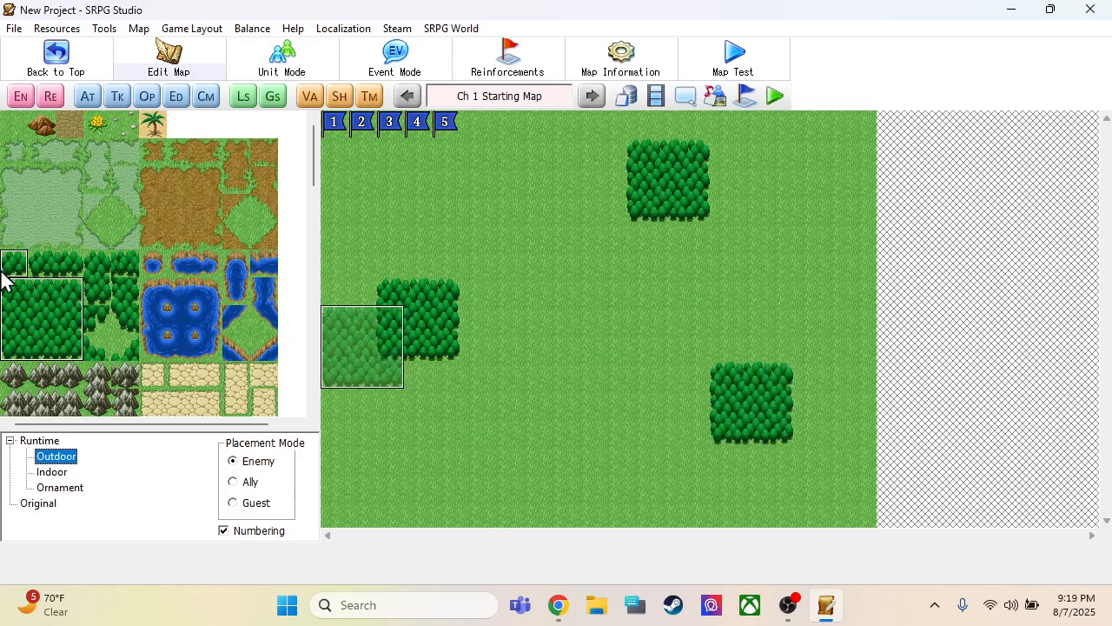
# Place two 3×3 grey mountain blocks, one in the lower middle of the map and one near the northeast corner
pyautogui.scroll(-2, 126, 279)
pyautogui.moveTo(5, 287); pyautogui.dragTo(56, 346)
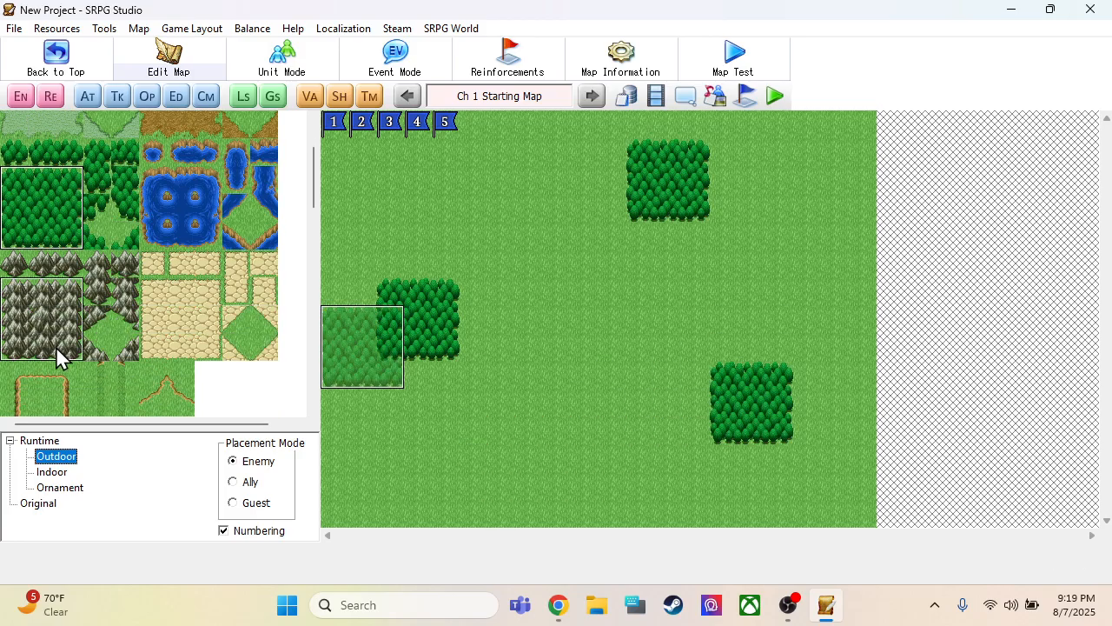
pyautogui.click(503, 406)
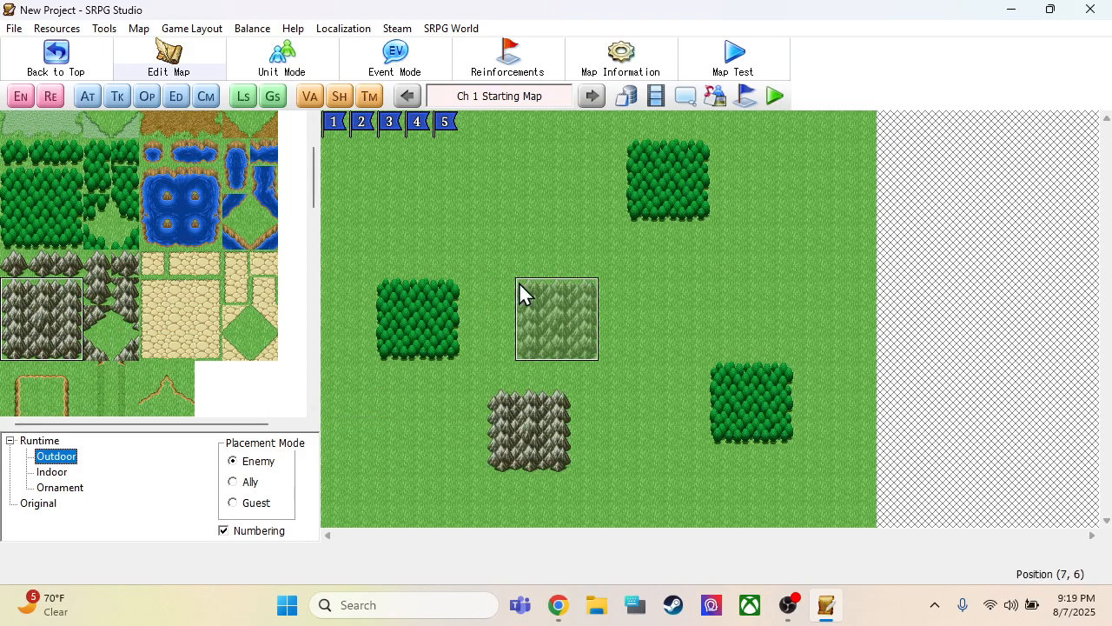
pyautogui.click(772, 184)
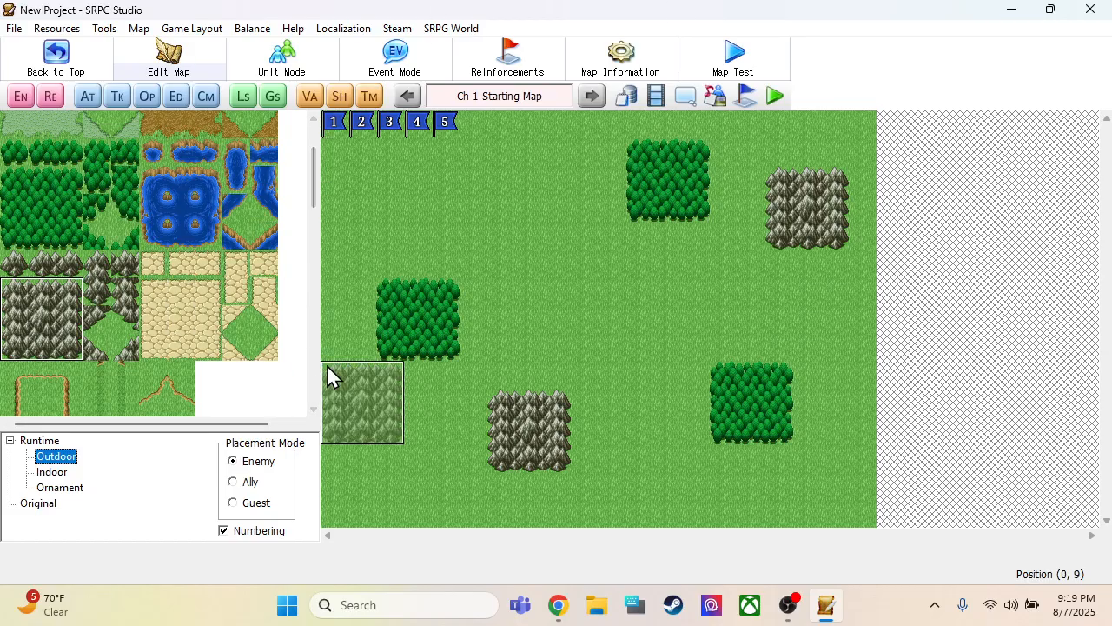
# Place two 3×3 raised cliff plateaus, one near the map's centre and one in the northwest
pyautogui.scroll(-4, 126, 291)
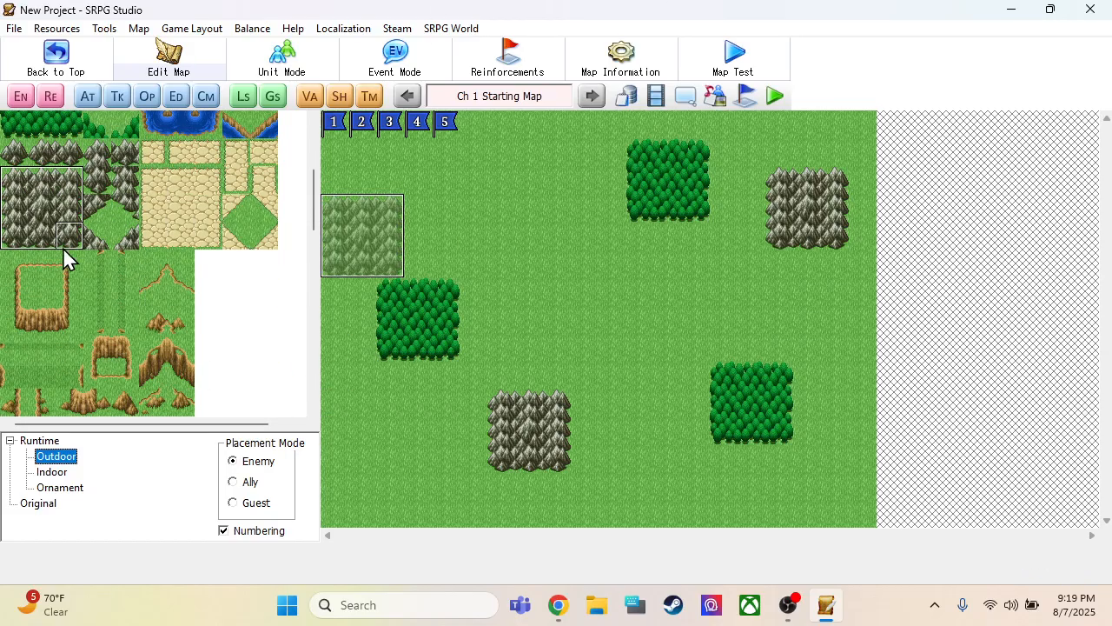
pyautogui.moveTo(21, 270); pyautogui.dragTo(68, 329)
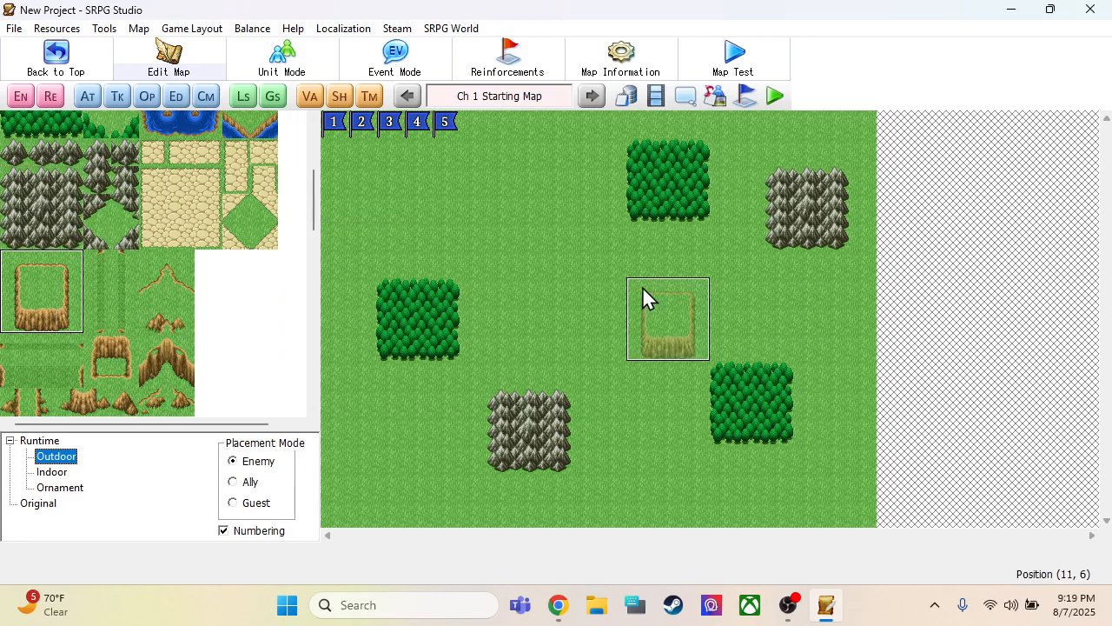
pyautogui.click(578, 255)
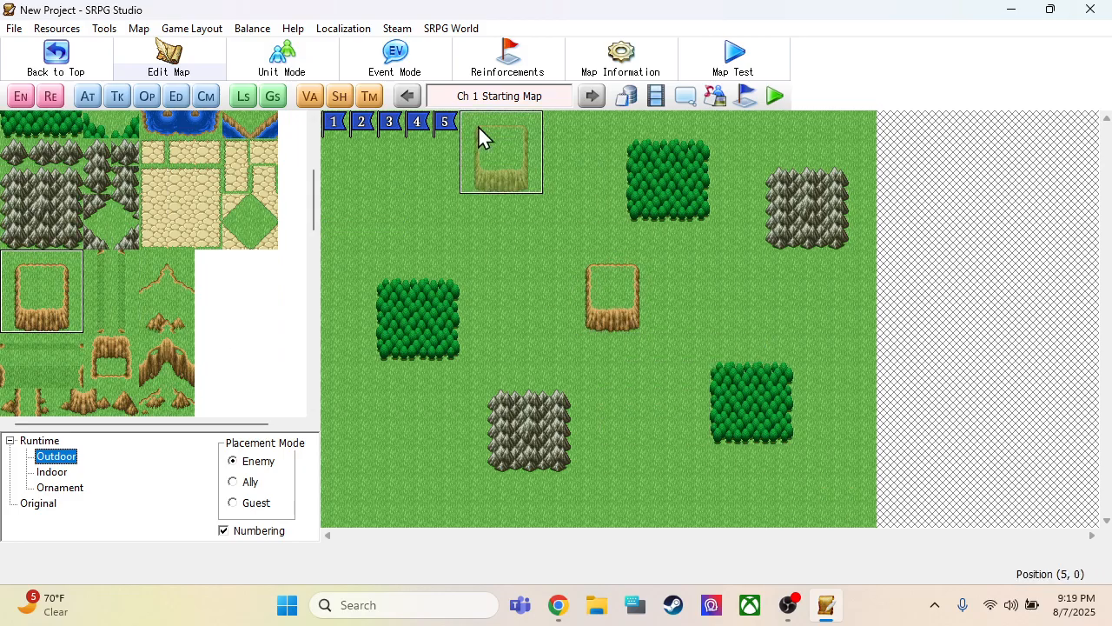
pyautogui.click(425, 146)
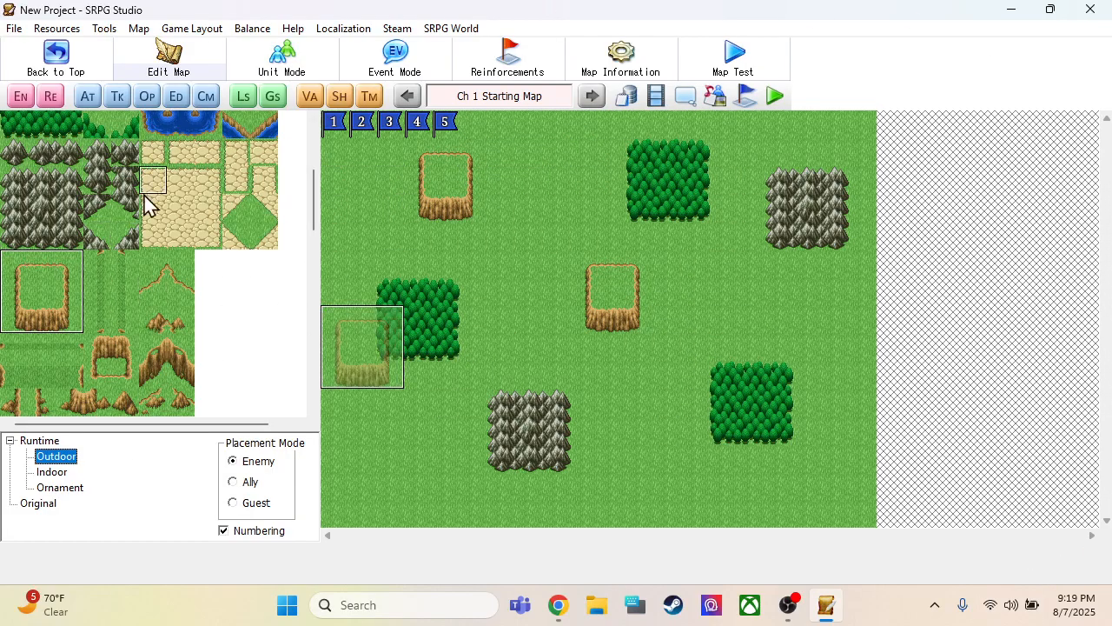
# Paint a one-tile-wide river along row 7 from the map's east edge, ending in a south-turning bend at (12, 7)
pyautogui.scroll(-10, 240, 180)
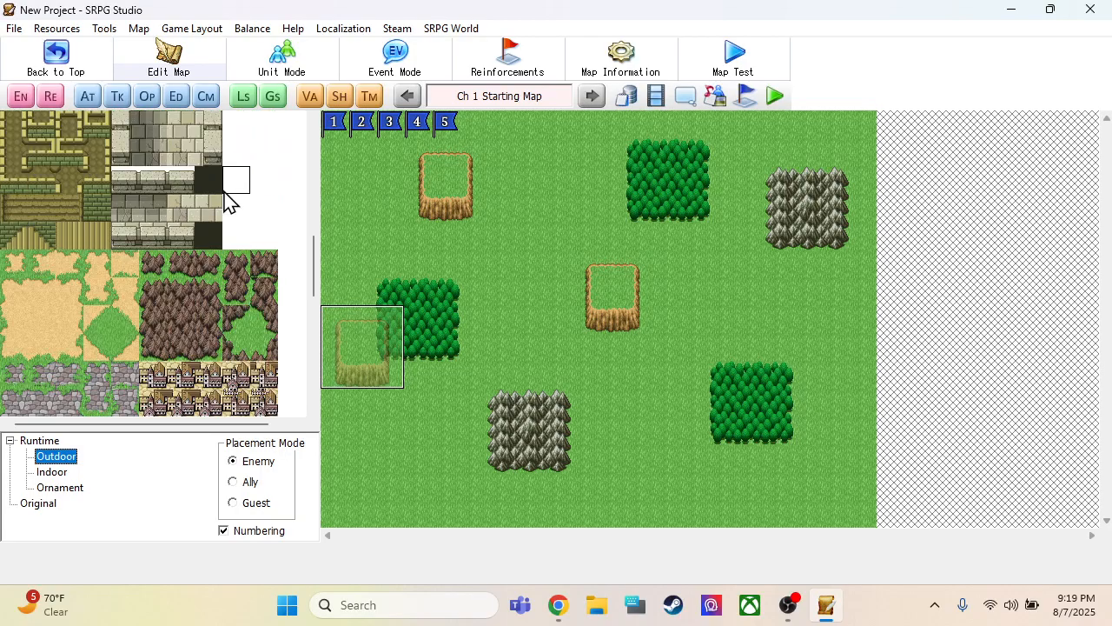
pyautogui.scroll(-3, 220, 202)
pyautogui.scroll(8, 218, 208)
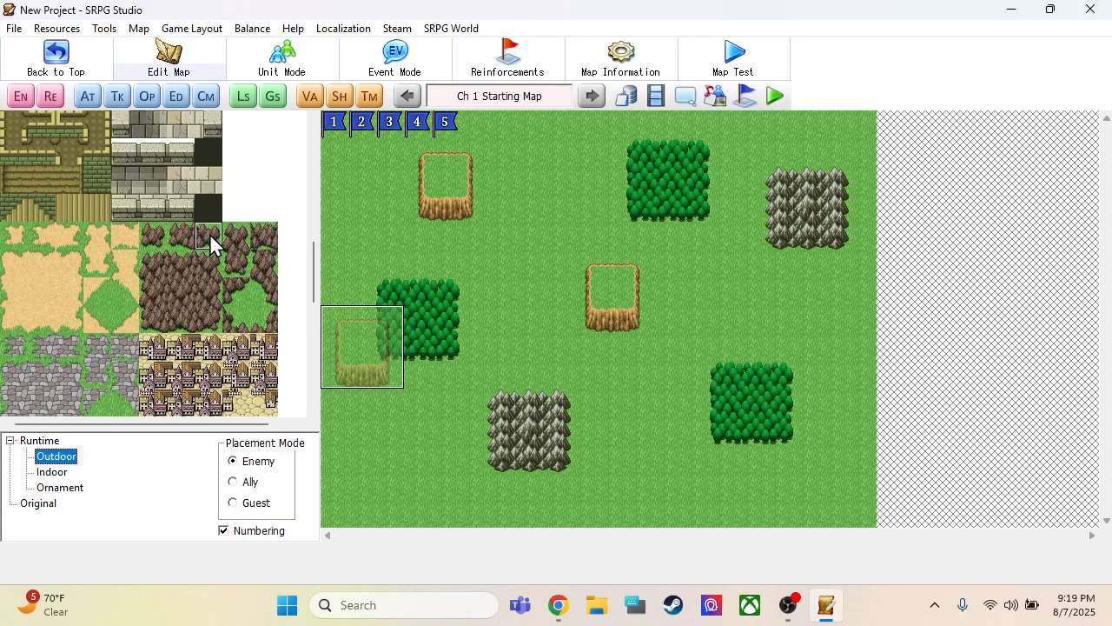
pyautogui.scroll(5, 217, 213)
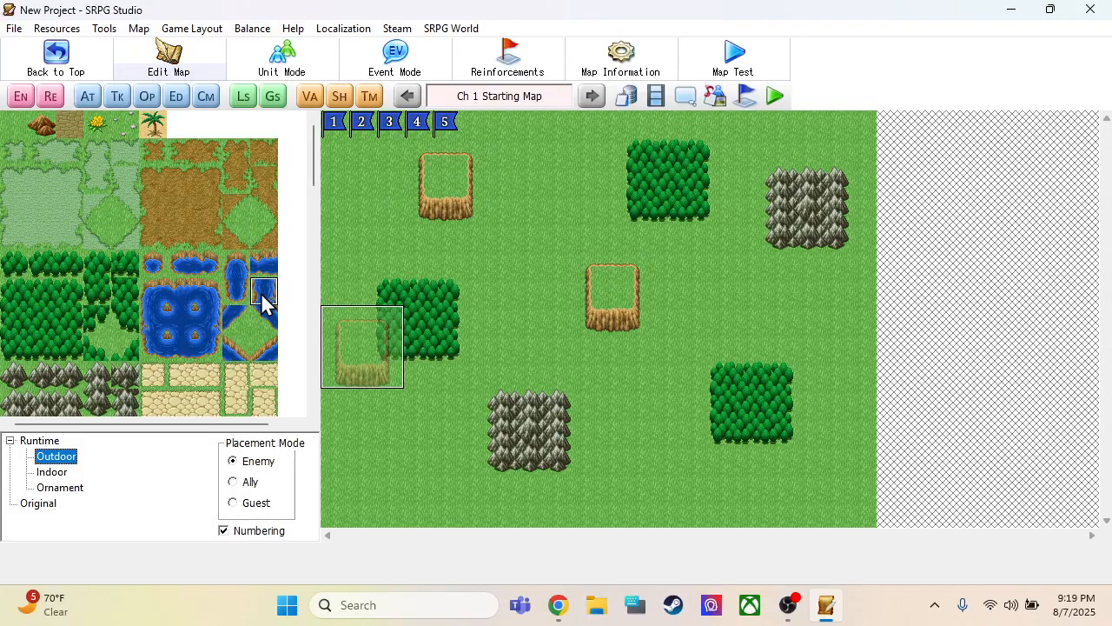
pyautogui.click(264, 267)
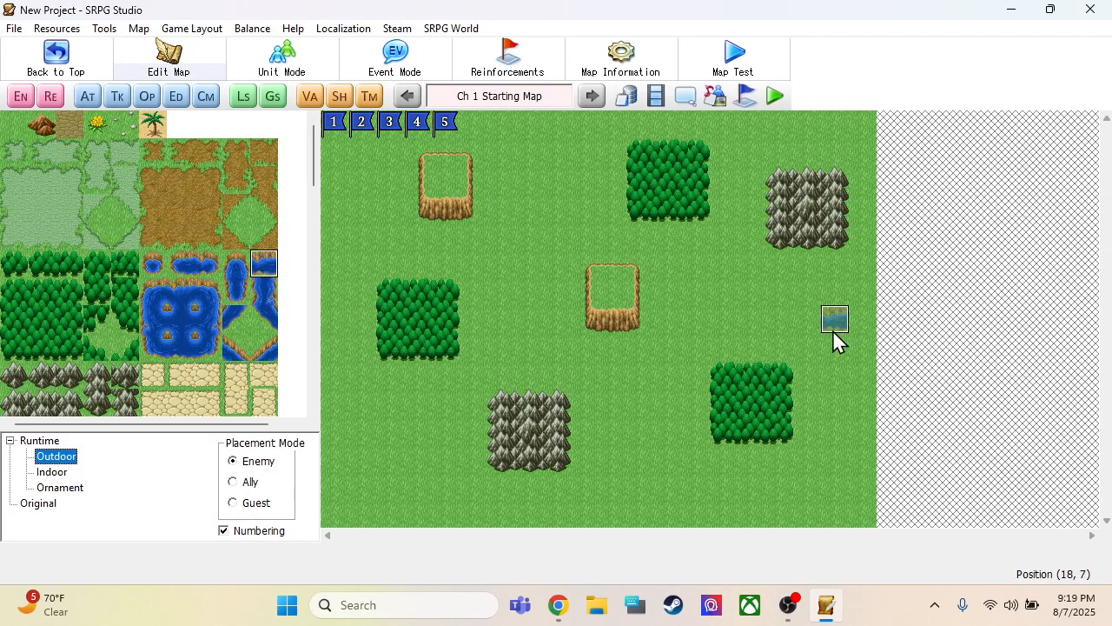
pyautogui.moveTo(701, 321); pyautogui.dragTo(690, 335)
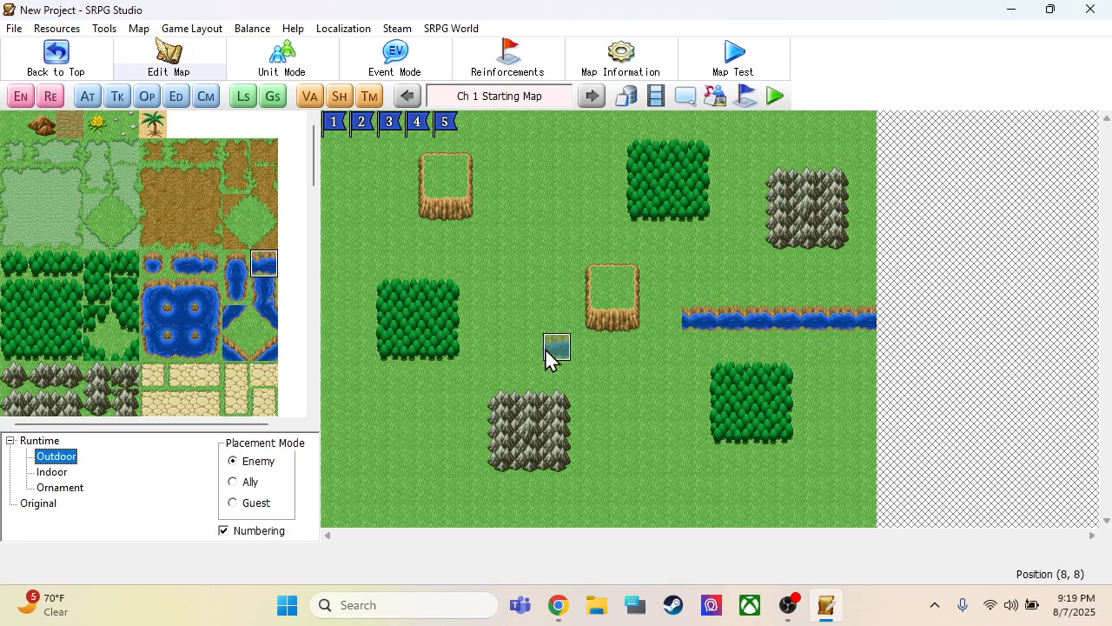
pyautogui.click(165, 300)
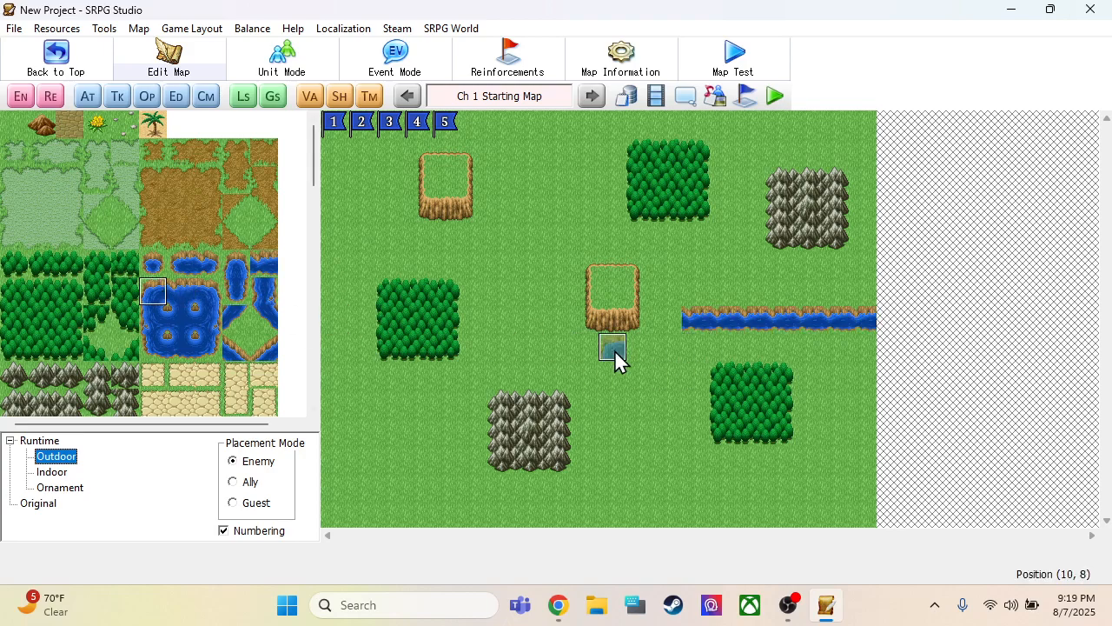
pyautogui.click(659, 328)
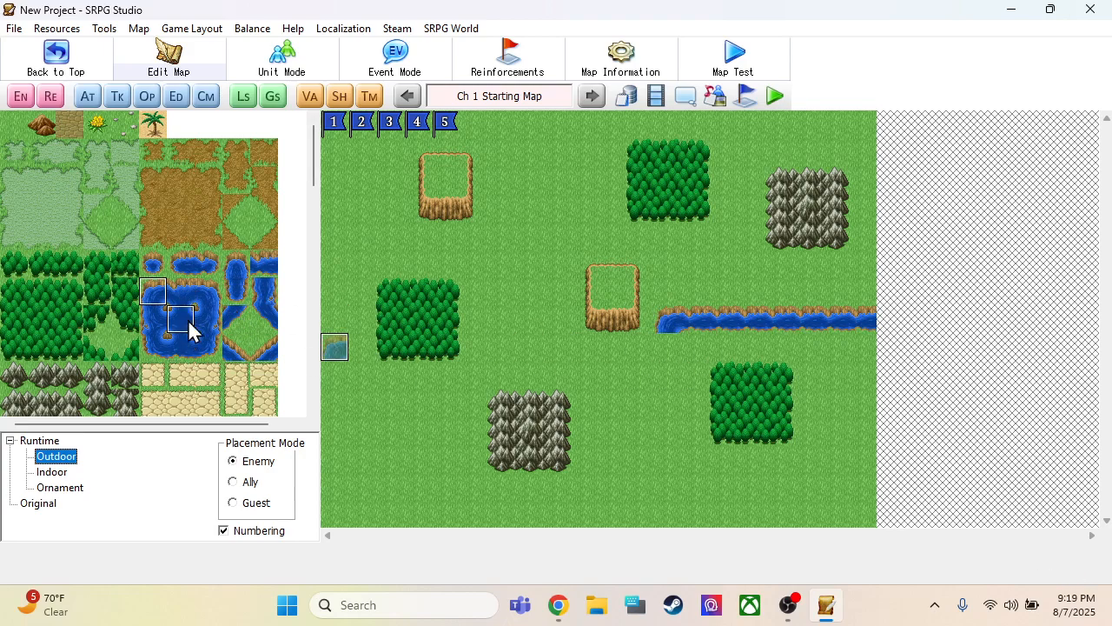
# Paint a horizontal river stretch one row lower, under the central plateau, ending in a north-turning bend beside the western forest
pyautogui.click(263, 263)
pyautogui.moveTo(645, 352); pyautogui.dragTo(500, 353)
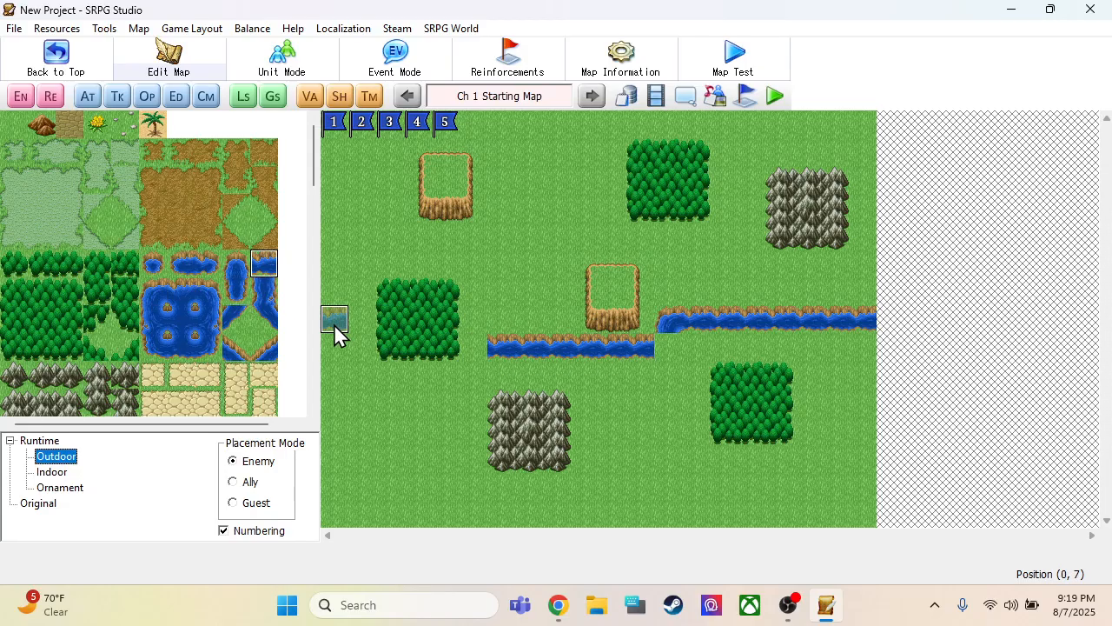
pyautogui.click(158, 349)
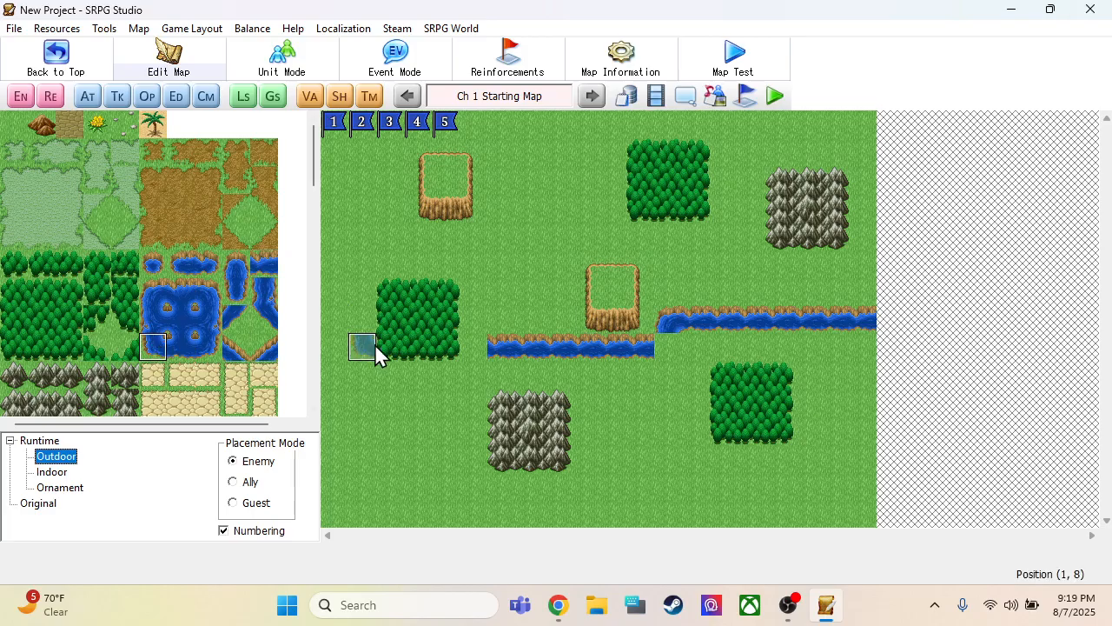
pyautogui.click(470, 347)
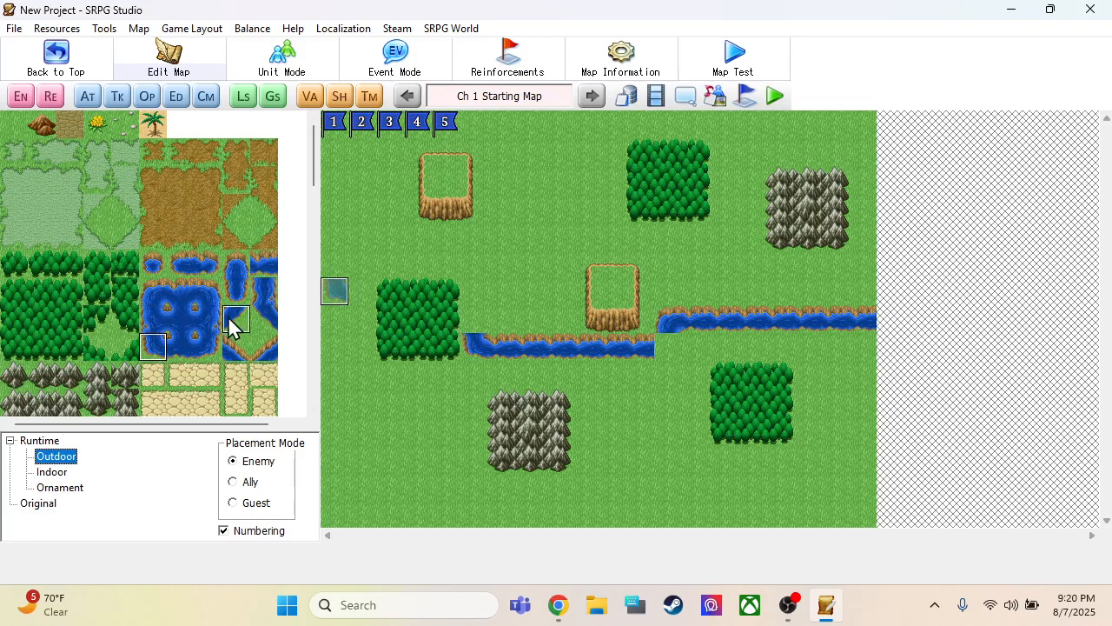
# Extend the river north along the western forest's east side, add a west-turning bend, and run it to the map's west edge
pyautogui.click(264, 292)
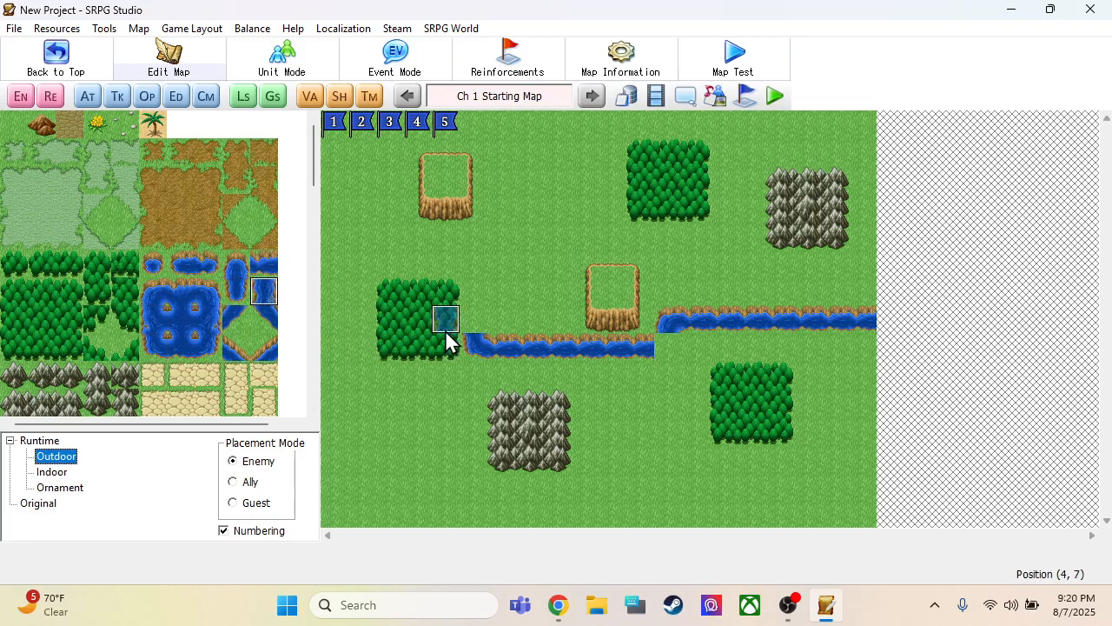
pyautogui.moveTo(467, 336); pyautogui.dragTo(473, 297)
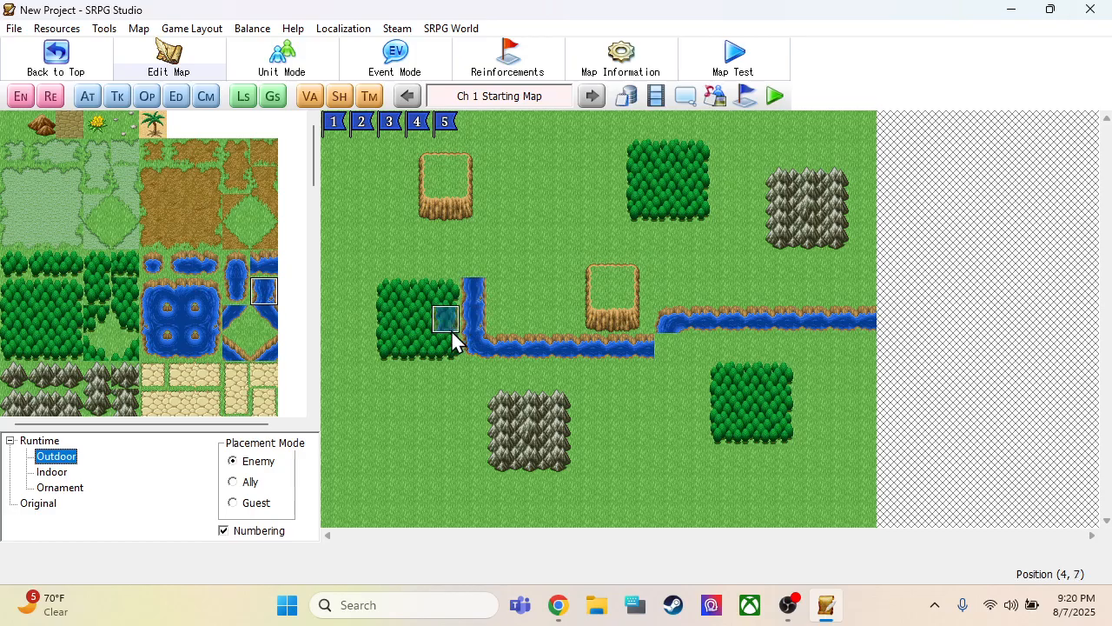
pyautogui.click(469, 267)
pyautogui.click(262, 266)
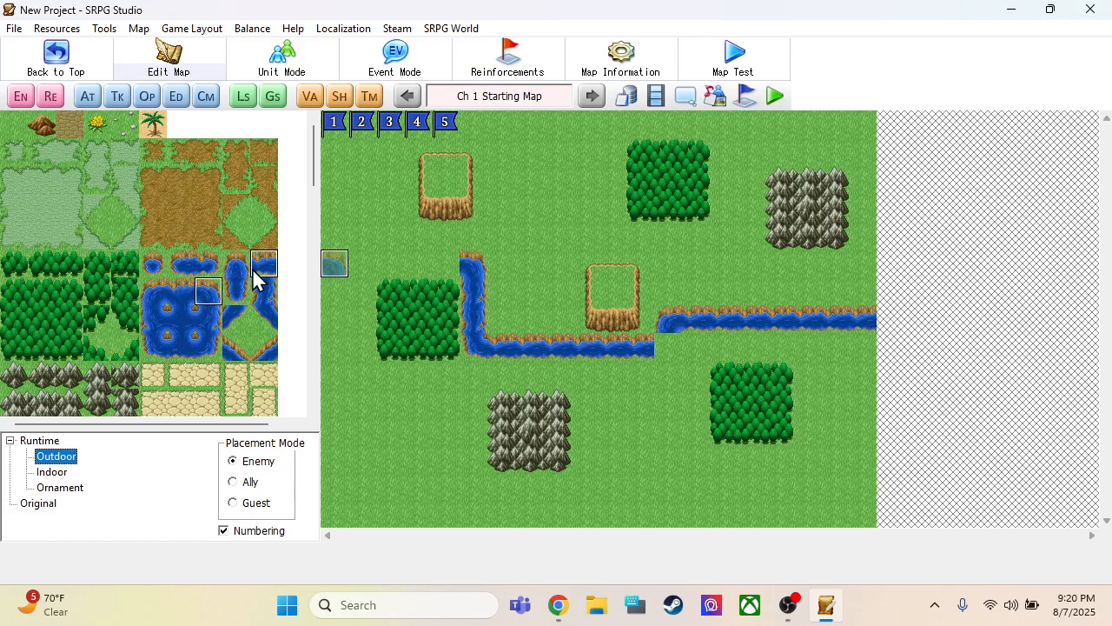
pyautogui.moveTo(442, 278); pyautogui.dragTo(330, 270)
# Place the missing river bend below the eastern stretch's end to join it to the middle stretch
pyautogui.click(209, 357)
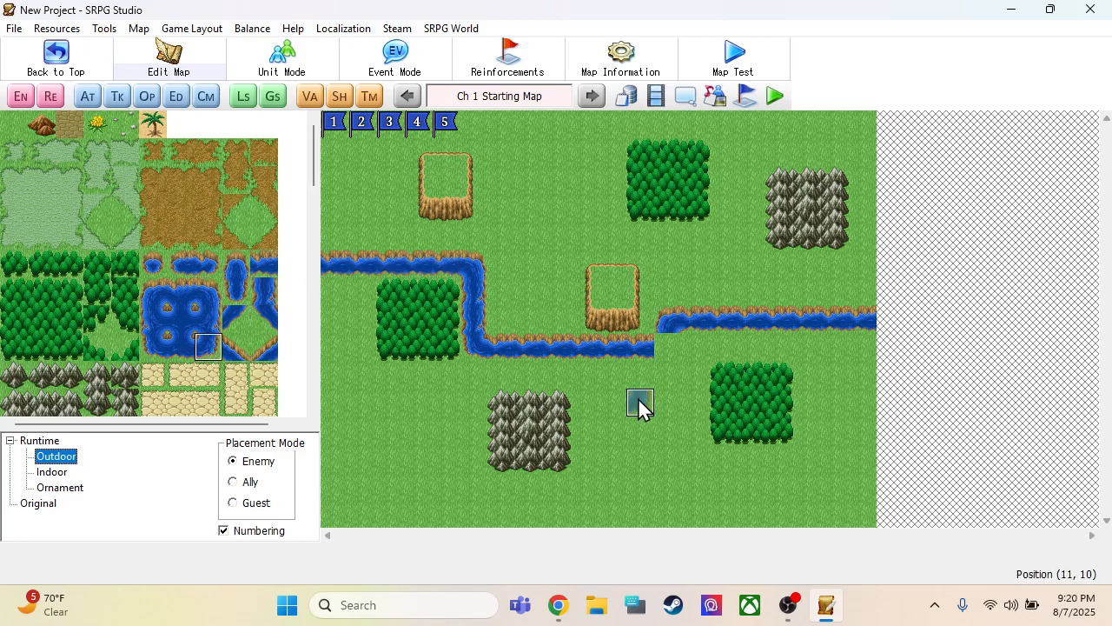
pyautogui.click(674, 348)
pyautogui.scroll(-3, 170, 273)
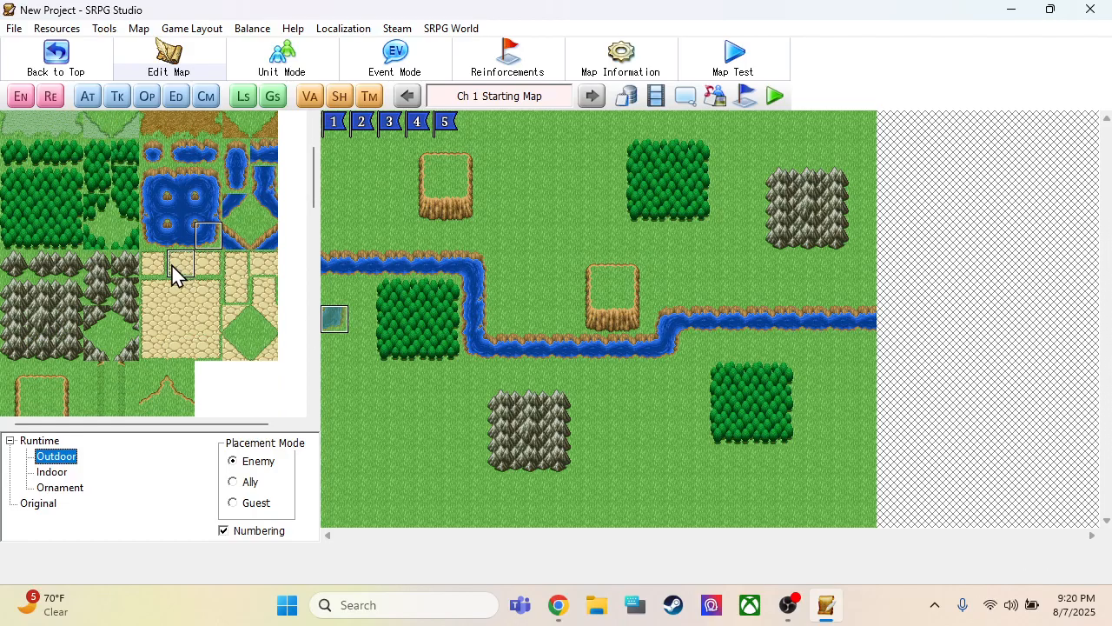
# Place stone bridge ornaments across the river's western, middle and eastern horizontal stretches
pyautogui.scroll(1, 126, 399)
pyautogui.scroll(1, 121, 391)
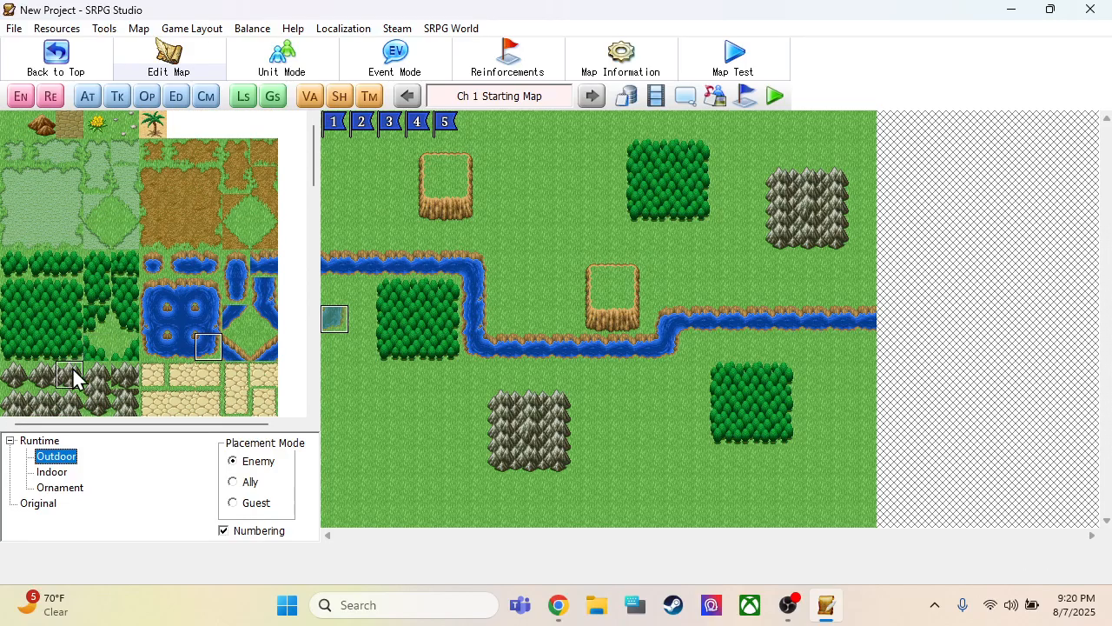
pyautogui.click(73, 487)
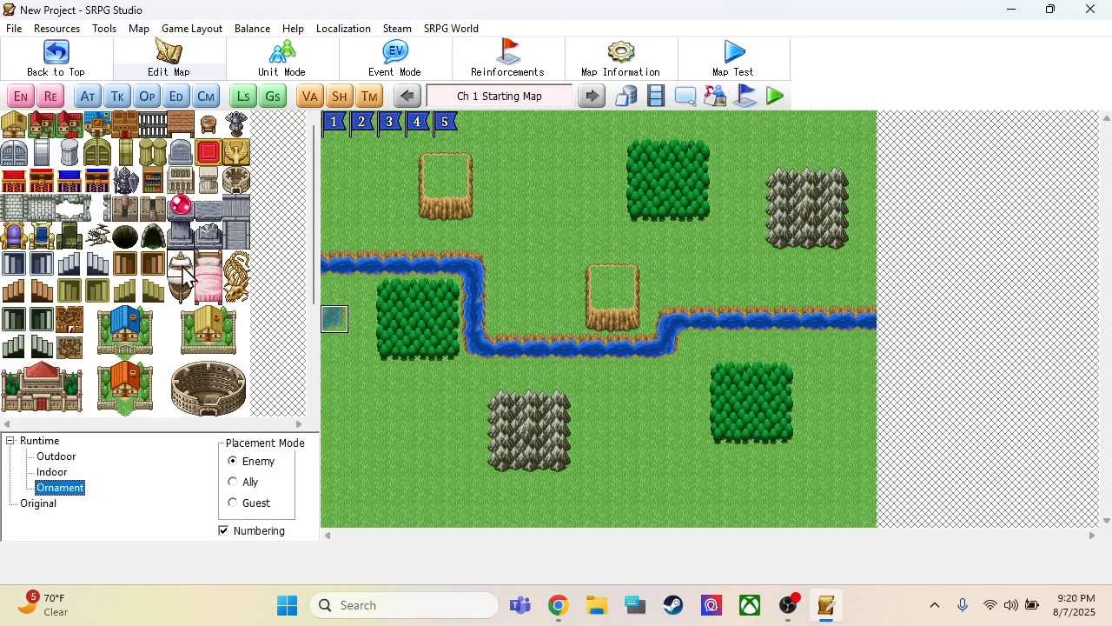
pyautogui.click(236, 233)
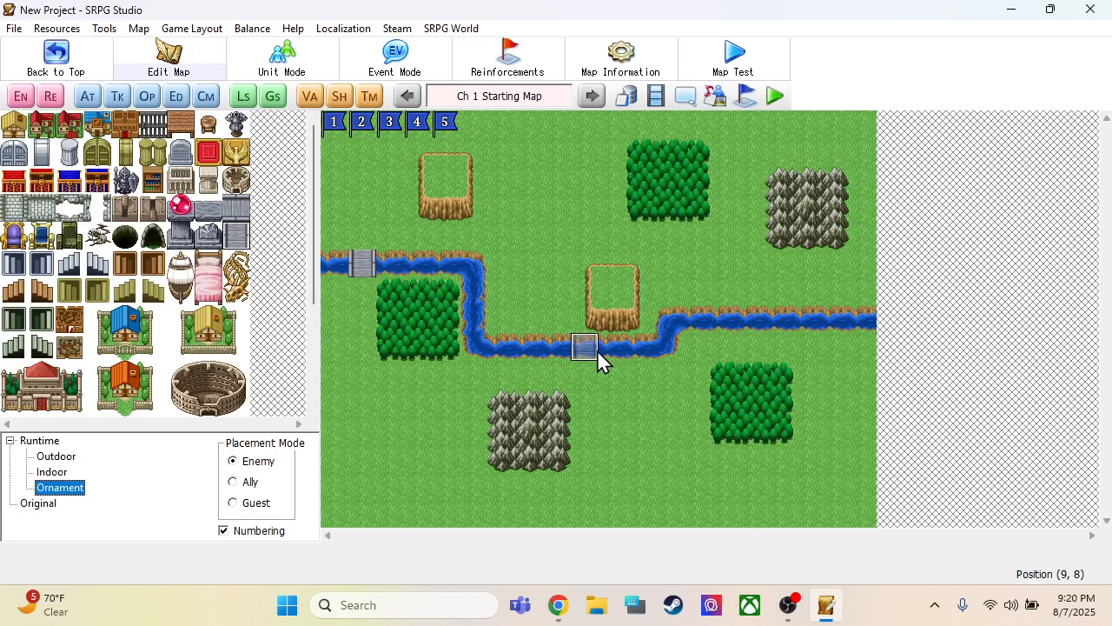
pyautogui.click(563, 348)
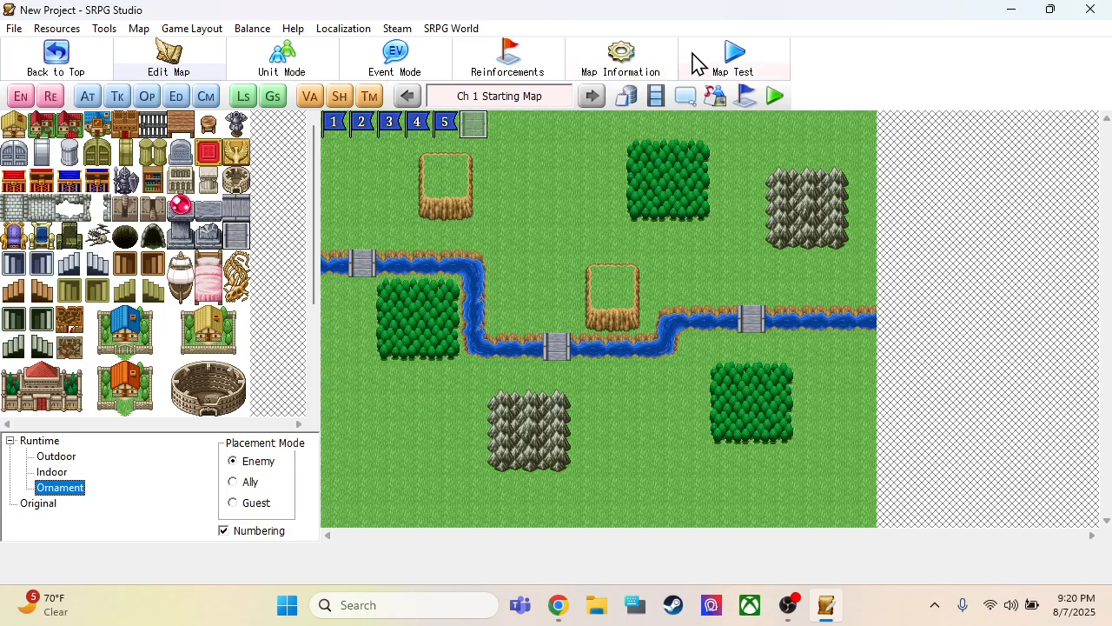
# Set the map's Max Units to 6 in the map information and apply it
pyautogui.click(621, 59)
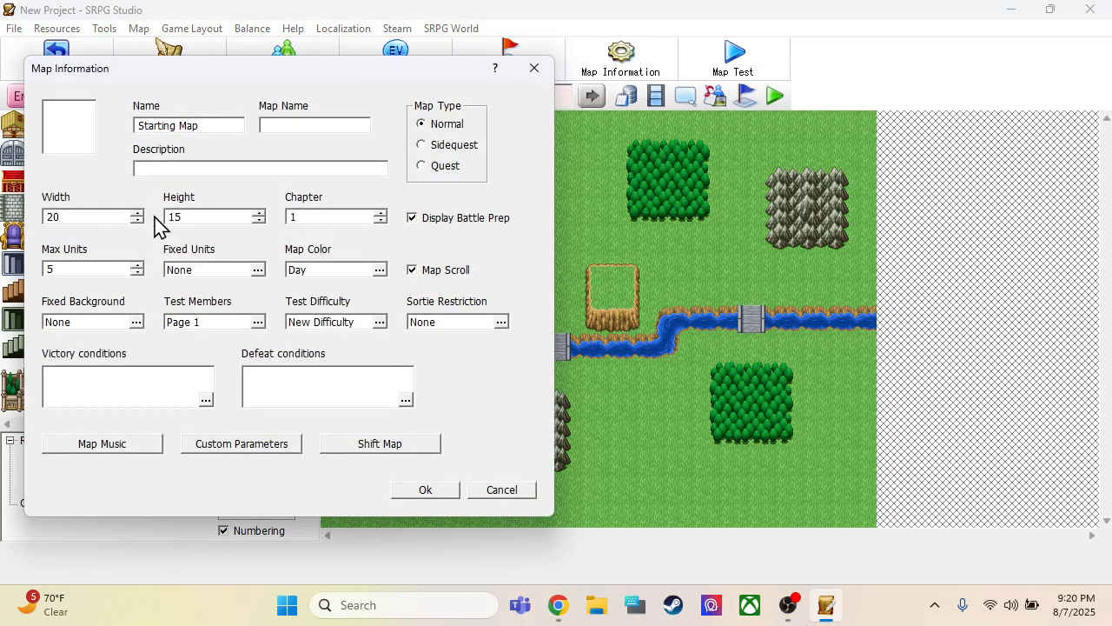
pyautogui.doubleClick(92, 269)
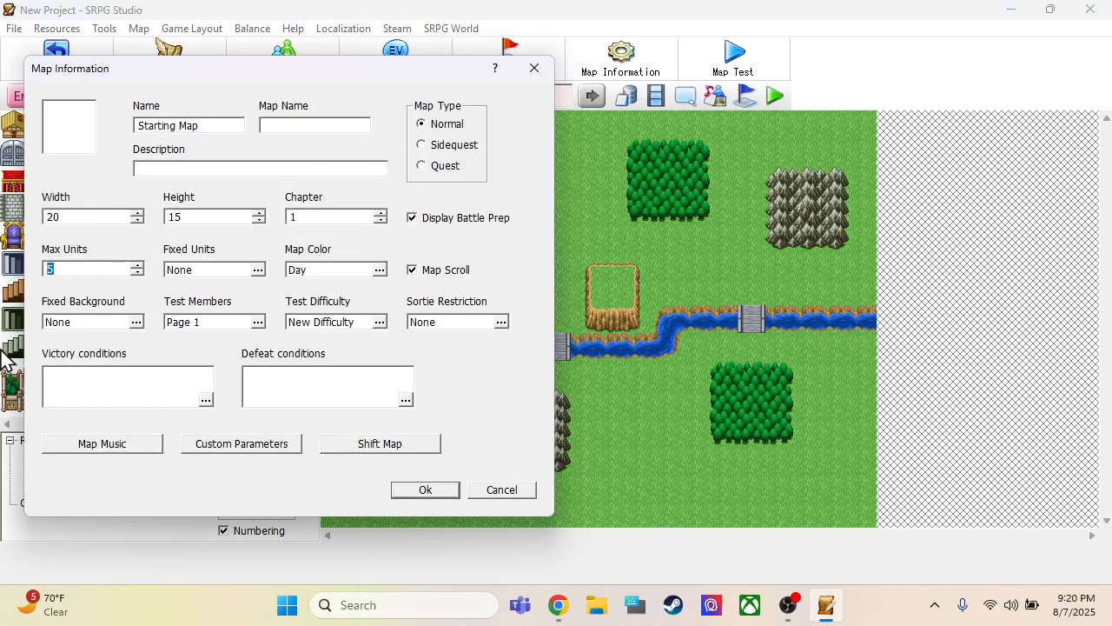
pyautogui.write('6')
pyautogui.click(425, 492)
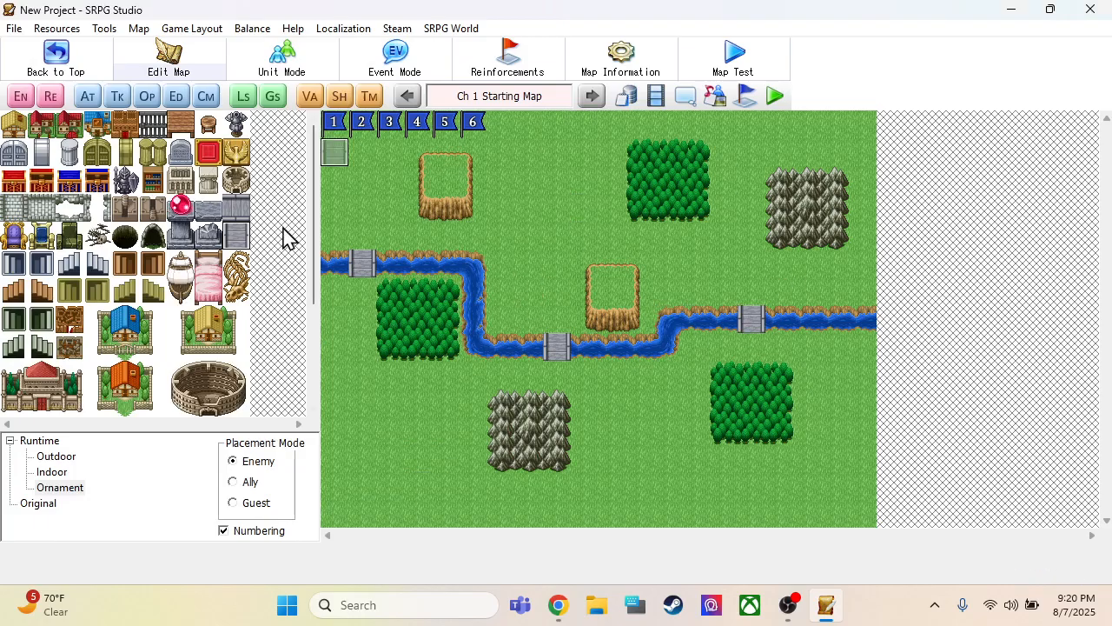
# Duplicate the default player unit in the database until there are six player units
pyautogui.click(628, 98)
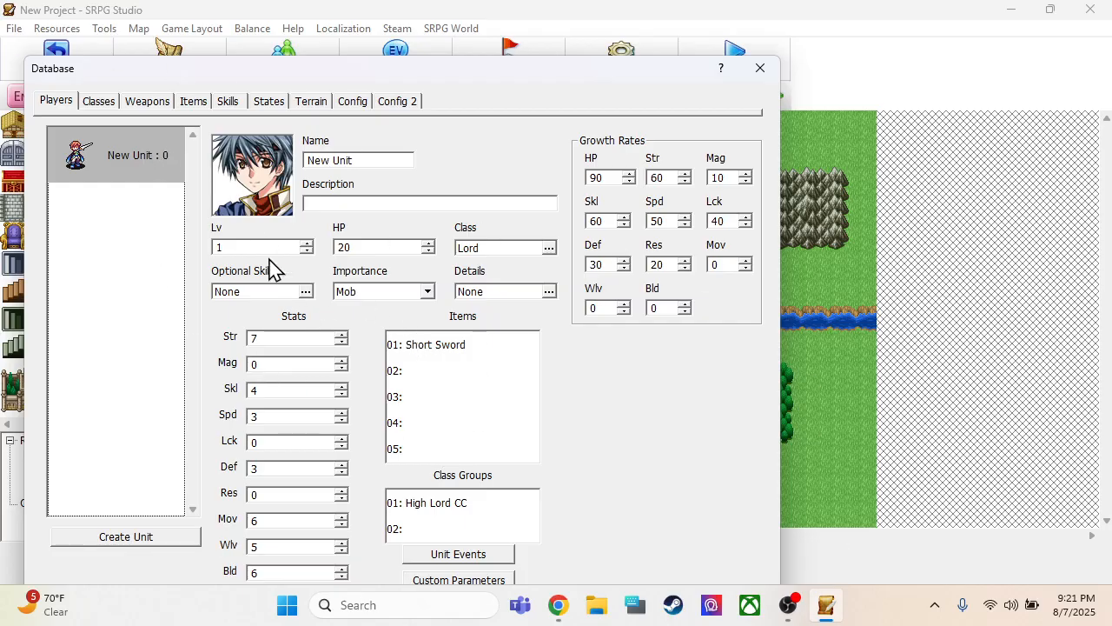
pyautogui.rightClick(120, 171)
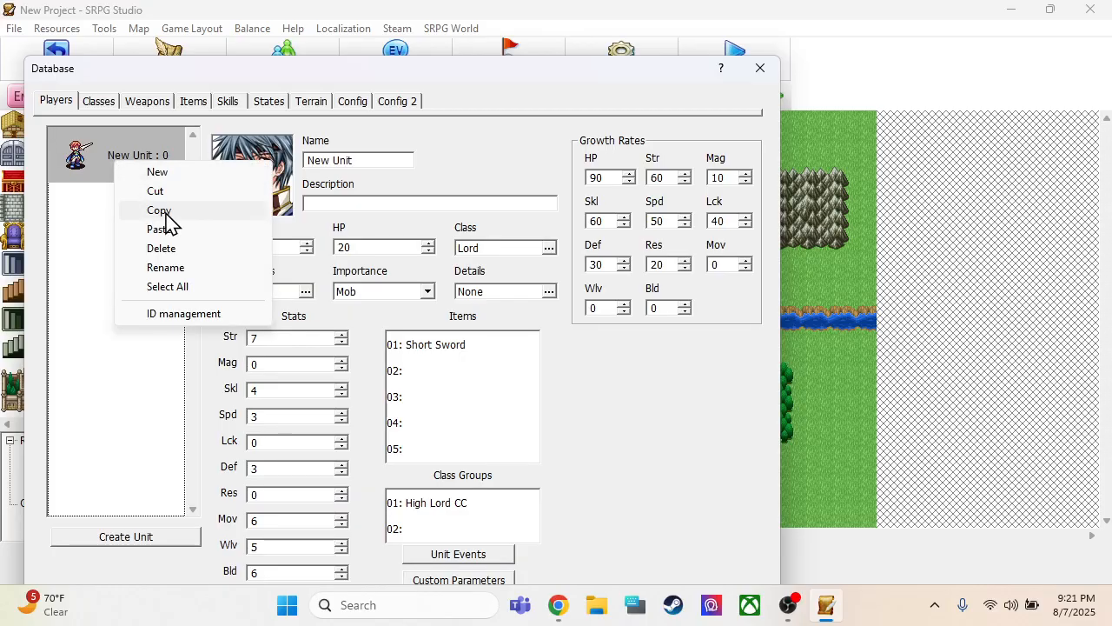
pyautogui.click(166, 213)
pyautogui.hotkey('ctrl', 'v')
pyautogui.hotkey('ctrl', 'v')
pyautogui.hotkey('ctrl', 'v')
pyautogui.hotkey('ctrl', 'v')
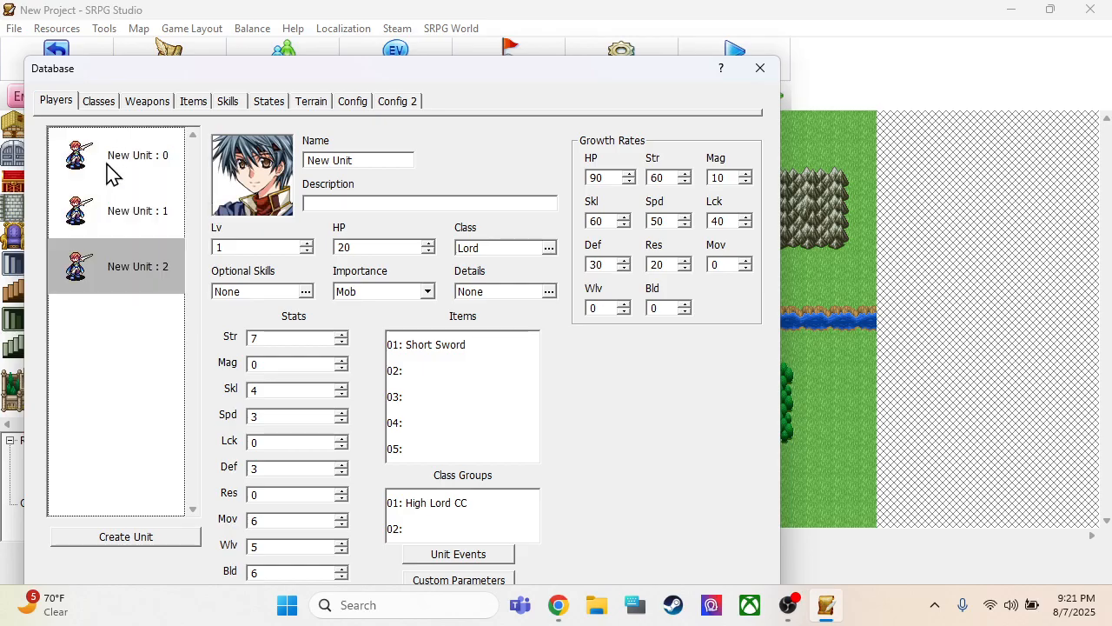
pyautogui.hotkey('ctrl', 'v')
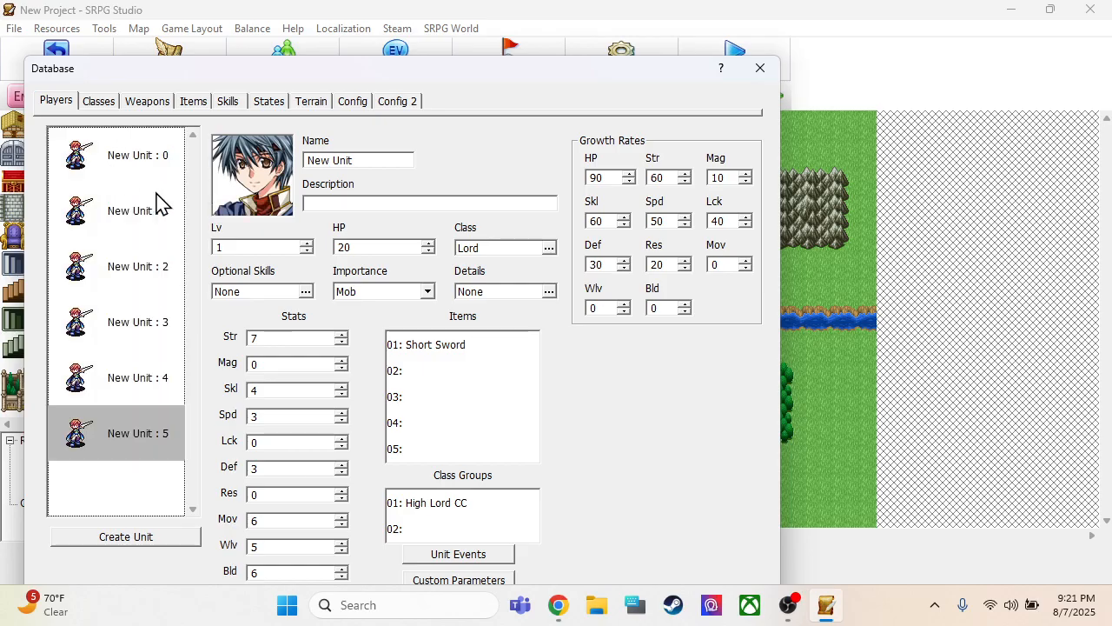
# Rename player unit 0 as Swordsman and player unit 1 as Mage
pyautogui.click(167, 172)
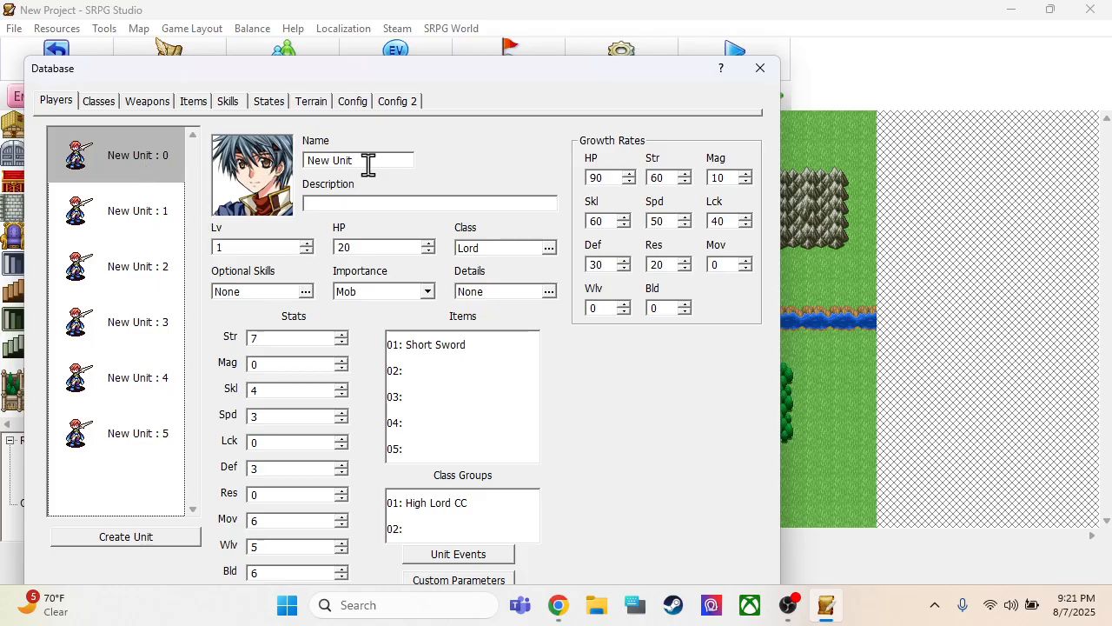
pyautogui.click(165, 172)
pyautogui.write('Swordsman')
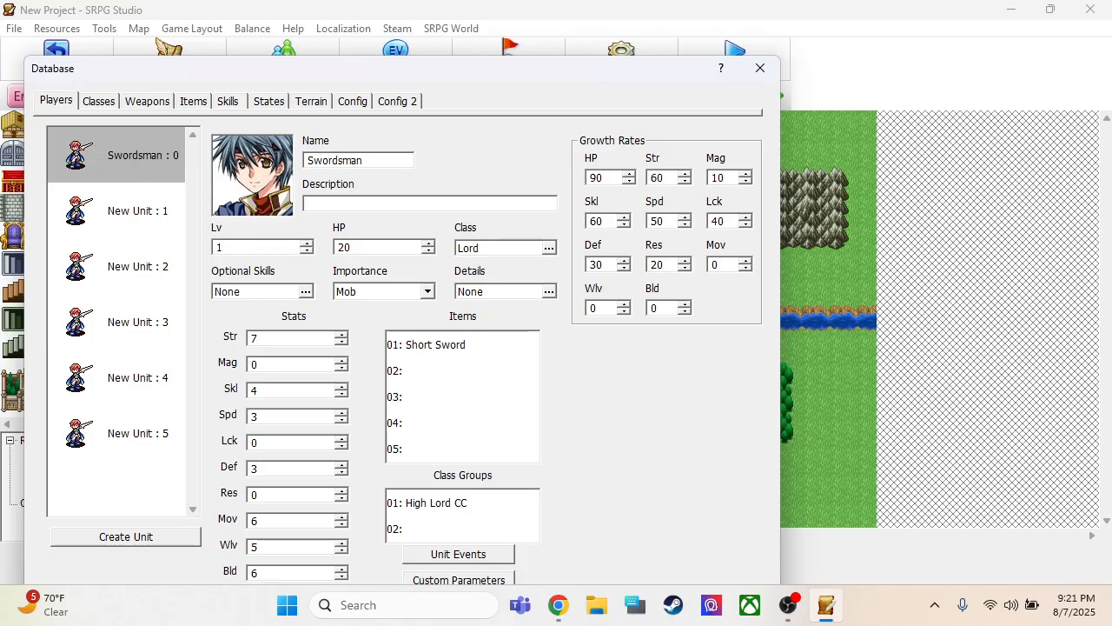
pyautogui.click(113, 212)
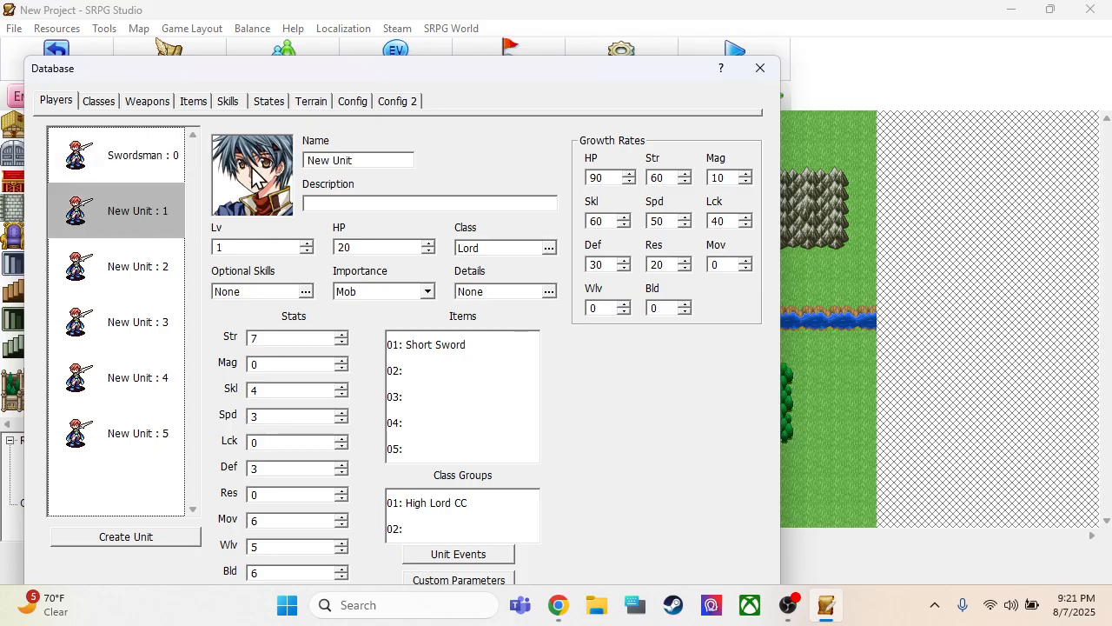
pyautogui.click(361, 161)
pyautogui.write('M')
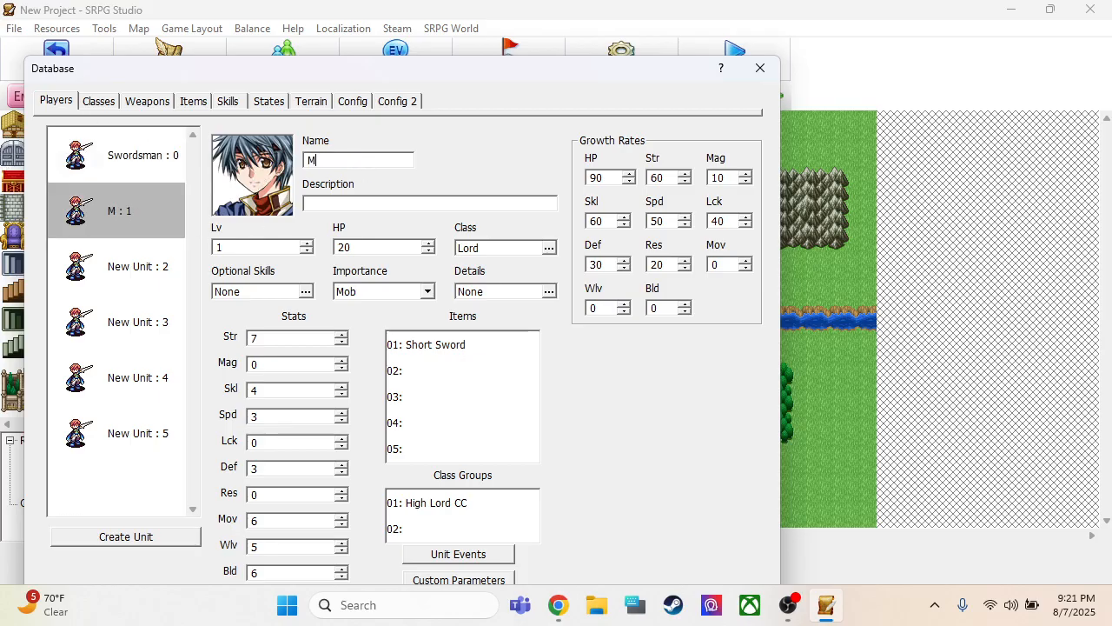
pyautogui.write('age')
# Rename player unit 2 as Warrior and player unit 3 as Monk
pyautogui.click(139, 271)
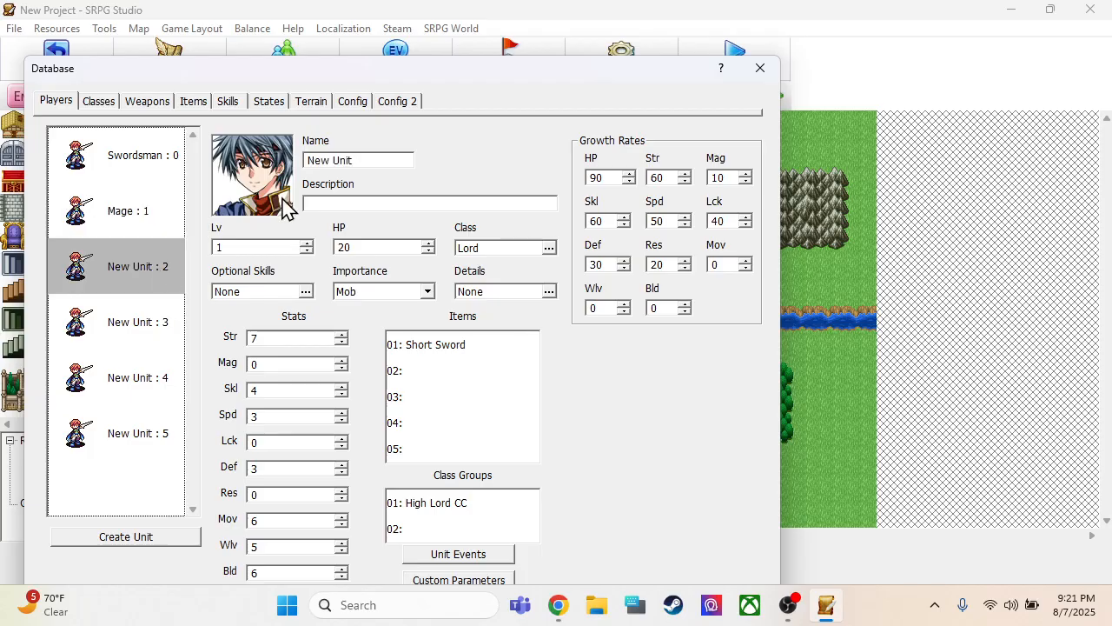
pyautogui.click(360, 160)
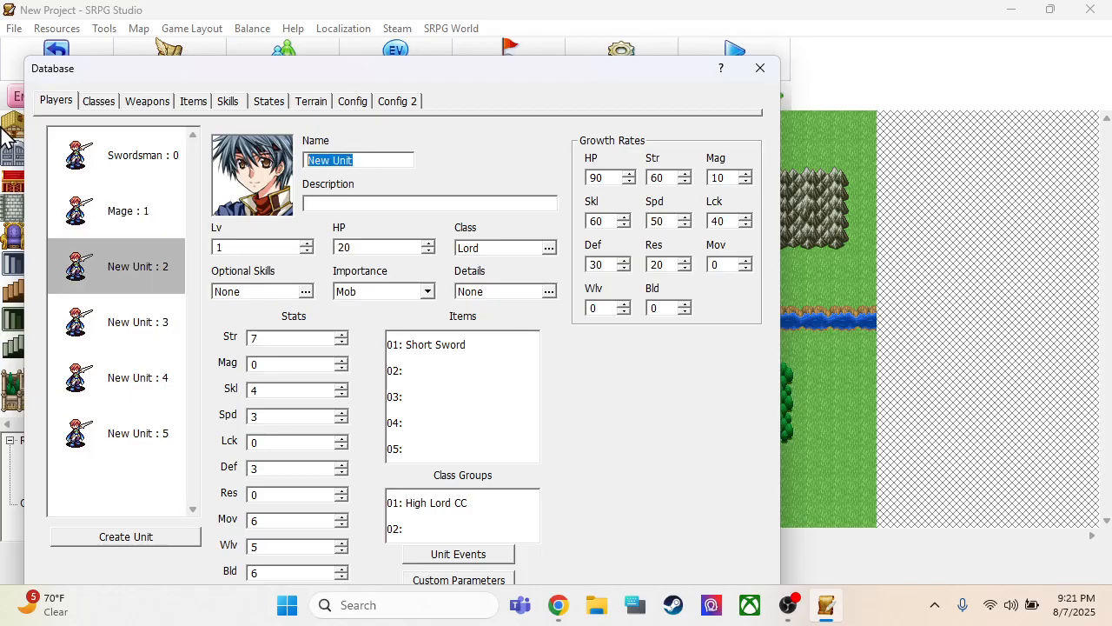
pyautogui.write('Warrior')
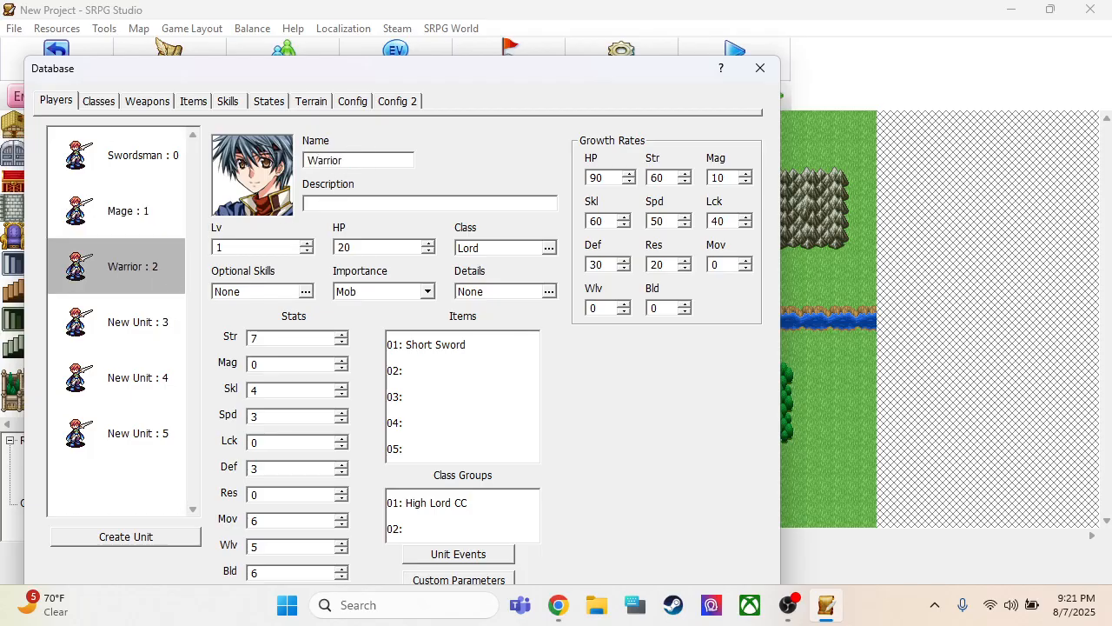
pyautogui.click(148, 320)
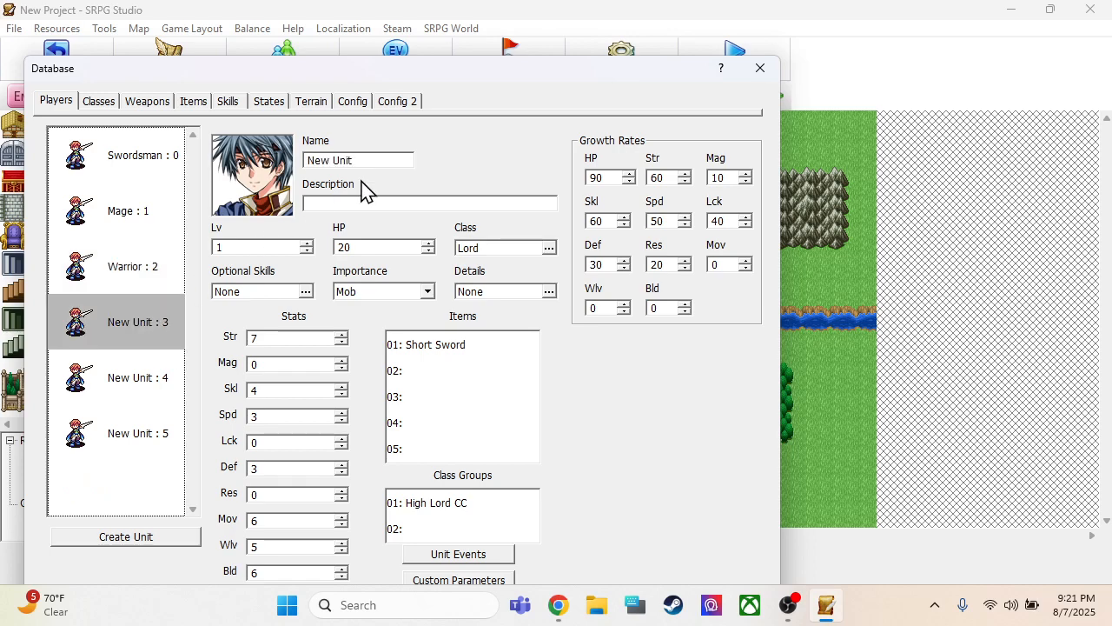
pyautogui.click(372, 161)
pyautogui.write('Monk')
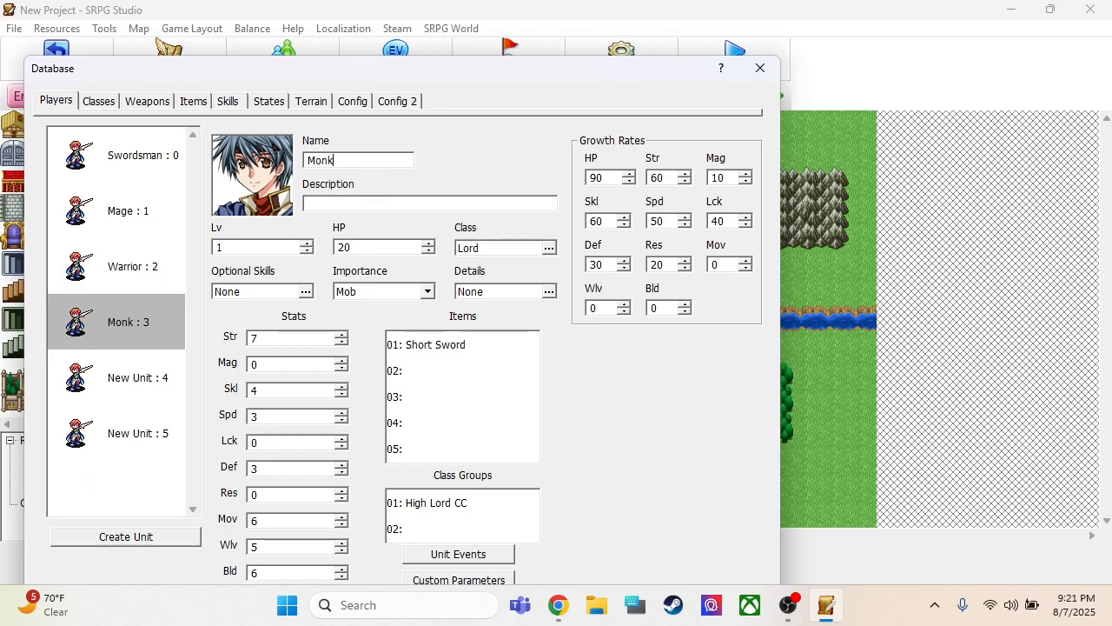
# Rename player unit 4 as Knight and player unit 5 as Archer, and save the database changes
pyautogui.click(122, 375)
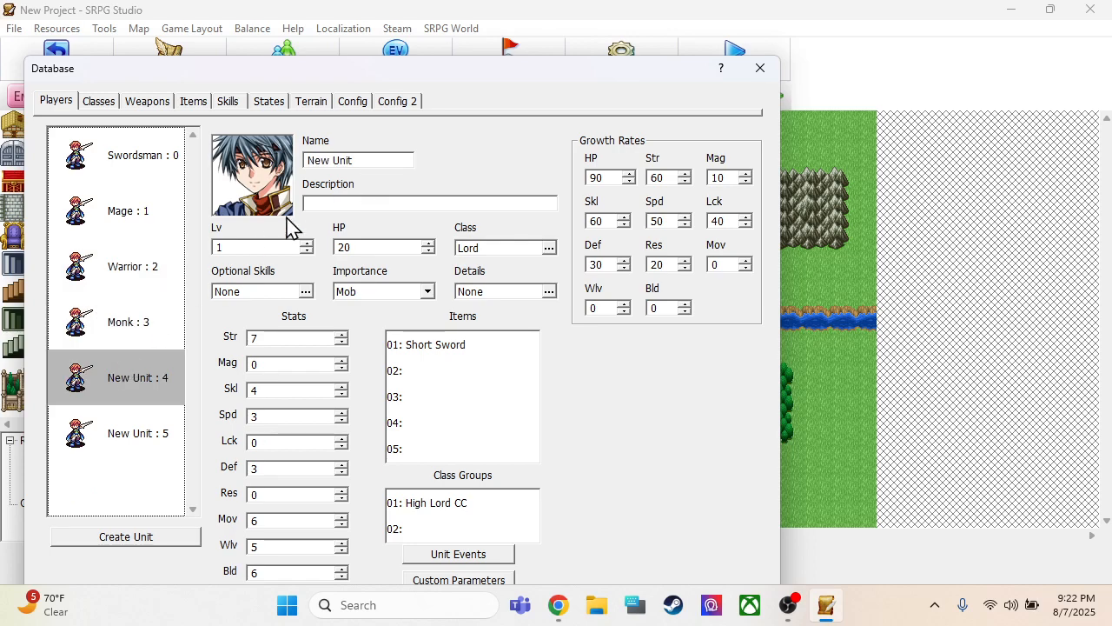
pyautogui.click(368, 157)
pyautogui.write('Knight')
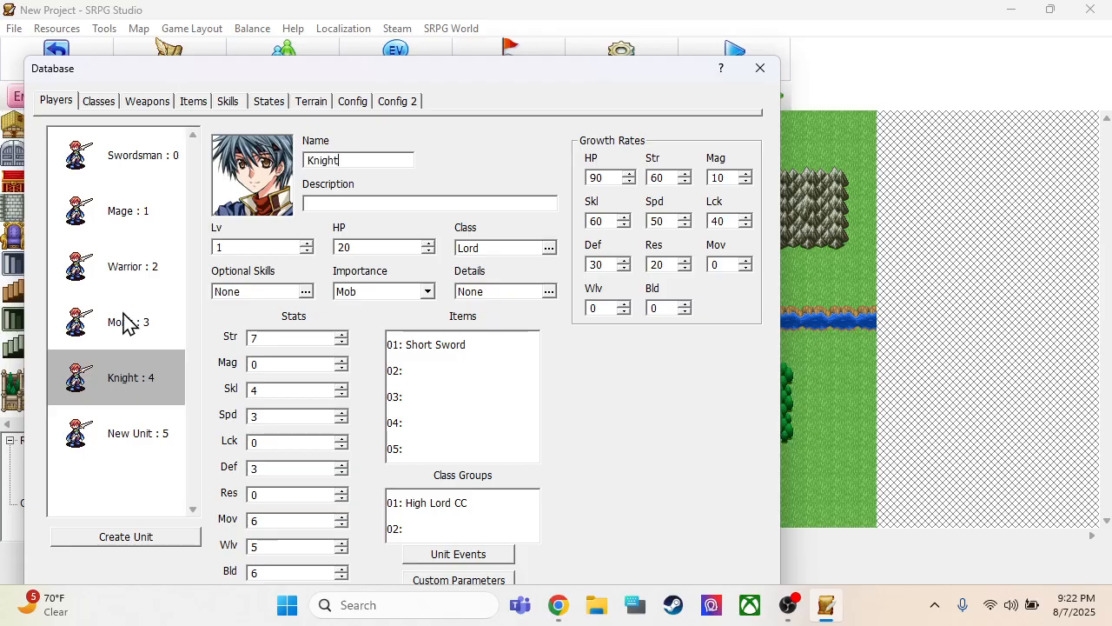
pyautogui.click(139, 432)
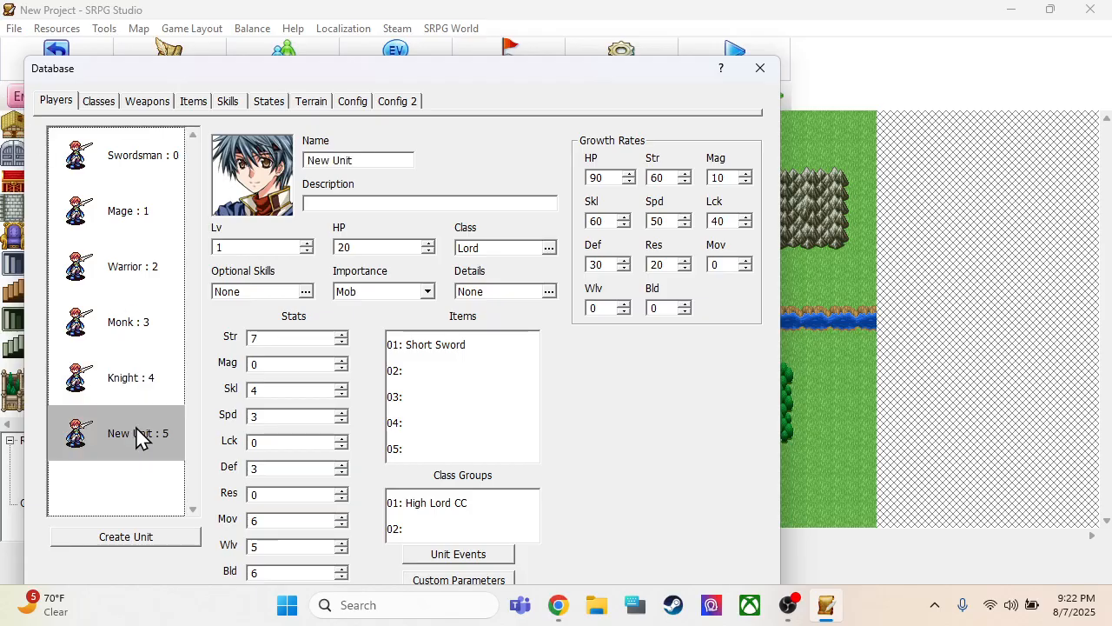
pyautogui.click(382, 160)
pyautogui.write('Archer')
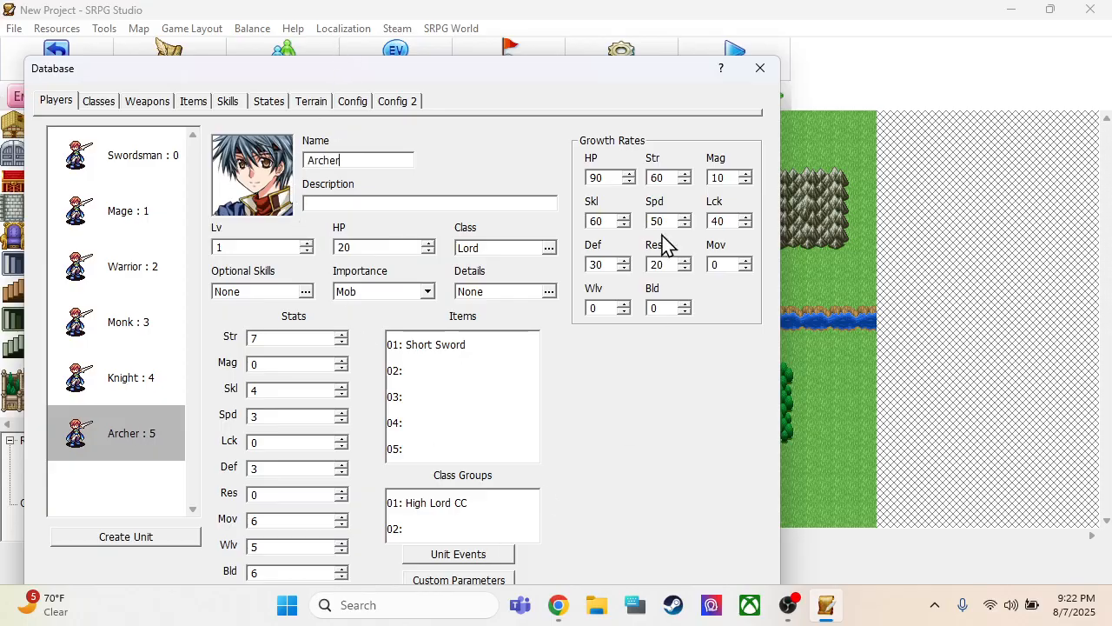
pyautogui.moveTo(535, 75); pyautogui.dragTo(579, 32)
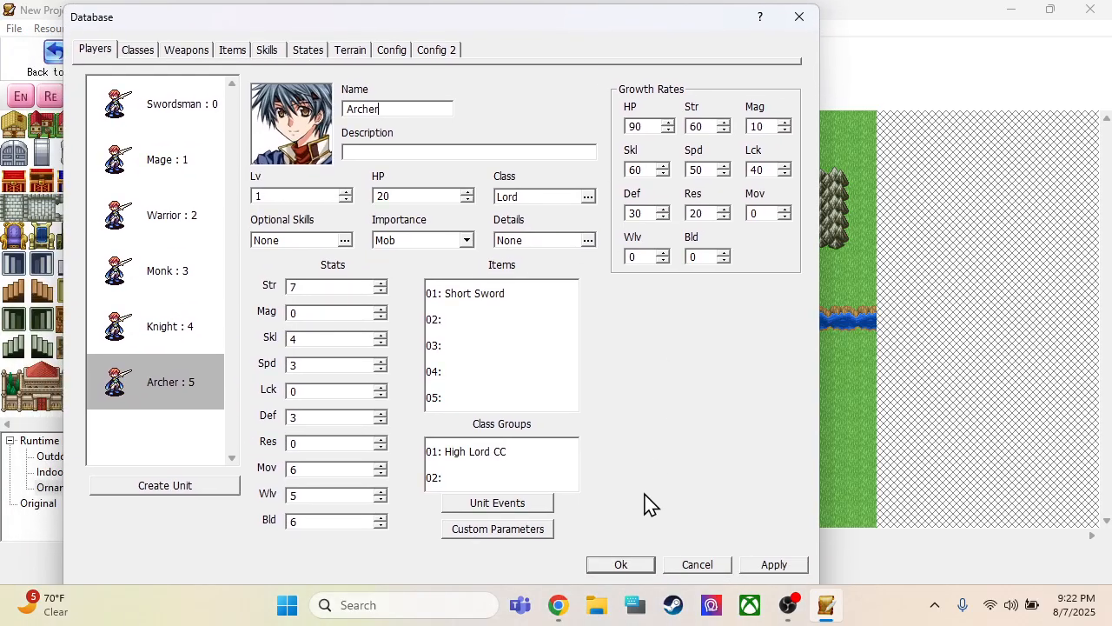
pyautogui.click(635, 567)
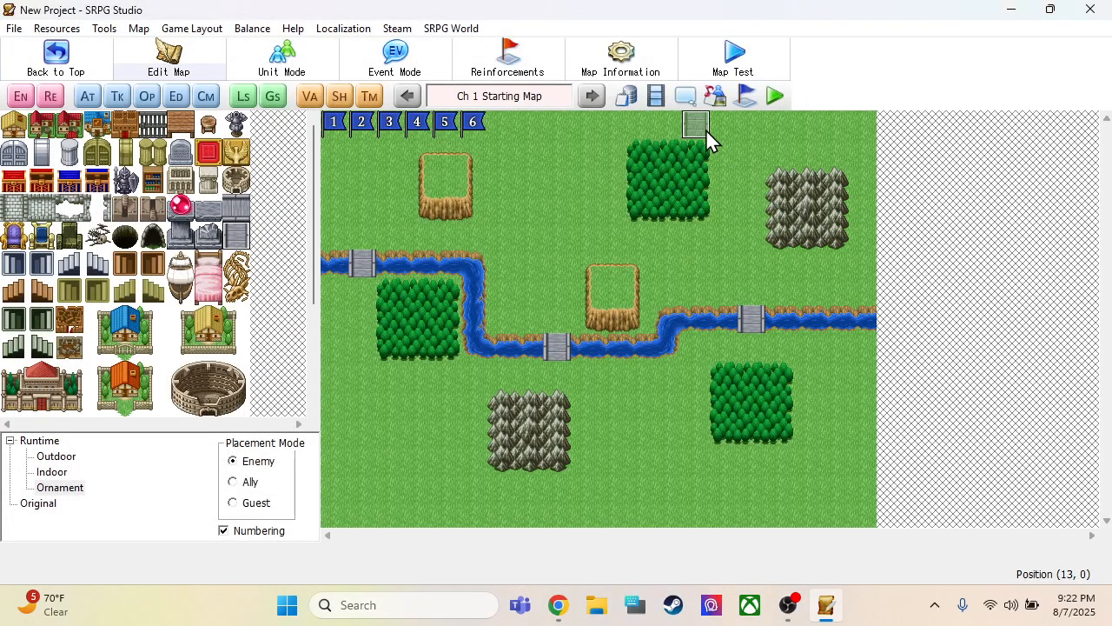
# Enable the real battle game option in the database configuration and save it
pyautogui.click(624, 95)
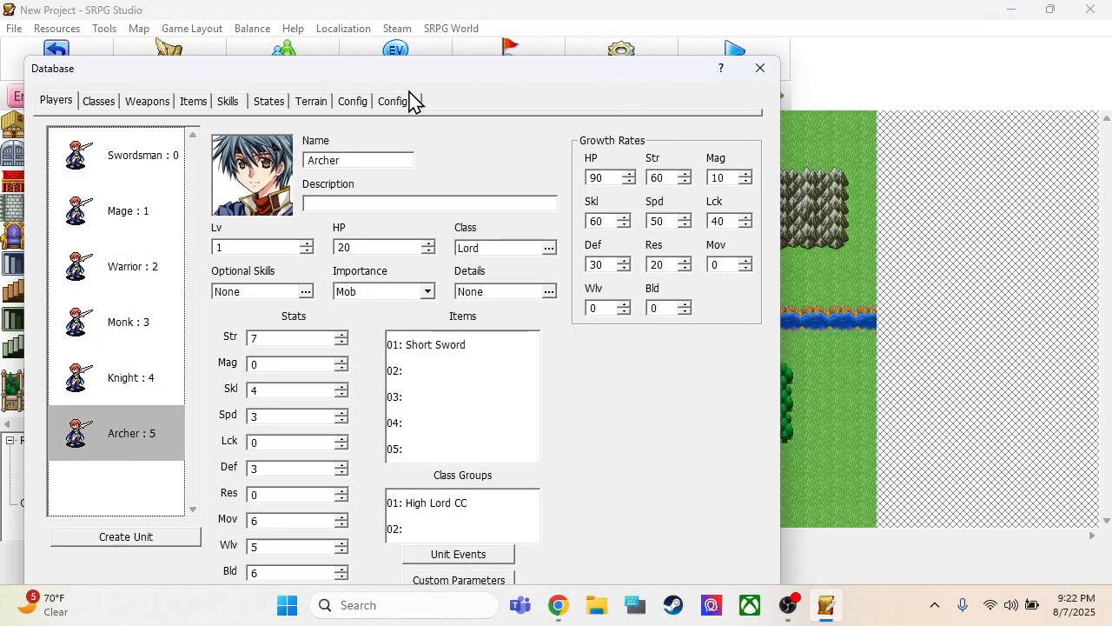
pyautogui.click(351, 105)
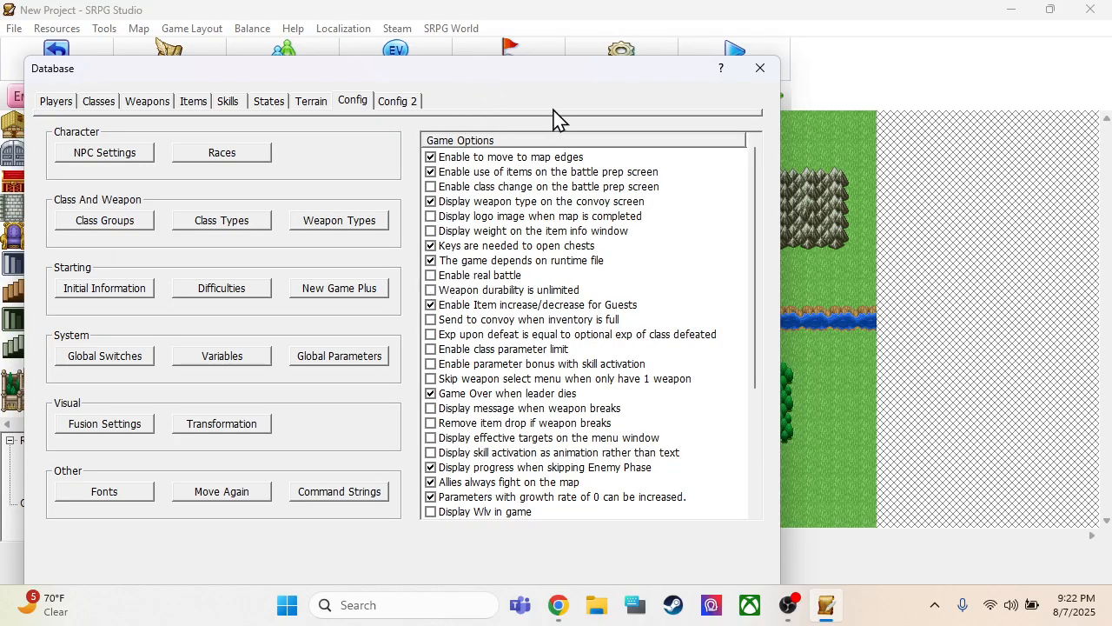
pyautogui.moveTo(557, 69); pyautogui.dragTo(572, 22)
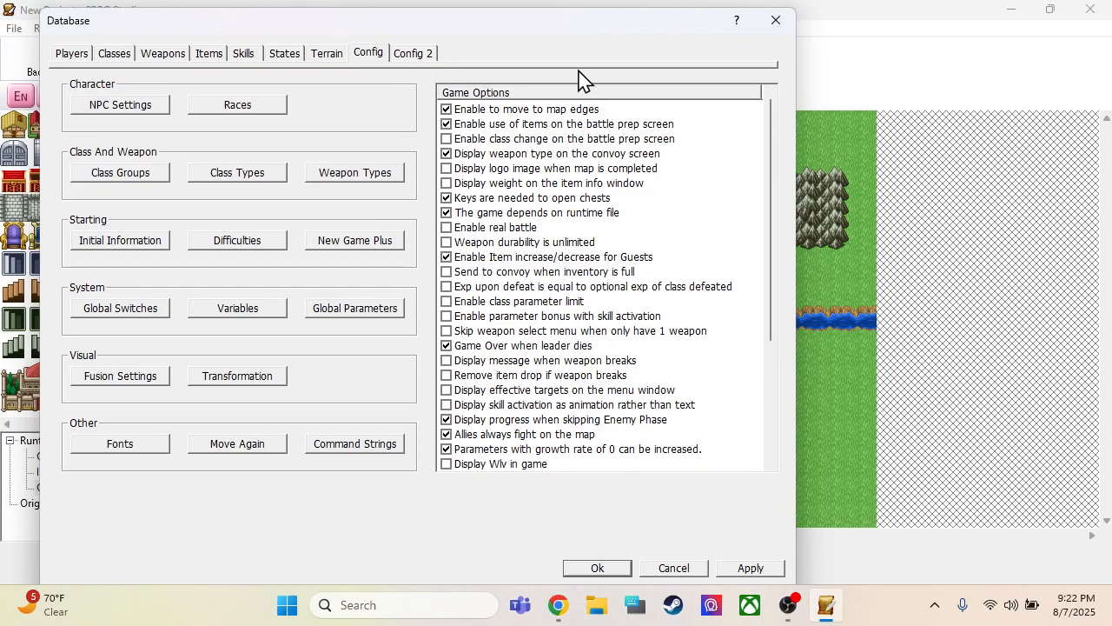
pyautogui.click(447, 229)
pyautogui.click(598, 568)
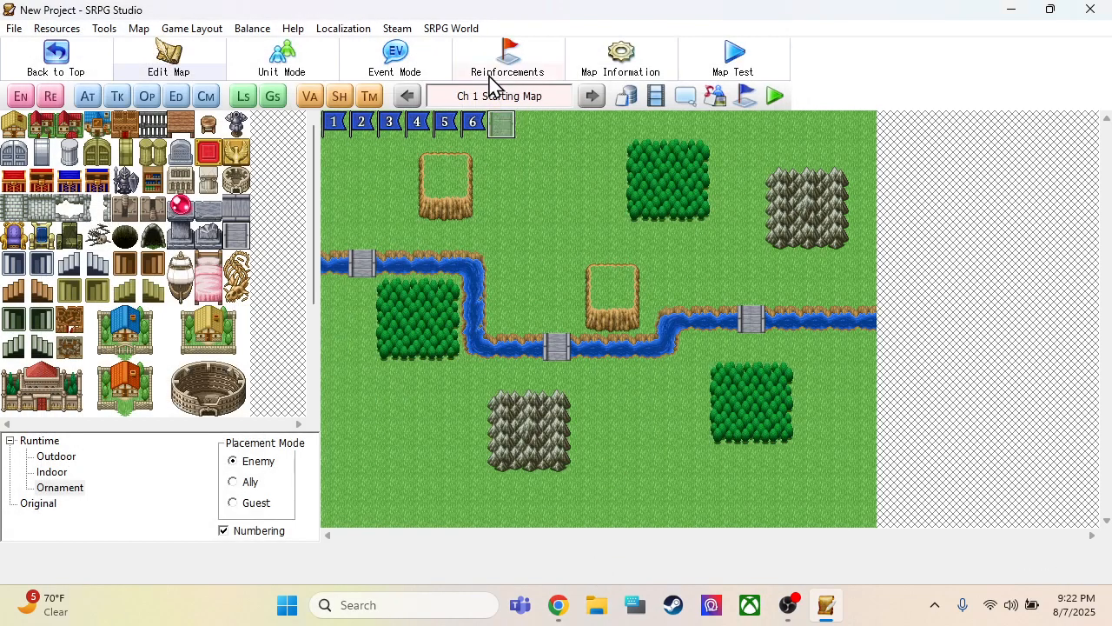
# Create a new event enemy unit and name it Goblin
pyautogui.click(22, 97)
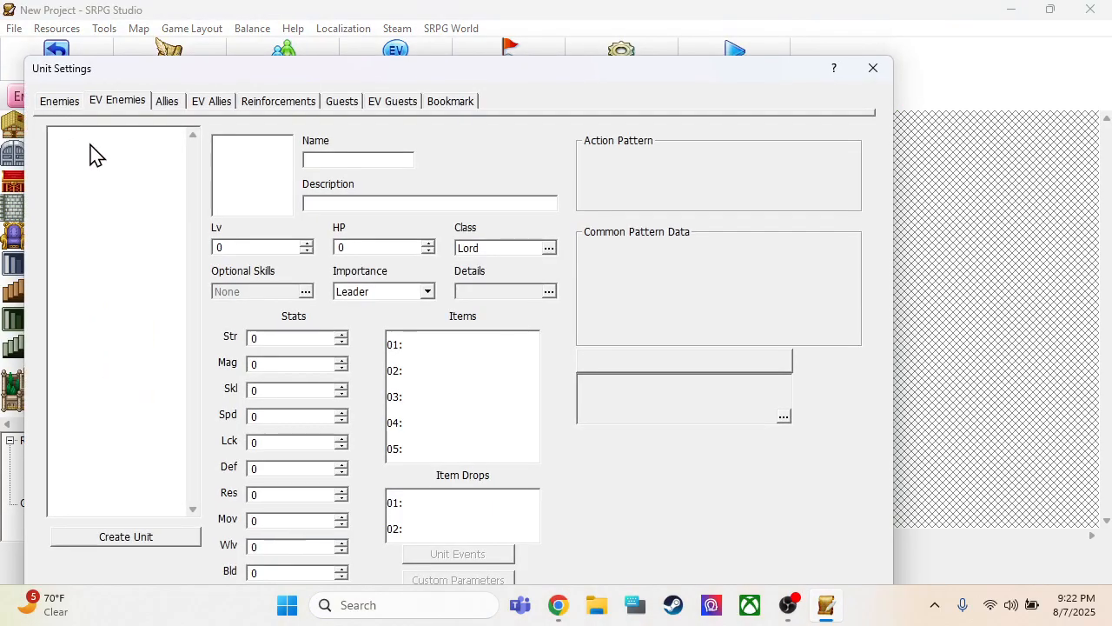
pyautogui.rightClick(91, 148)
pyautogui.click(109, 148)
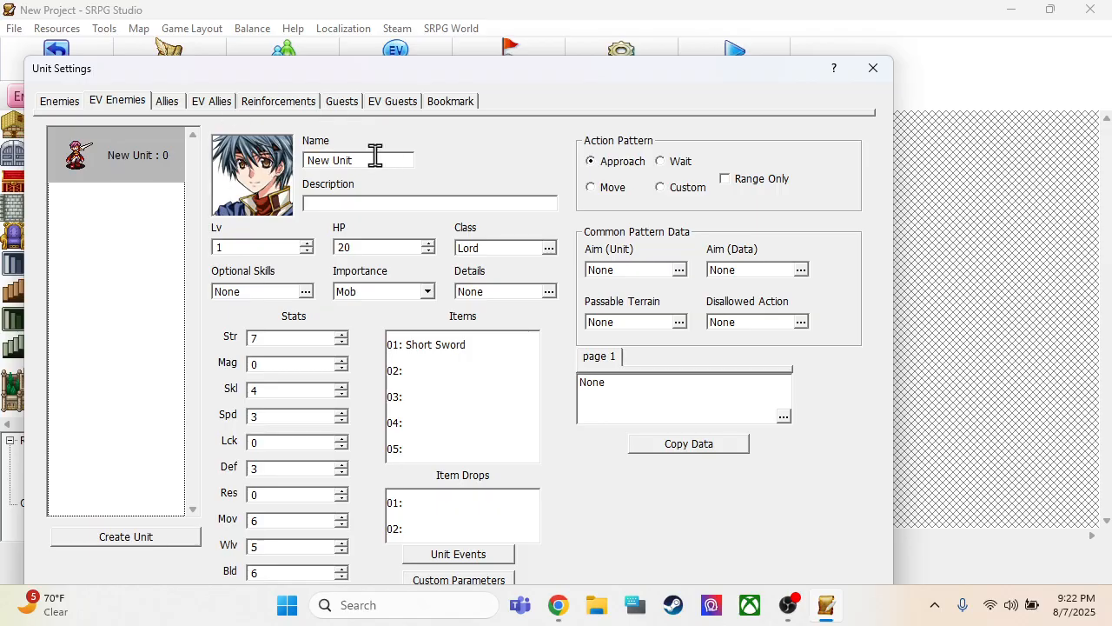
pyautogui.moveTo(375, 156); pyautogui.dragTo(1, 96)
pyautogui.write('Goblin')
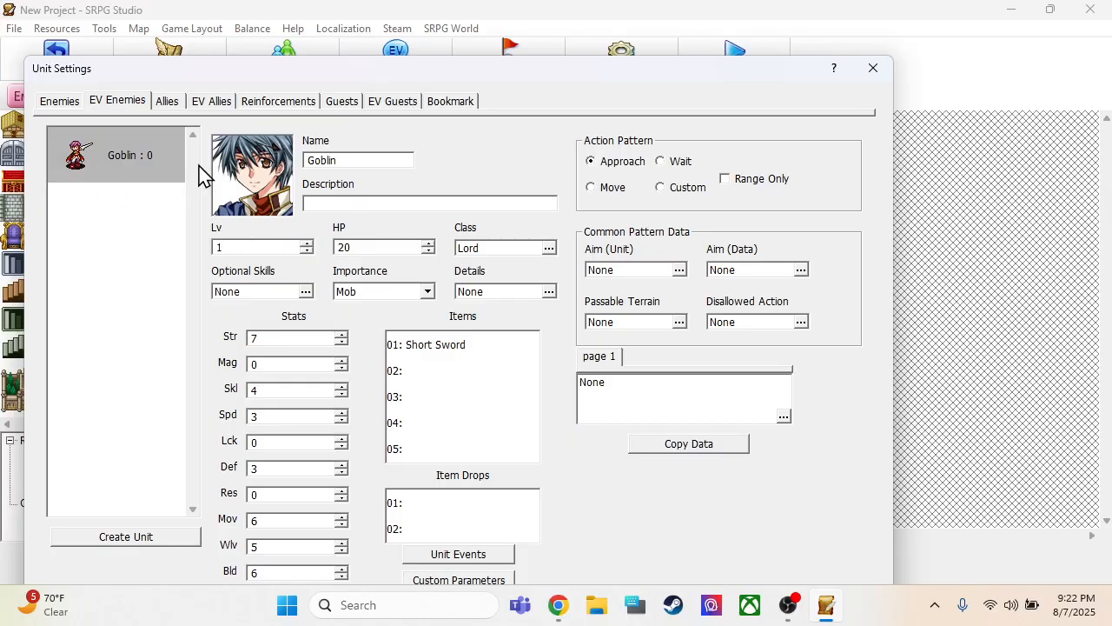
# Set the Goblin's face graphic to the green goblin portrait from the General 5 : 60 set
pyautogui.doubleClick(253, 174)
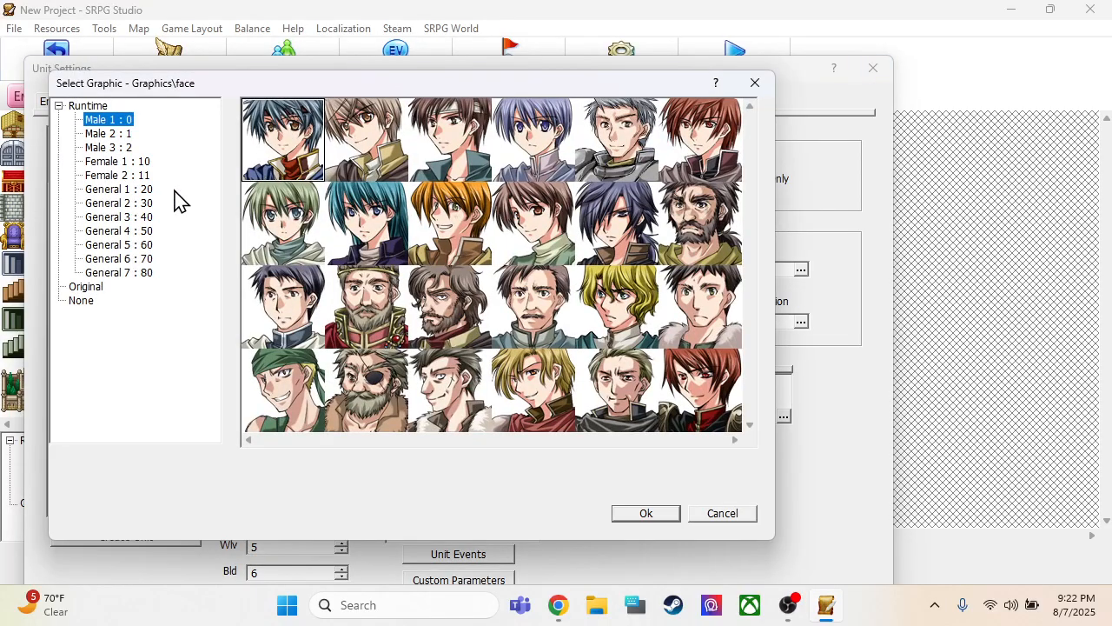
pyautogui.click(129, 203)
pyautogui.click(130, 217)
pyautogui.click(128, 231)
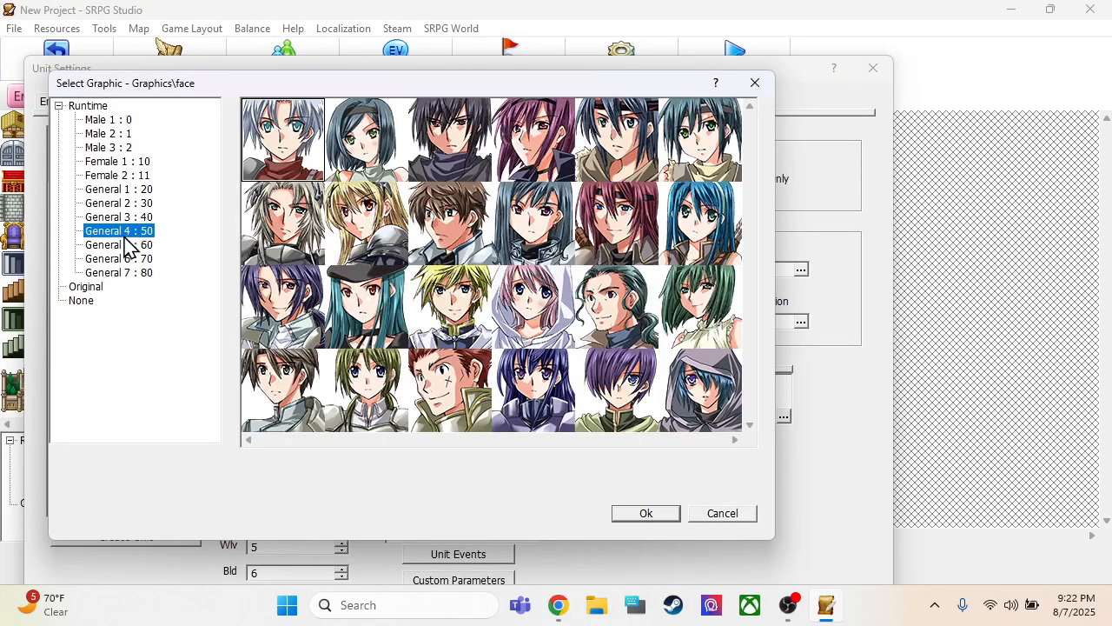
pyautogui.click(128, 245)
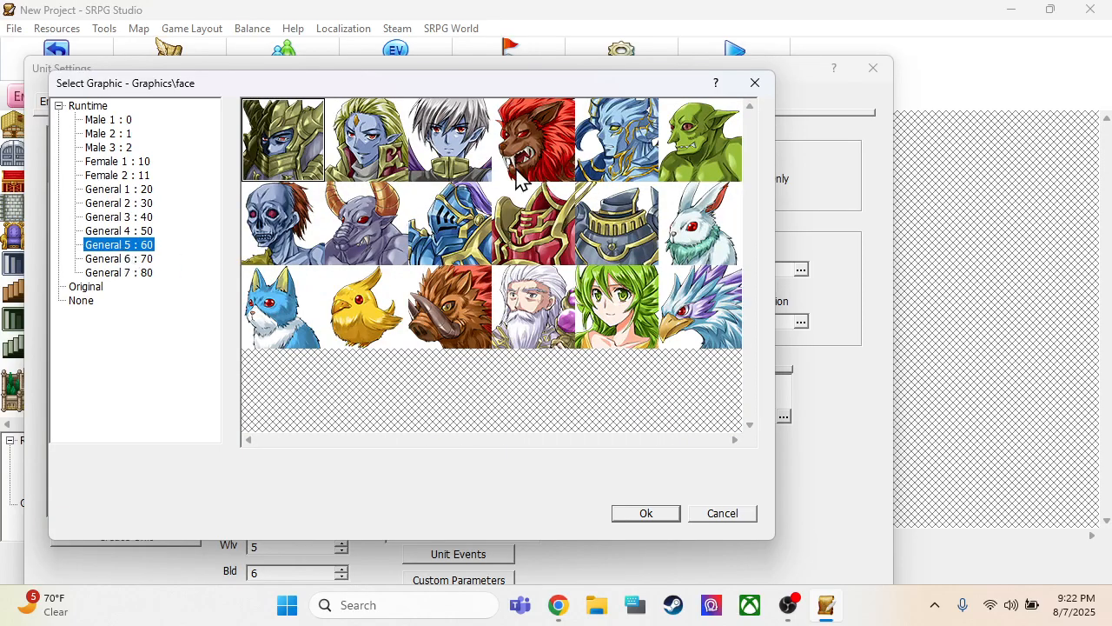
pyautogui.click(678, 158)
pyautogui.click(640, 513)
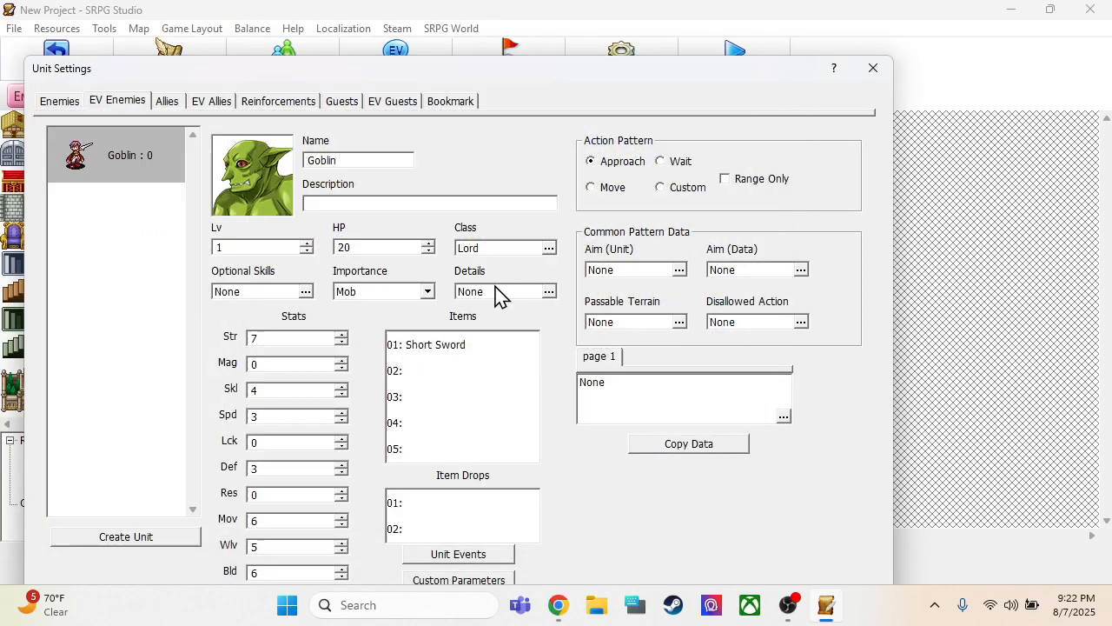
pyautogui.click(243, 180)
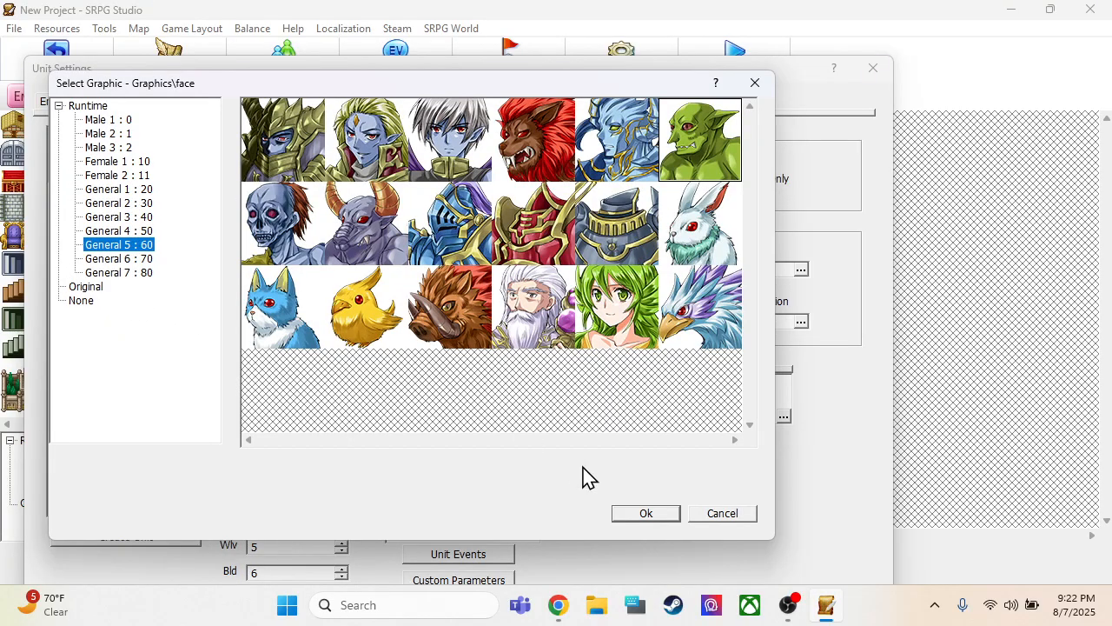
pyautogui.click(639, 517)
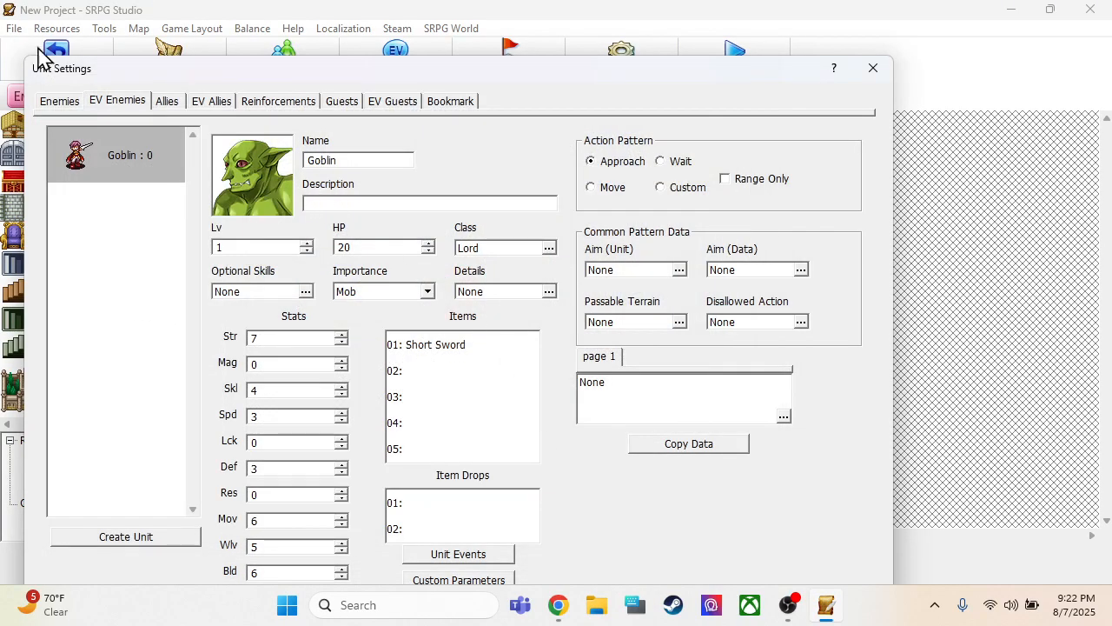
# Set the event enemy Goblin's class to Goblin : 38 from the Fighters group
pyautogui.click(101, 163)
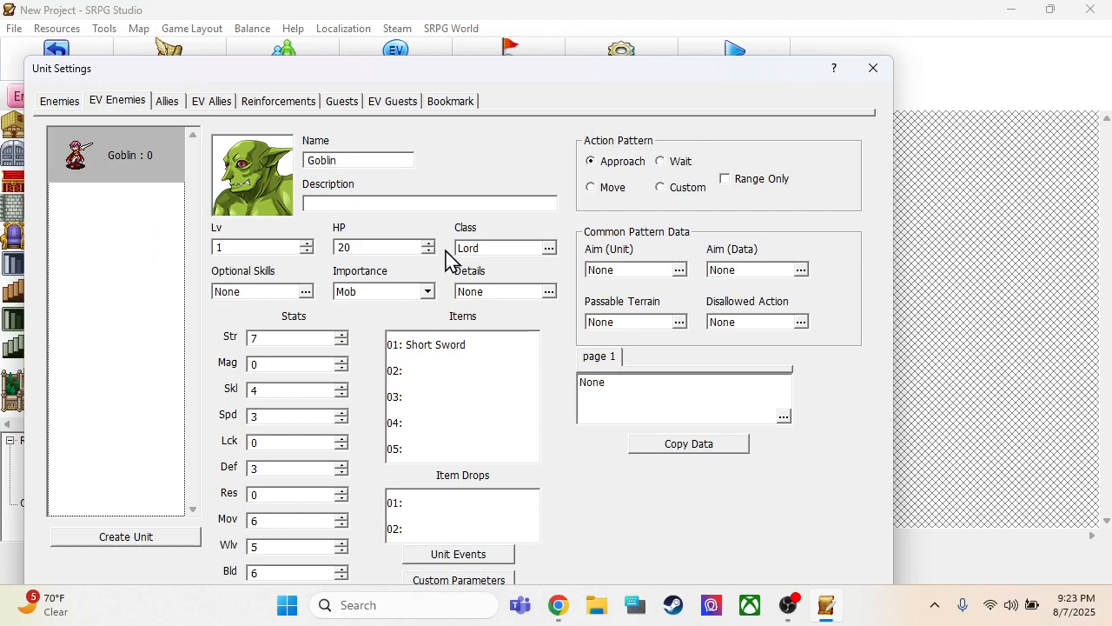
pyautogui.click(481, 250)
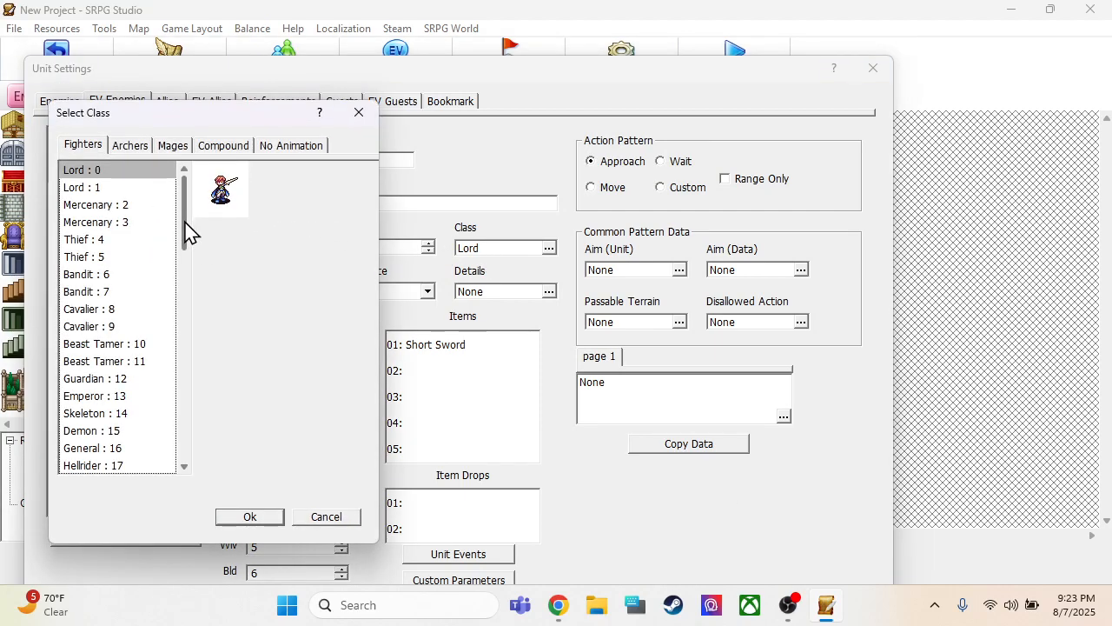
pyautogui.moveTo(191, 233); pyautogui.dragTo(190, 380)
pyautogui.click(110, 206)
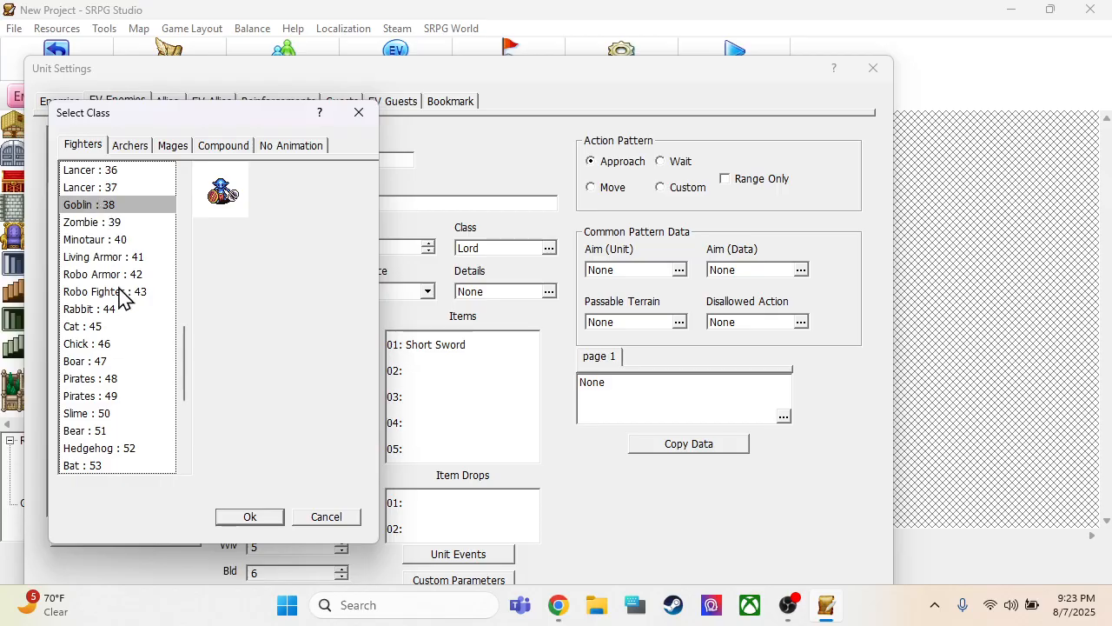
pyautogui.click(266, 521)
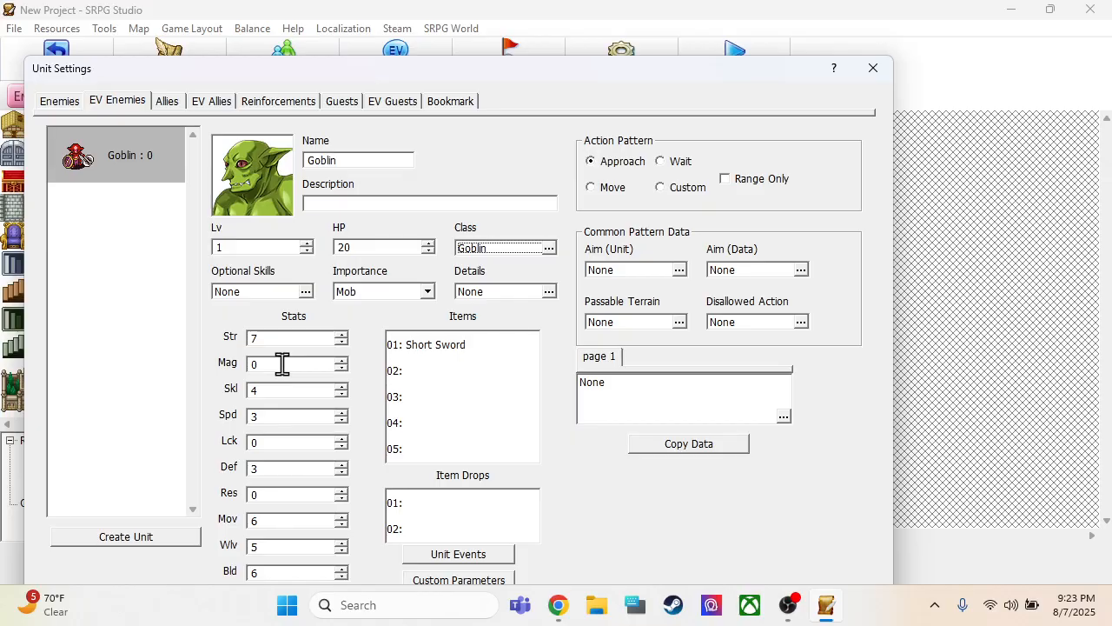
# Duplicate the Goblin event enemy six times, for seven in all, and save the unit settings
pyautogui.click(130, 174)
pyautogui.hotkey('ctrl', 'v')
pyautogui.hotkey('ctrl', 'v')
pyautogui.hotkey('ctrl', 'v')
pyautogui.hotkey('ctrl', 'v')
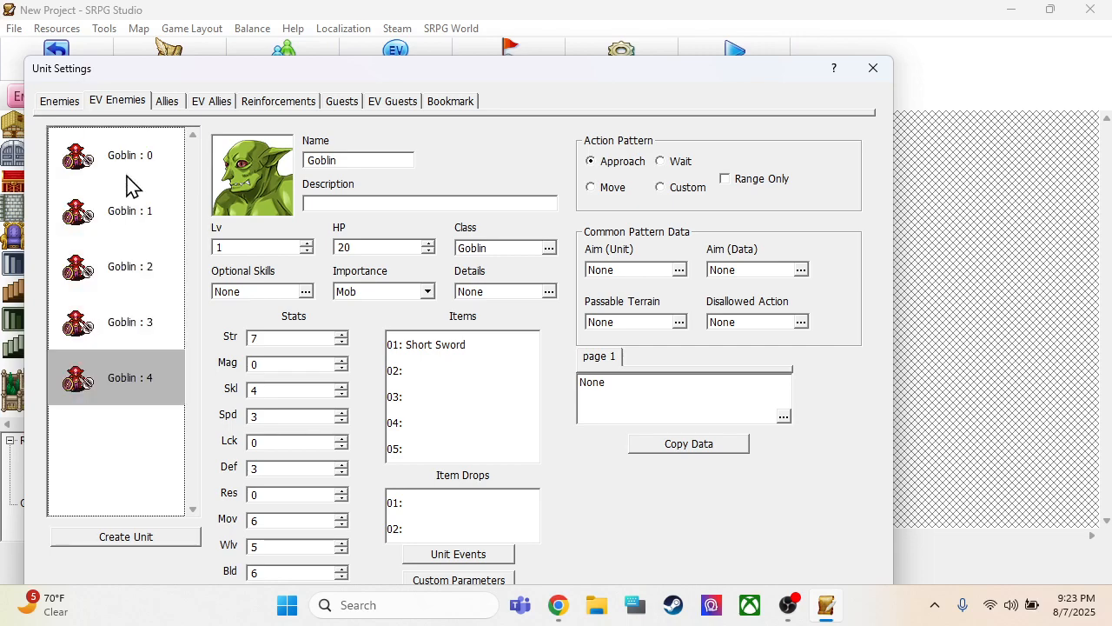
pyautogui.hotkey('ctrl', 'v')
pyautogui.hotkey('ctrl', 'v')
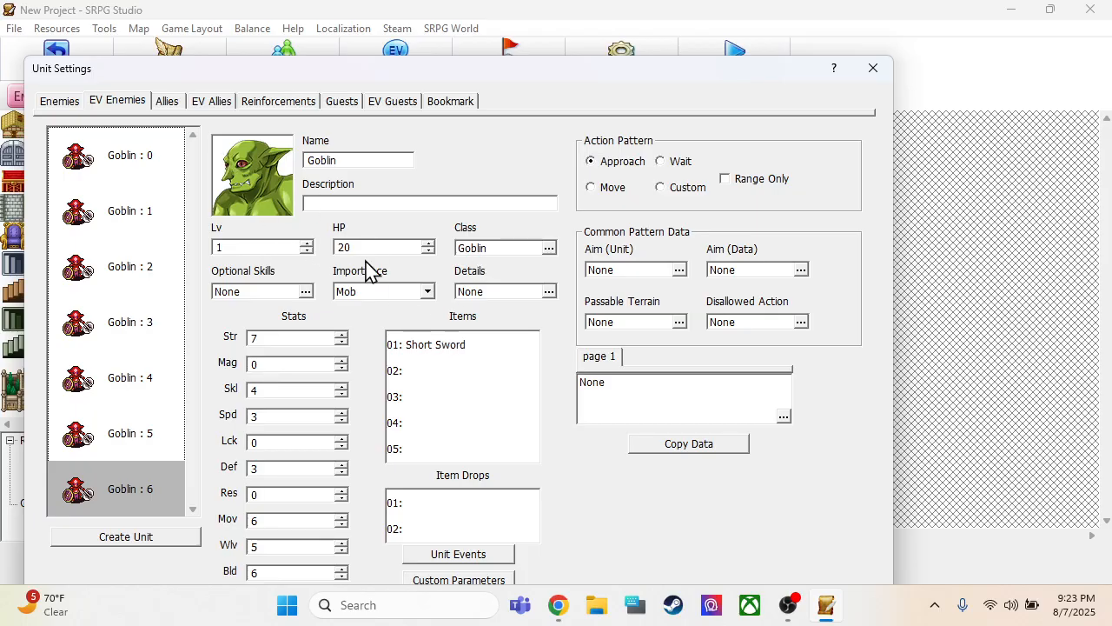
pyautogui.moveTo(634, 75); pyautogui.dragTo(641, 32)
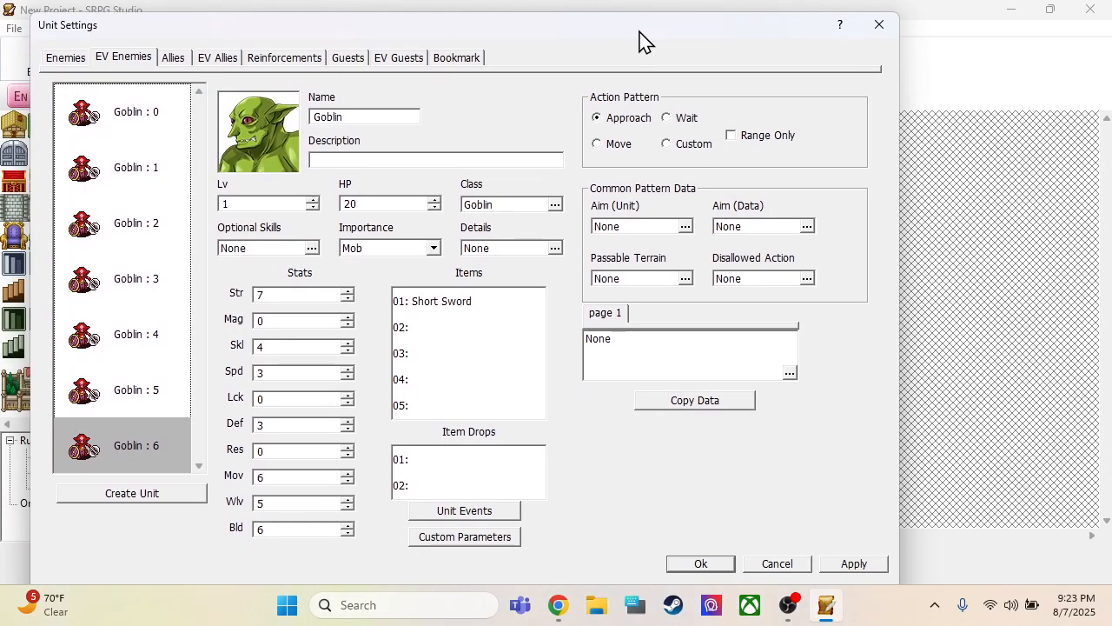
pyautogui.click(699, 564)
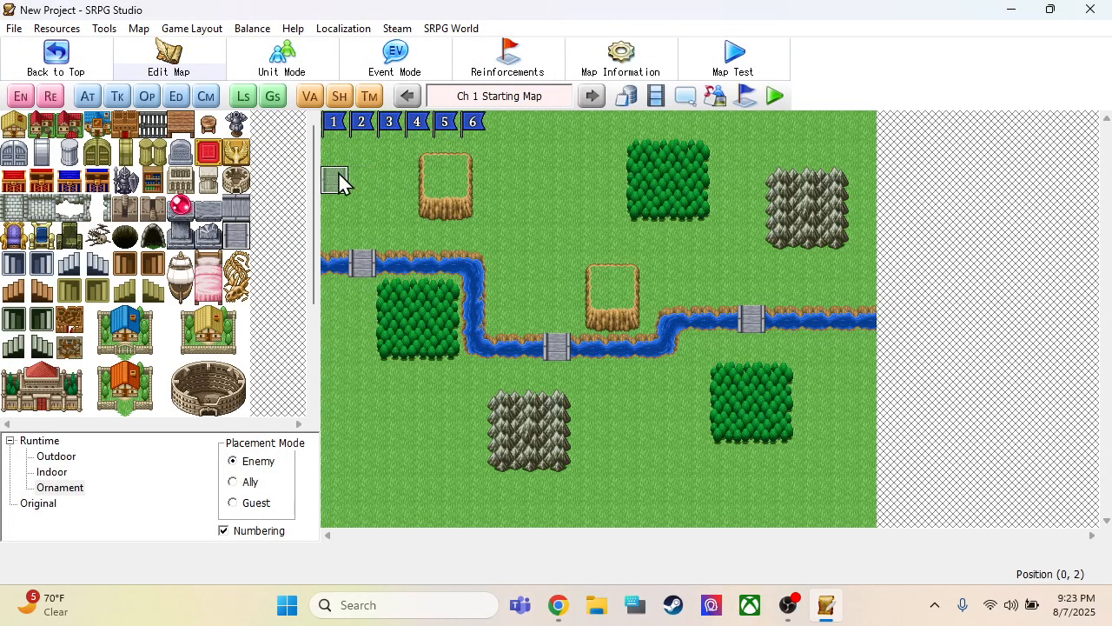
# Delete the duplicate event enemies Goblin 1 through Goblin 6, keeping only Goblin 0
pyautogui.click(20, 95)
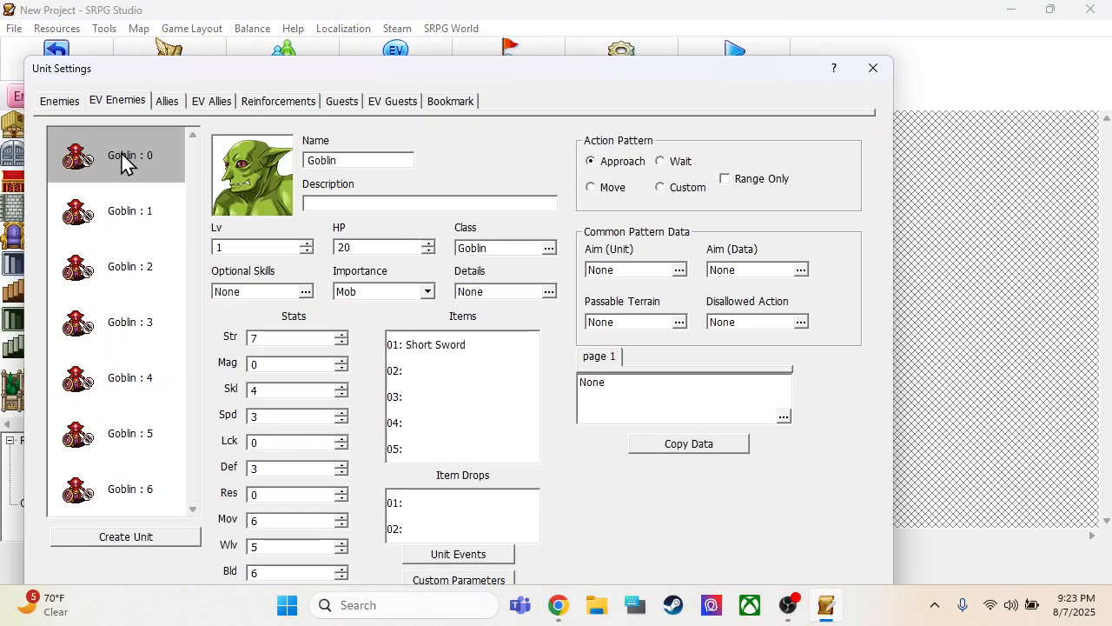
pyautogui.click(121, 153)
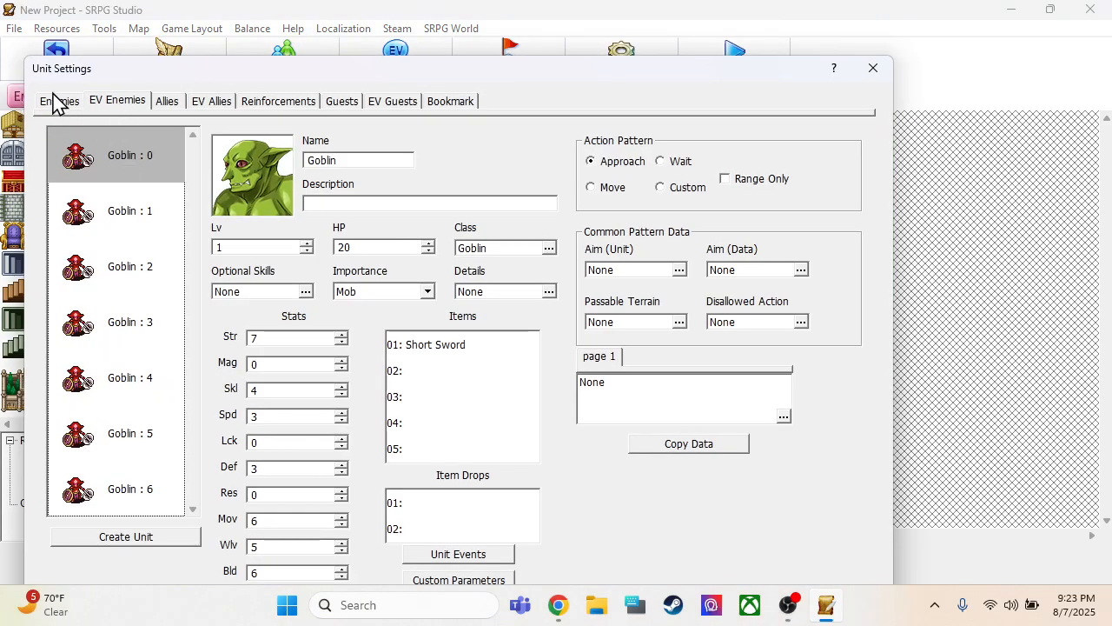
pyautogui.click(49, 106)
pyautogui.click(123, 105)
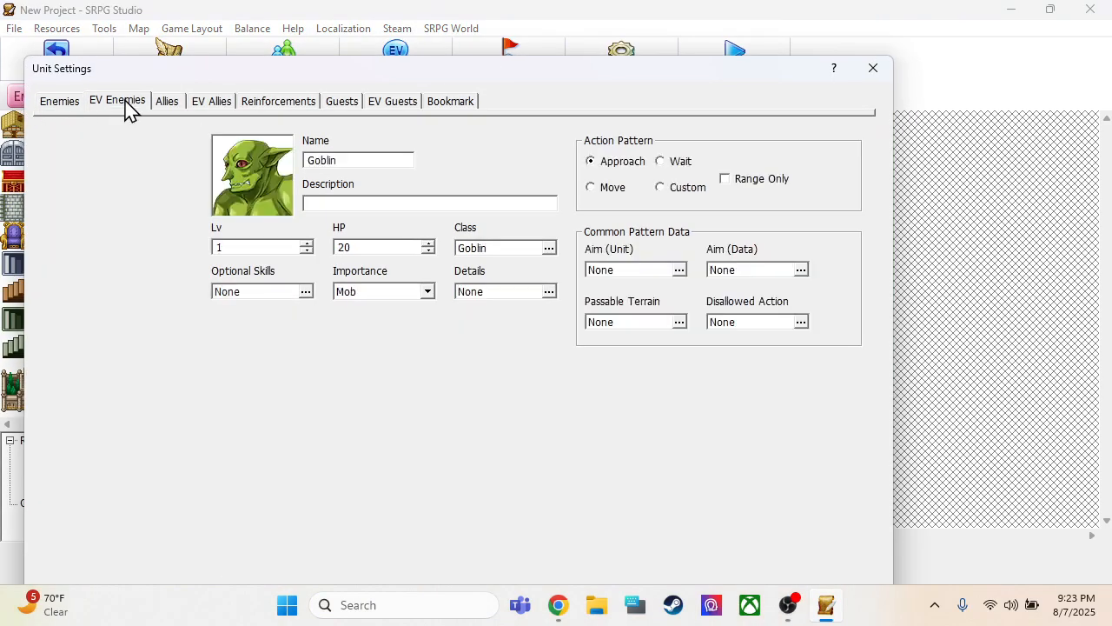
pyautogui.click(122, 212)
pyautogui.keyDown('shift'); pyautogui.click(142, 486); pyautogui.keyUp('shift')
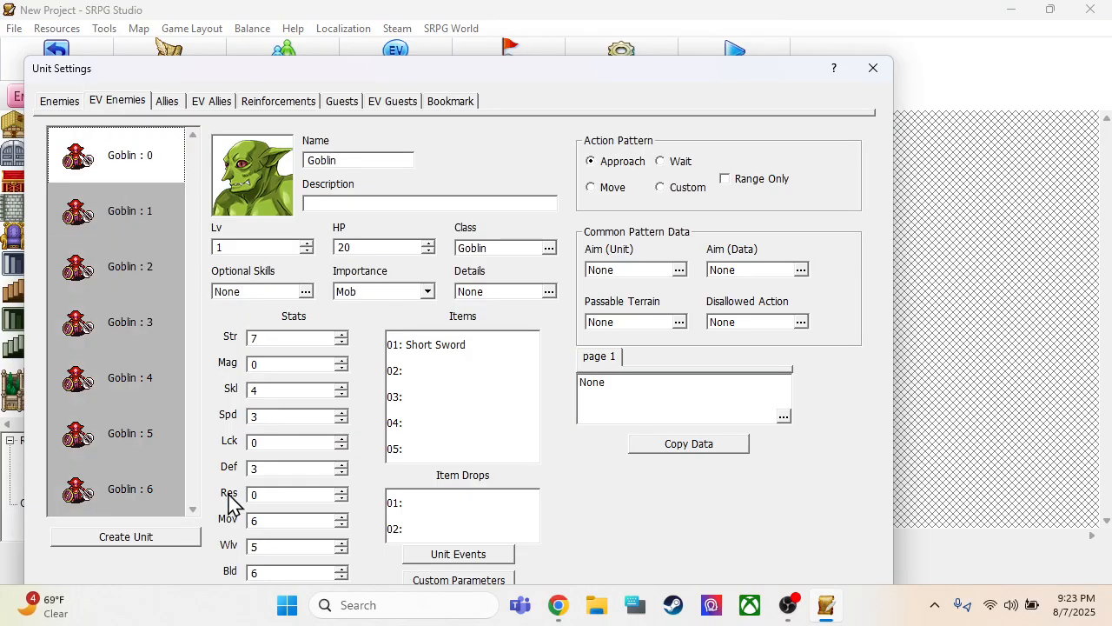
pyautogui.press('Delete')
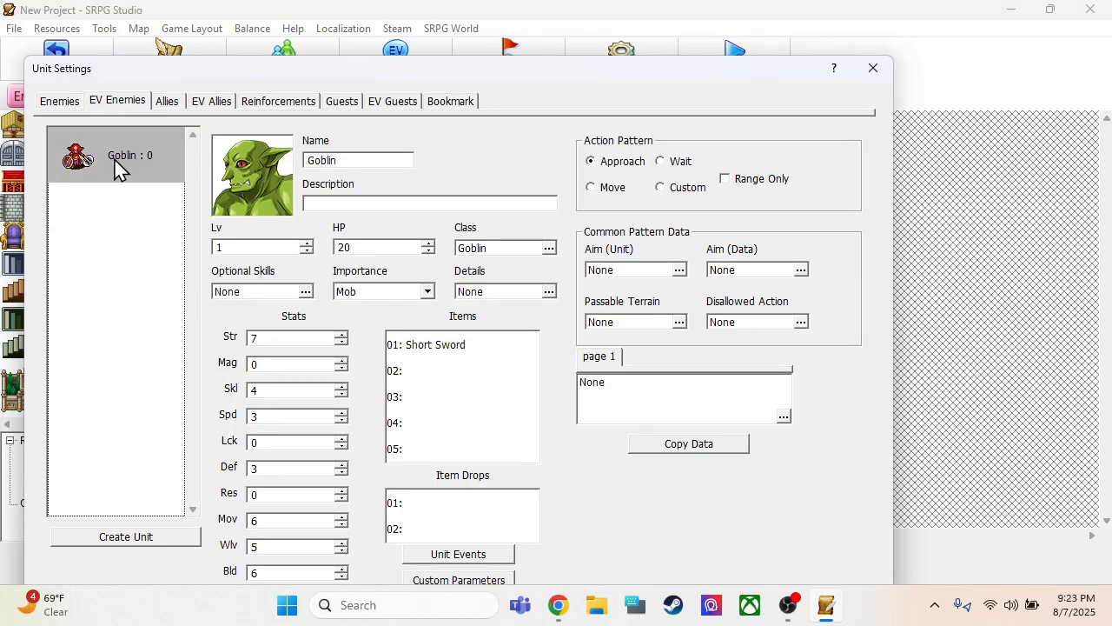
# Paste the copied Goblin into the regular enemies until there are six, and save the unit settings
pyautogui.click(64, 102)
pyautogui.click(80, 143)
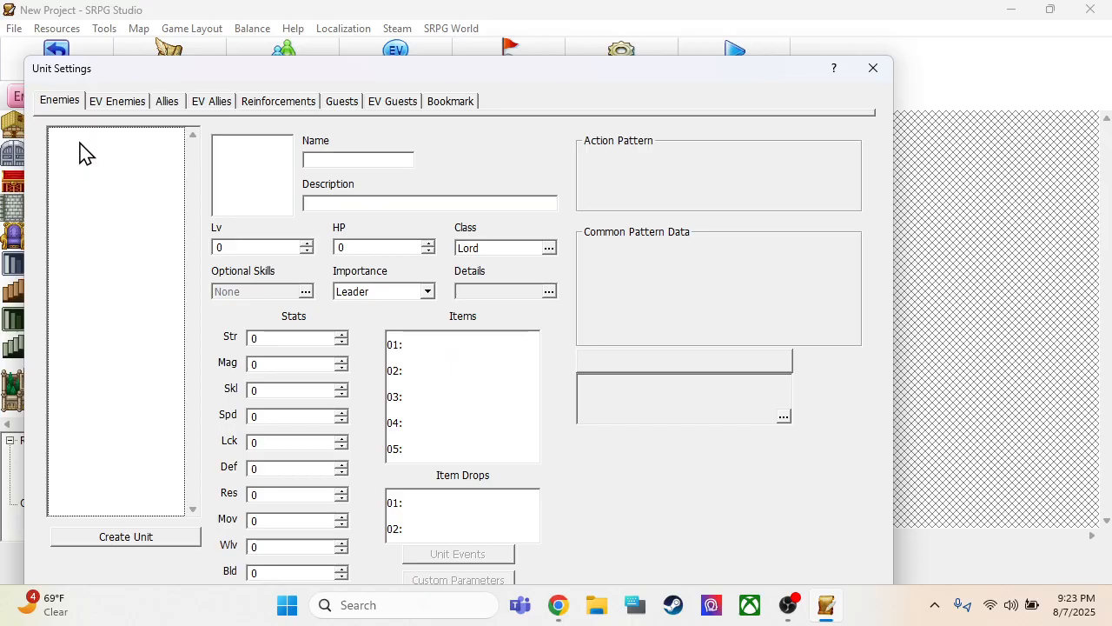
pyautogui.hotkey('ctrl', 'v')
pyautogui.rightClick(121, 209)
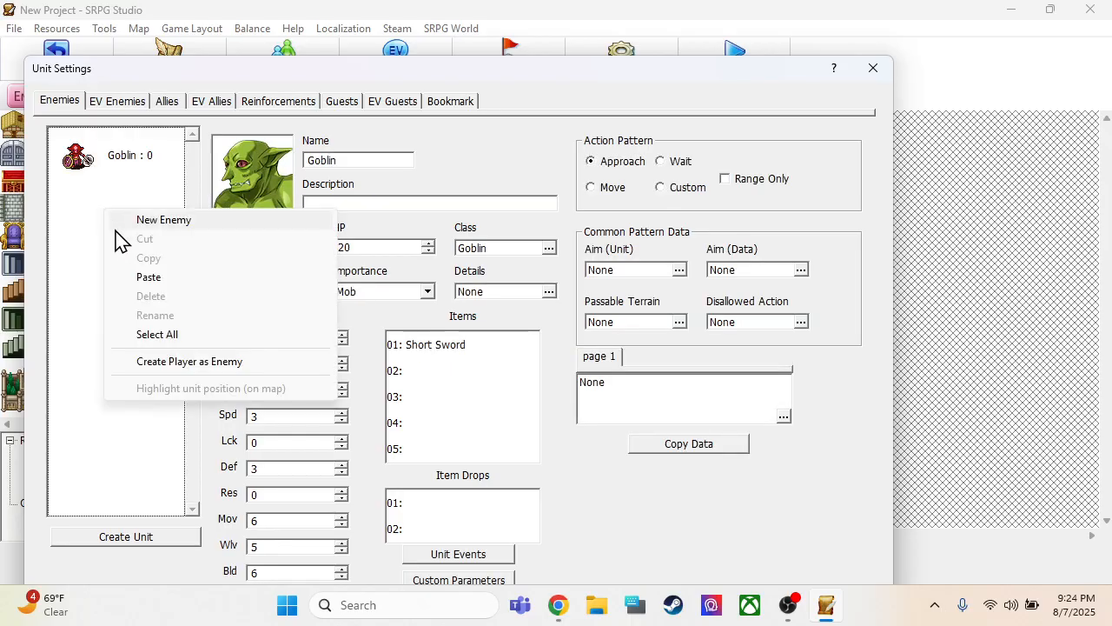
pyautogui.click(165, 276)
pyautogui.hotkey('ctrl', 'v')
pyautogui.hotkey('ctrl', 'v')
pyautogui.hotkey('ctrl', 'v')
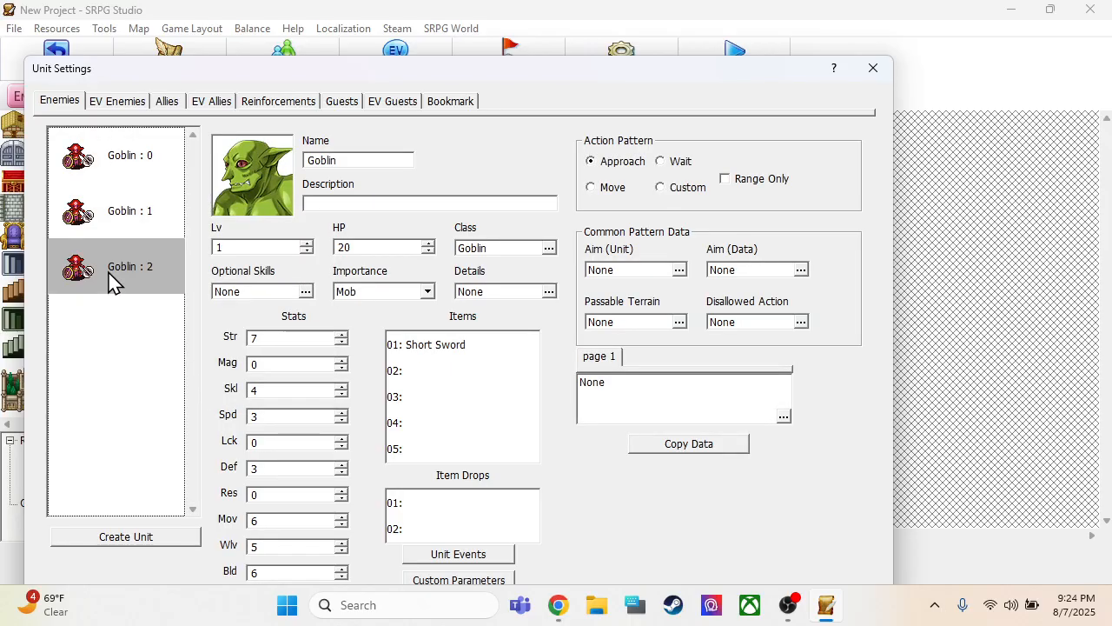
pyautogui.hotkey('ctrl', 'v')
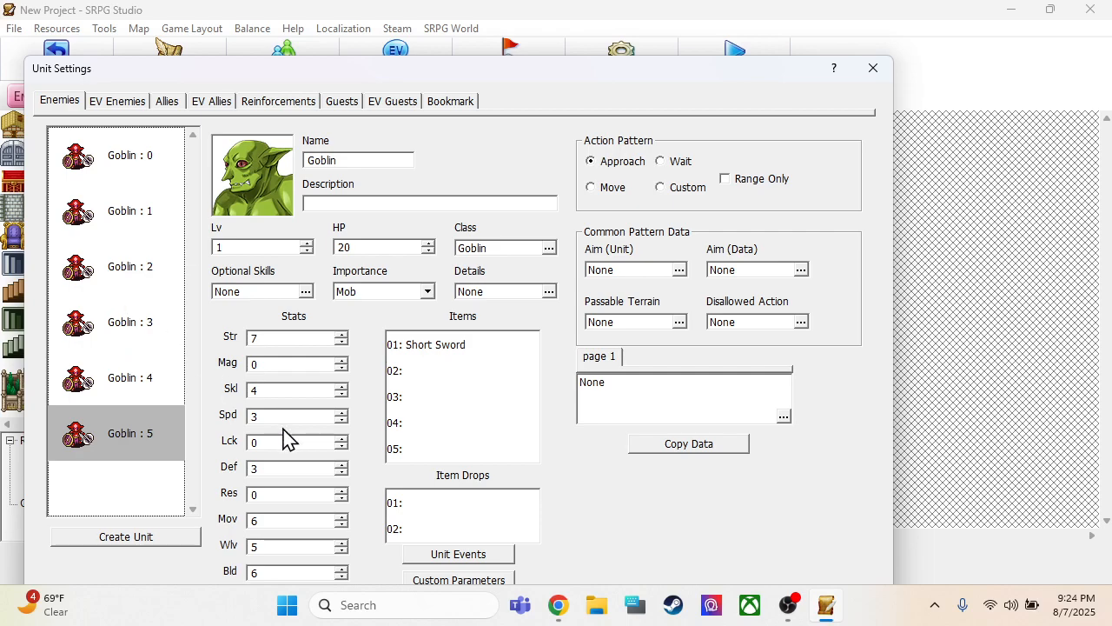
pyautogui.moveTo(675, 68); pyautogui.dragTo(686, 18)
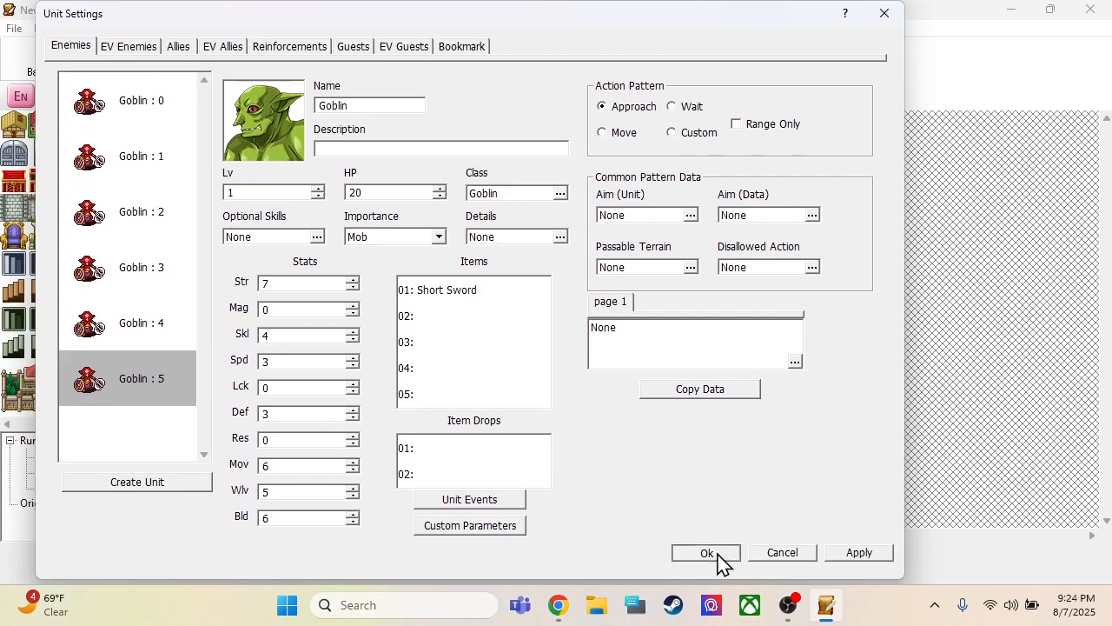
pyautogui.click(718, 562)
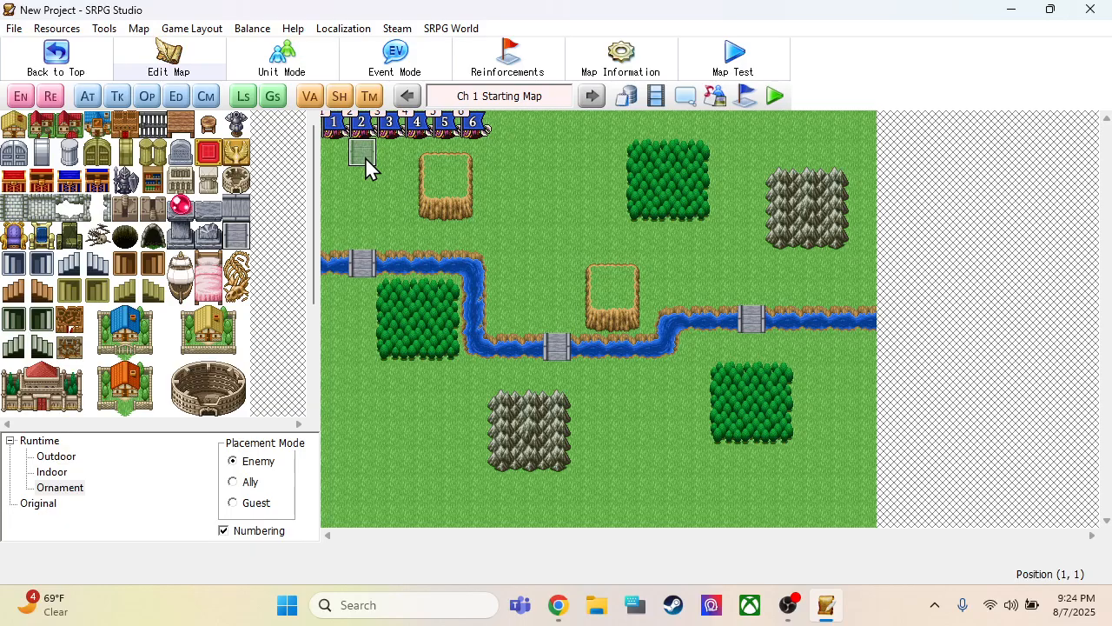
# Line up the six Goblins in numbered order in one row just north of the river, near the northwest bridge
pyautogui.click(377, 224)
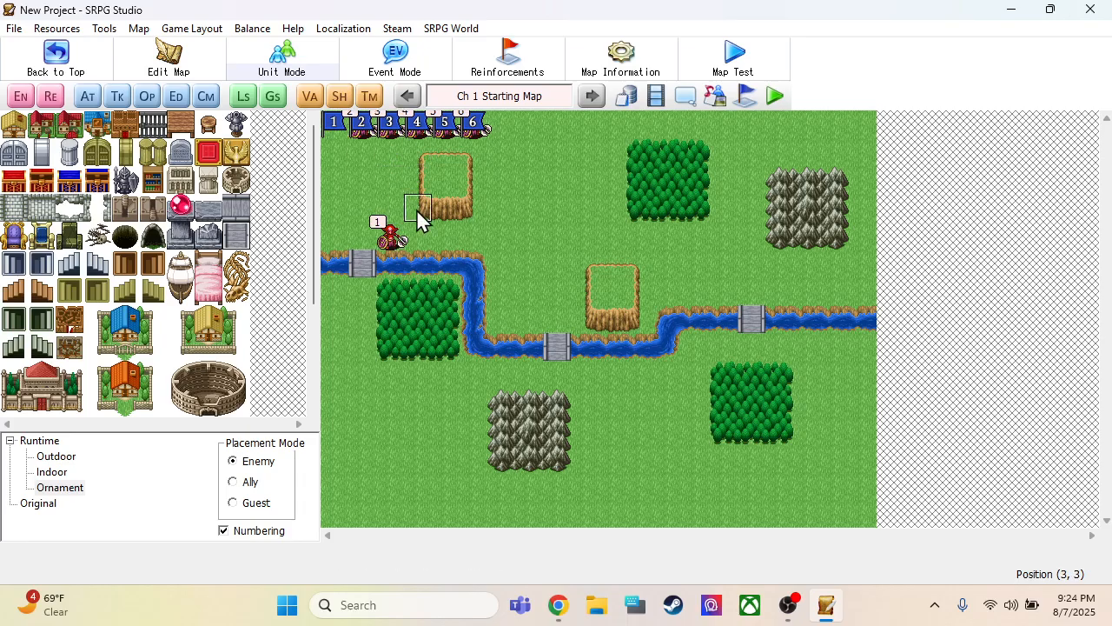
pyautogui.moveTo(390, 130); pyautogui.dragTo(447, 234)
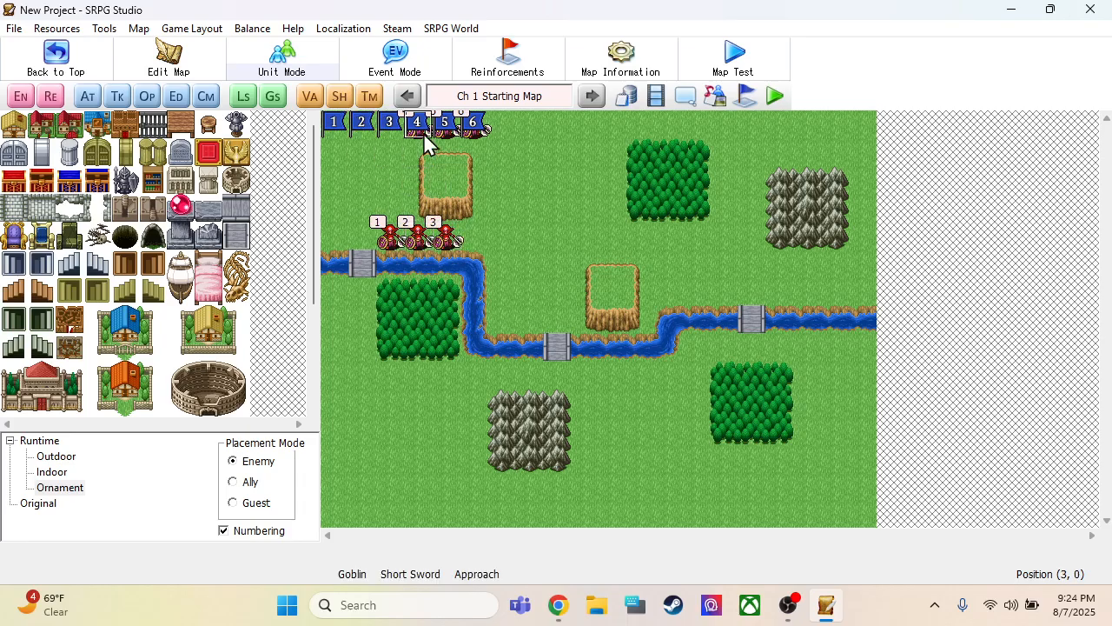
pyautogui.moveTo(425, 133); pyautogui.dragTo(478, 224)
pyautogui.moveTo(449, 134); pyautogui.dragTo(507, 238)
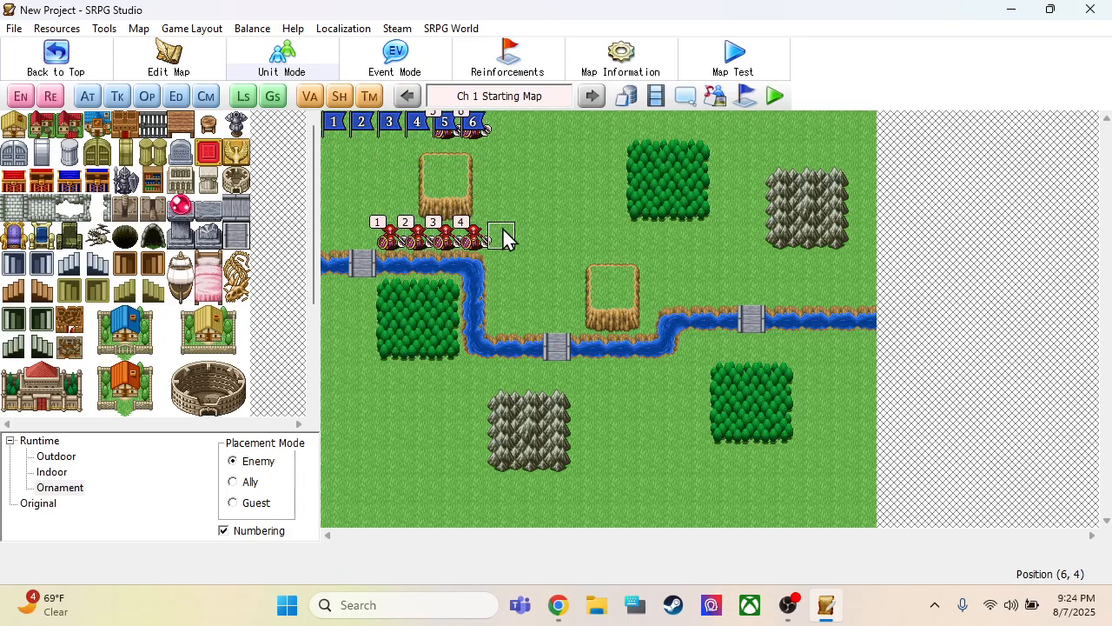
pyautogui.moveTo(477, 128); pyautogui.dragTo(528, 238)
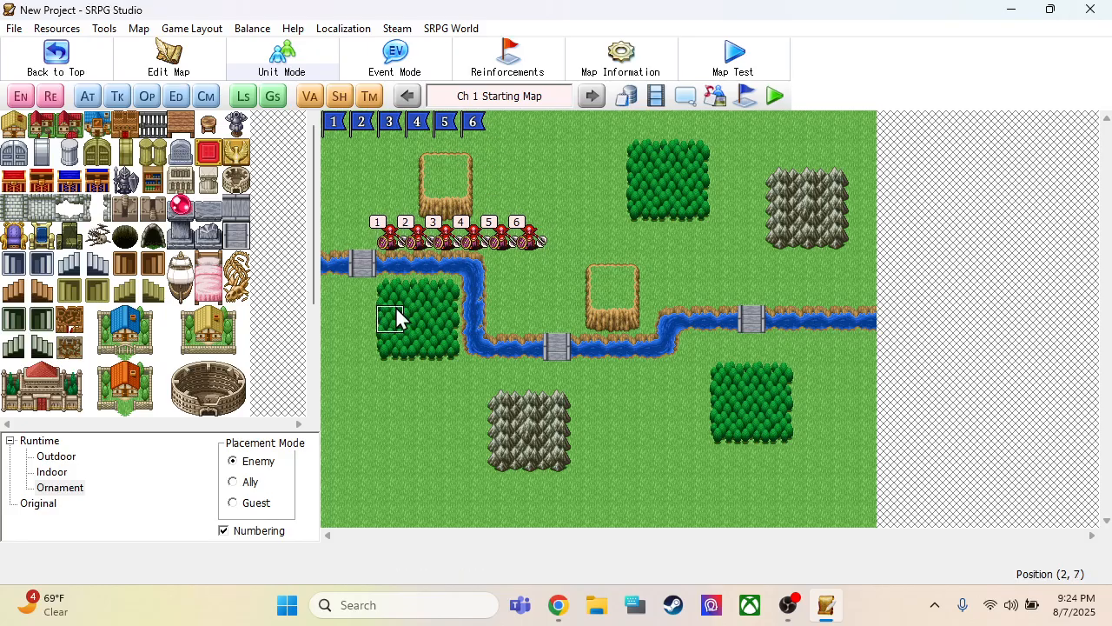
# Spread the Goblins: 1 southwest, 2 by the northwest cliff, 3 at the river bend, 4 east of the southern mountains, 5 by the central cliff, 6 in the southeast forest
pyautogui.moveTo(365, 440); pyautogui.dragTo(363, 436)
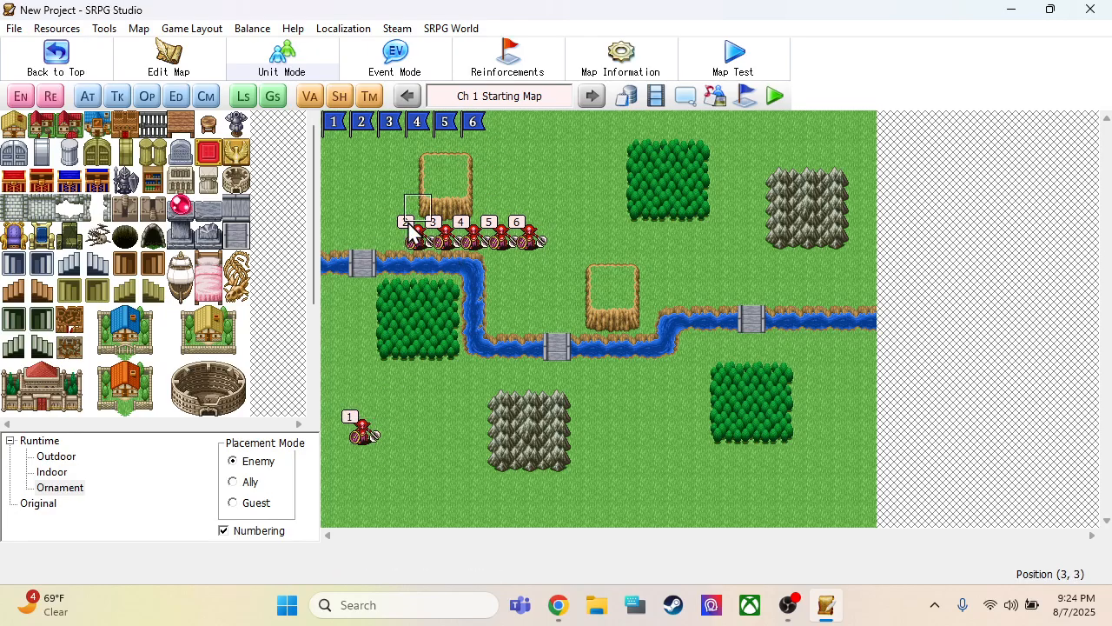
pyautogui.moveTo(399, 223); pyautogui.dragTo(391, 209)
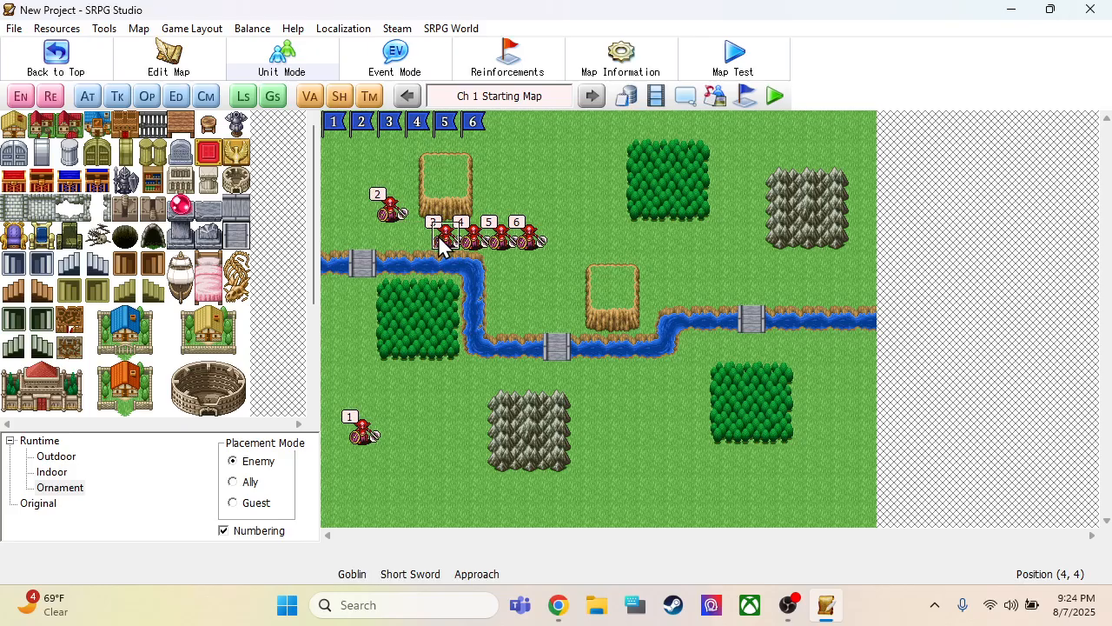
pyautogui.moveTo(445, 235); pyautogui.dragTo(502, 319)
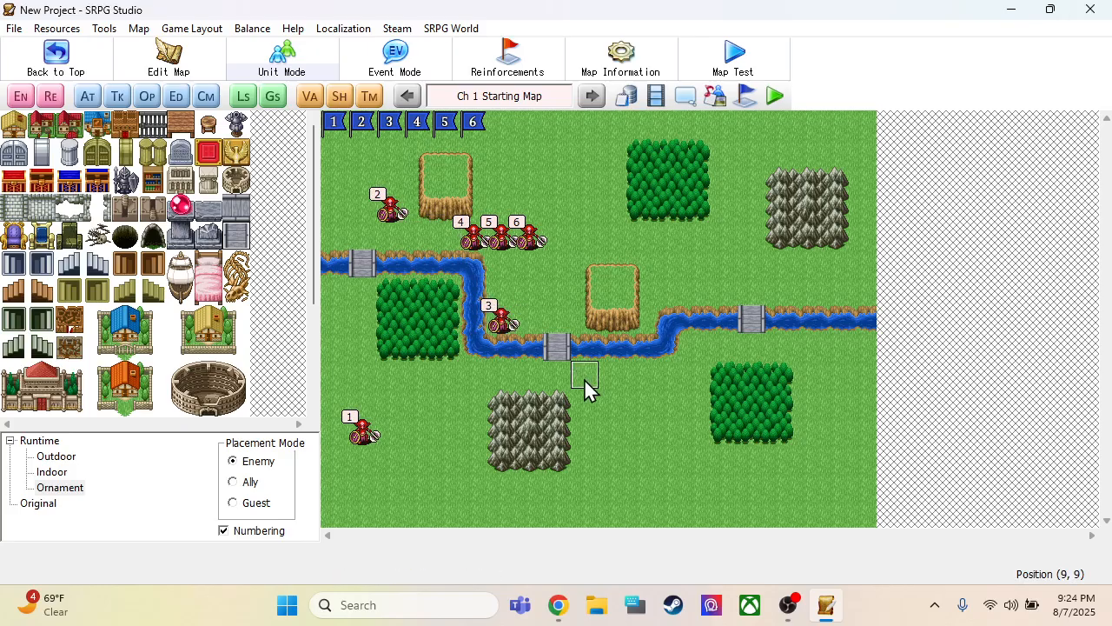
pyautogui.moveTo(624, 424); pyautogui.dragTo(592, 427)
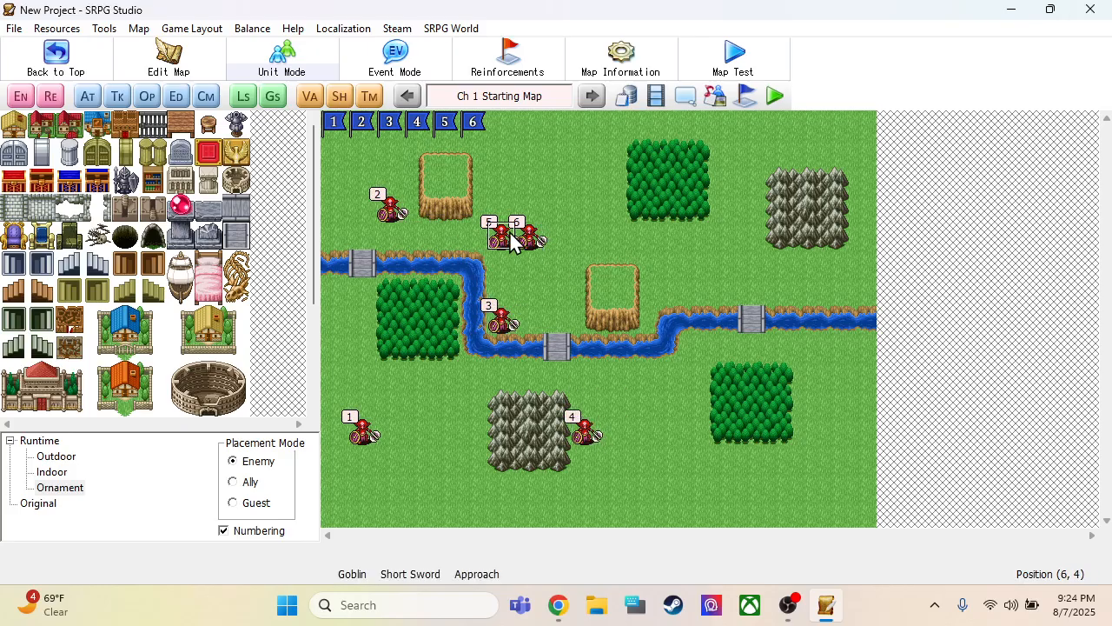
pyautogui.moveTo(509, 234); pyautogui.dragTo(666, 292)
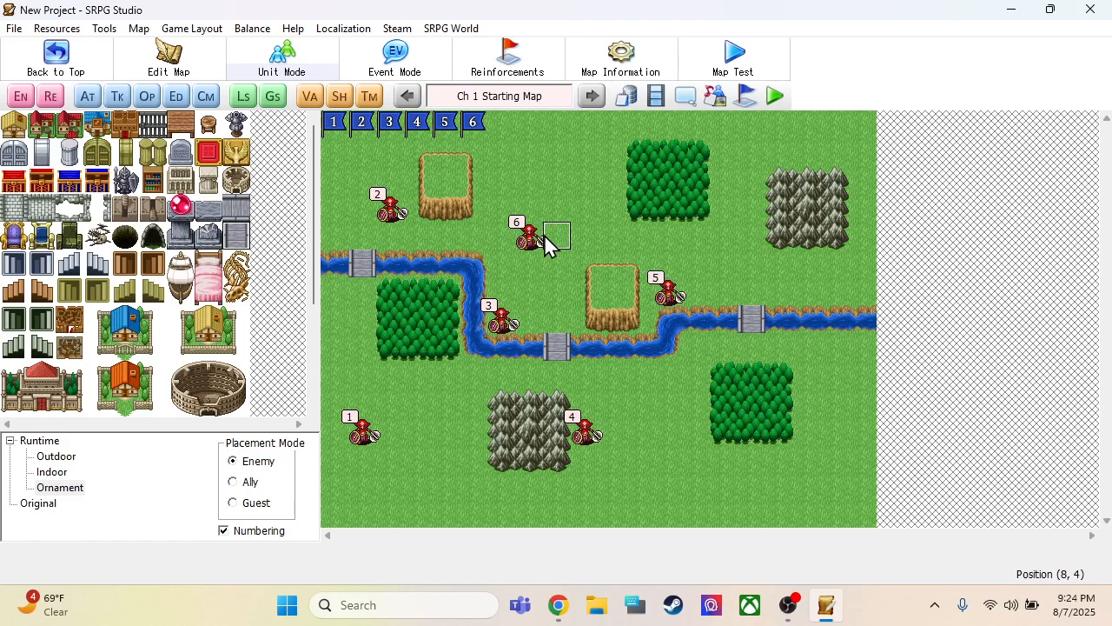
pyautogui.moveTo(760, 395); pyautogui.dragTo(760, 396)
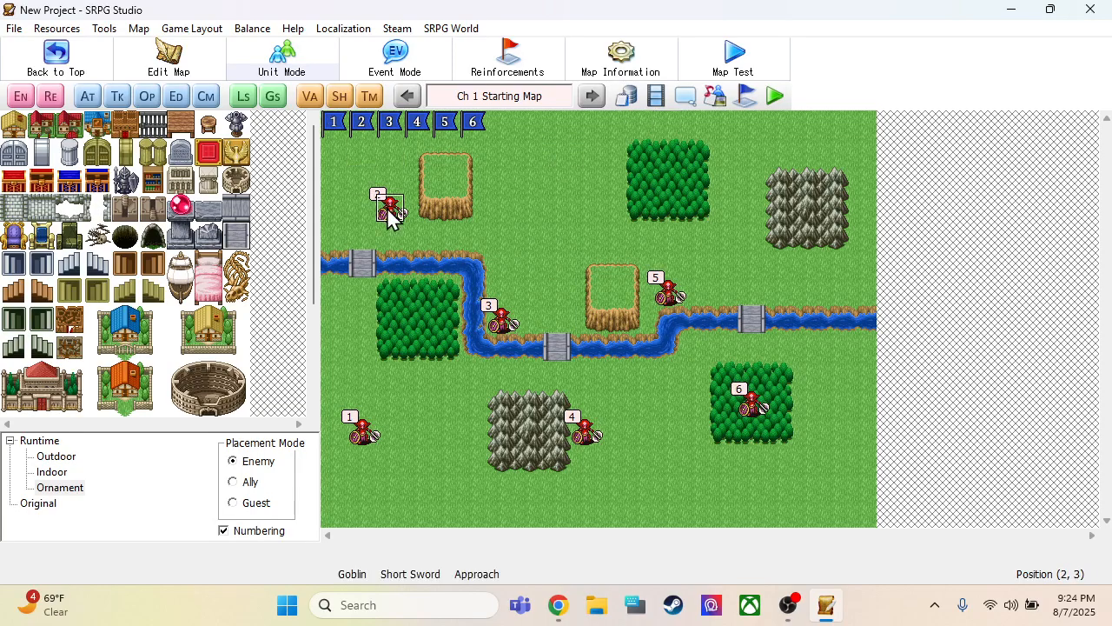
# Move Goblin 2 onto the grass between the northwest cliff and northern forest, and line up player flags 1 to 5 east of flag 6
pyautogui.moveTo(387, 204); pyautogui.dragTo(504, 209)
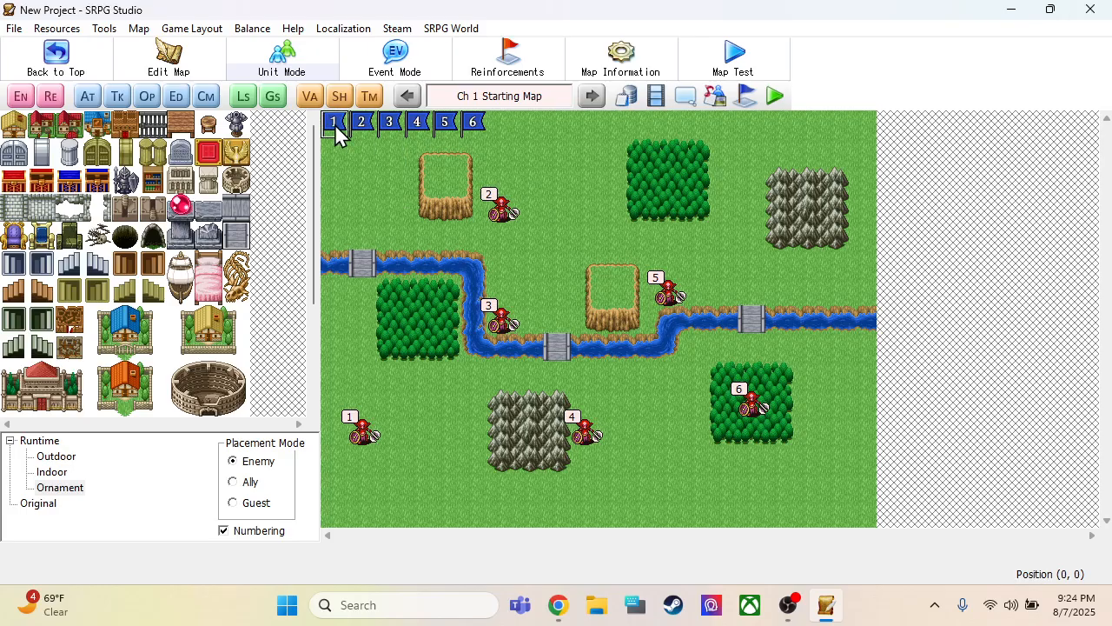
pyautogui.moveTo(335, 125); pyautogui.dragTo(499, 134)
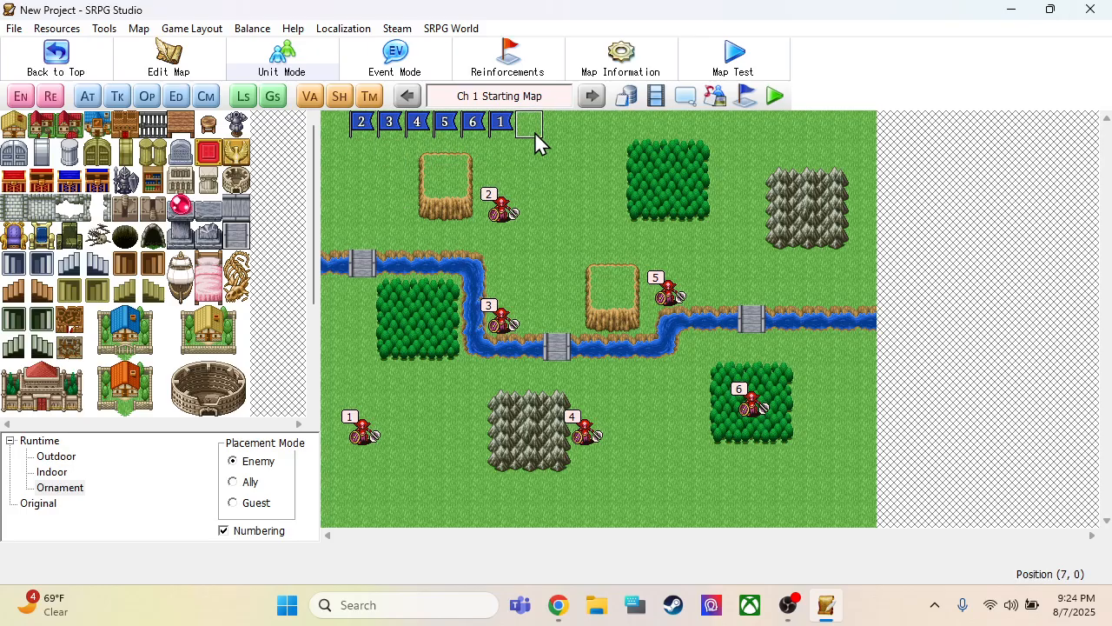
pyautogui.moveTo(361, 123); pyautogui.dragTo(529, 126)
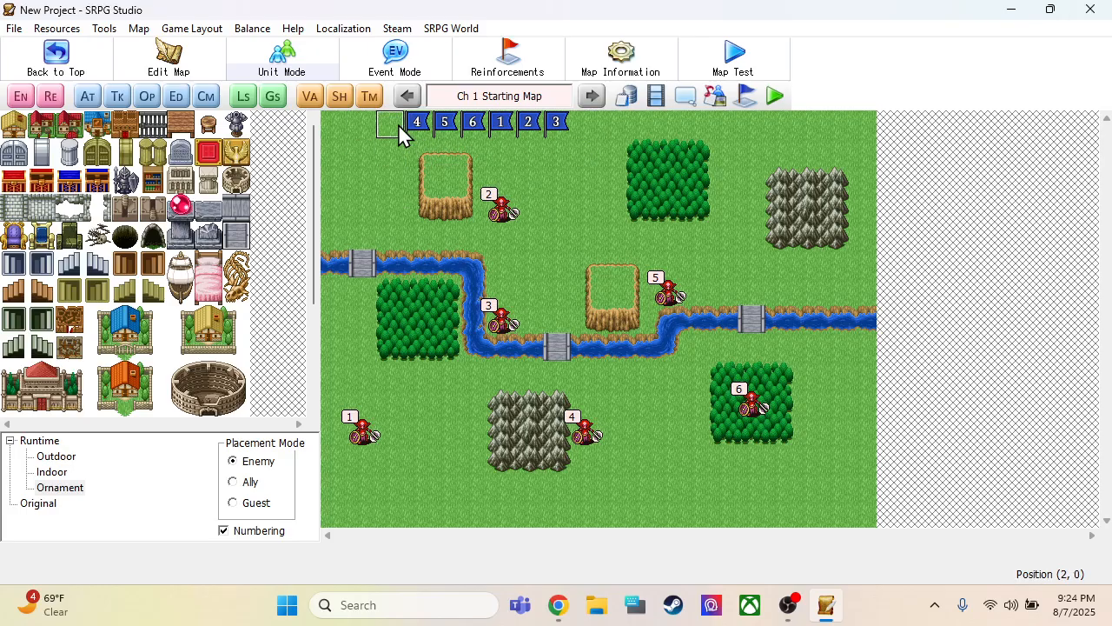
pyautogui.moveTo(398, 123); pyautogui.dragTo(584, 127)
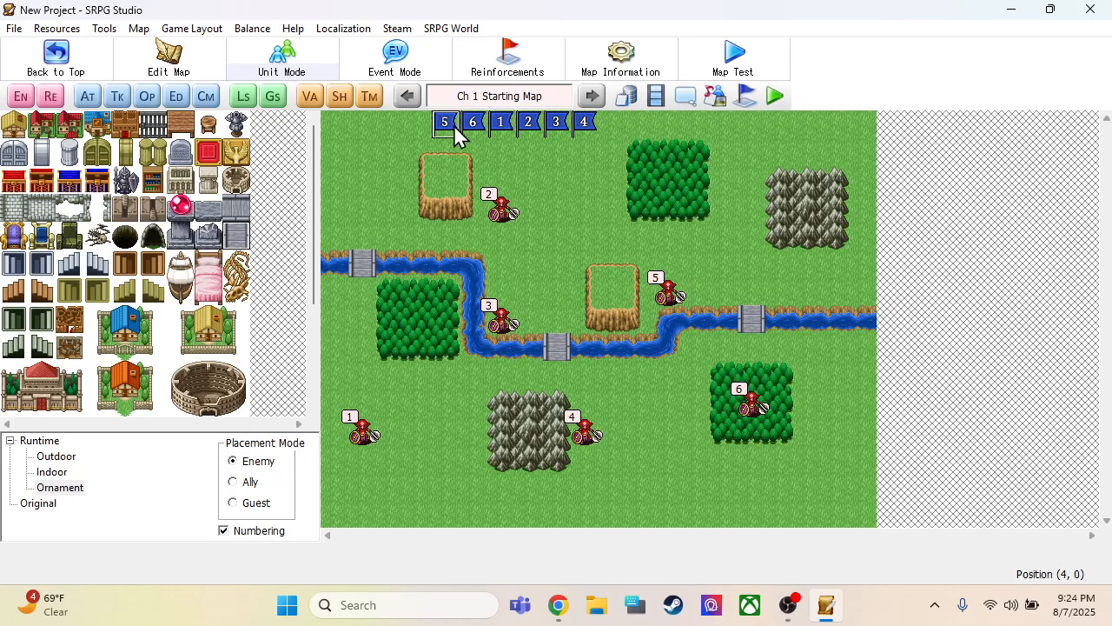
pyautogui.moveTo(445, 123); pyautogui.dragTo(612, 125)
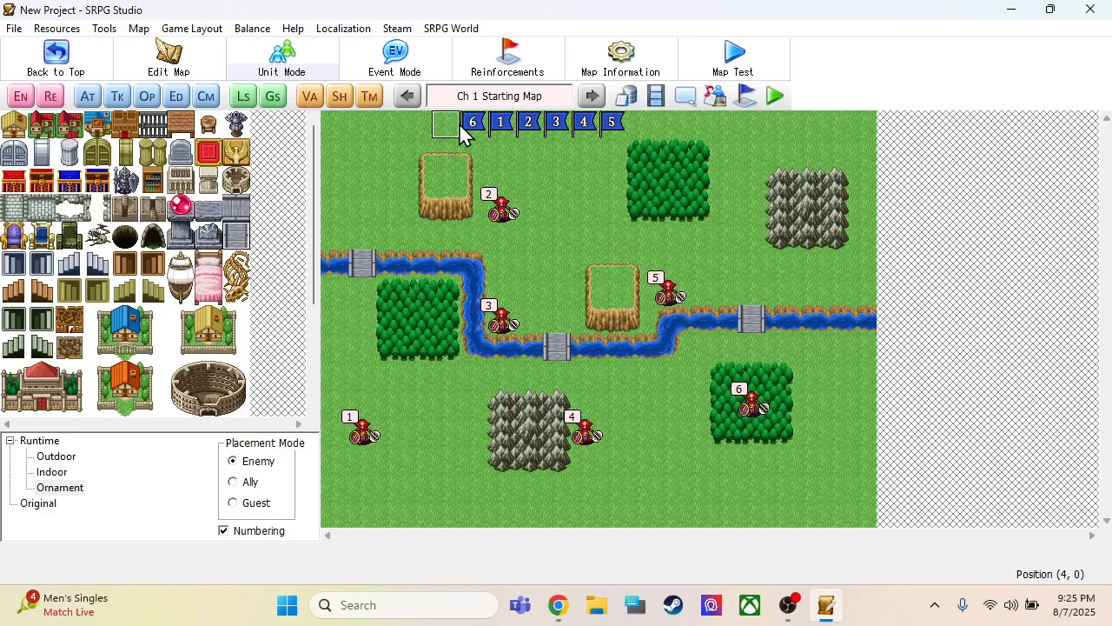
pyautogui.moveTo(504, 214); pyautogui.dragTo(556, 216)
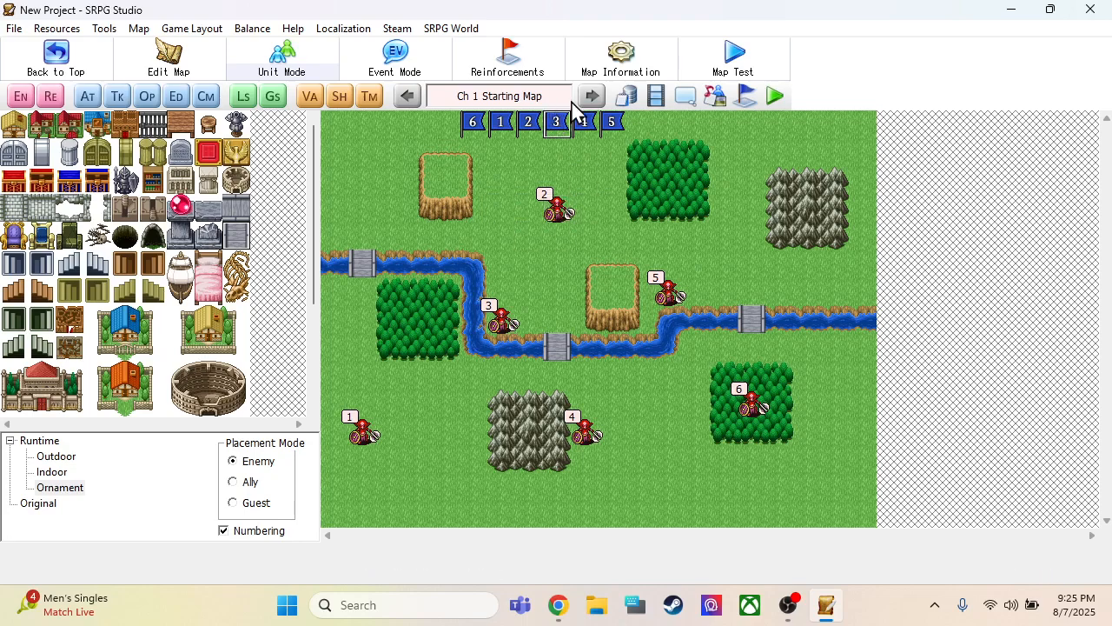
# Review the Swordsman's settings among the database's player units, then close the database
pyautogui.click(622, 106)
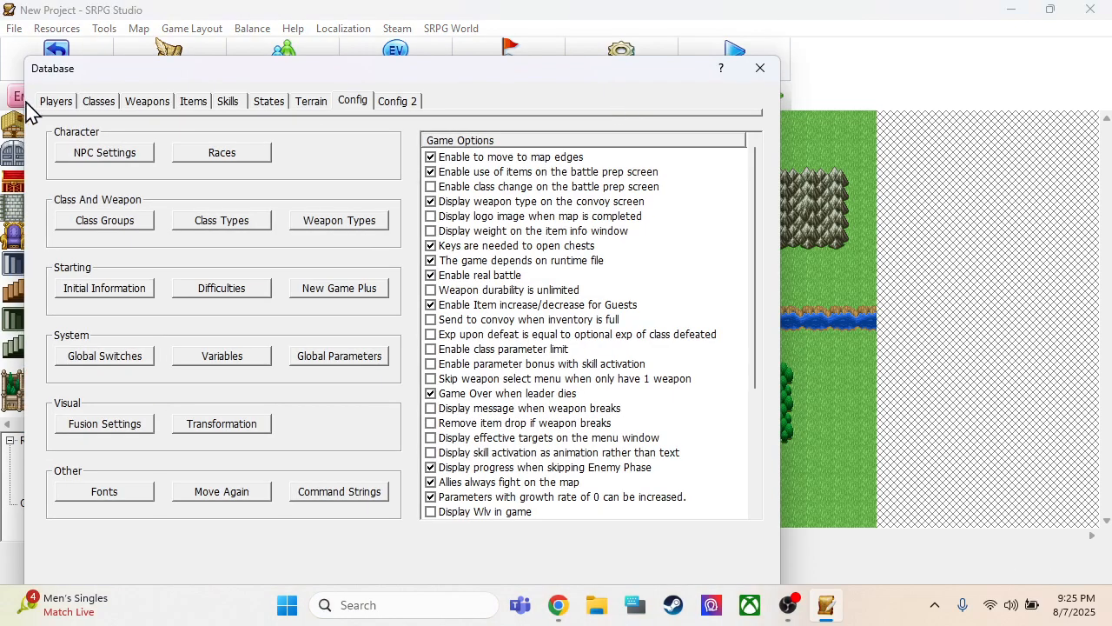
pyautogui.click(63, 102)
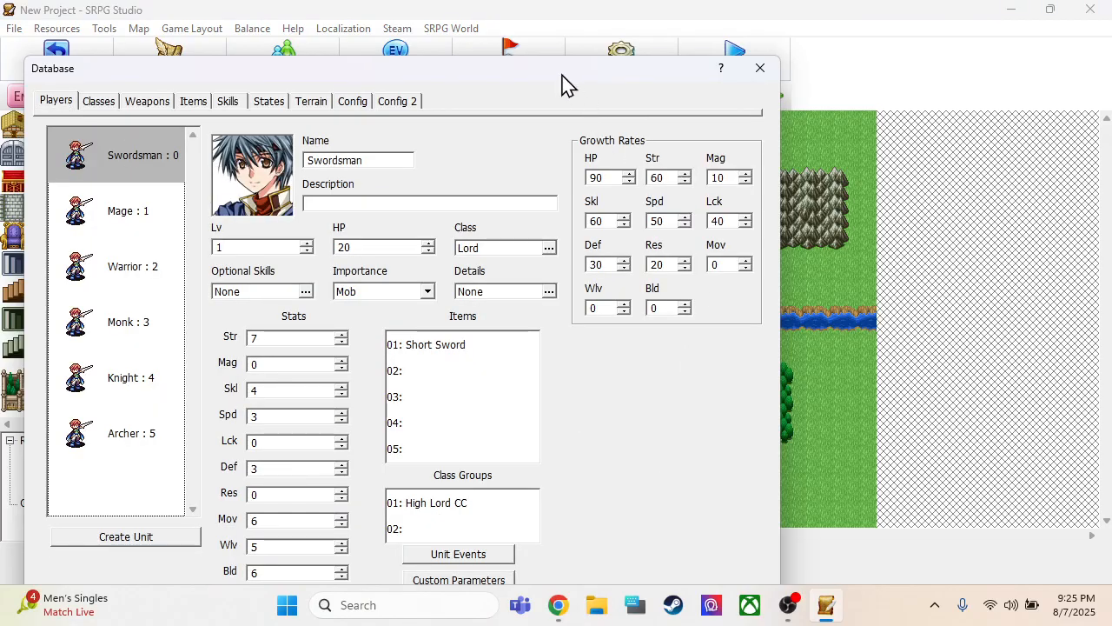
pyautogui.moveTo(565, 85); pyautogui.dragTo(624, 37)
pyautogui.click(658, 569)
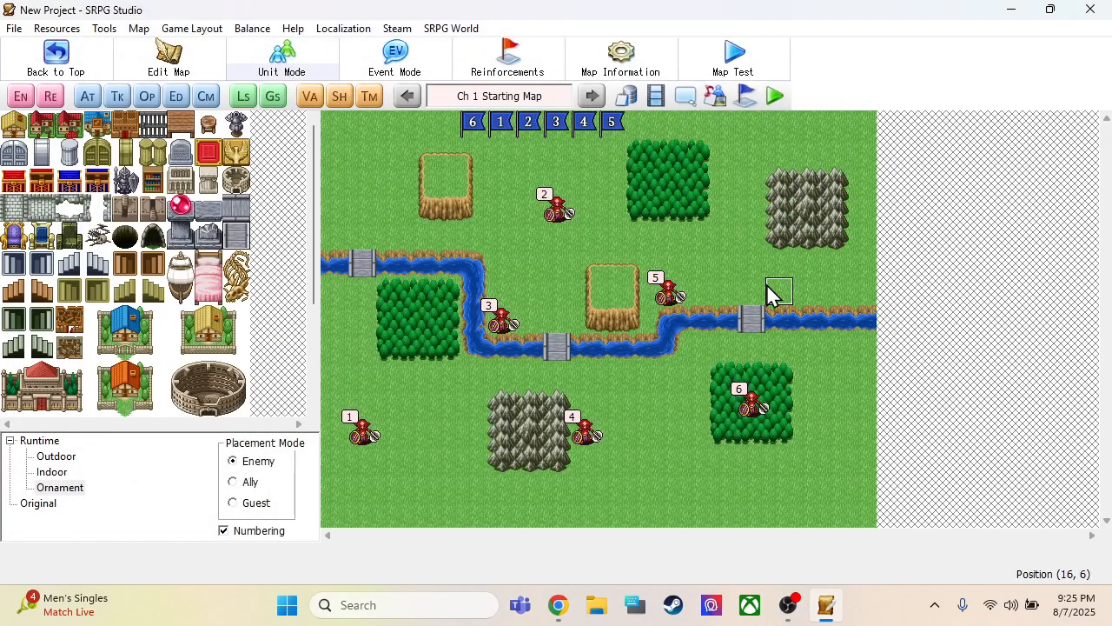
# Save the project to a desktop folder named Tutorial and launch the test game
pyautogui.click(776, 98)
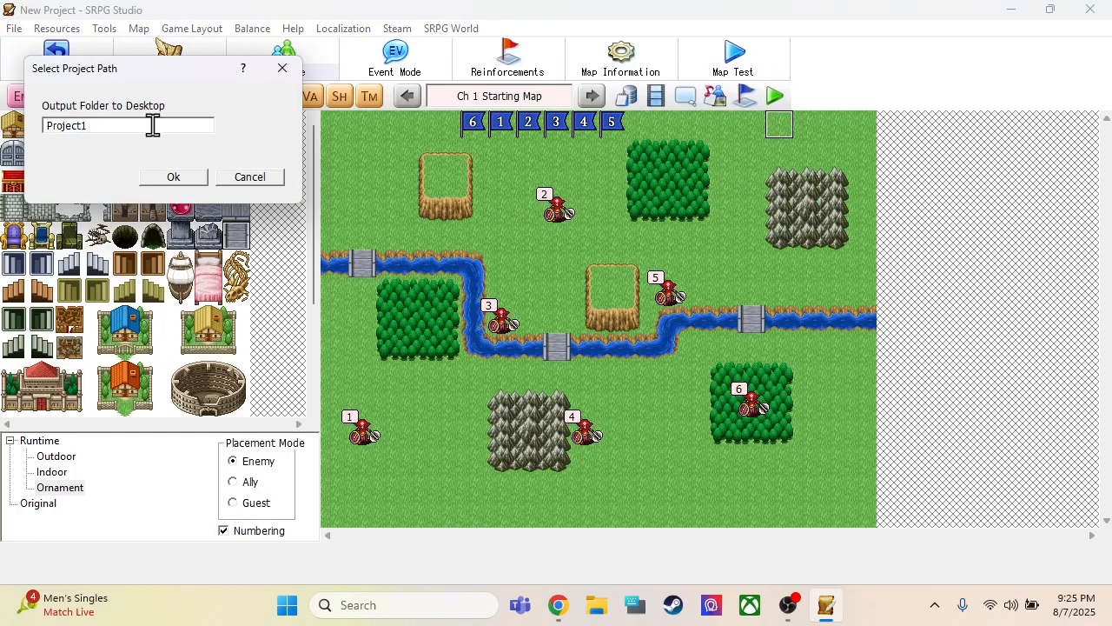
pyautogui.moveTo(153, 125); pyautogui.dragTo(1, 106)
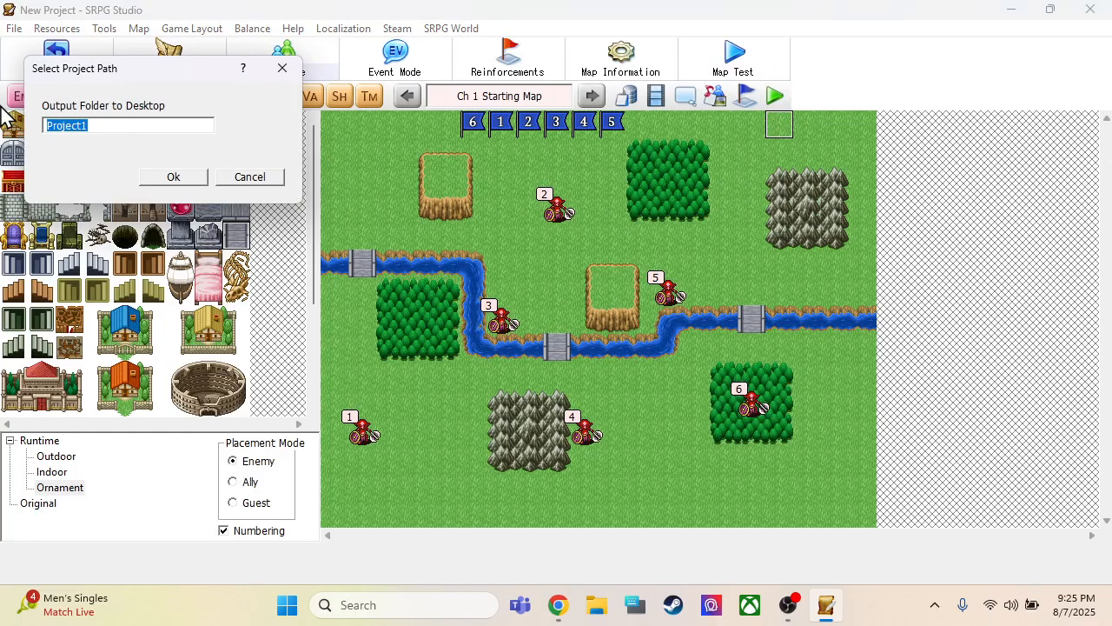
pyautogui.write('Tutorial')
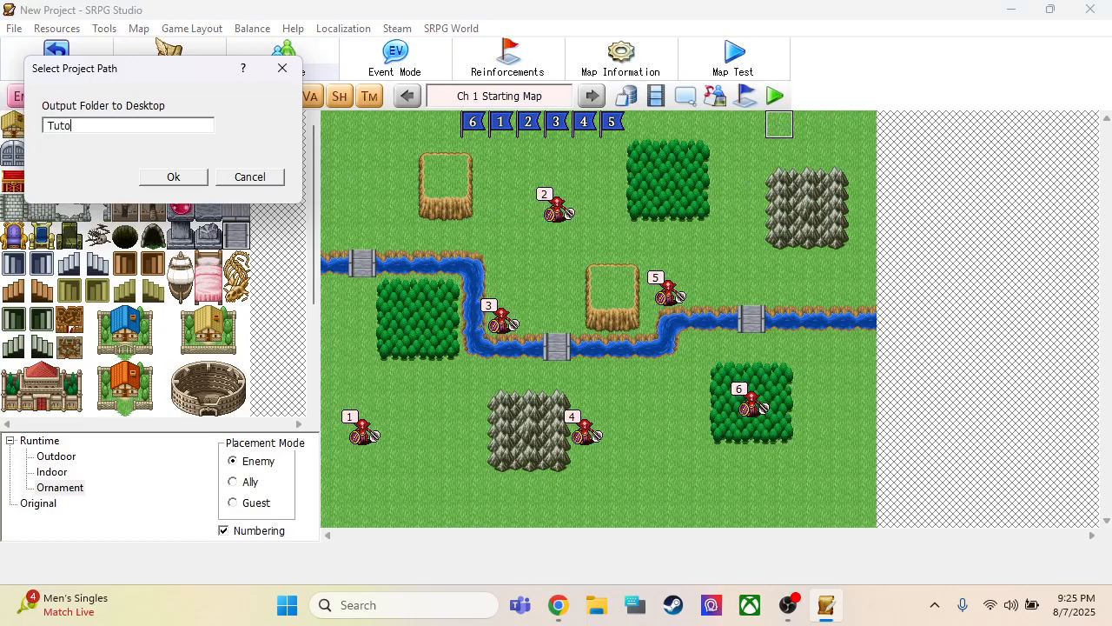
pyautogui.click(202, 179)
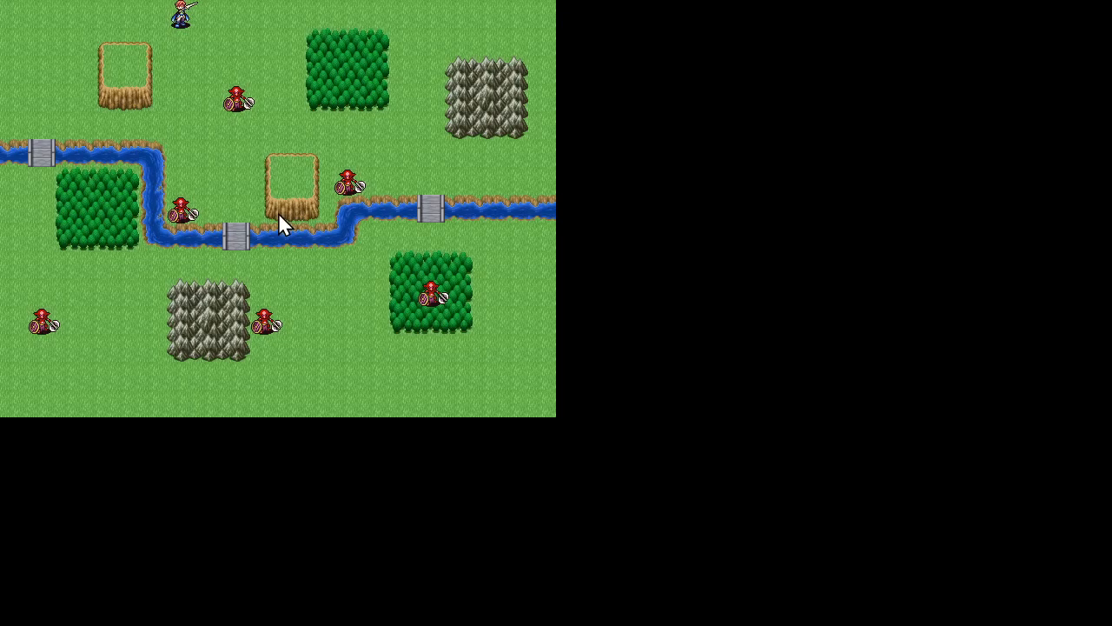
pyautogui.click(279, 215)
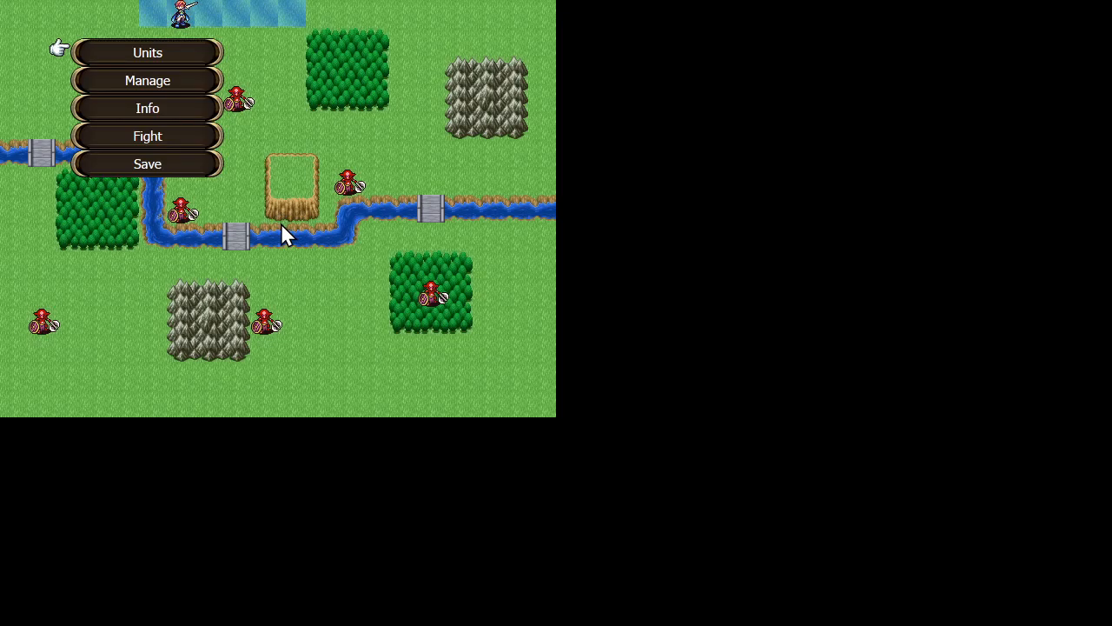
# Lower the system volume and start the fight from the battle preparation screen
pyautogui.press('XF86AudioLowerVolume')
pyautogui.press('XF86AudioLowerVolume')
pyautogui.press('XF86AudioLowerVolume')
pyautogui.press('XF86AudioLowerVolume')
pyautogui.press('XF86AudioLowerVolume')
pyautogui.press('XF86AudioLowerVolume')
pyautogui.press('XF86AudioLowerVolume')
pyautogui.press('XF86AudioLowerVolume')
pyautogui.press('XF86AudioLowerVolume')
pyautogui.press('XF86AudioLowerVolume')
pyautogui.press('XF86AudioLowerVolume')
pyautogui.press('XF86AudioLowerVolume')
pyautogui.press('XF86AudioLowerVolume')
pyautogui.press('XF86AudioLowerVolume')
pyautogui.press('XF86AudioLowerVolume')
pyautogui.press('XF86AudioLowerVolume')
pyautogui.press('XF86AudioLowerVolume')
pyautogui.press('XF86AudioLowerVolume')
pyautogui.press('XF86AudioLowerVolume')
pyautogui.press('XF86AudioLowerVolume')
pyautogui.press('XF86AudioLowerVolume')
pyautogui.press('XF86AudioLowerVolume')
pyautogui.press('XF86AudioLowerVolume')
pyautogui.press('XF86AudioLowerVolume')
pyautogui.press('XF86AudioLowerVolume')
pyautogui.press('XF86AudioLowerVolume')
pyautogui.press('XF86AudioLowerVolume')
pyautogui.press('XF86AudioLowerVolume')
pyautogui.press('XF86AudioLowerVolume')
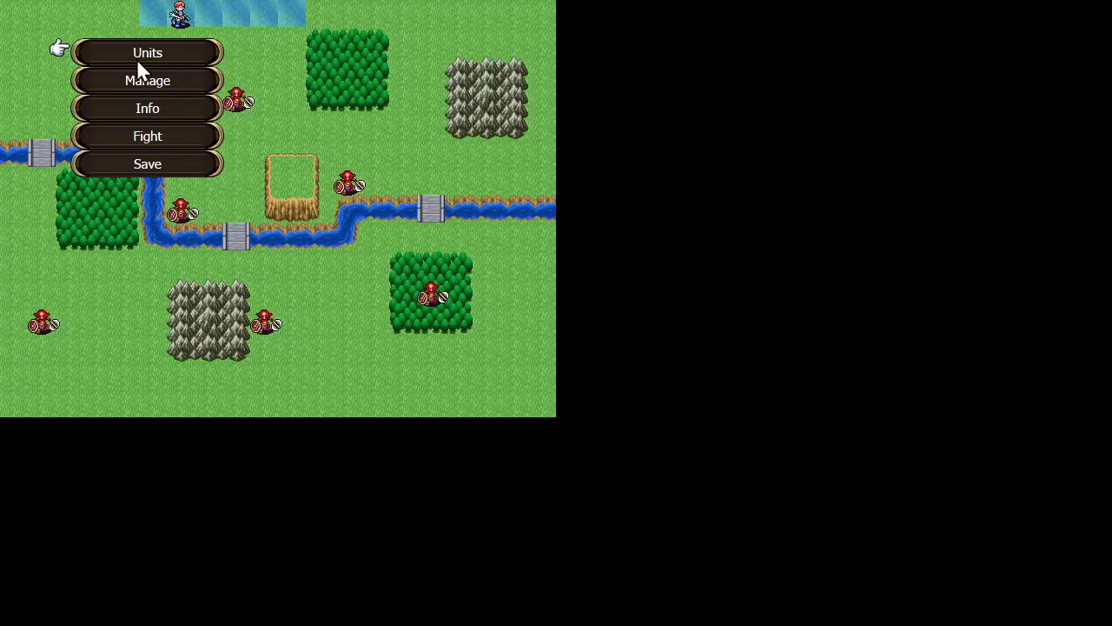
pyautogui.click(150, 139)
pyautogui.click(258, 228)
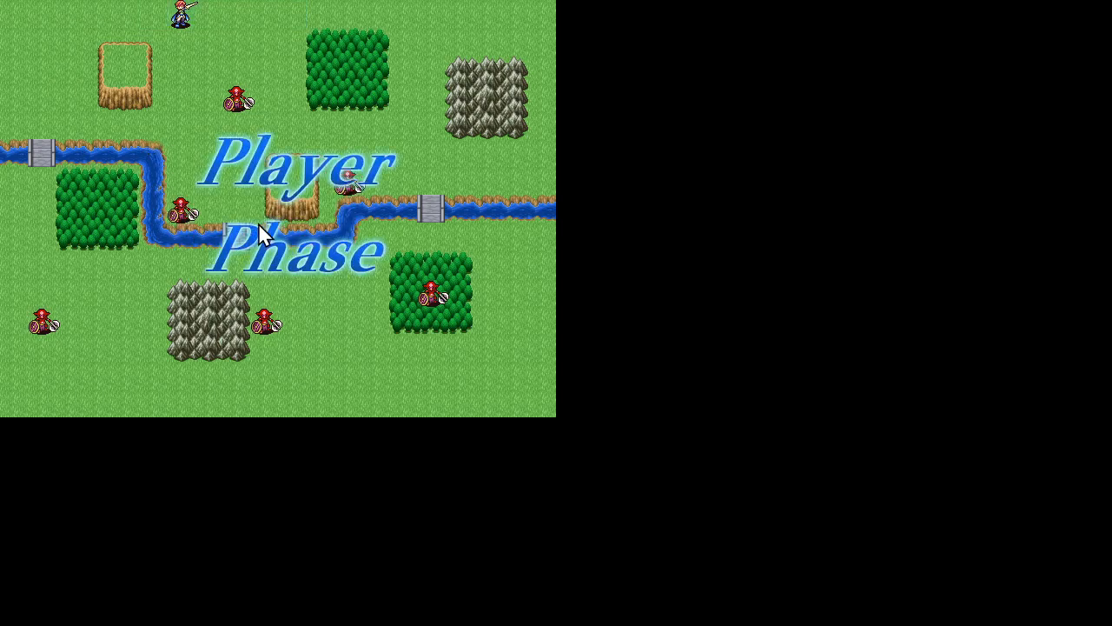
# Move the Swordsman directly north of the nearest Goblin, attack it with the Short Sword, and quit the test game
pyautogui.moveTo(179, 15)
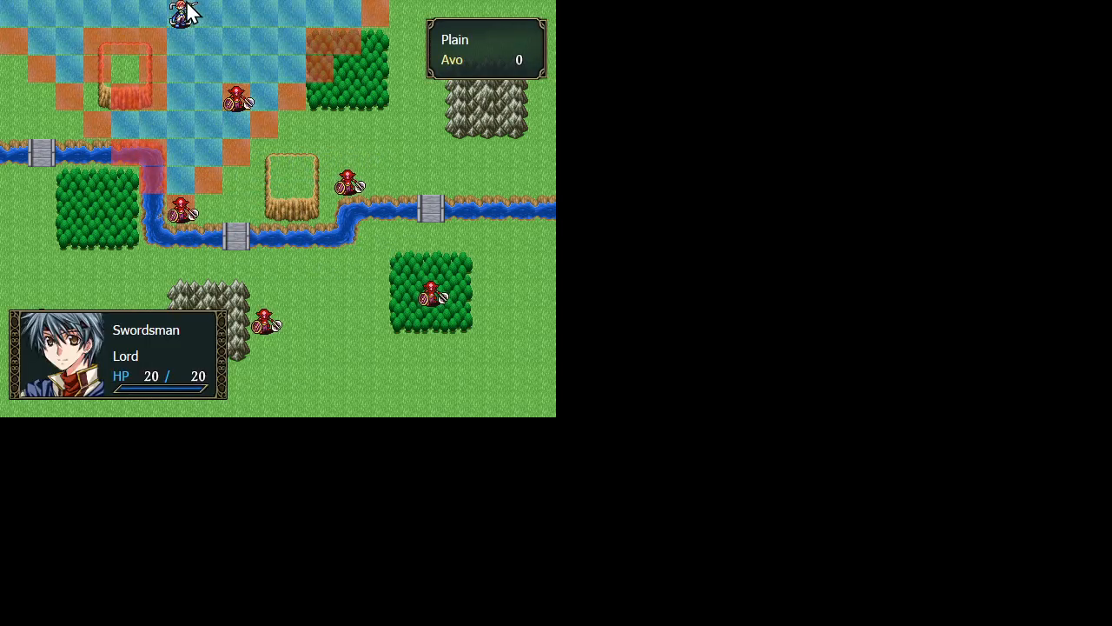
pyautogui.click(187, 4)
pyautogui.click(228, 62)
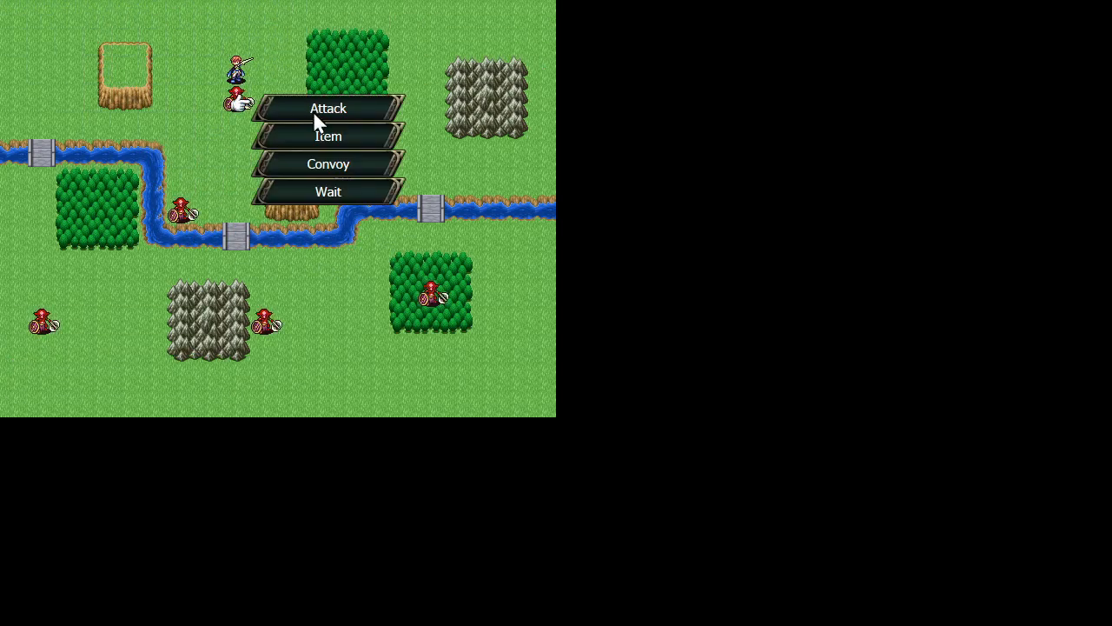
pyautogui.click(324, 107)
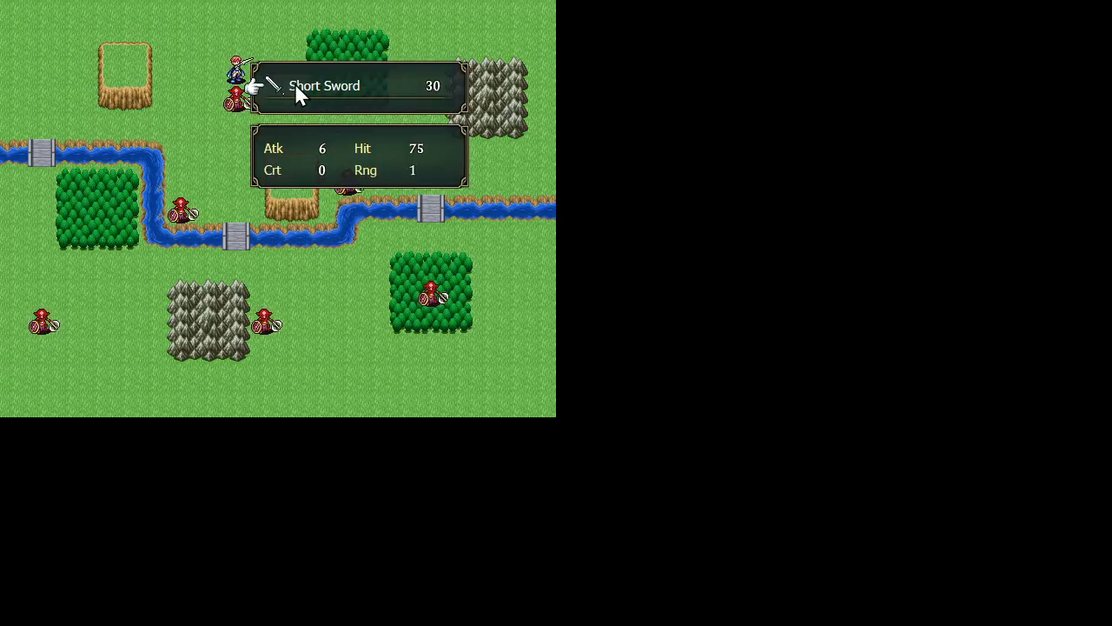
pyautogui.click(295, 85)
pyautogui.click(244, 98)
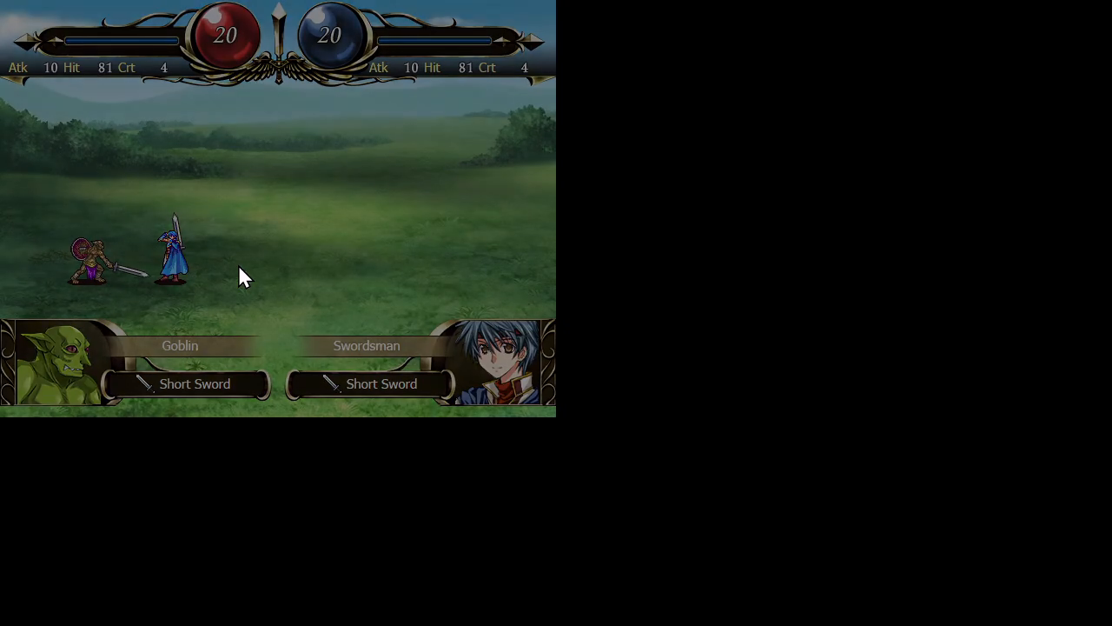
pyautogui.press('Escape')
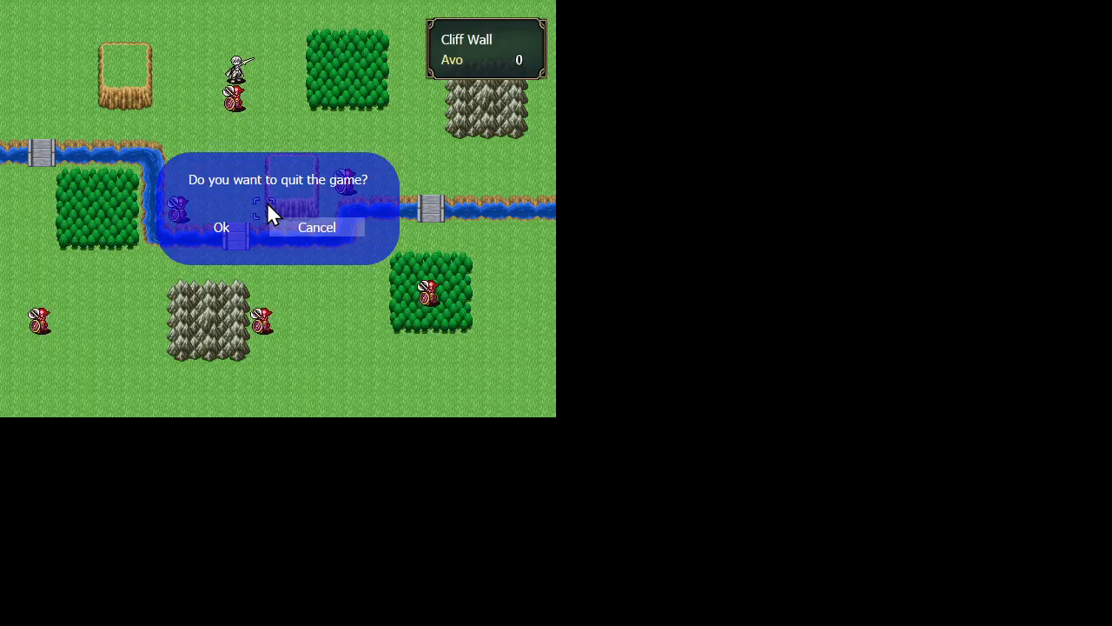
pyautogui.click(221, 226)
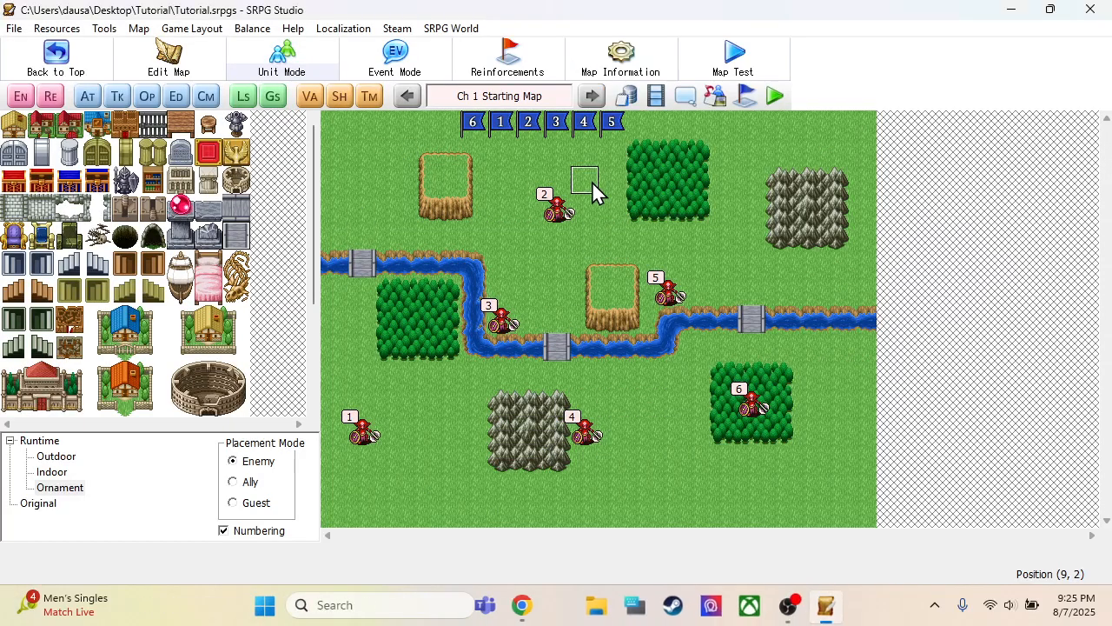
# Review the Enable real battle game option in the database configuration and close the database
pyautogui.click(627, 96)
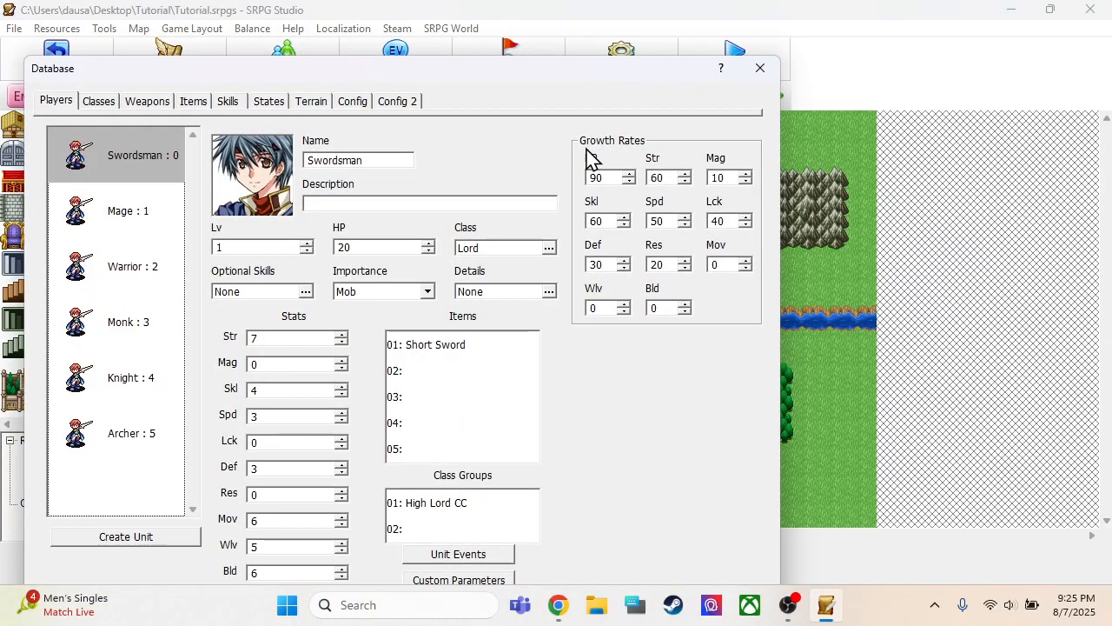
pyautogui.click(353, 102)
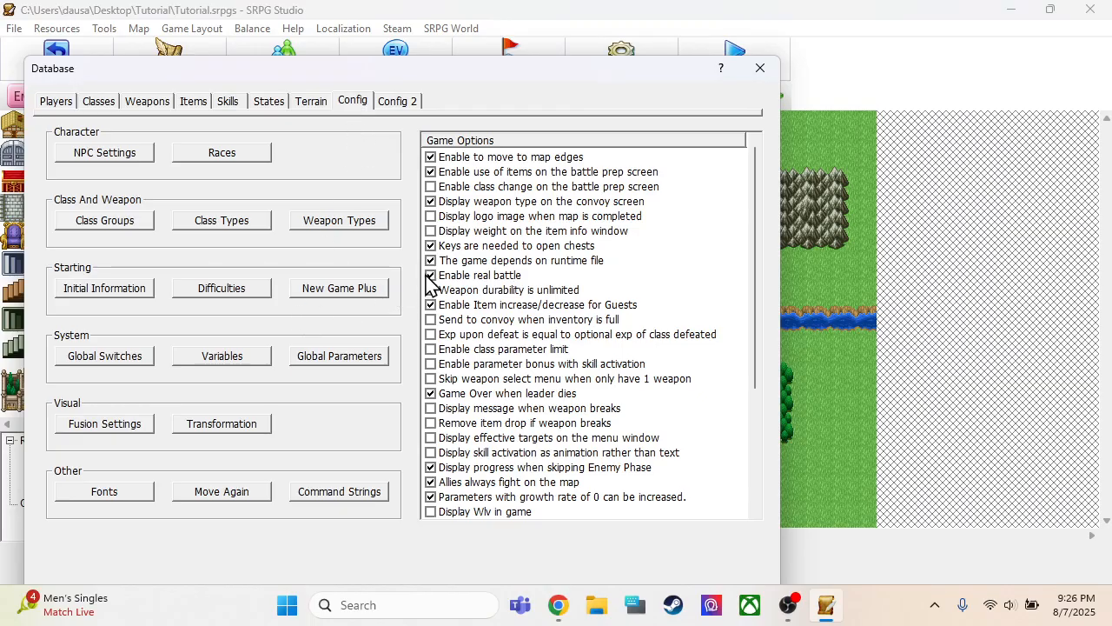
pyautogui.moveTo(481, 69); pyautogui.dragTo(526, 21)
pyautogui.click(582, 560)
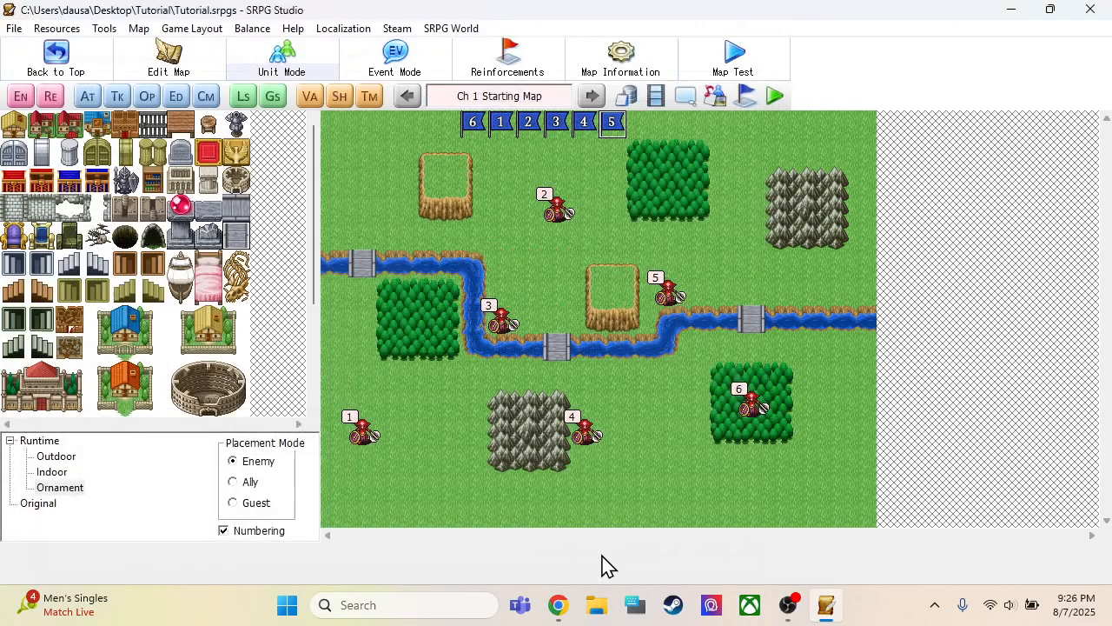
# Run the map test again and begin the fight with the current deployment
pyautogui.click(734, 65)
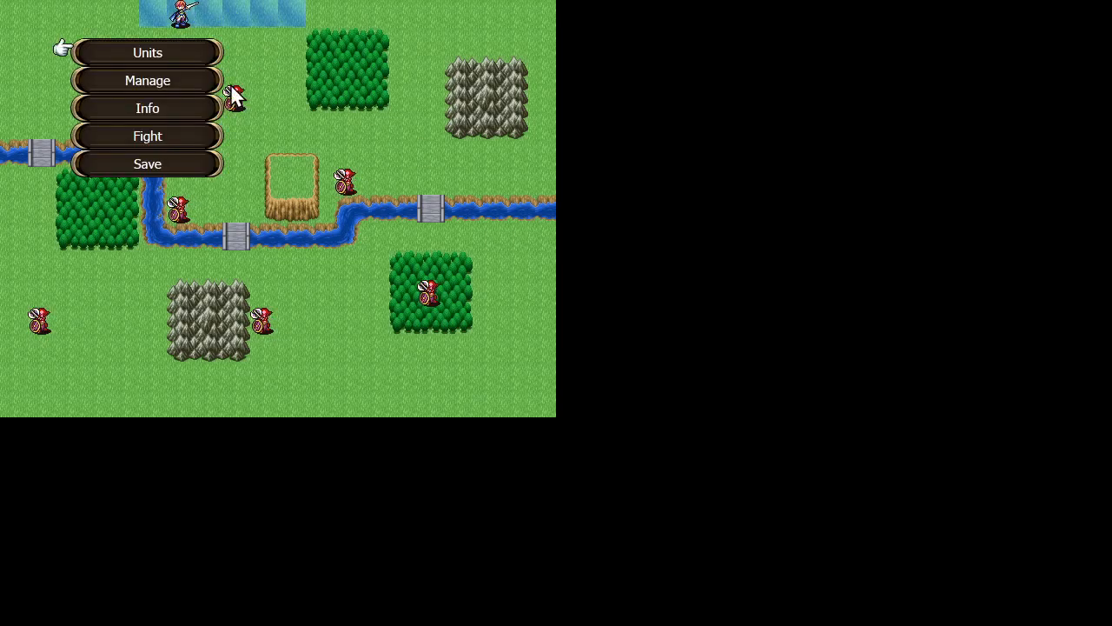
pyautogui.click(173, 137)
pyautogui.click(249, 229)
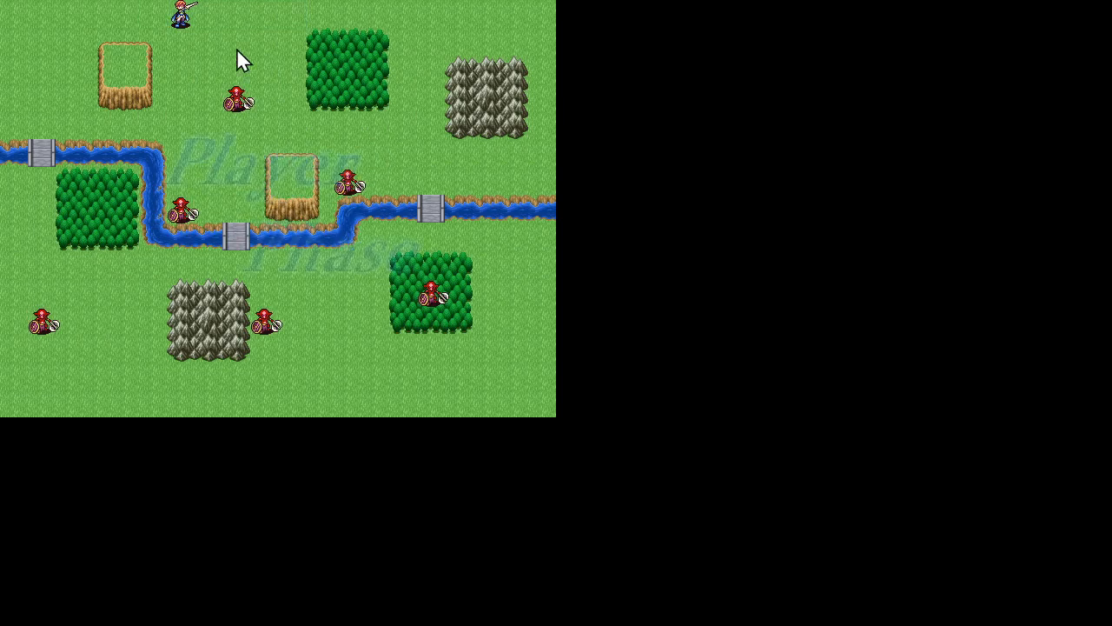
# Test the map battle by attacking the nearest Goblin from the north with the Swordsman's Short Sword, then exit the game
pyautogui.click(239, 73)
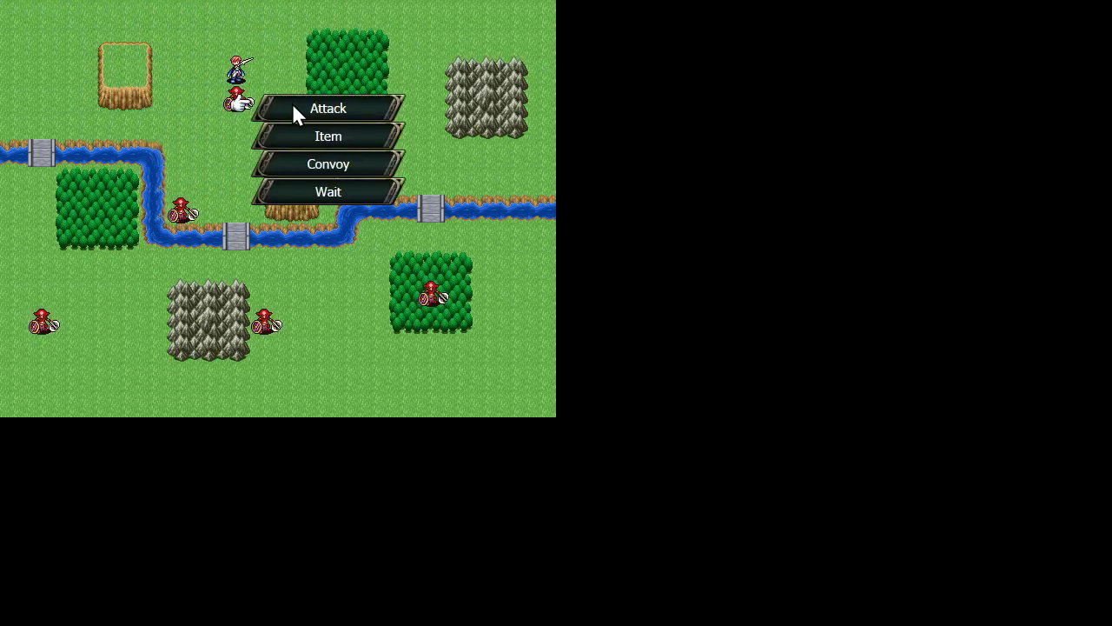
pyautogui.click(299, 104)
pyautogui.click(276, 85)
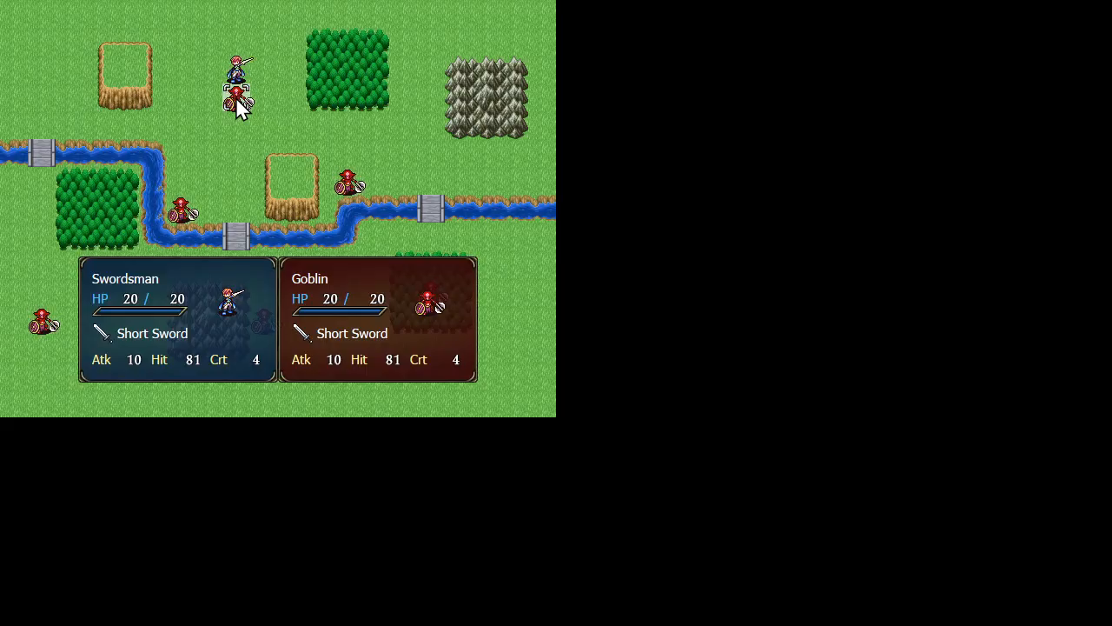
pyautogui.click(237, 98)
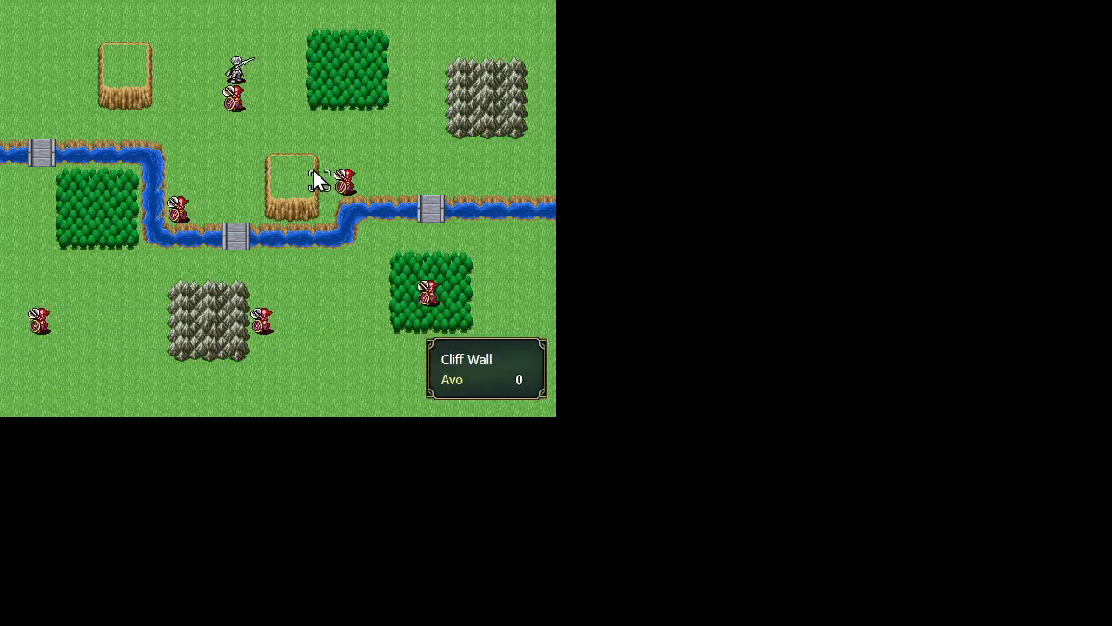
pyautogui.press('Escape')
pyautogui.press('Left')
pyautogui.press('Return')
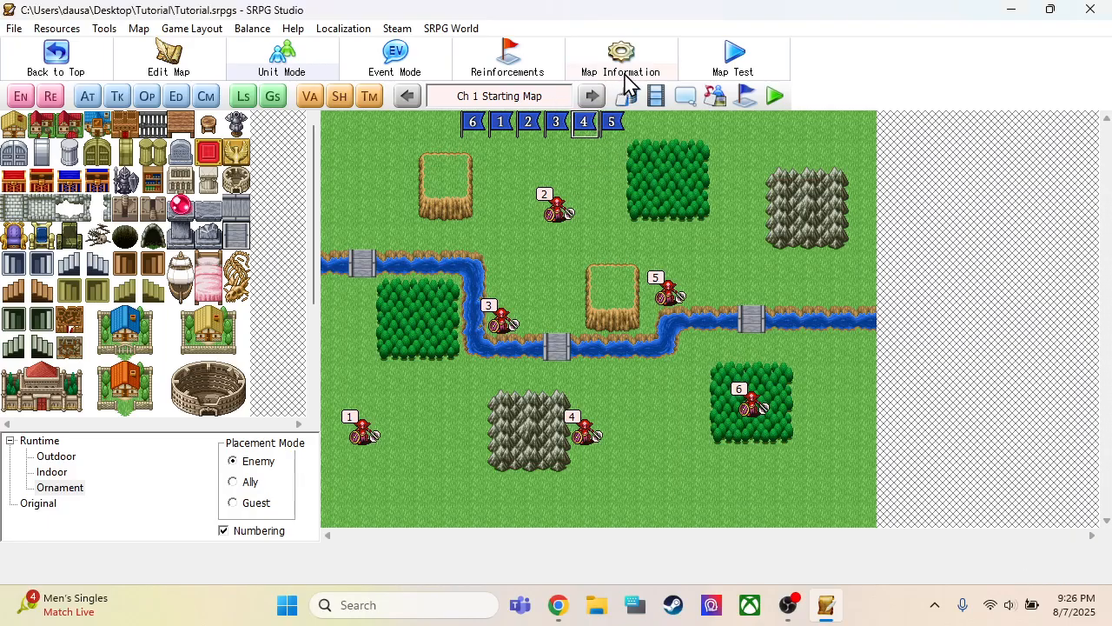
# View the runtime motions in the animation editor, starting with Lord (M), and close it
pyautogui.click(655, 96)
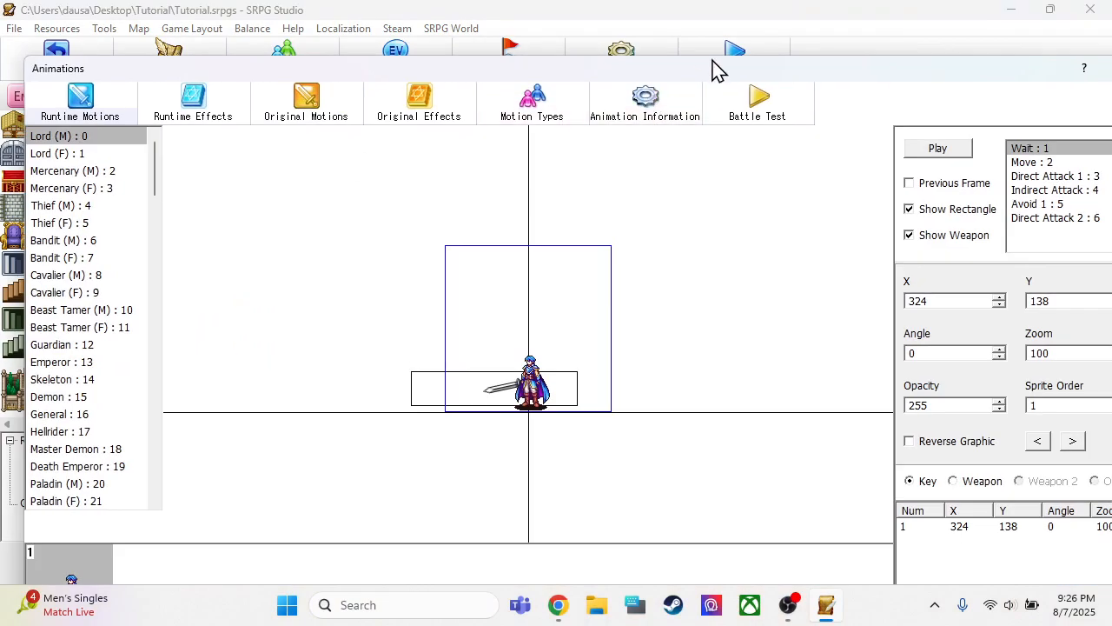
pyautogui.moveTo(717, 70); pyautogui.dragTo(640, 55)
pyautogui.click(1043, 62)
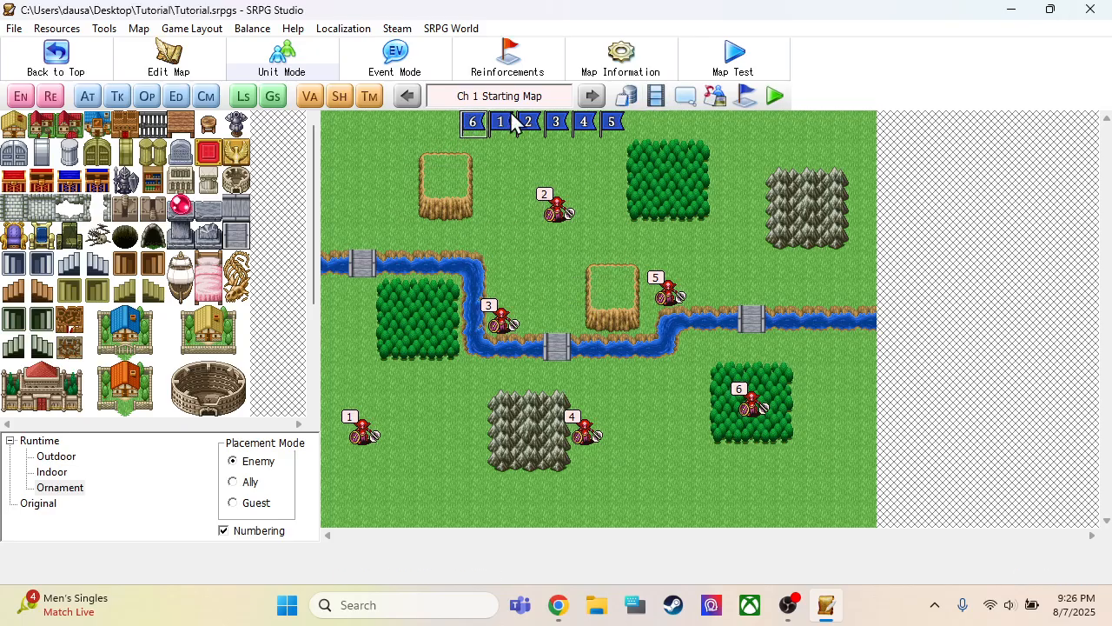
# Set the Mage player unit's portrait in the database to the light-blue-haired woman in the second row of the Female 1 face set
pyautogui.click(627, 95)
pyautogui.click(69, 105)
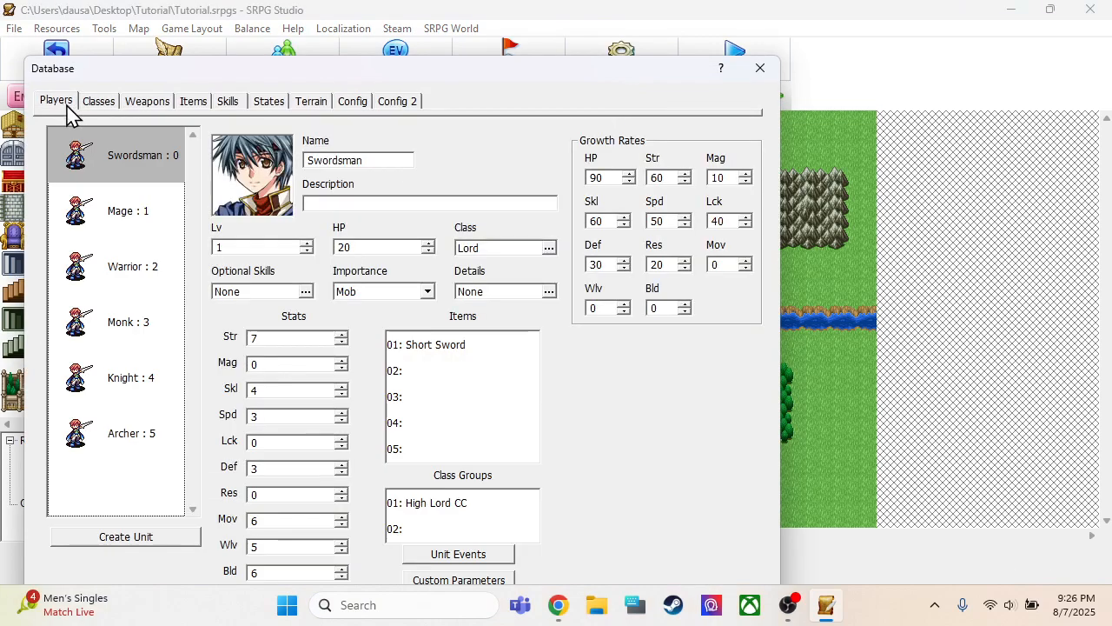
pyautogui.click(123, 216)
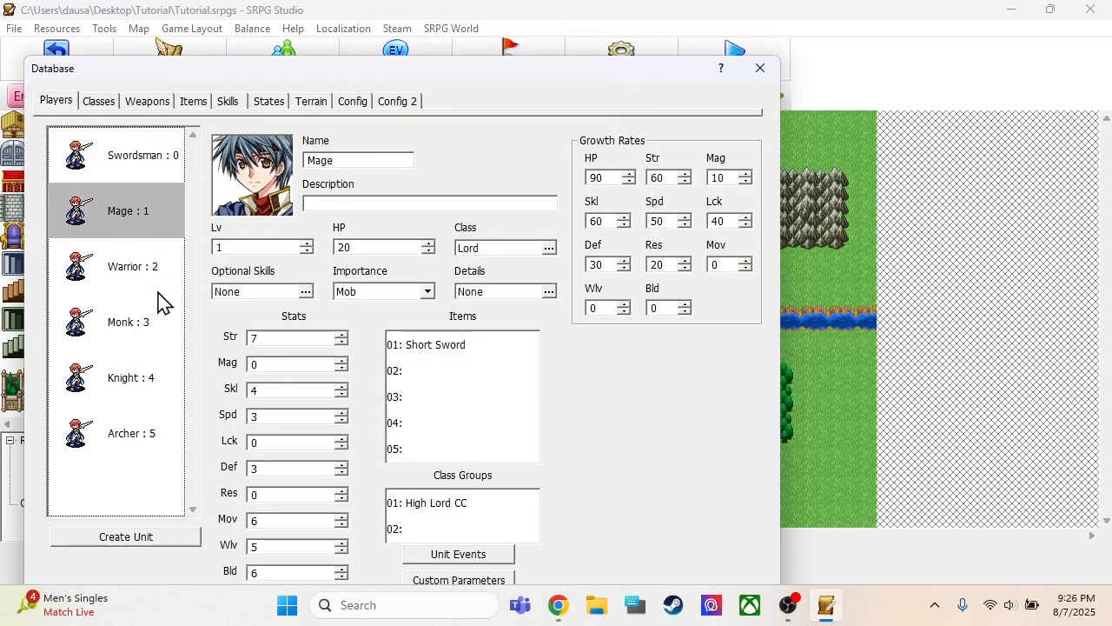
pyautogui.doubleClick(249, 181)
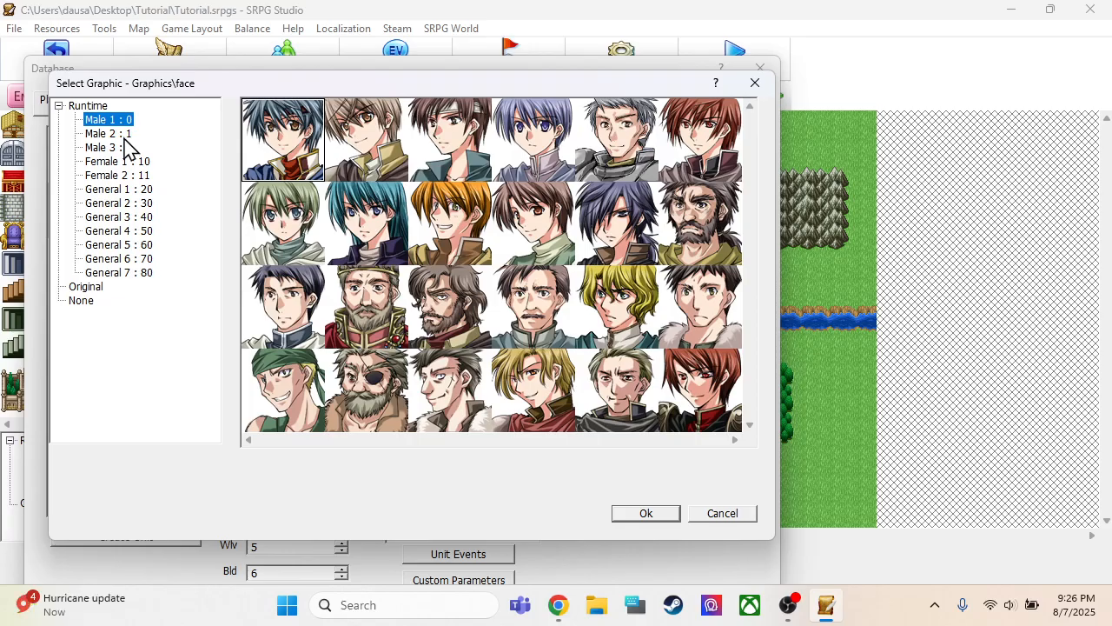
pyautogui.click(128, 161)
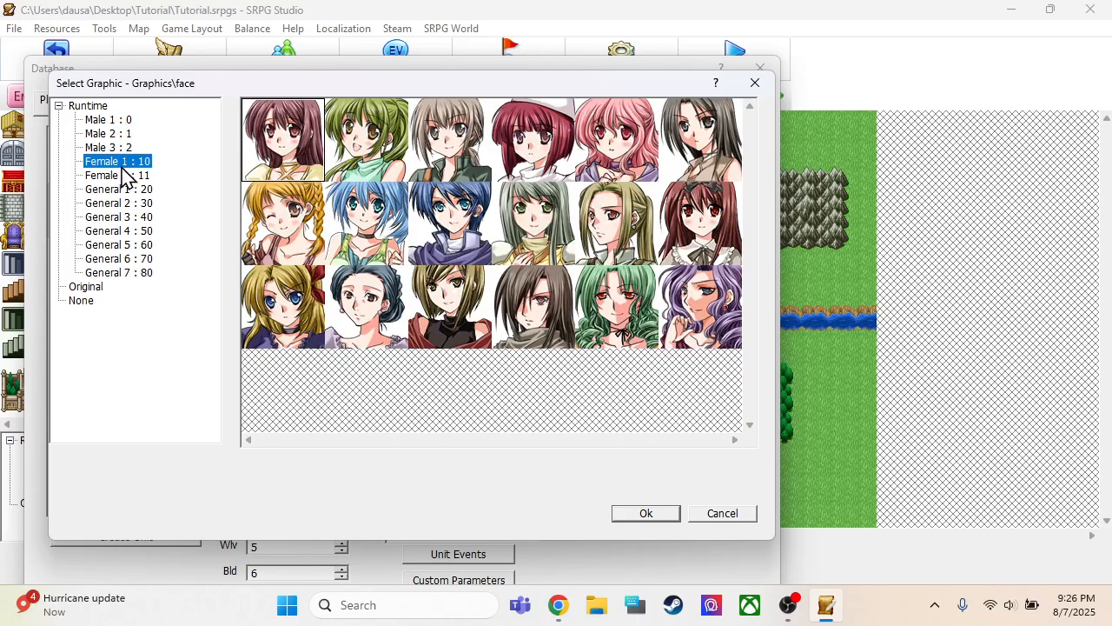
pyautogui.click(125, 177)
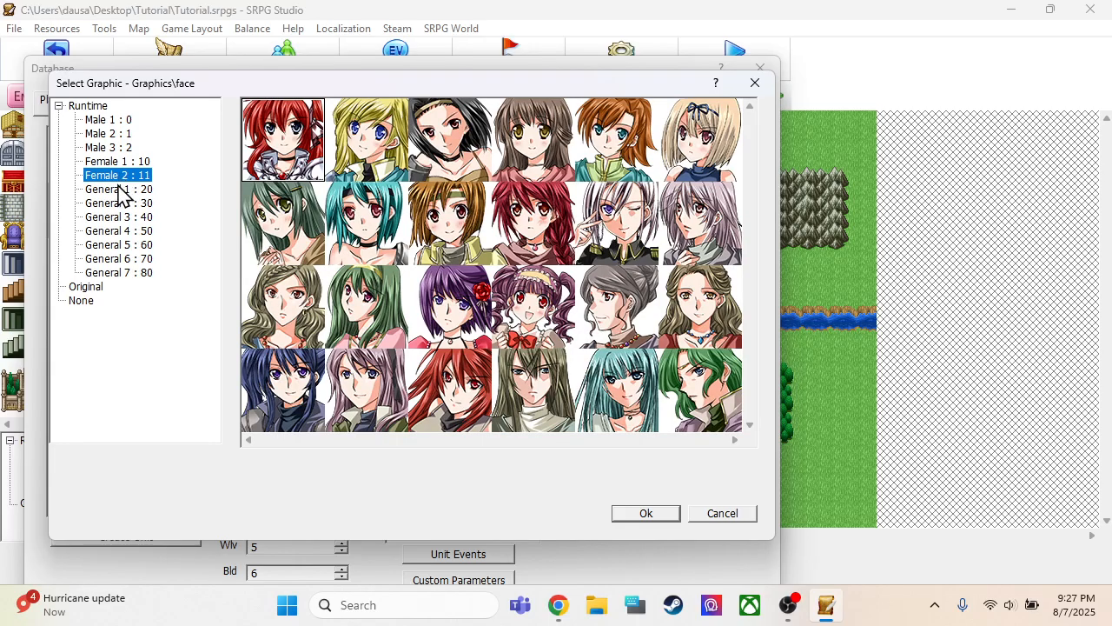
pyautogui.click(121, 191)
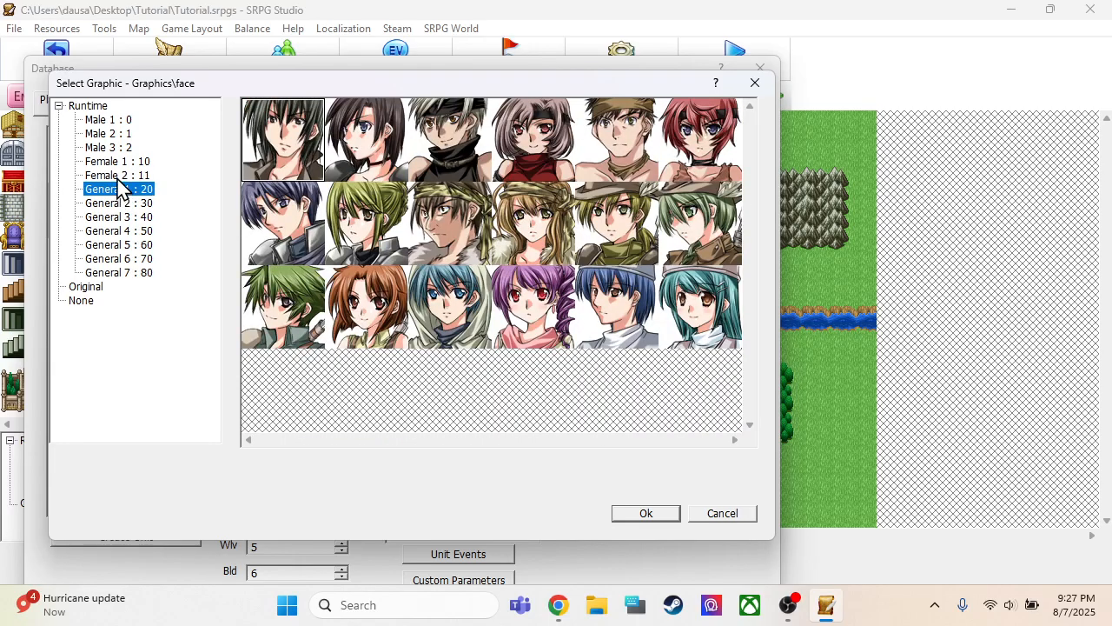
pyautogui.click(122, 205)
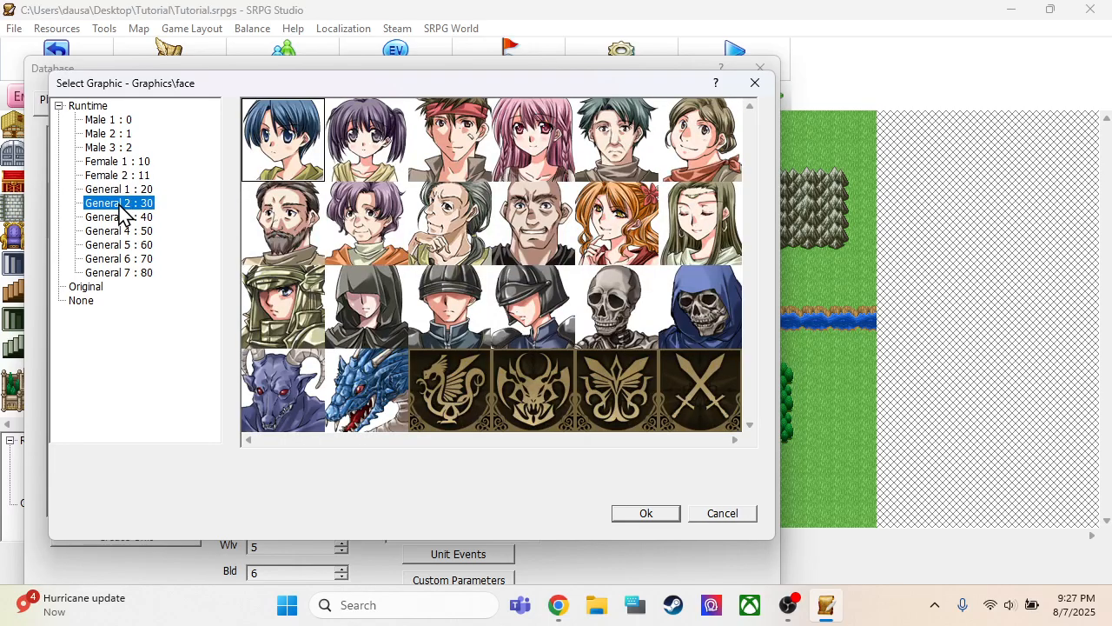
pyautogui.click(125, 219)
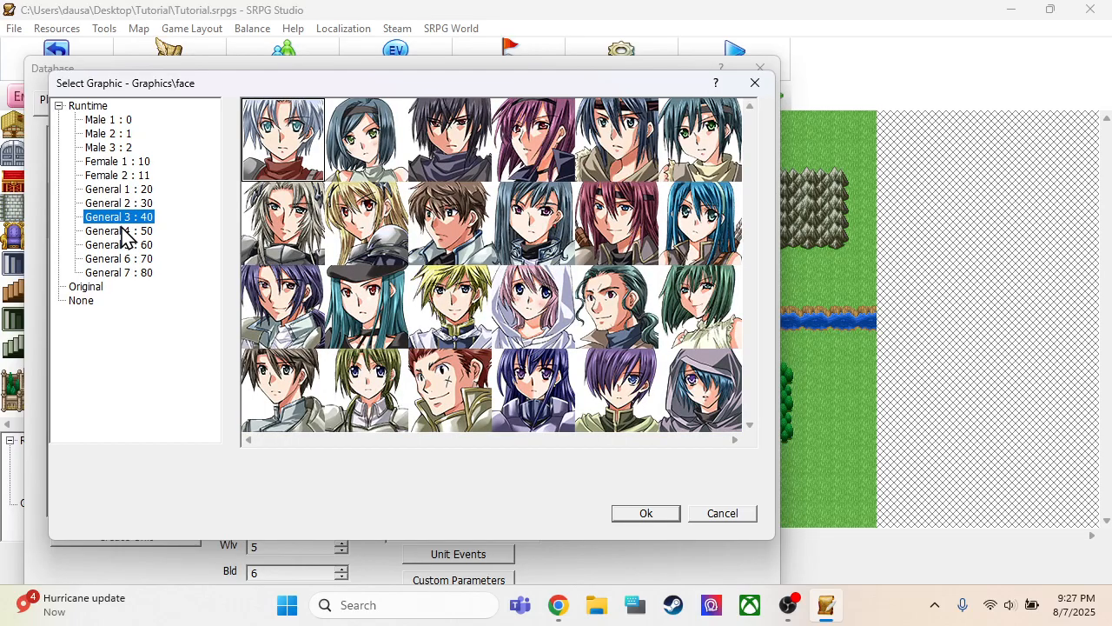
pyautogui.click(124, 232)
pyautogui.click(126, 177)
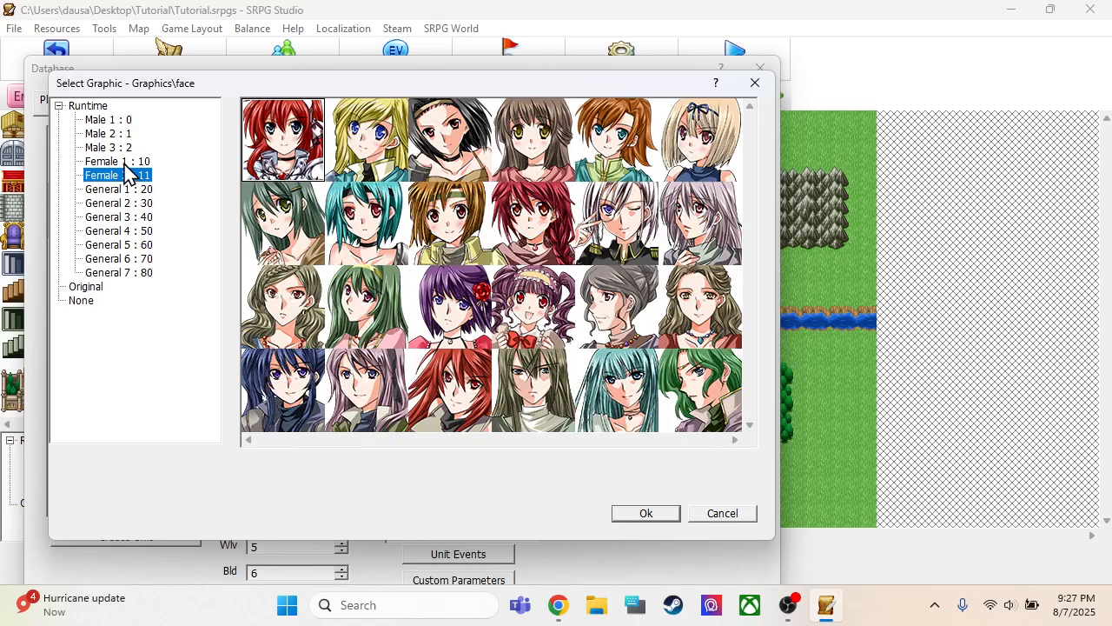
pyautogui.click(127, 162)
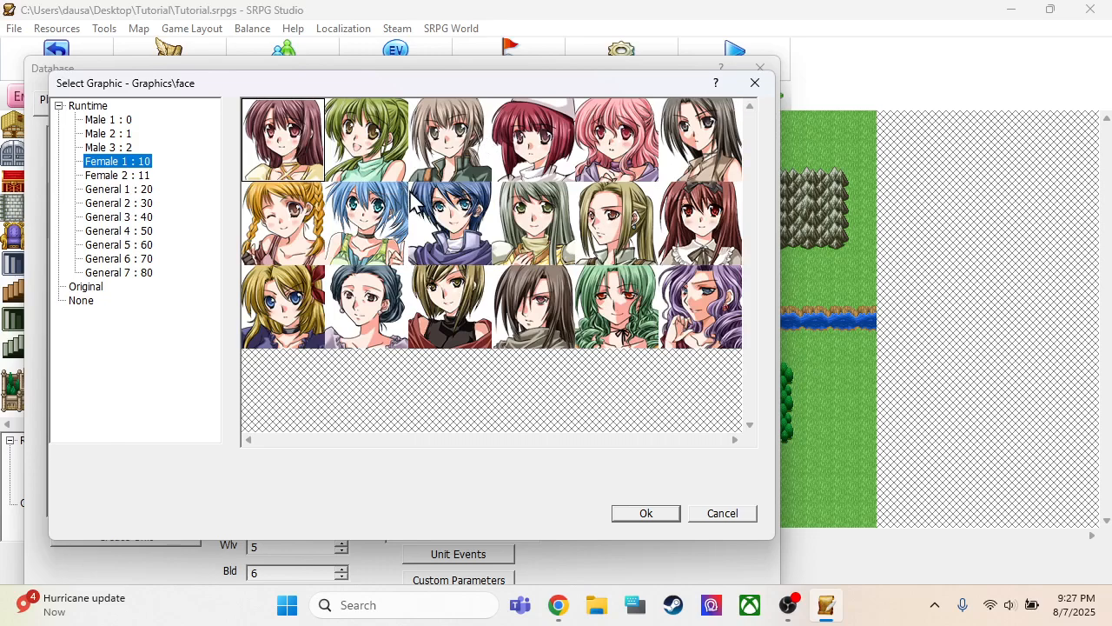
pyautogui.click(372, 227)
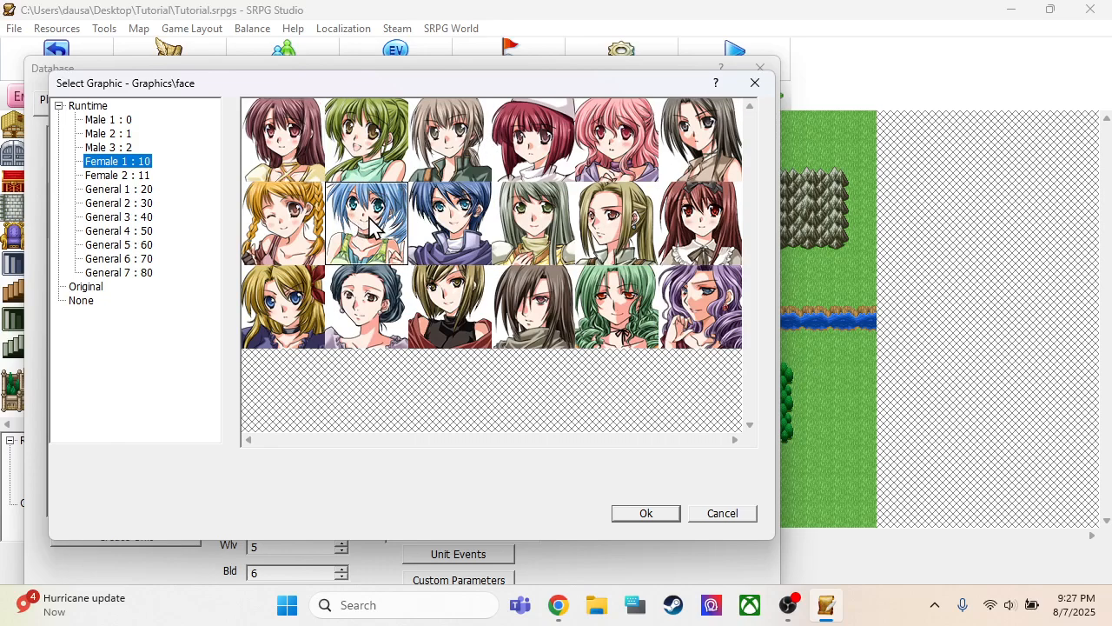
pyautogui.click(644, 514)
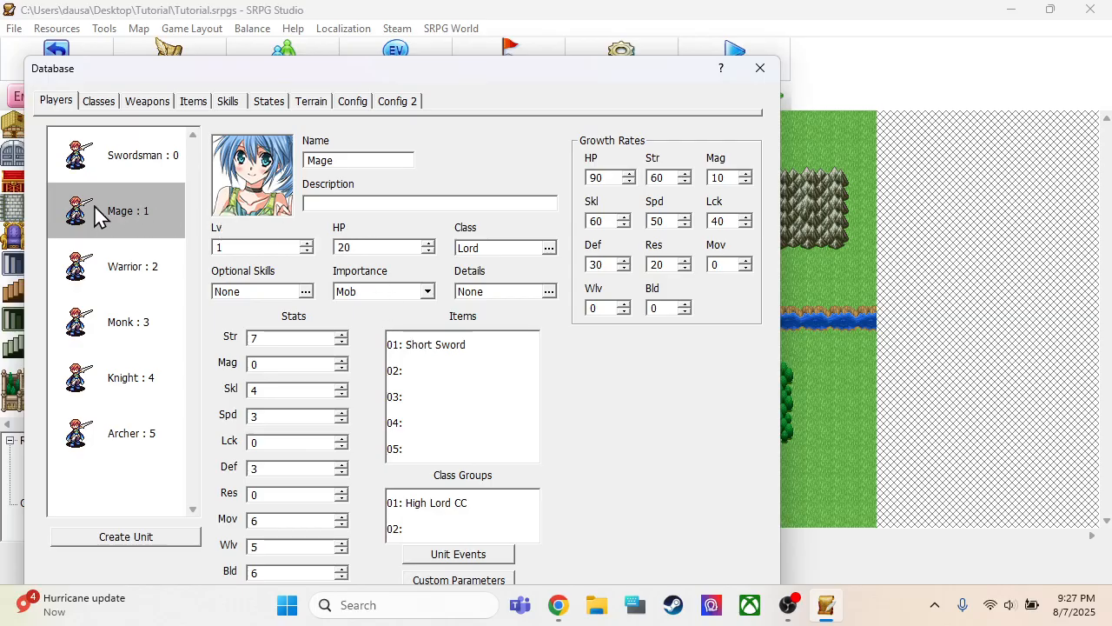
# Set the Mage unit's class to Mage : 97 from the Mages classes
pyautogui.click(502, 253)
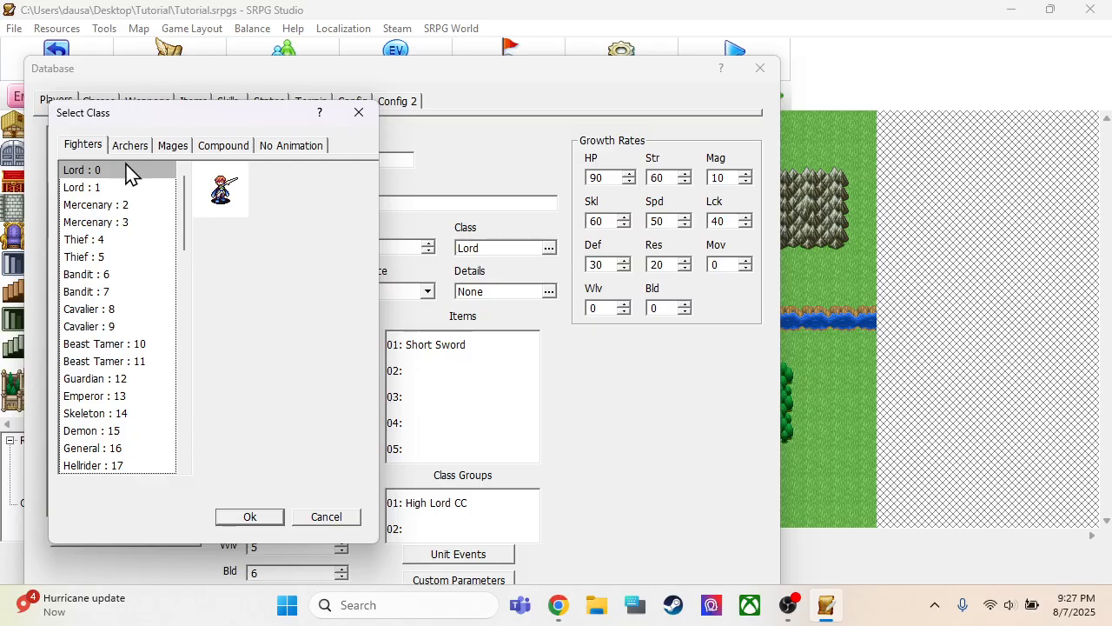
pyautogui.click(173, 149)
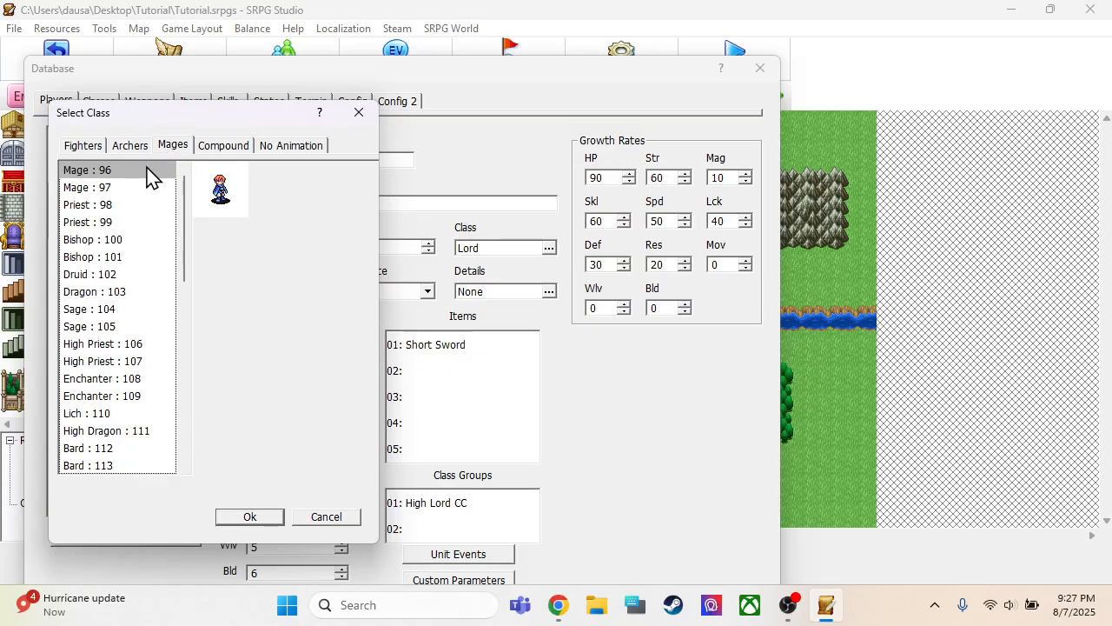
pyautogui.click(143, 189)
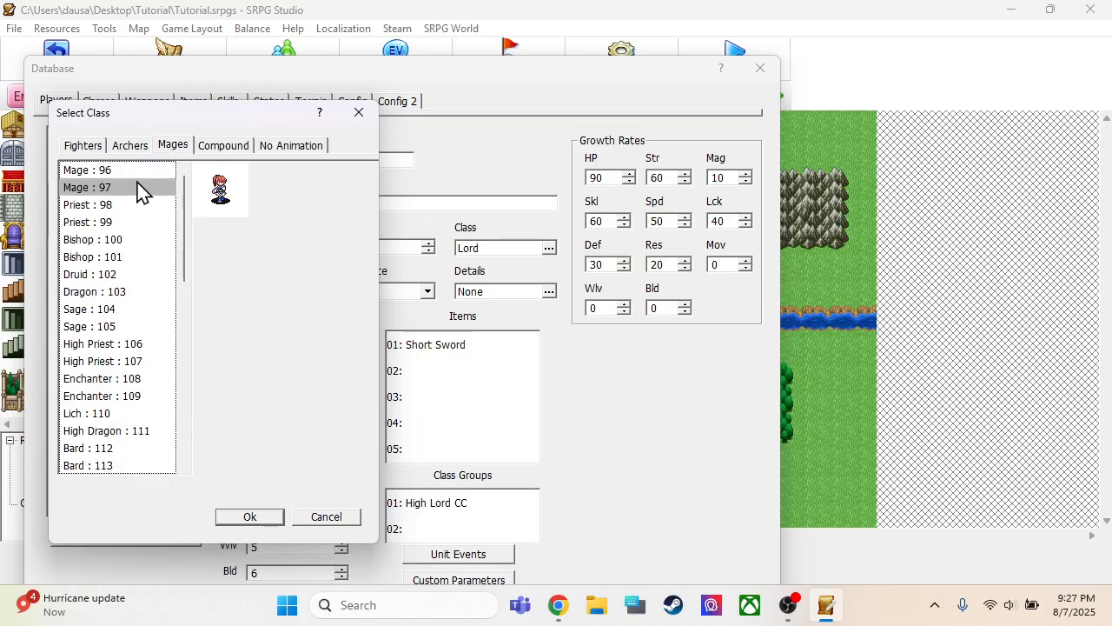
pyautogui.click(251, 517)
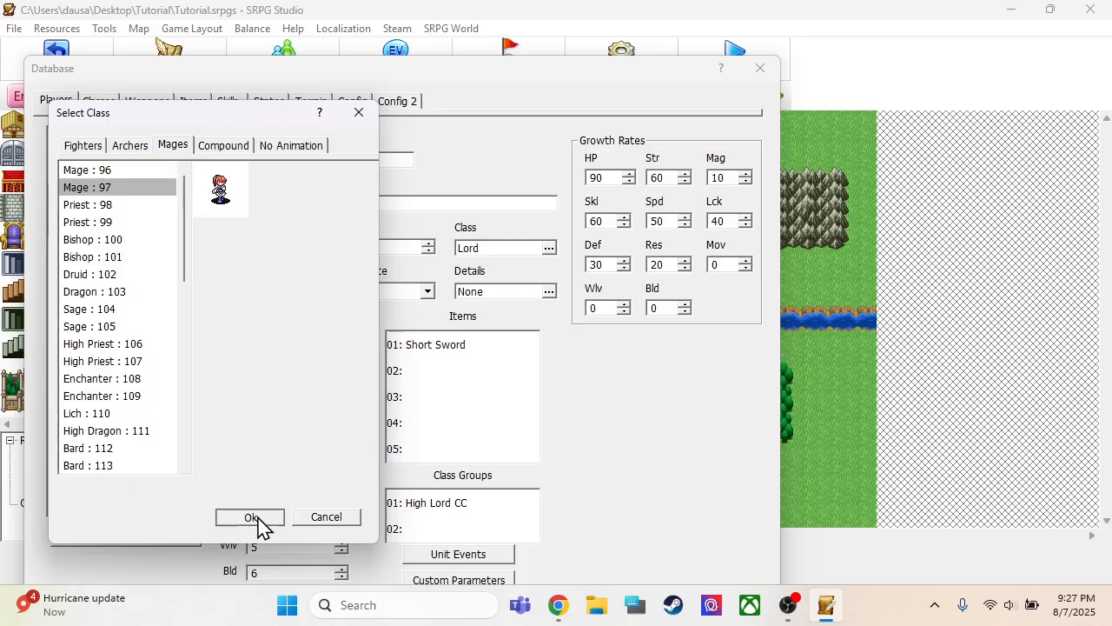
# Give the Warrior unit the smiling orange-haired portrait from the Male 1 face set and set its class to Bandit : 6
pyautogui.click(148, 252)
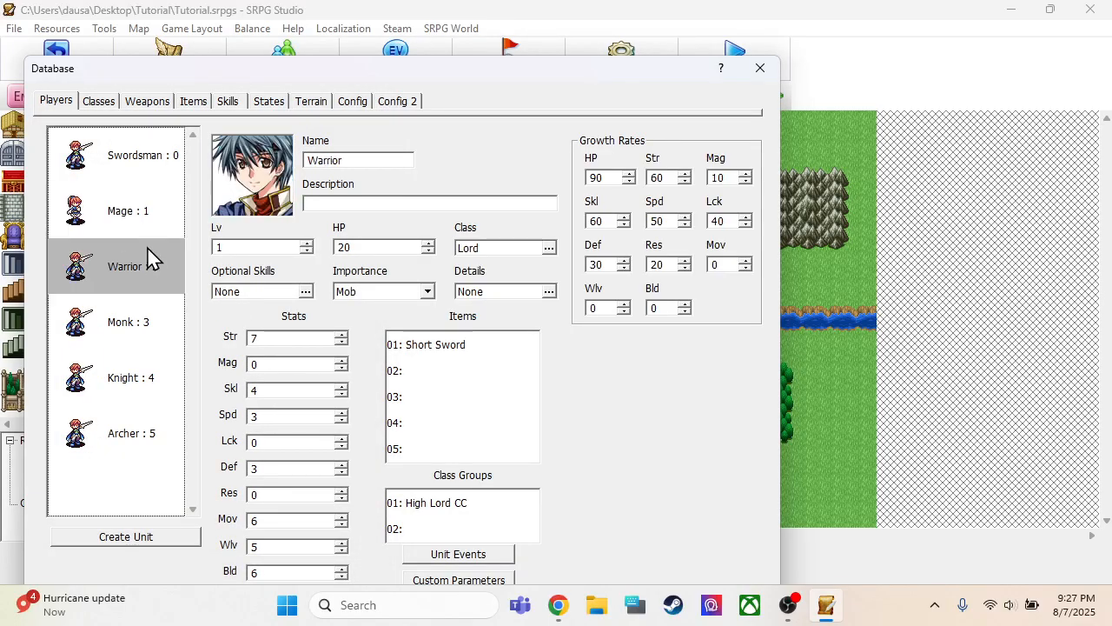
pyautogui.doubleClick(228, 191)
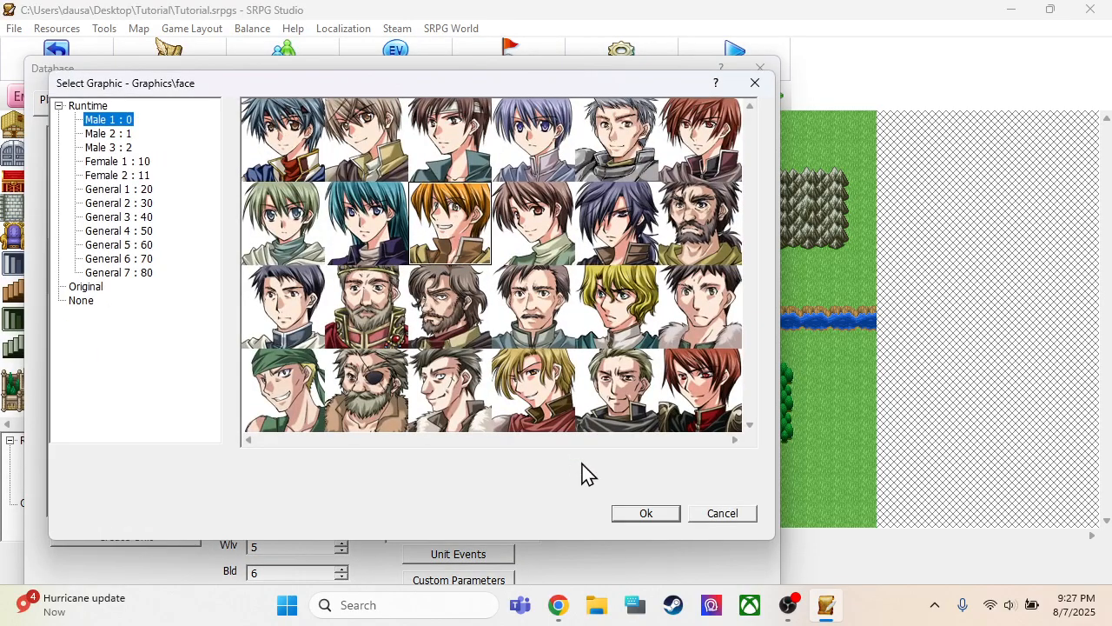
pyautogui.click(636, 519)
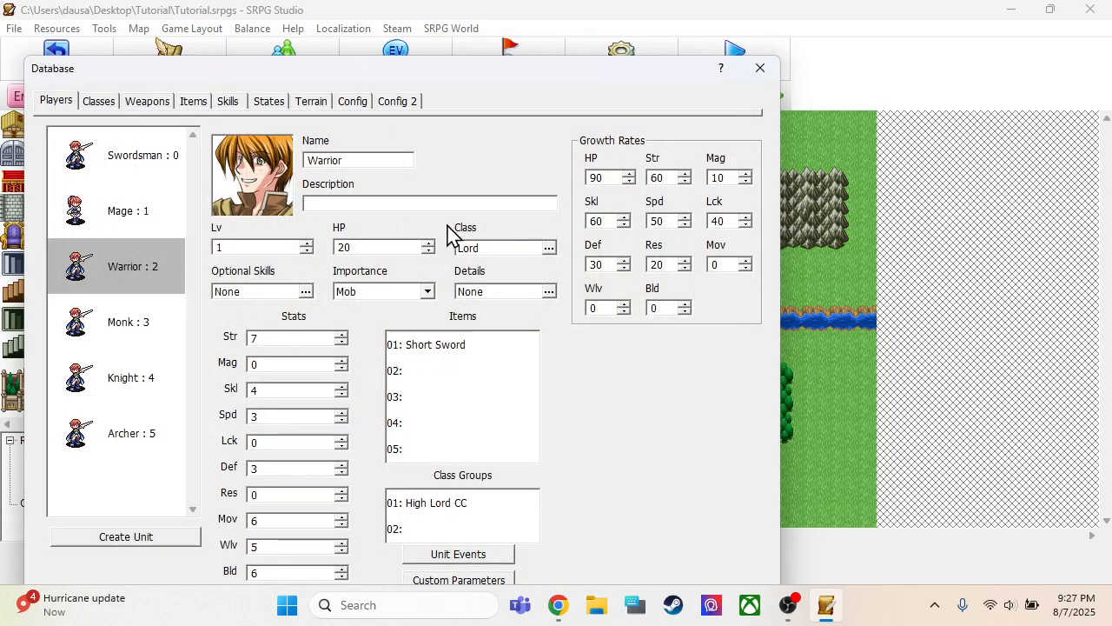
pyautogui.doubleClick(483, 250)
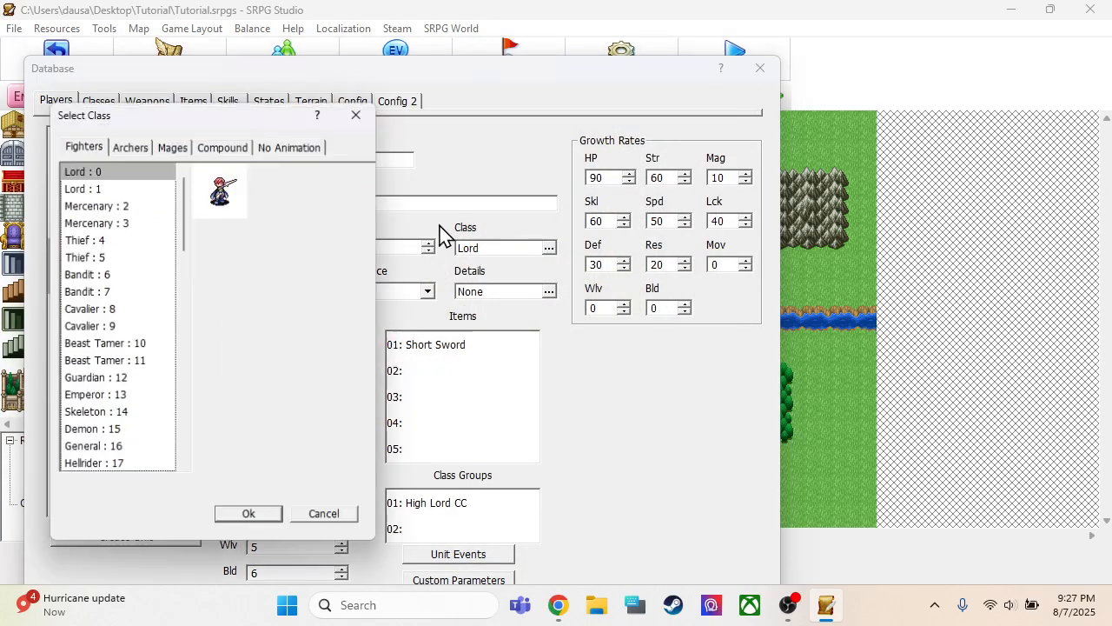
pyautogui.click(103, 275)
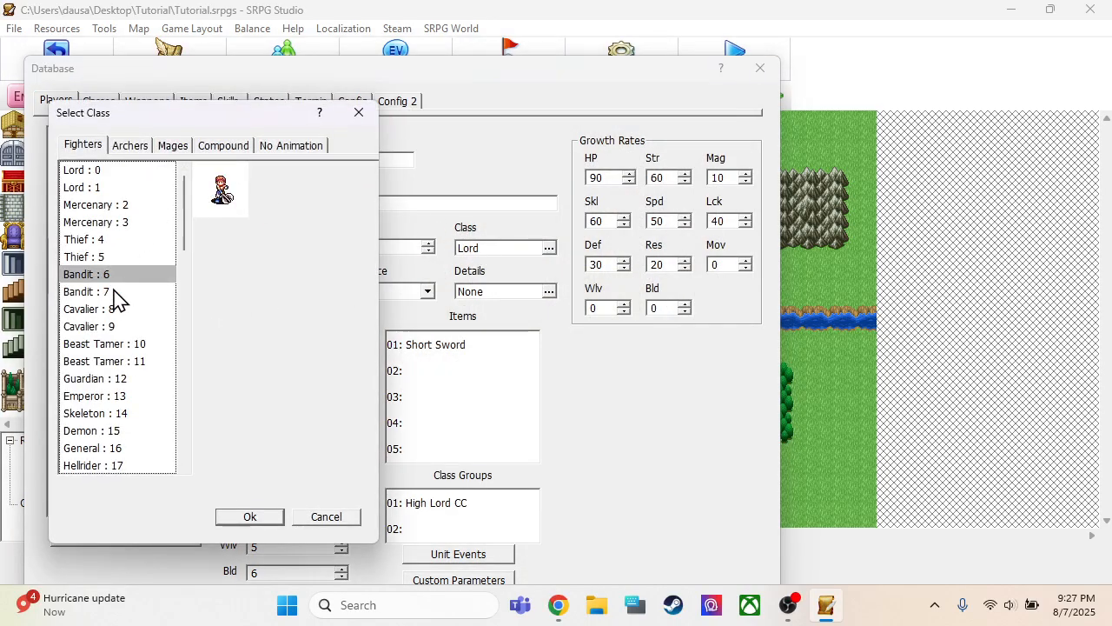
pyautogui.click(248, 522)
# Set the Monk unit's portrait to the bald man in the second row of the General 2 face set
pyautogui.click(130, 318)
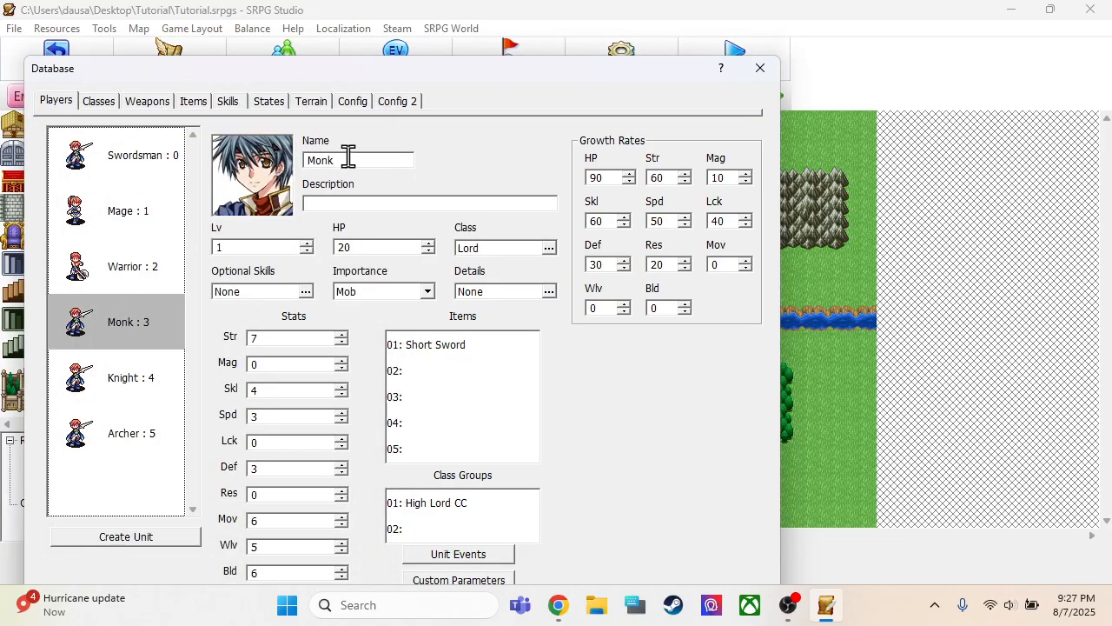
pyautogui.click(289, 179)
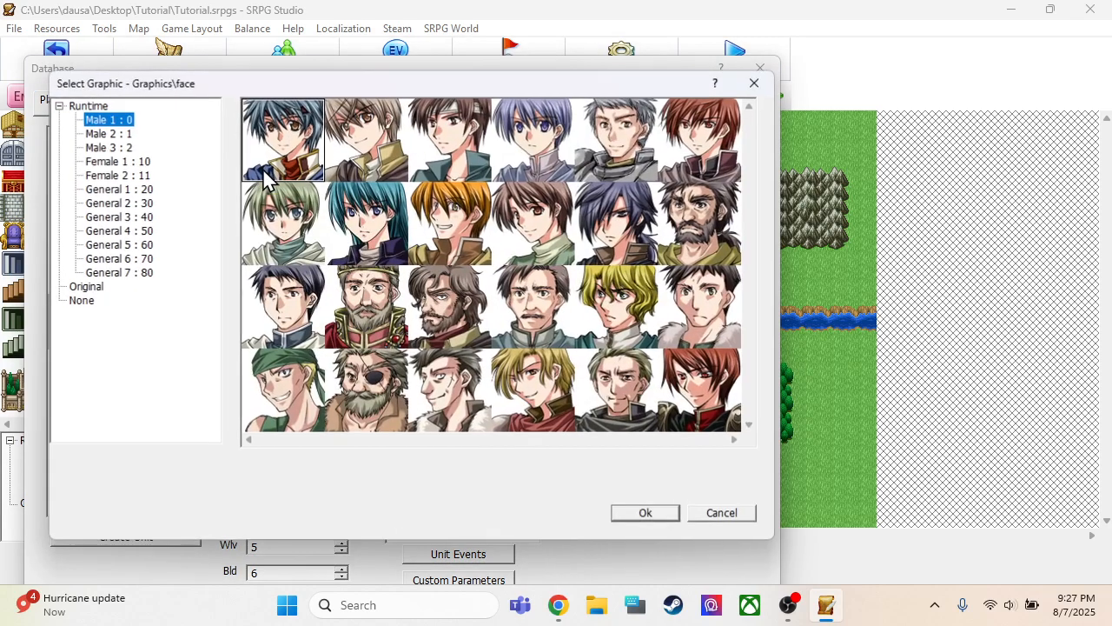
pyautogui.click(107, 162)
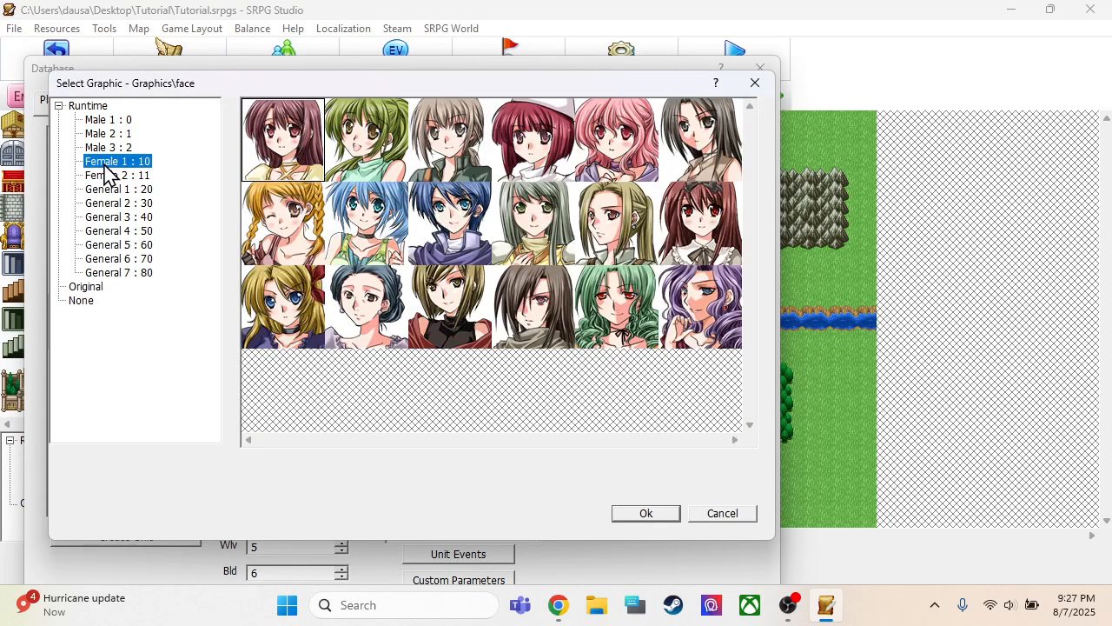
pyautogui.click(108, 149)
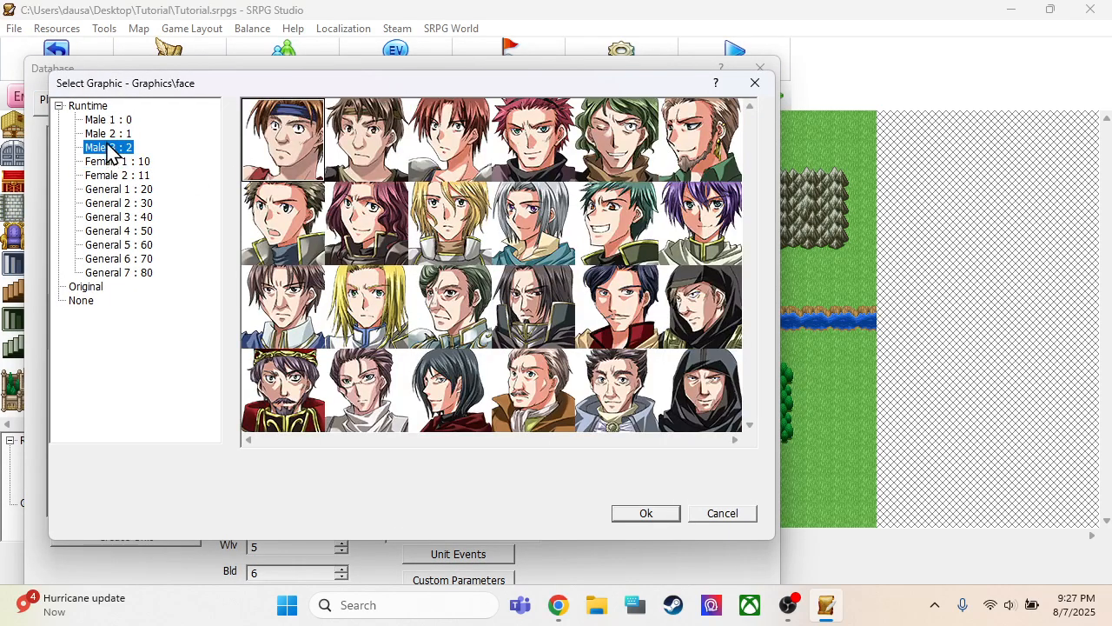
pyautogui.click(109, 135)
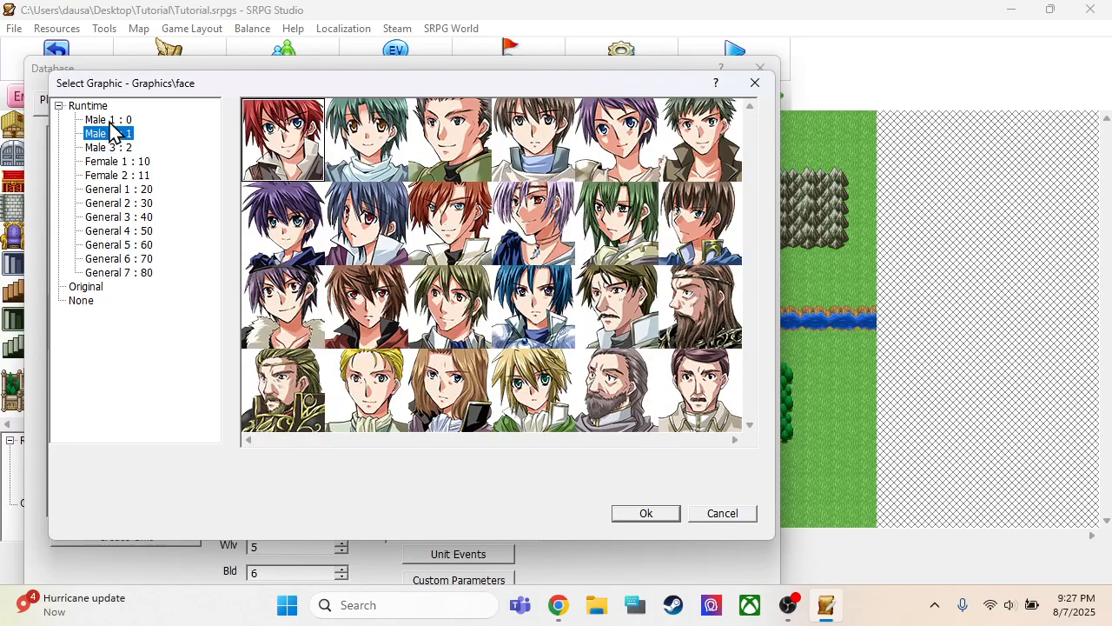
pyautogui.click(114, 121)
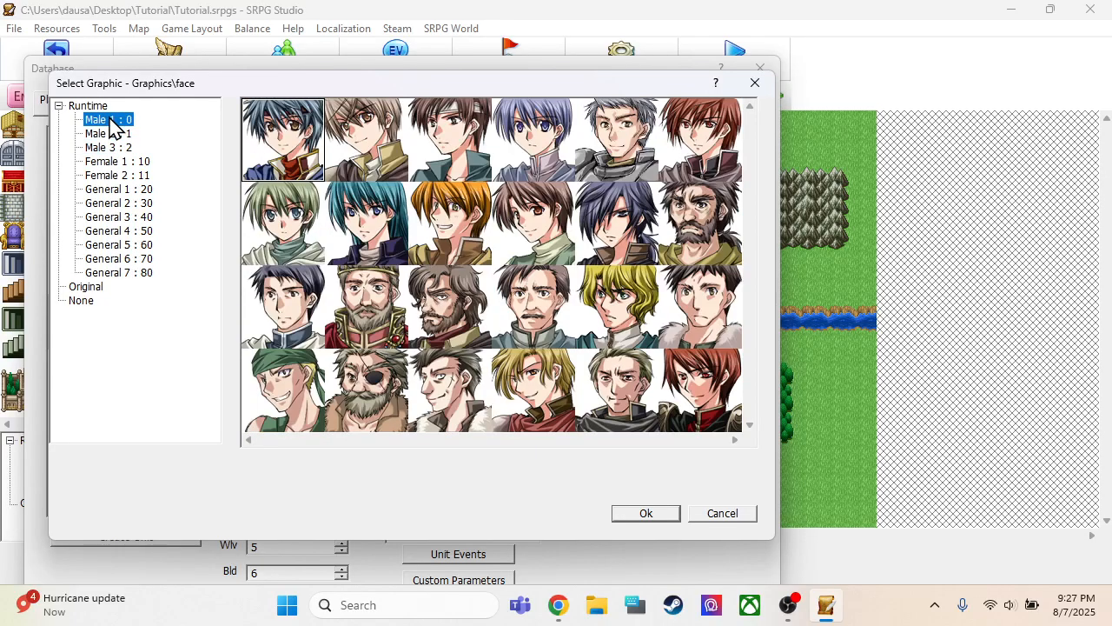
pyautogui.click(113, 190)
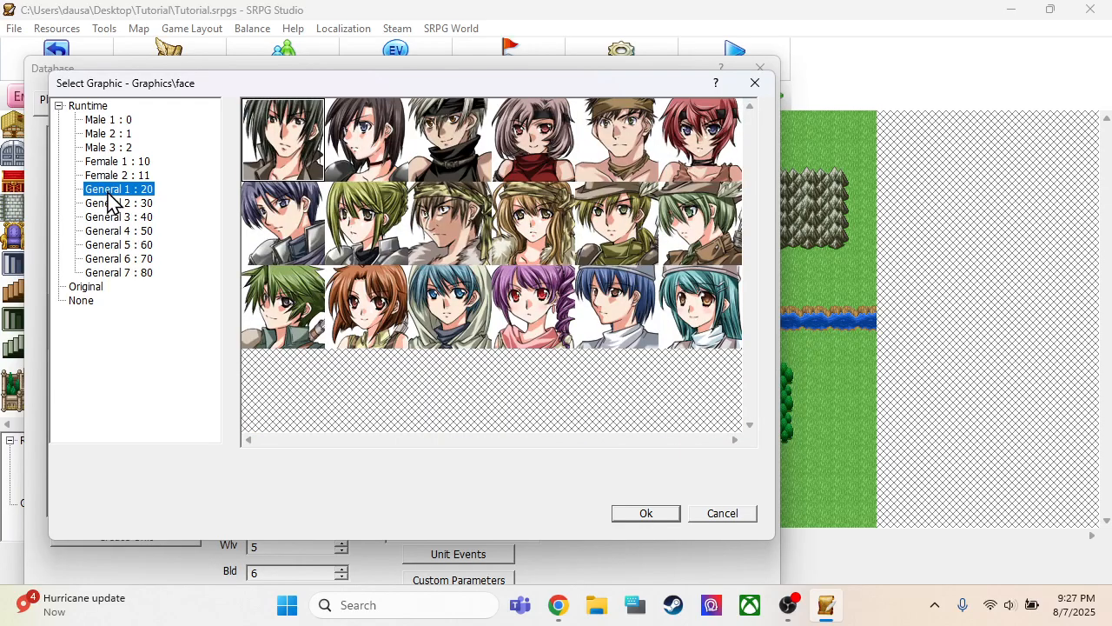
pyautogui.click(111, 205)
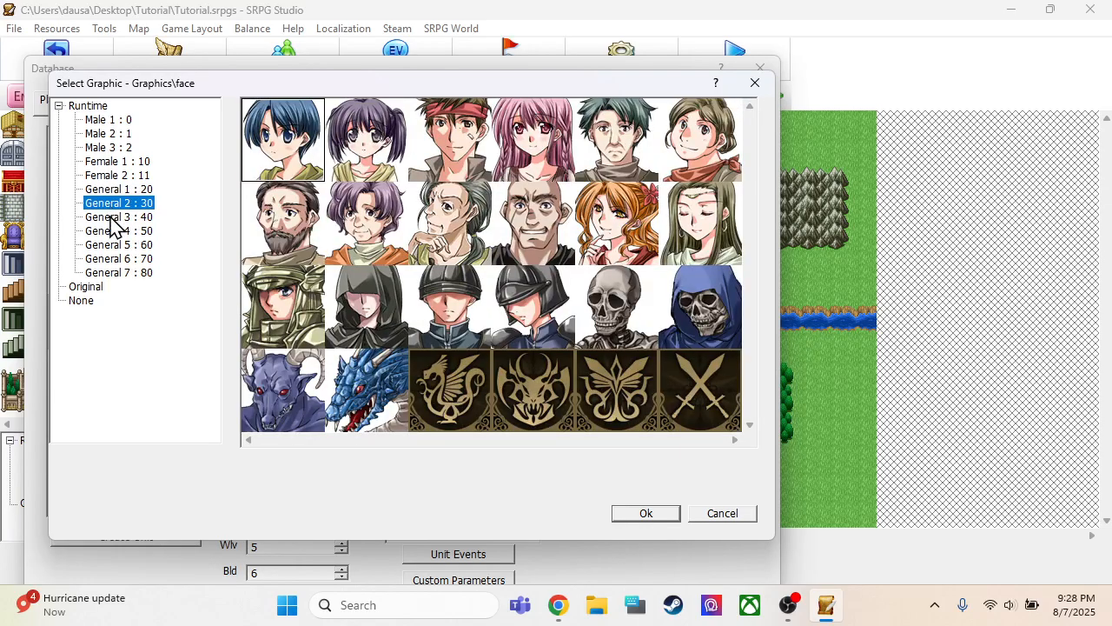
pyautogui.click(112, 218)
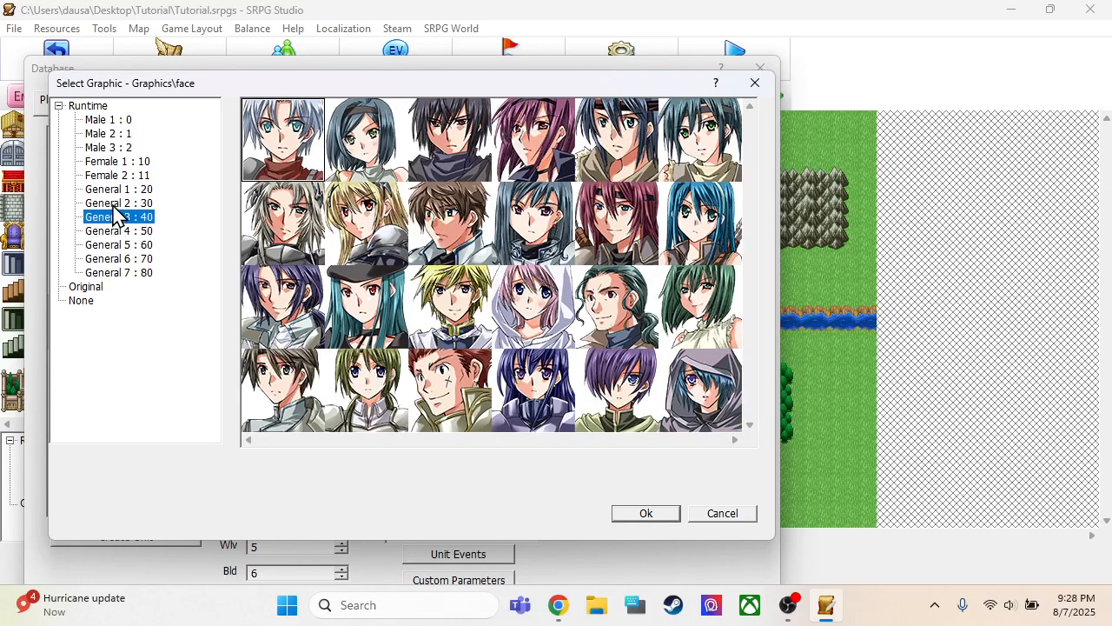
pyautogui.click(114, 202)
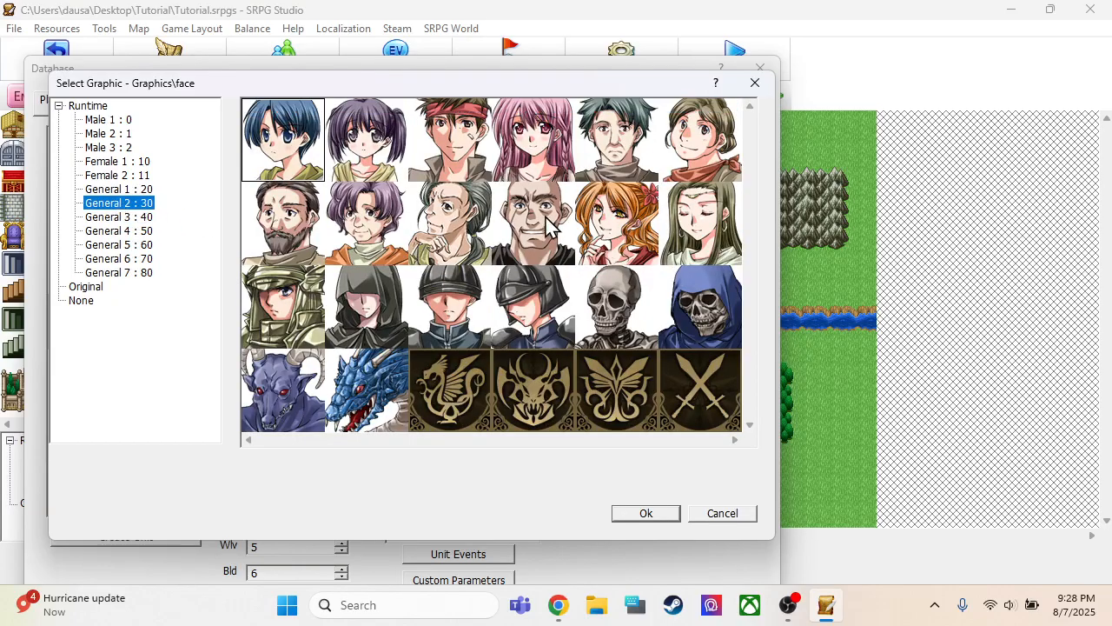
pyautogui.click(545, 219)
pyautogui.click(645, 514)
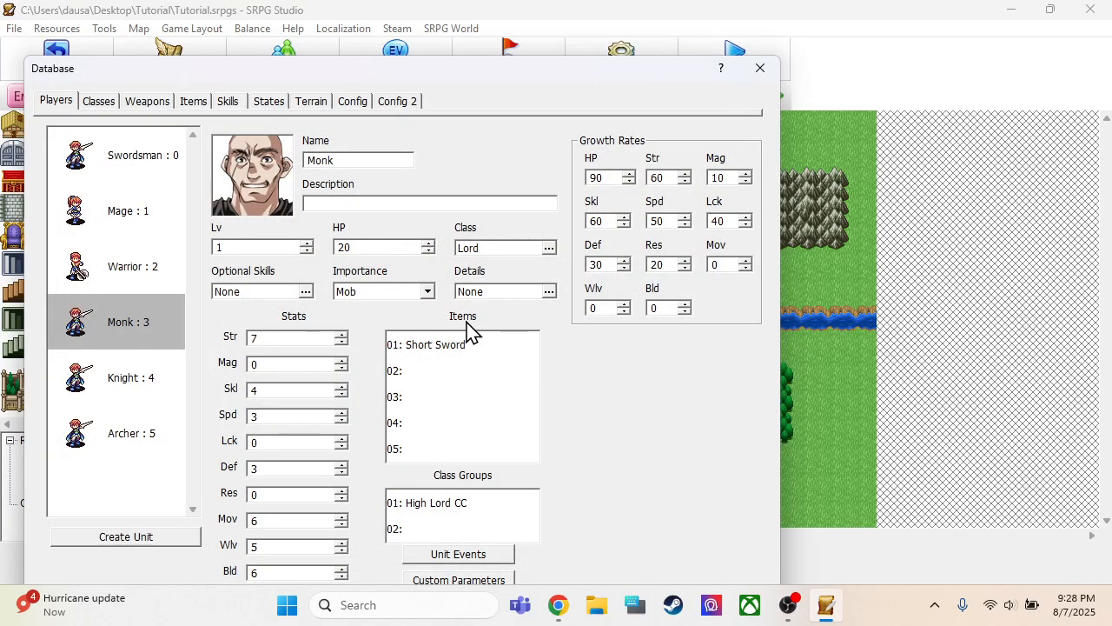
# Look through the Fighters classes for one that suits the Monk unit
pyautogui.doubleClick(480, 252)
pyautogui.scroll(-3, 154, 261)
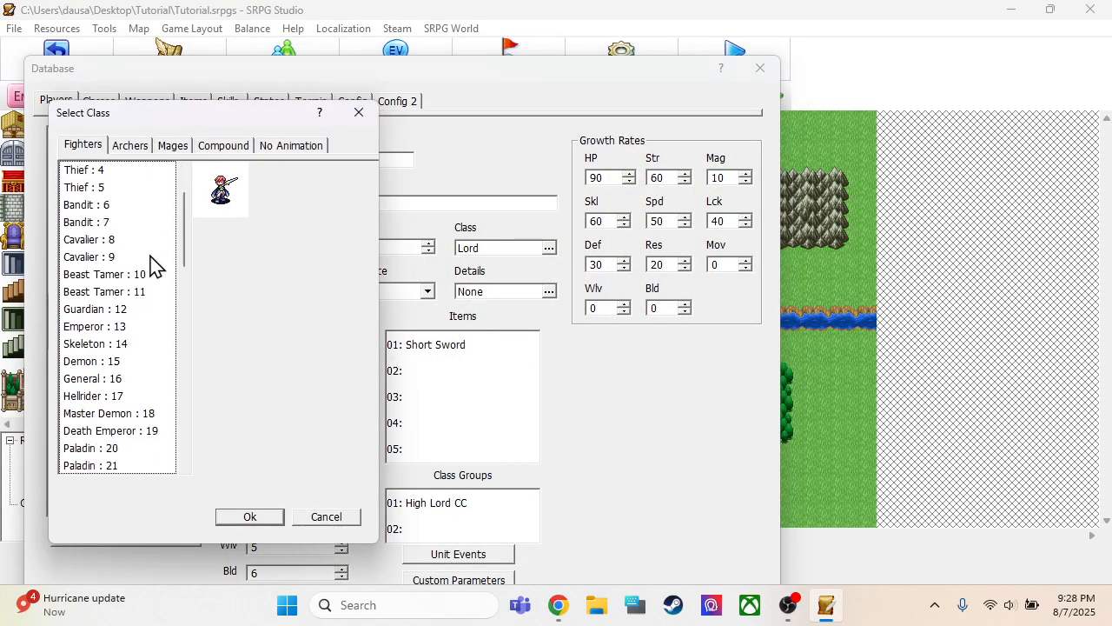
pyautogui.scroll(-10, 135, 283)
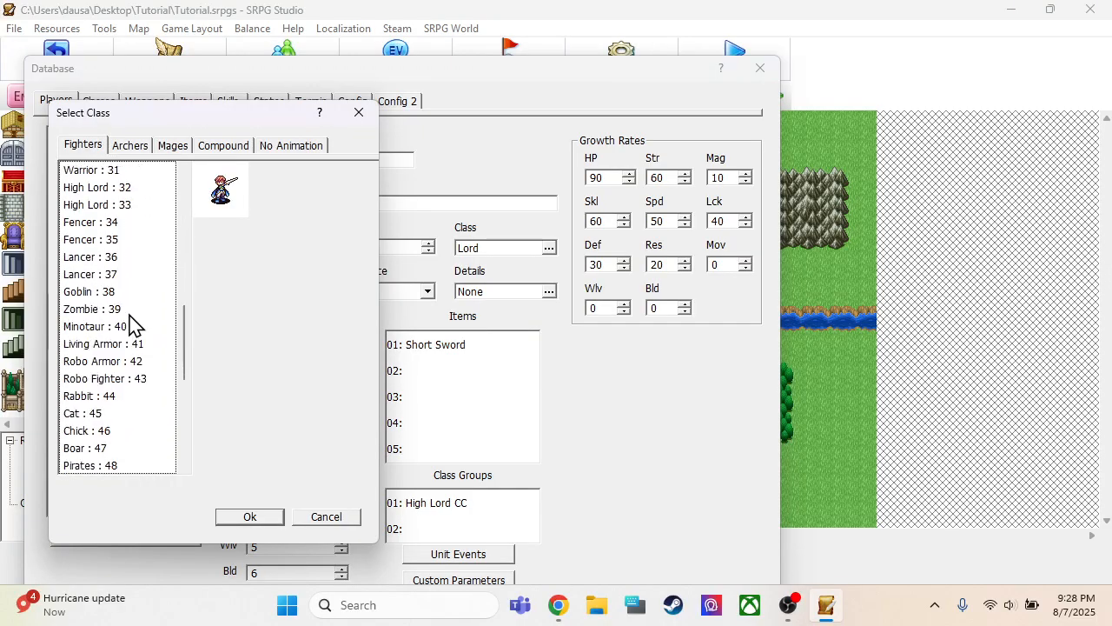
pyautogui.scroll(-3, 135, 337)
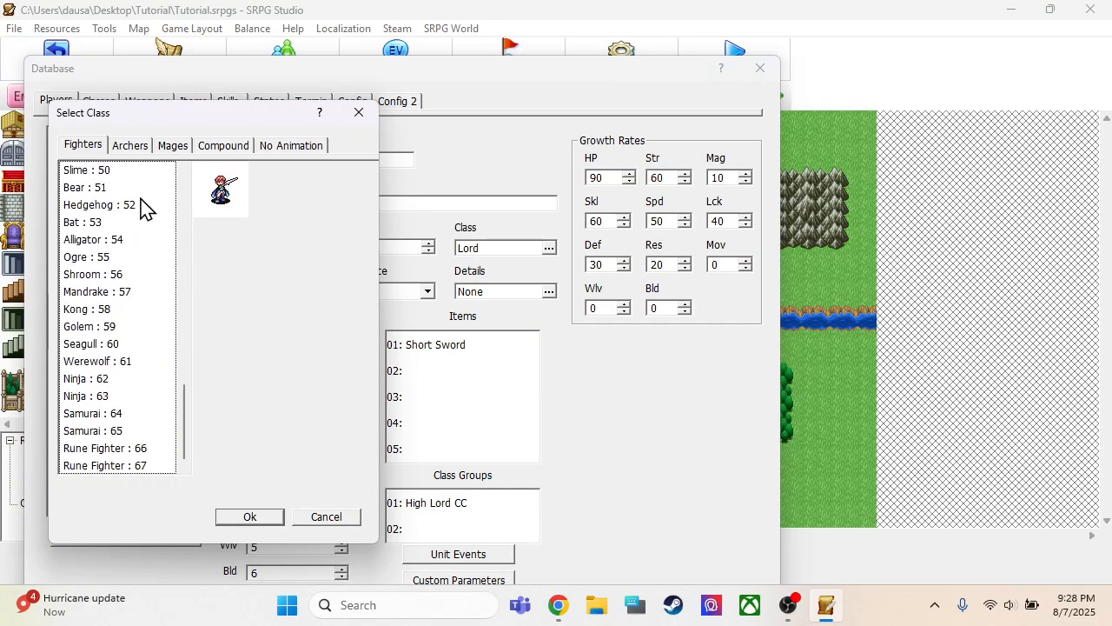
pyautogui.click(301, 520)
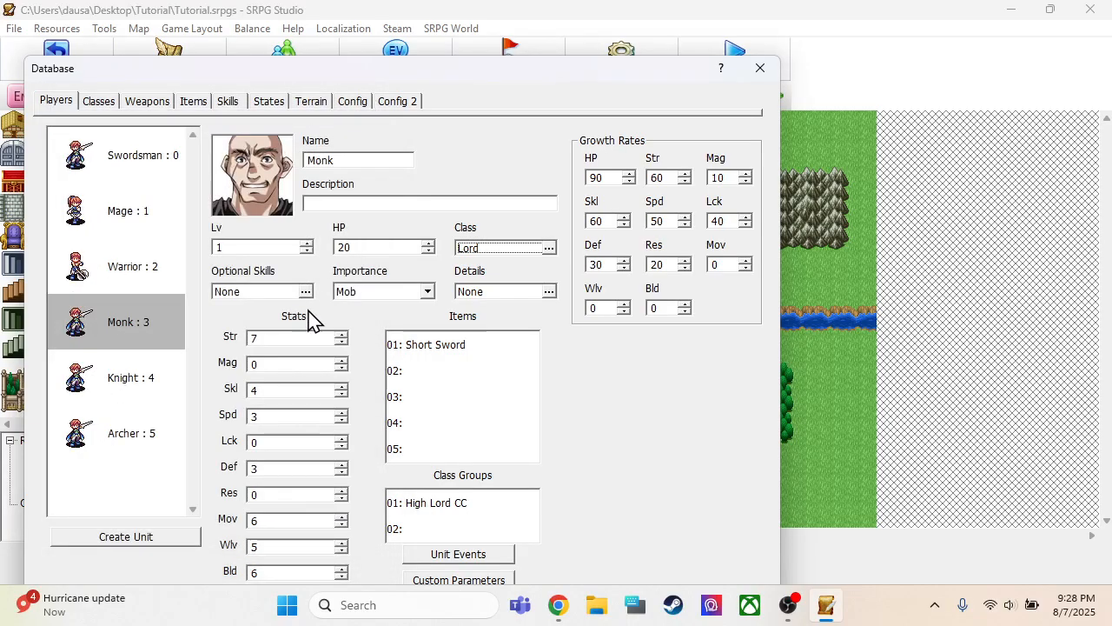
# Create a new class at the end of the database's class list and name it Monk
pyautogui.click(102, 106)
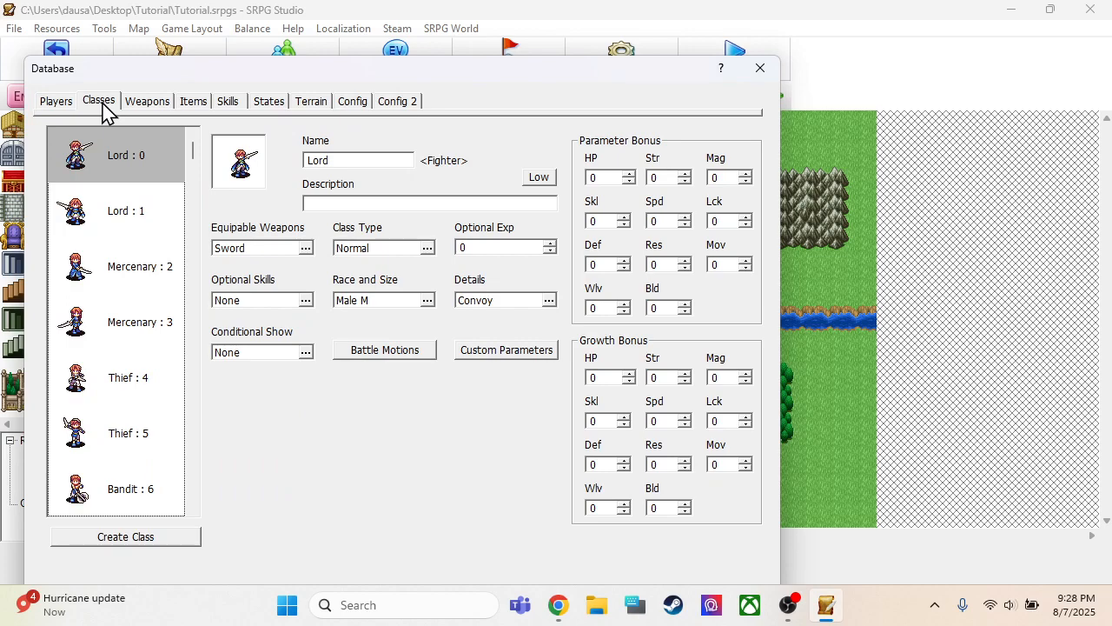
pyautogui.moveTo(192, 159); pyautogui.dragTo(211, 261)
pyautogui.click(165, 541)
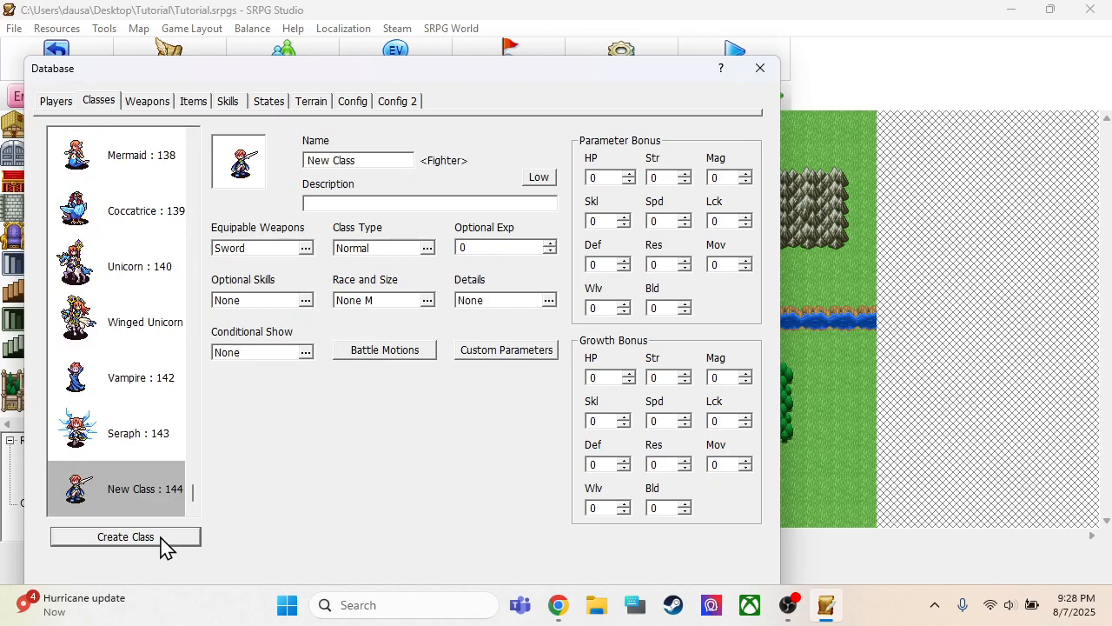
pyautogui.click(151, 484)
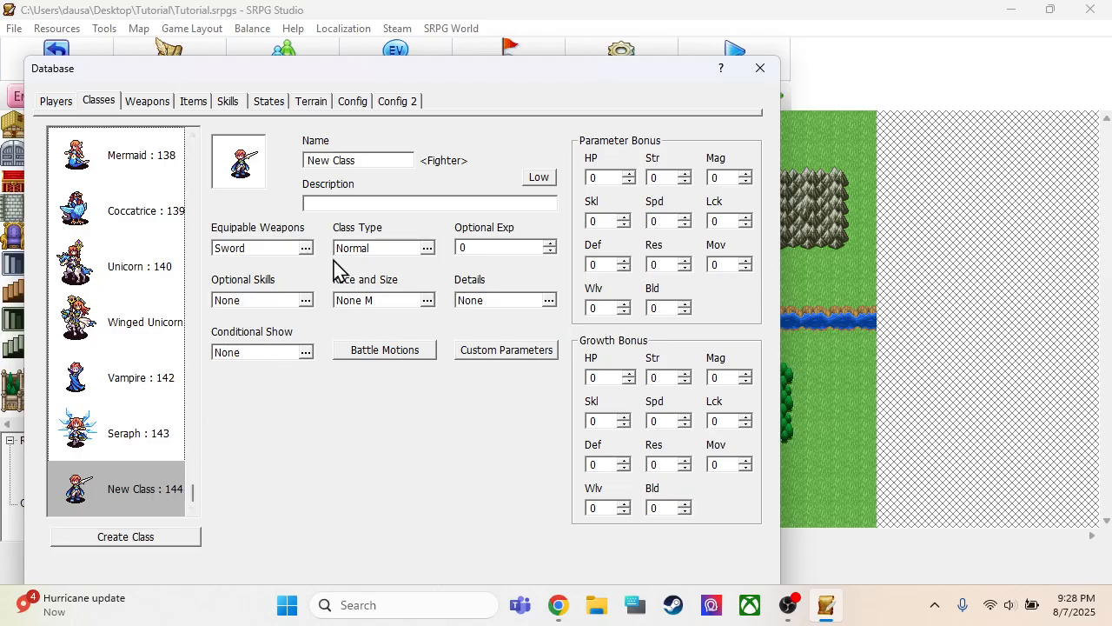
pyautogui.click(363, 161)
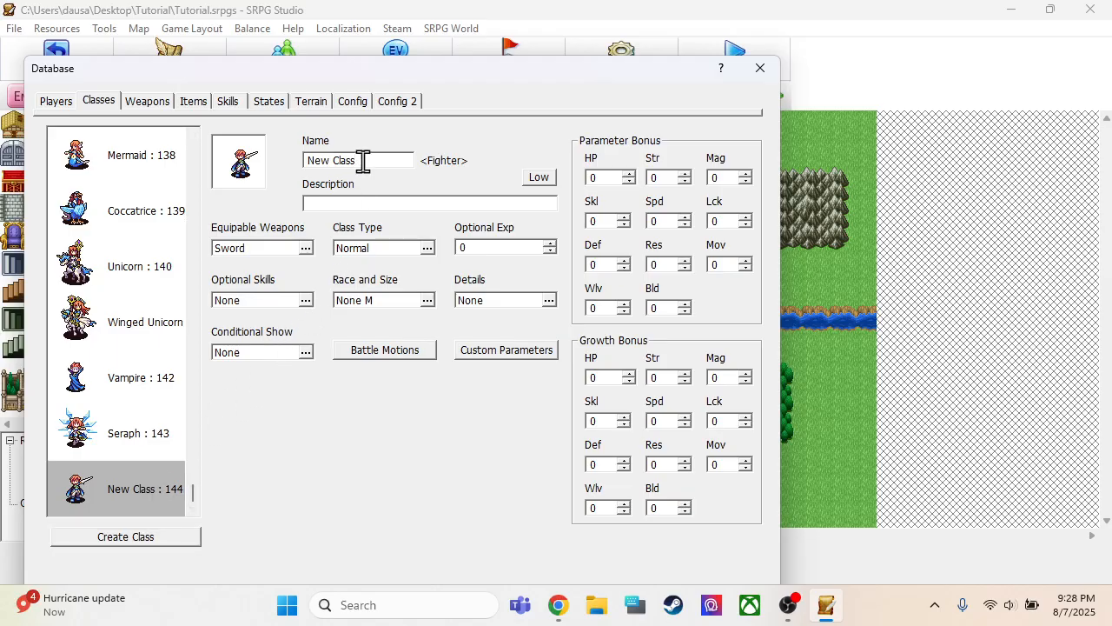
pyautogui.moveTo(363, 162); pyautogui.dragTo(269, 174)
pyautogui.write('Monk')
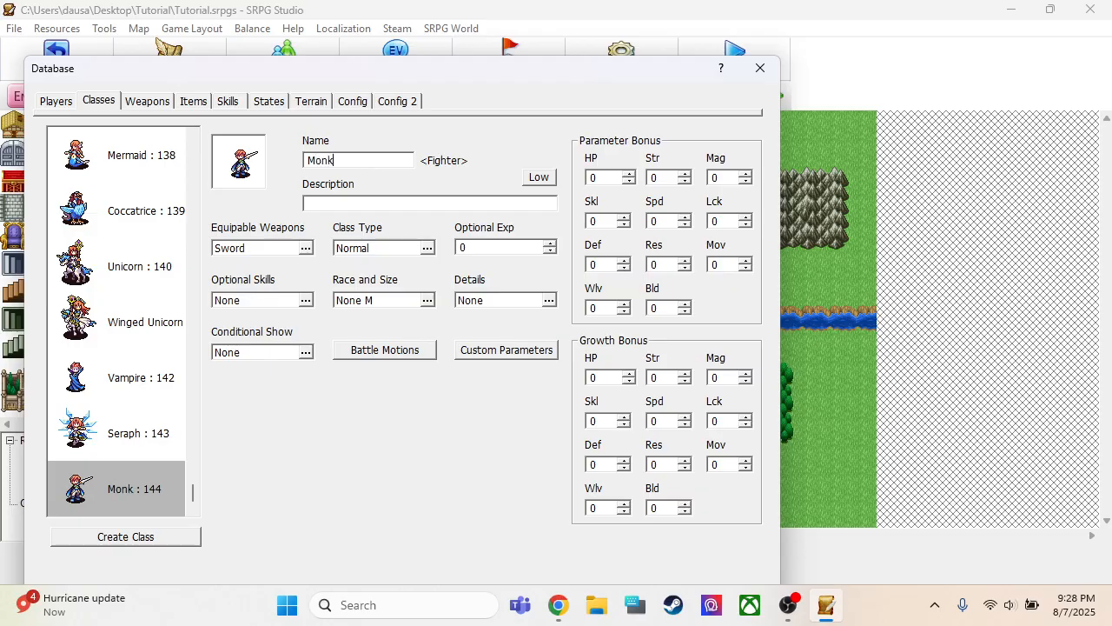
# Choose the Priest (M) : 202 character chip as the Monk class's map sprite in an original graphic set
pyautogui.click(243, 163)
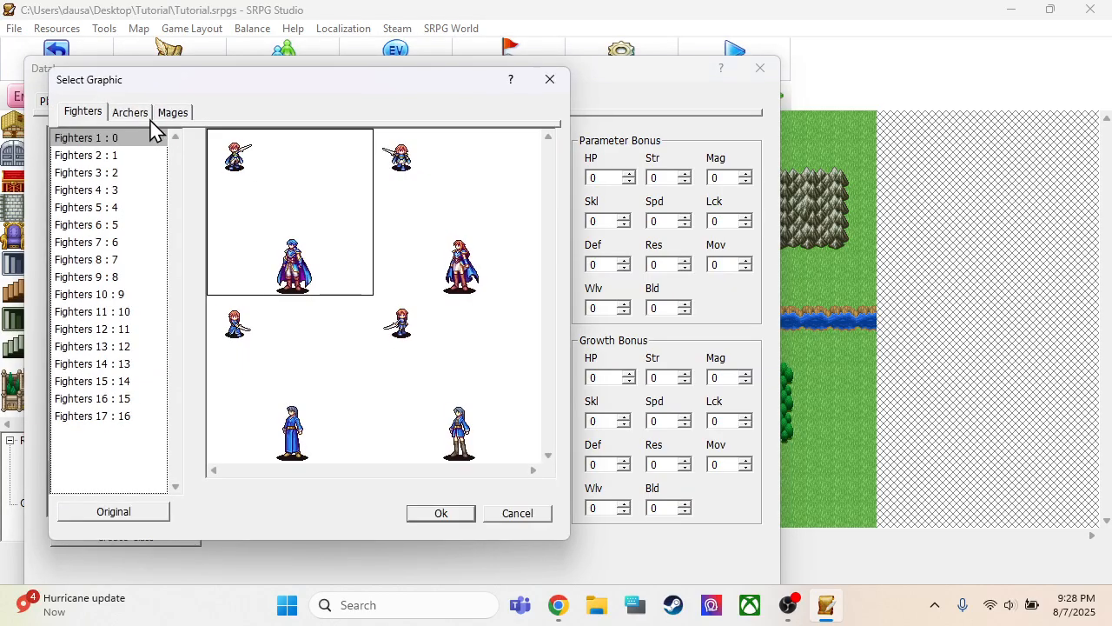
pyautogui.click(92, 515)
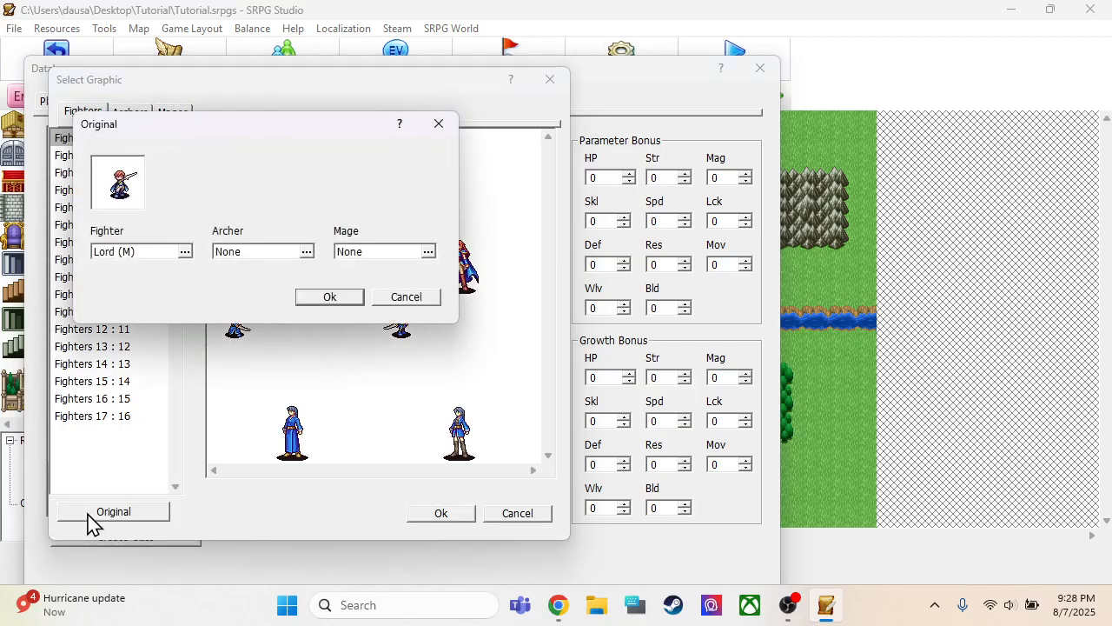
pyautogui.doubleClick(121, 185)
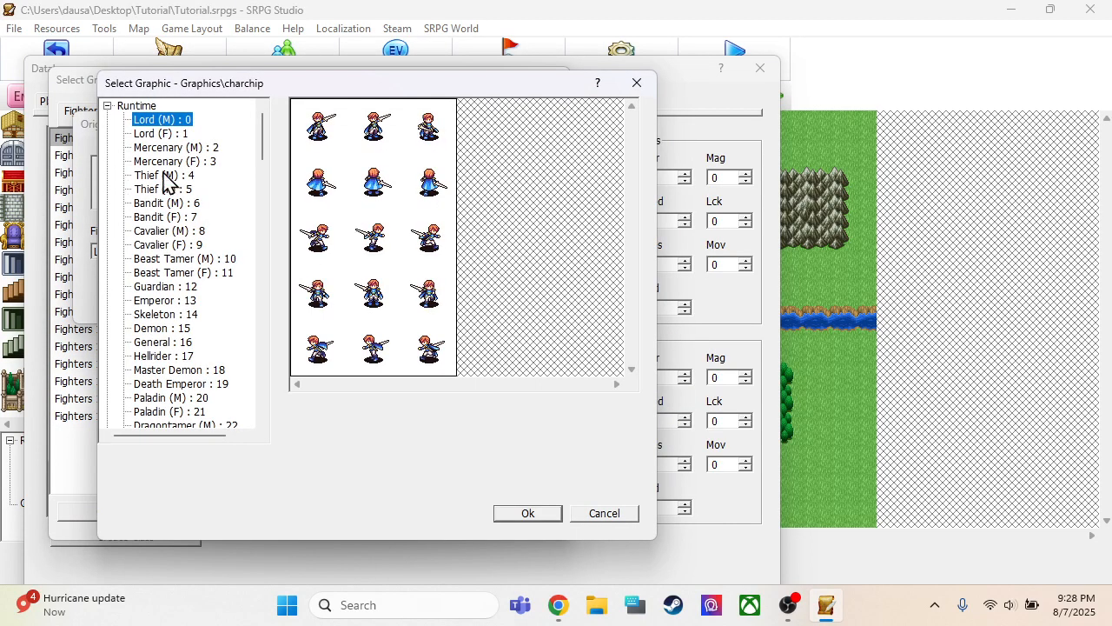
pyautogui.moveTo(262, 144); pyautogui.dragTo(258, 315)
pyautogui.click(182, 315)
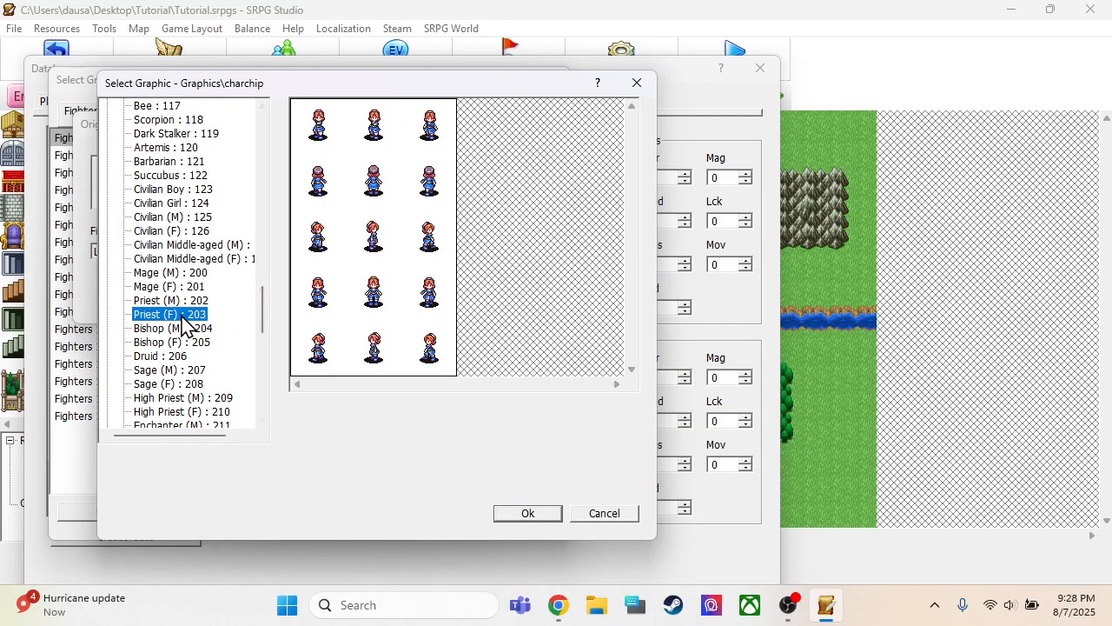
pyautogui.click(182, 304)
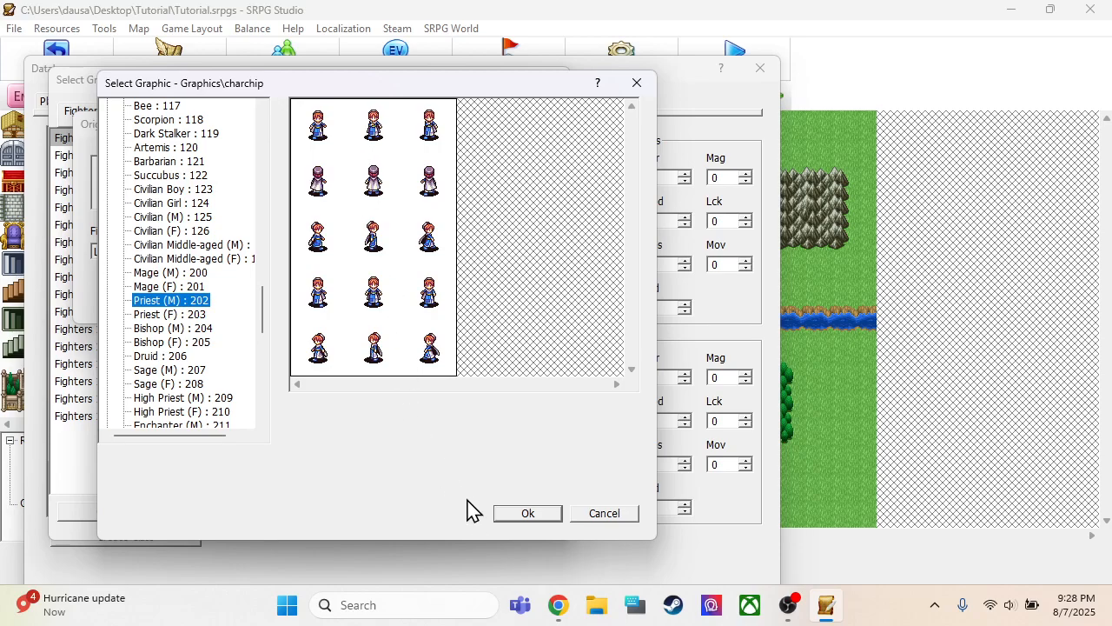
pyautogui.click(527, 515)
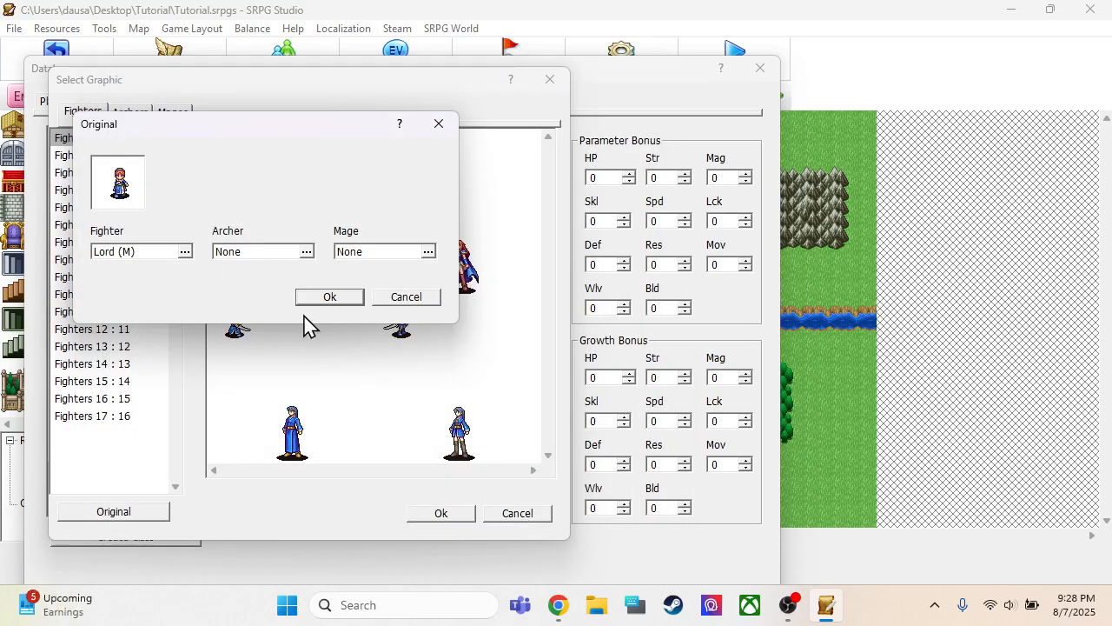
# Assign the Archer (M) : 100 archer animation and Mage (M) : 200 mage animation to the Monk class's original graphic
pyautogui.click(304, 253)
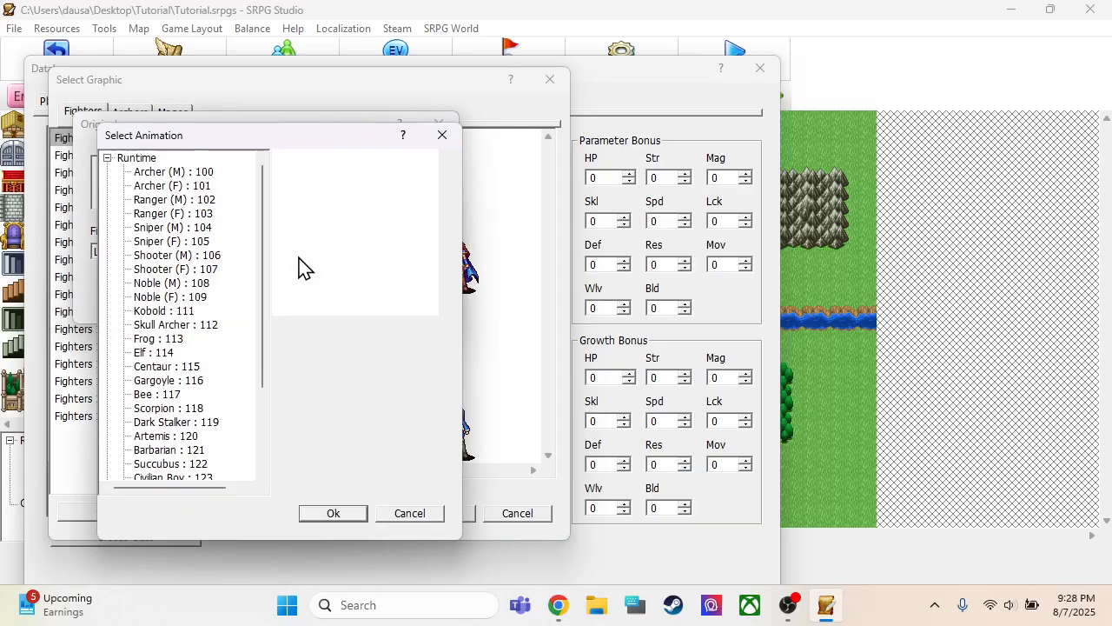
pyautogui.click(203, 179)
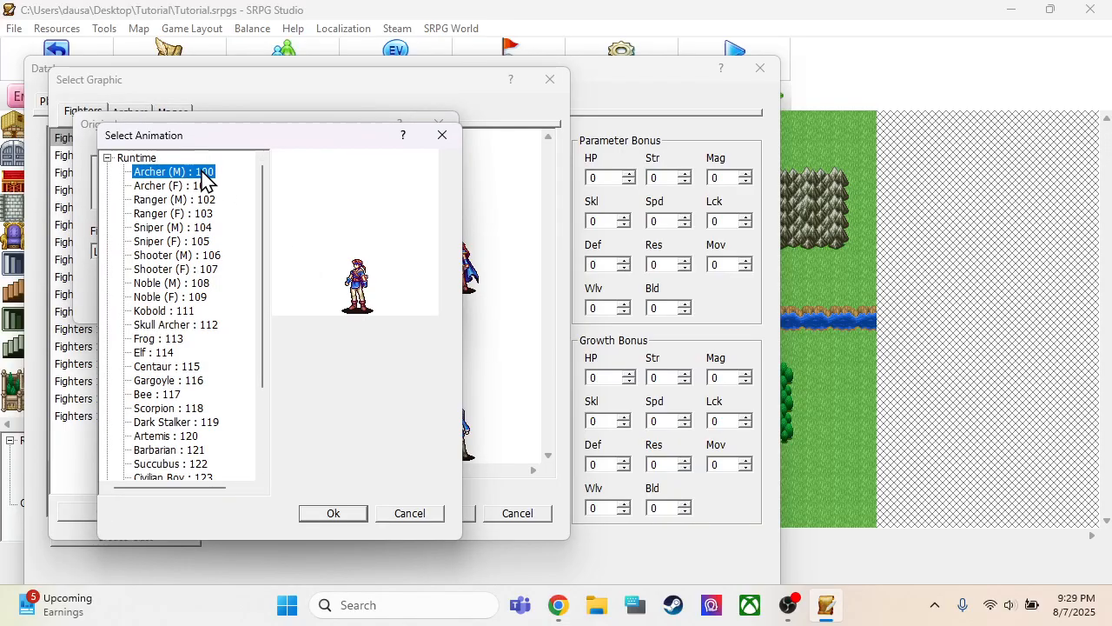
pyautogui.click(315, 516)
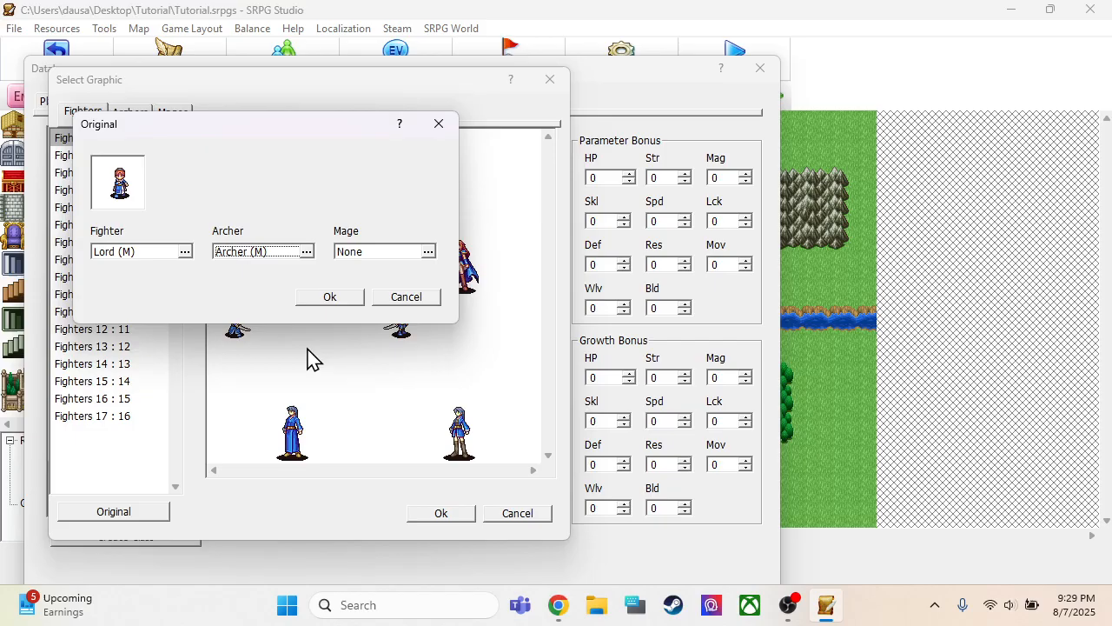
pyautogui.doubleClick(349, 250)
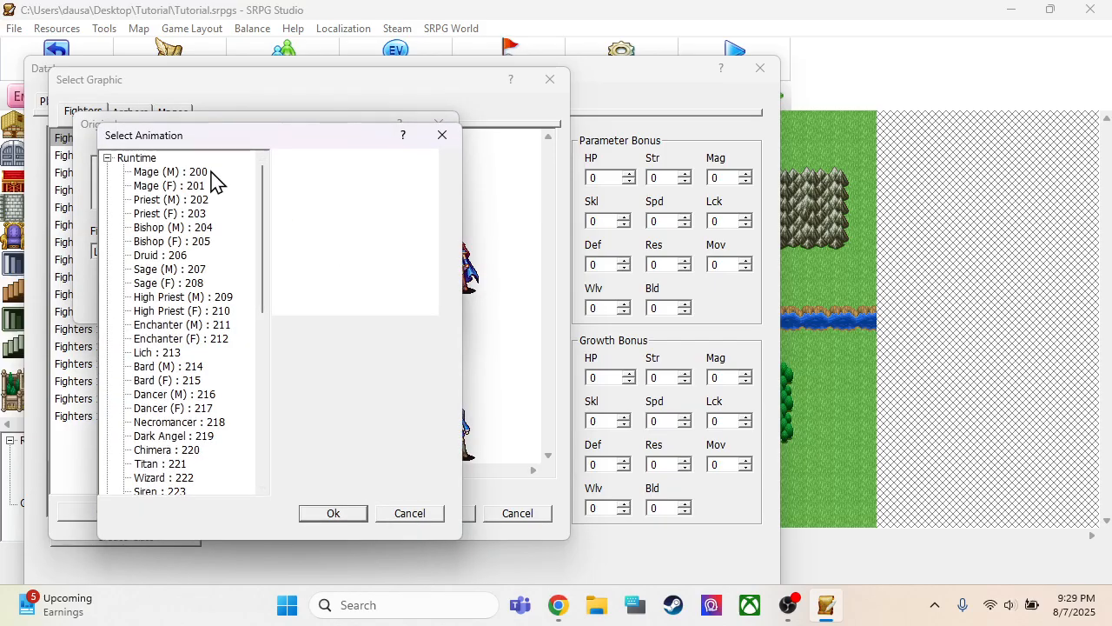
pyautogui.click(193, 173)
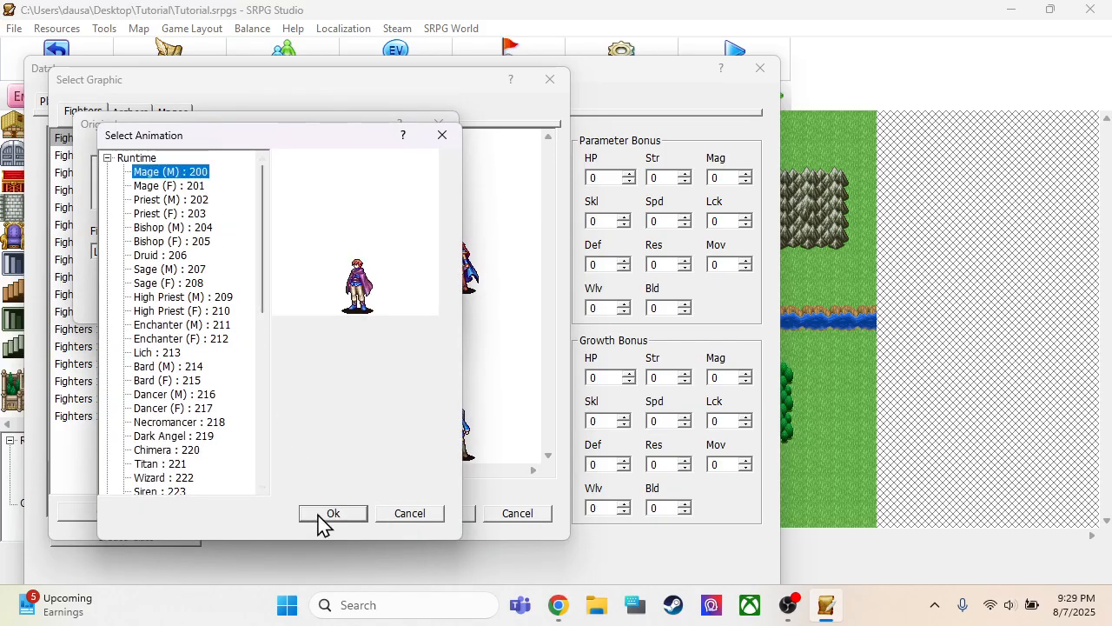
pyautogui.click(315, 513)
pyautogui.click(315, 299)
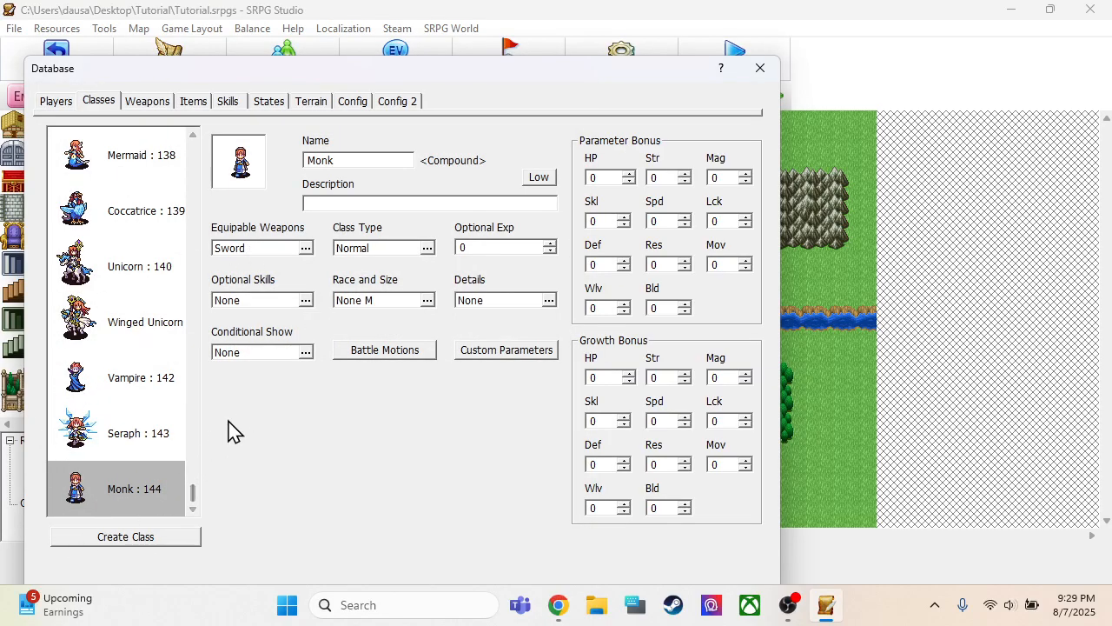
# Make Physical the Monk class's only equipable weapon type, removing Sword
pyautogui.click(304, 249)
pyautogui.click(97, 252)
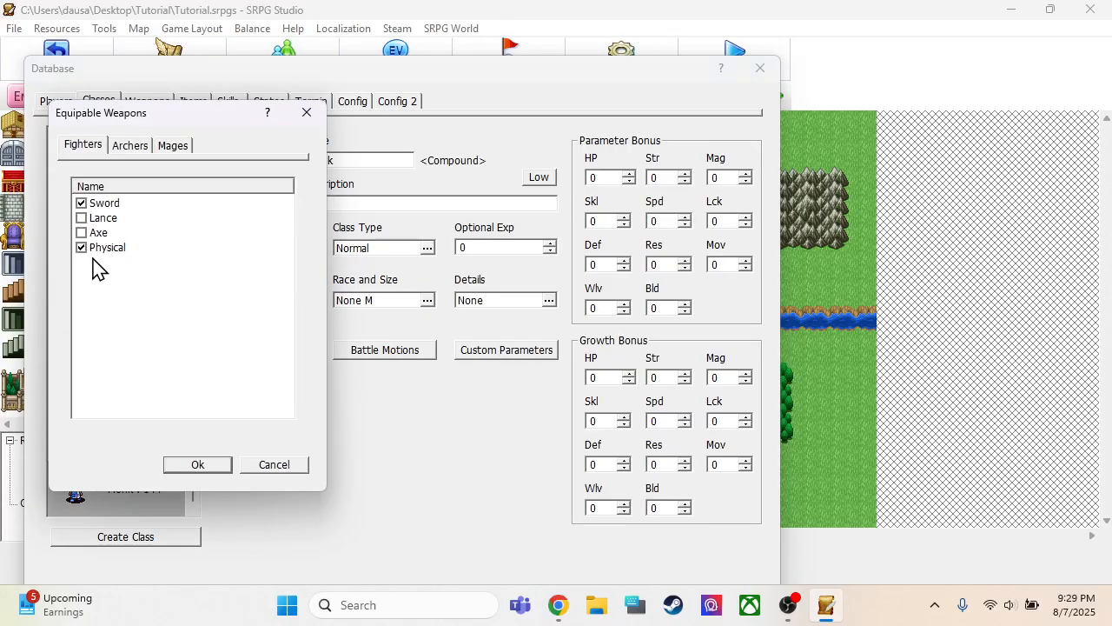
pyautogui.click(81, 203)
pyautogui.click(167, 148)
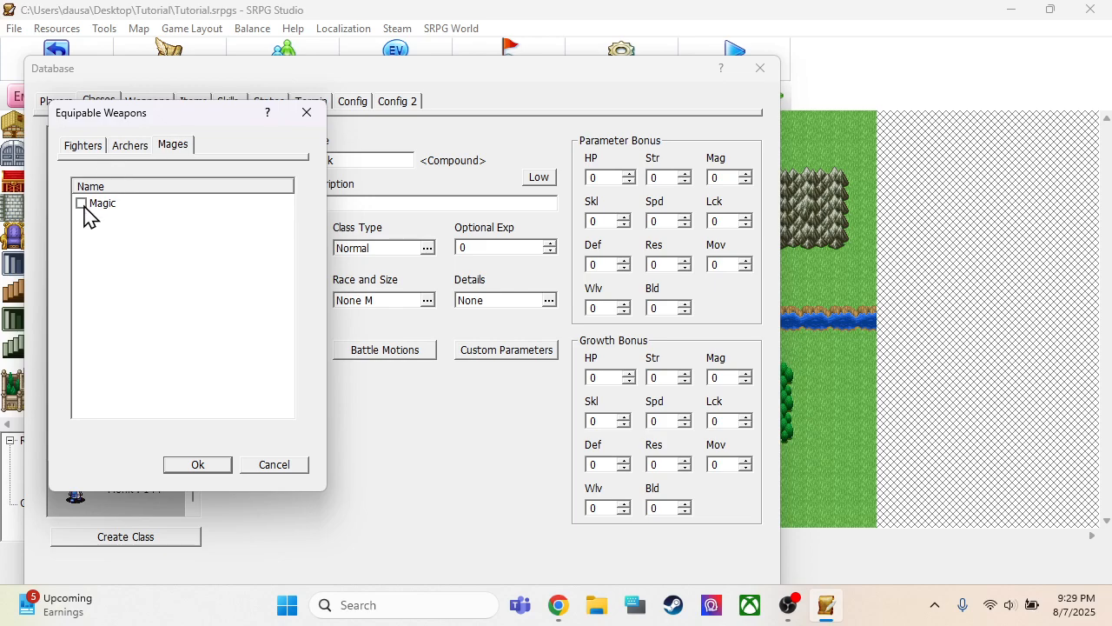
pyautogui.click(123, 148)
pyautogui.click(87, 147)
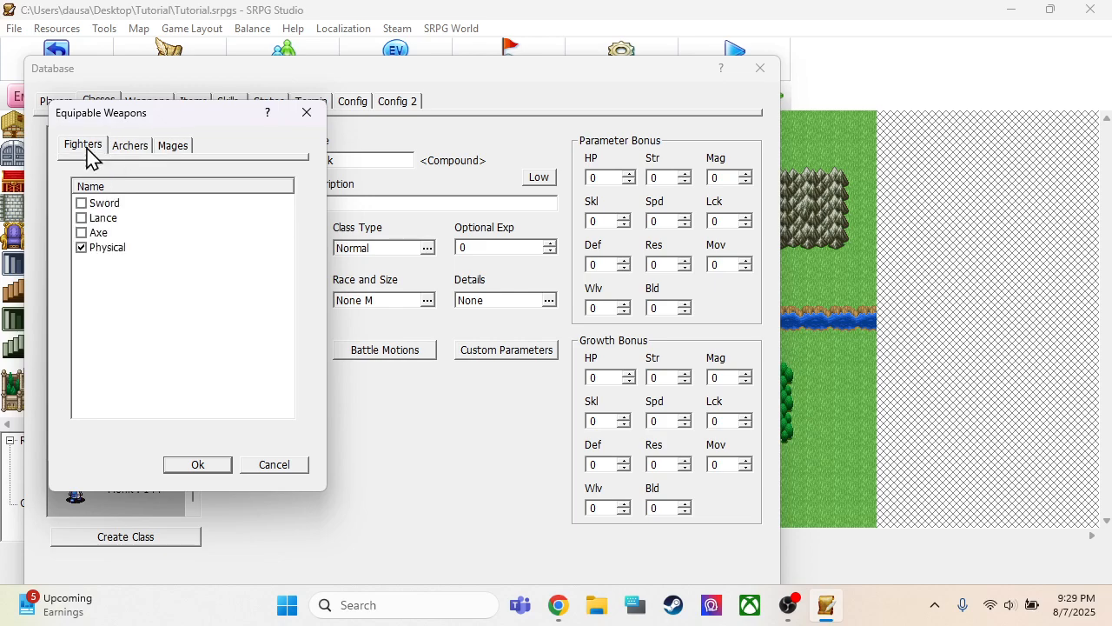
pyautogui.click(173, 148)
pyautogui.click(172, 471)
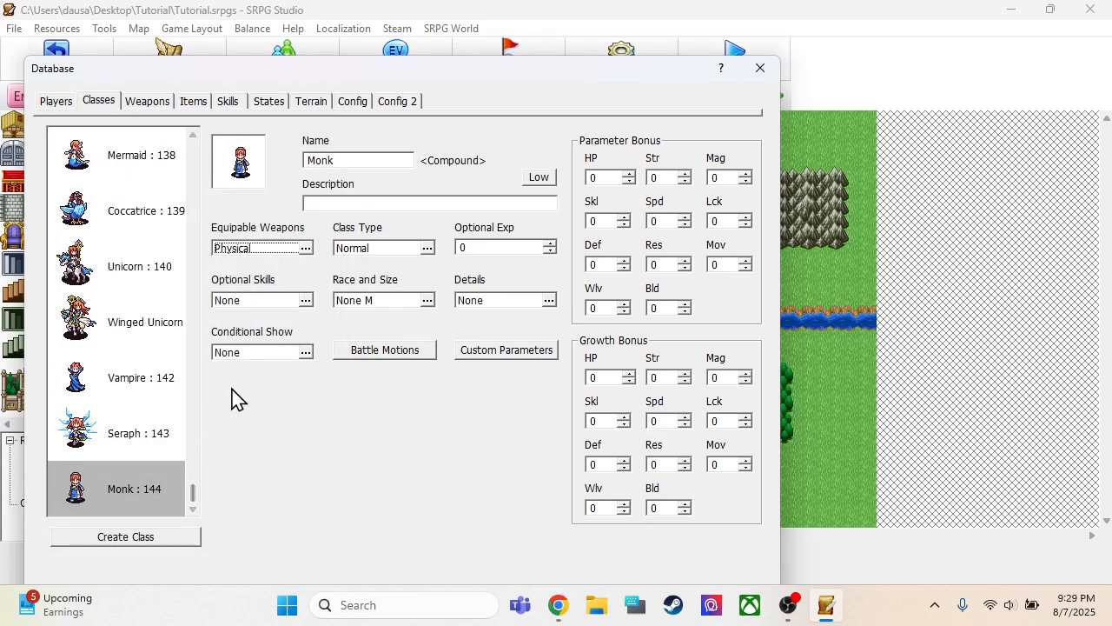
# Keep the Monk class's type as Normal and set its race to Male with size M
pyautogui.doubleClick(396, 250)
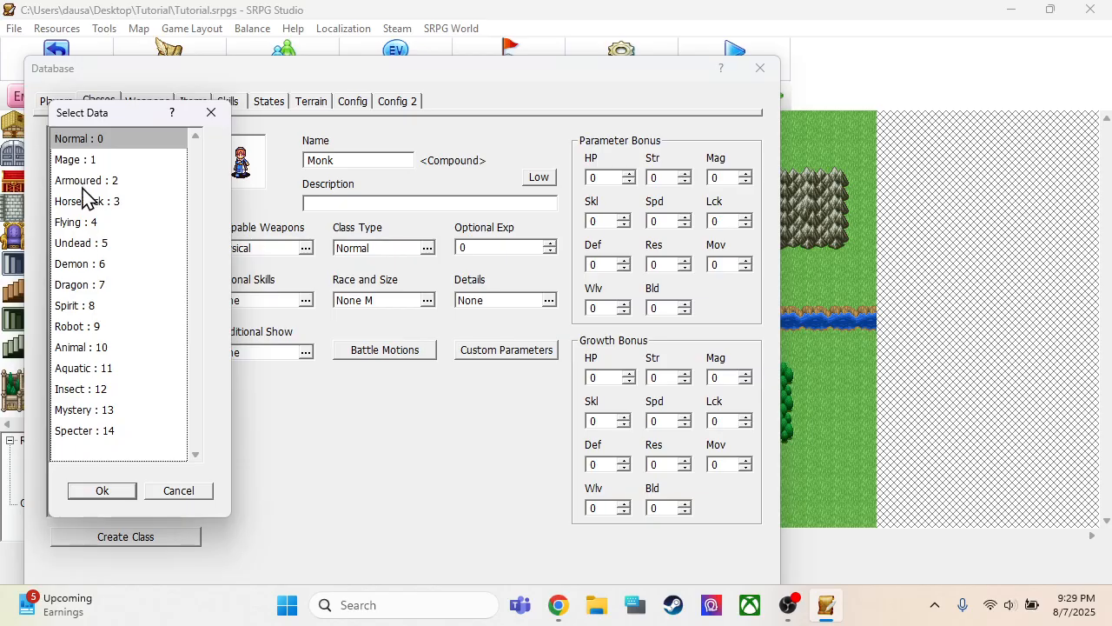
pyautogui.click(103, 492)
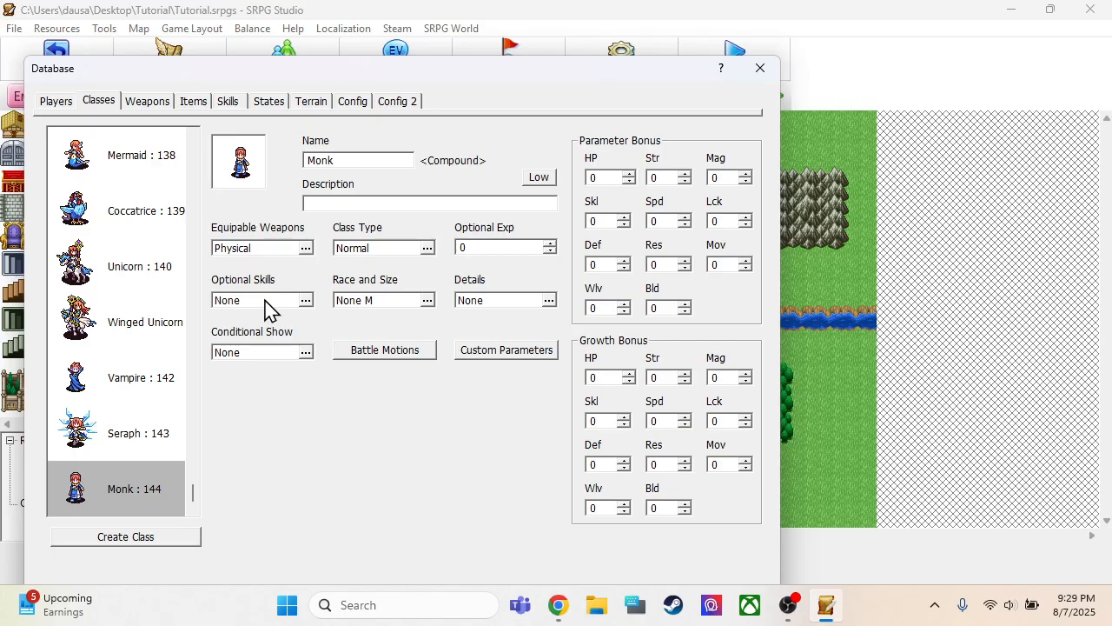
pyautogui.click(363, 305)
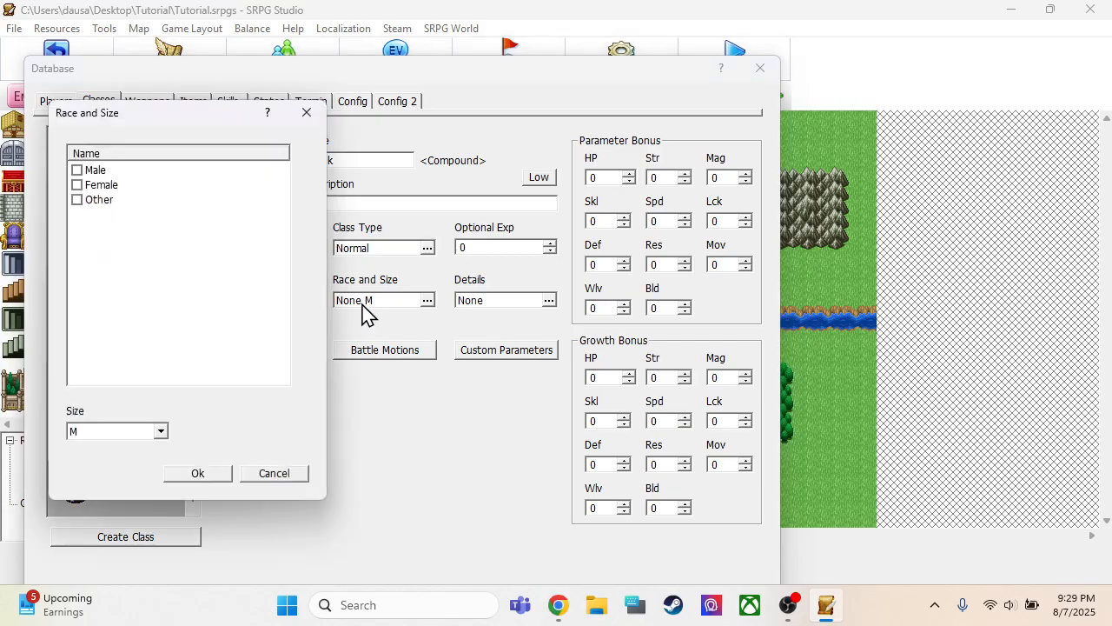
pyautogui.click(217, 476)
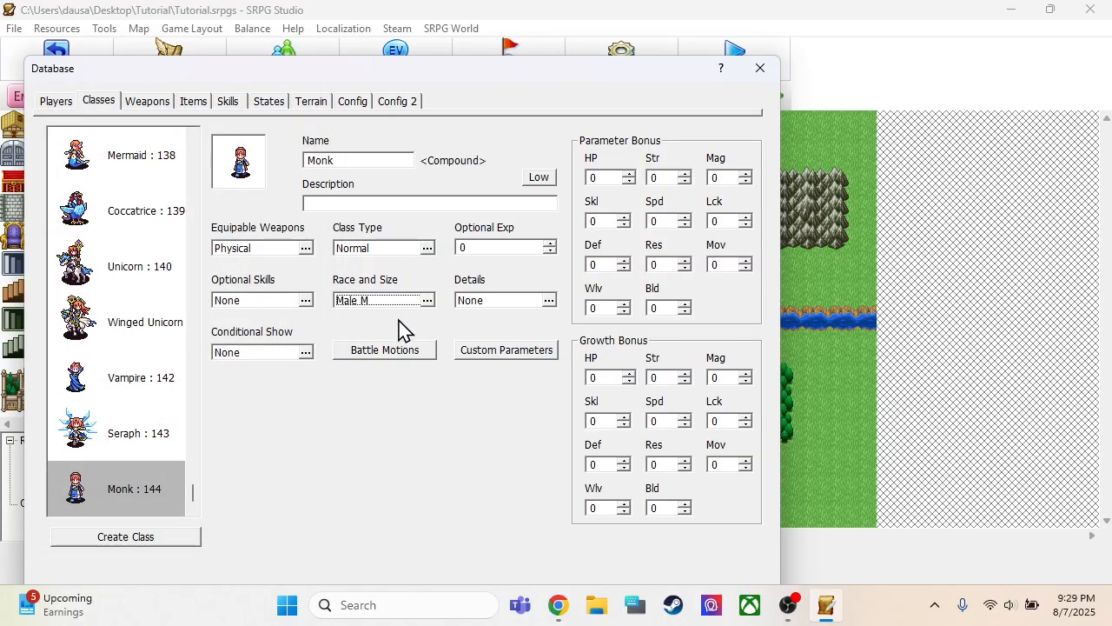
pyautogui.click(383, 301)
pyautogui.click(90, 435)
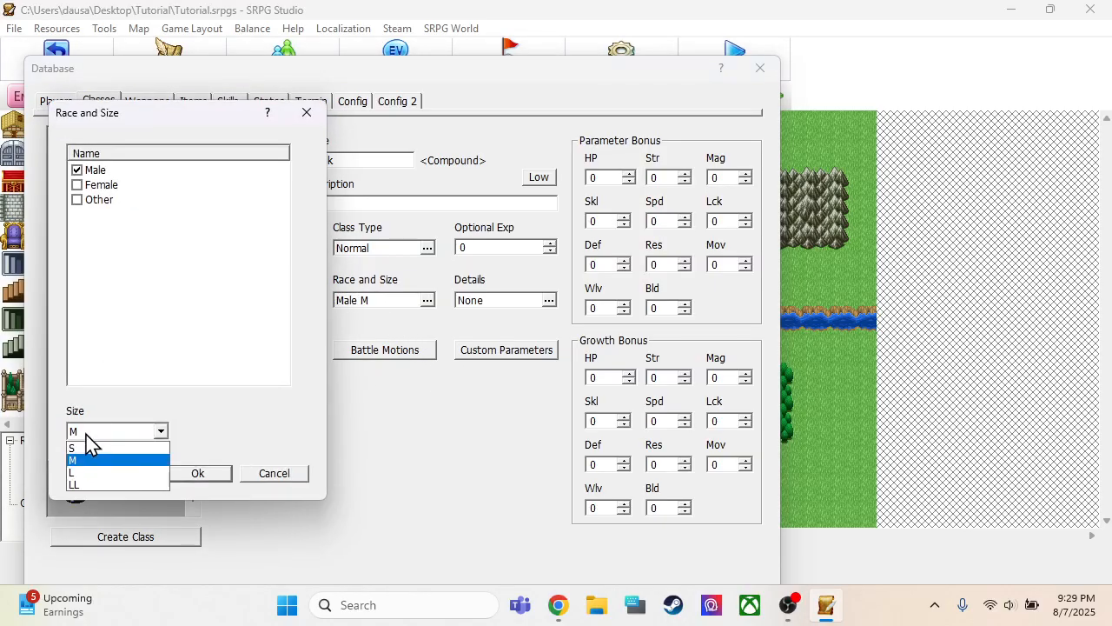
pyautogui.click(86, 433)
pyautogui.click(195, 478)
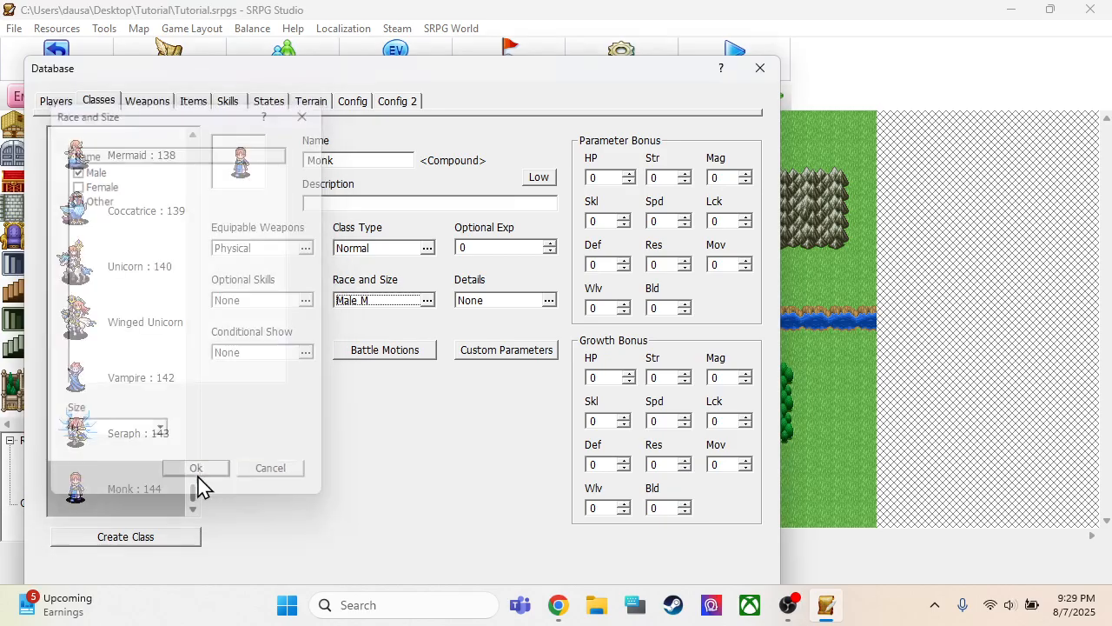
# Leave all of the Monk class's detail options unticked and save the database changes
pyautogui.click(476, 311)
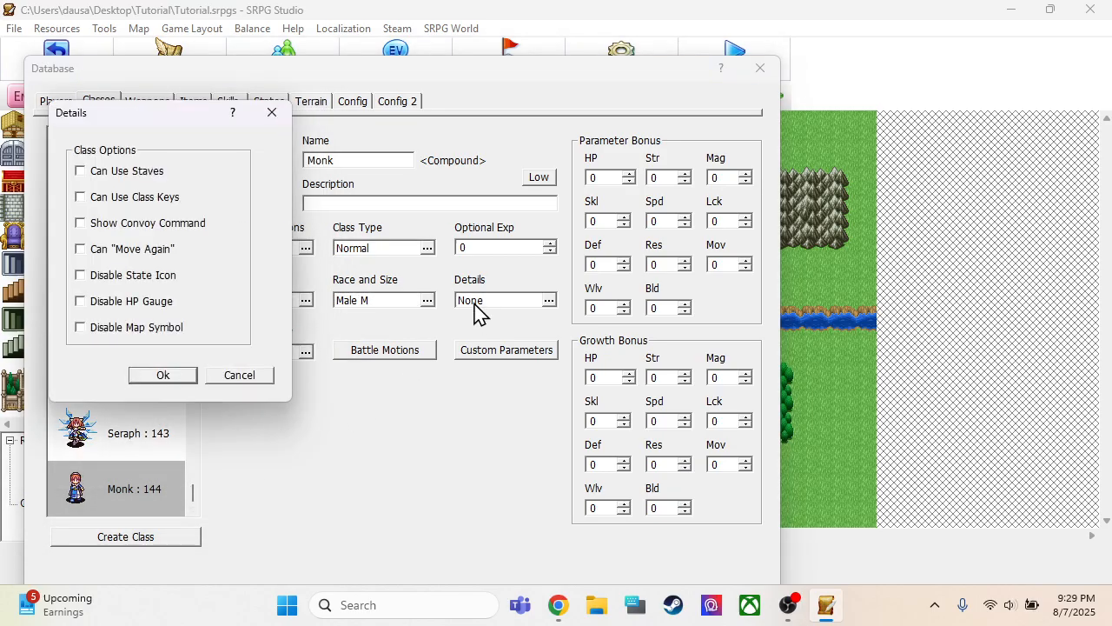
pyautogui.click(146, 379)
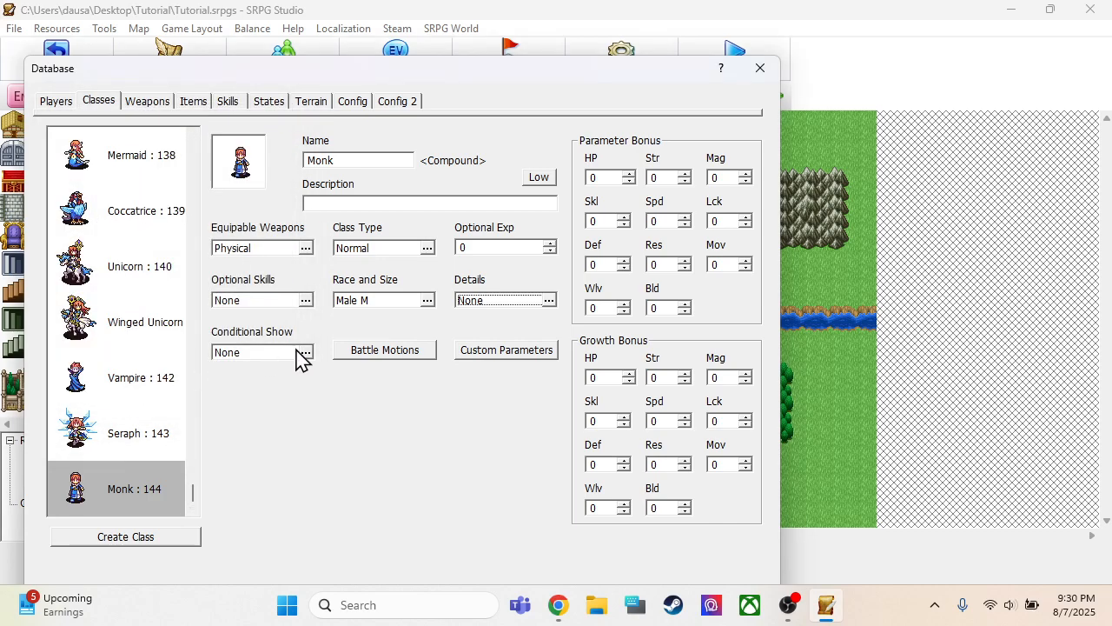
pyautogui.moveTo(437, 72); pyautogui.dragTo(450, 17)
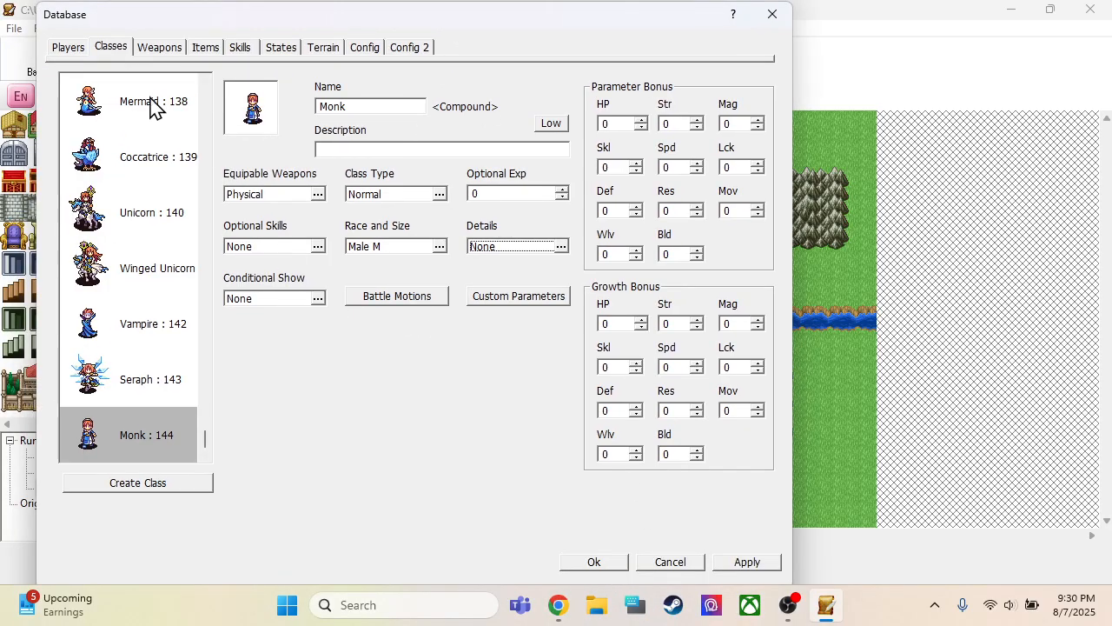
pyautogui.click(580, 564)
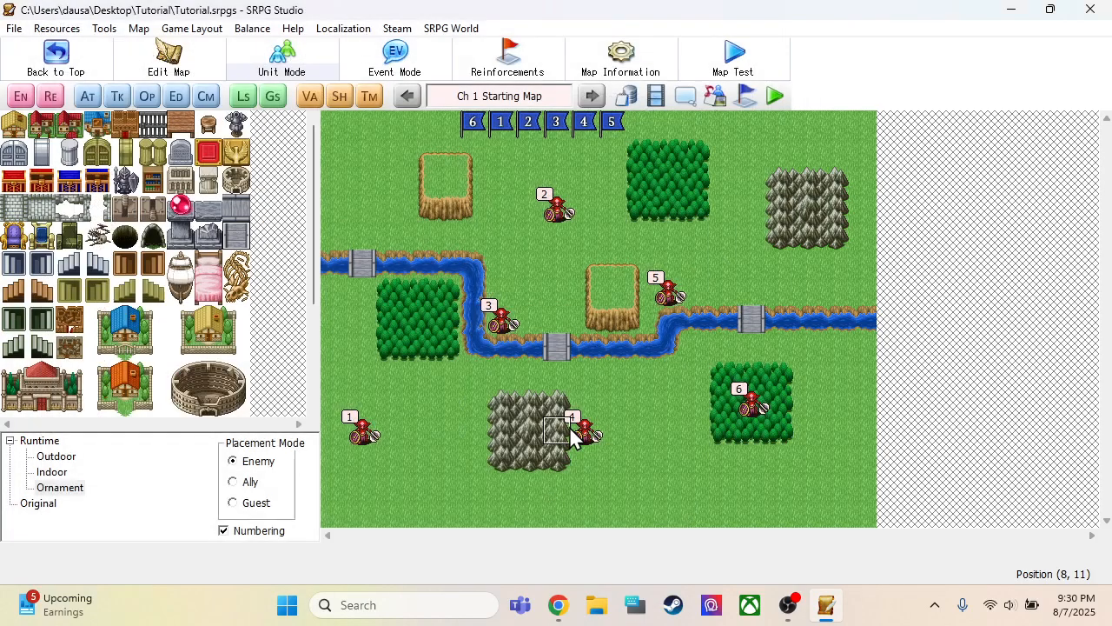
# Assign the compound Monk class to the Monk player unit in the database
pyautogui.click(626, 96)
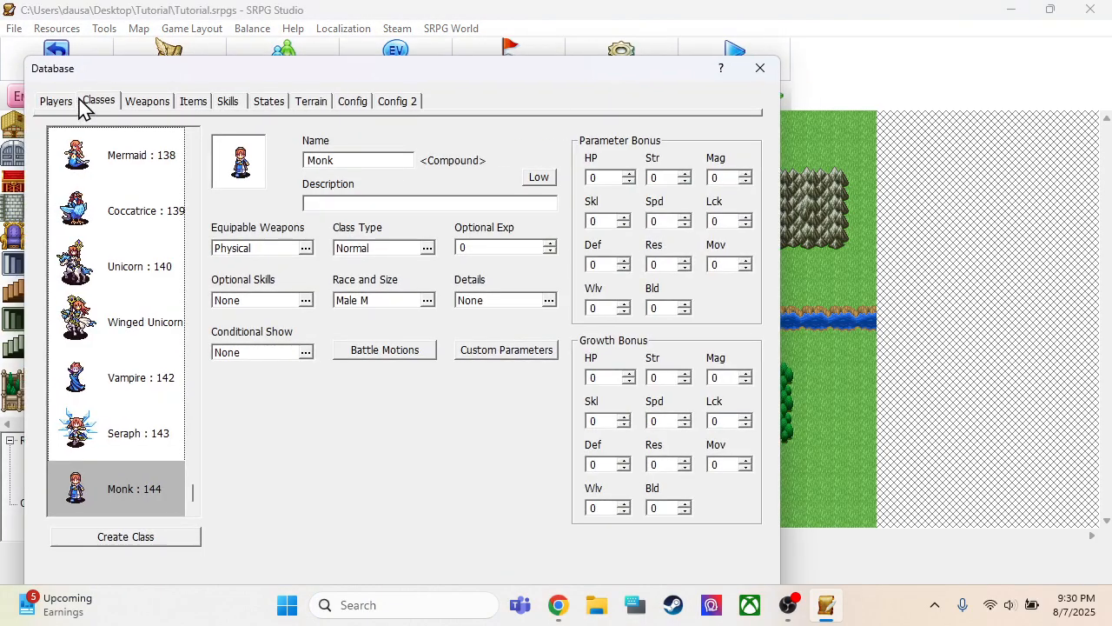
pyautogui.click(49, 105)
pyautogui.click(105, 320)
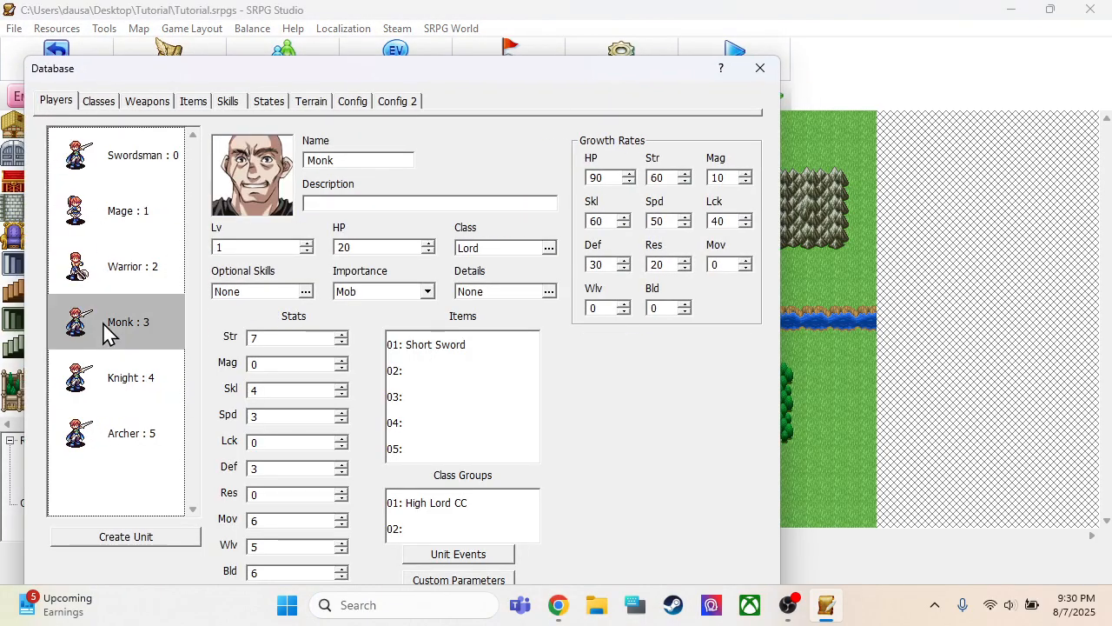
pyautogui.click(489, 252)
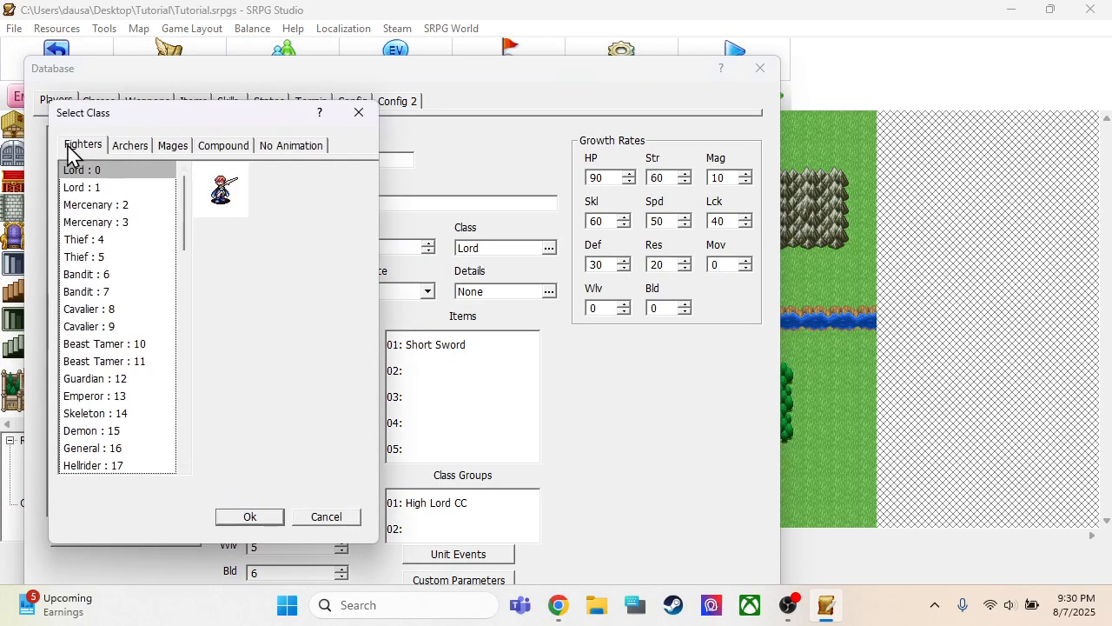
pyautogui.click(217, 154)
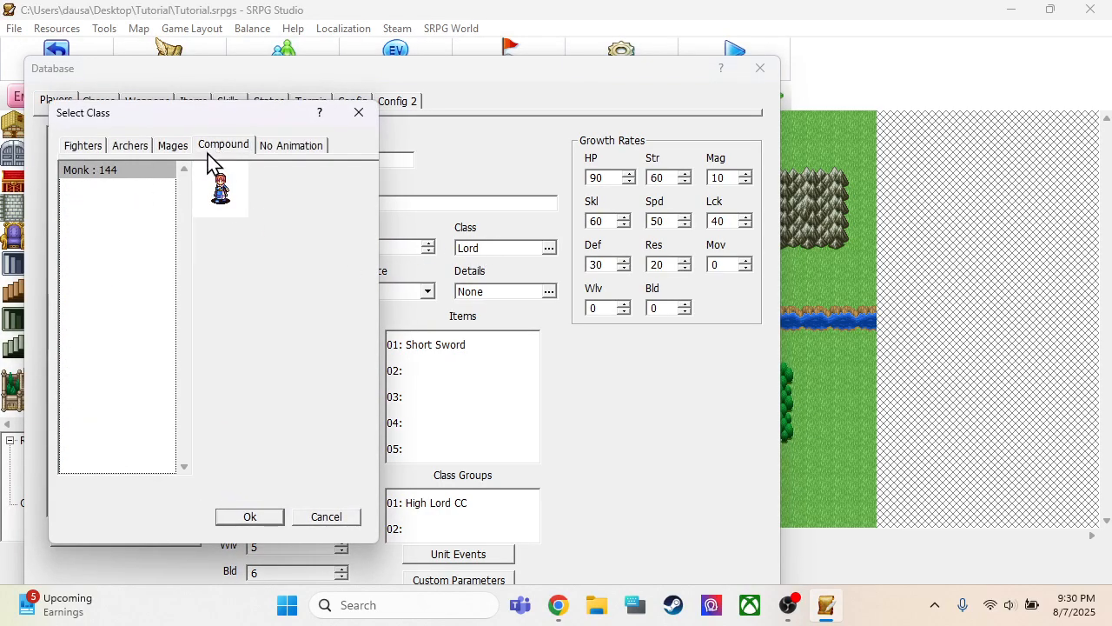
pyautogui.click(238, 521)
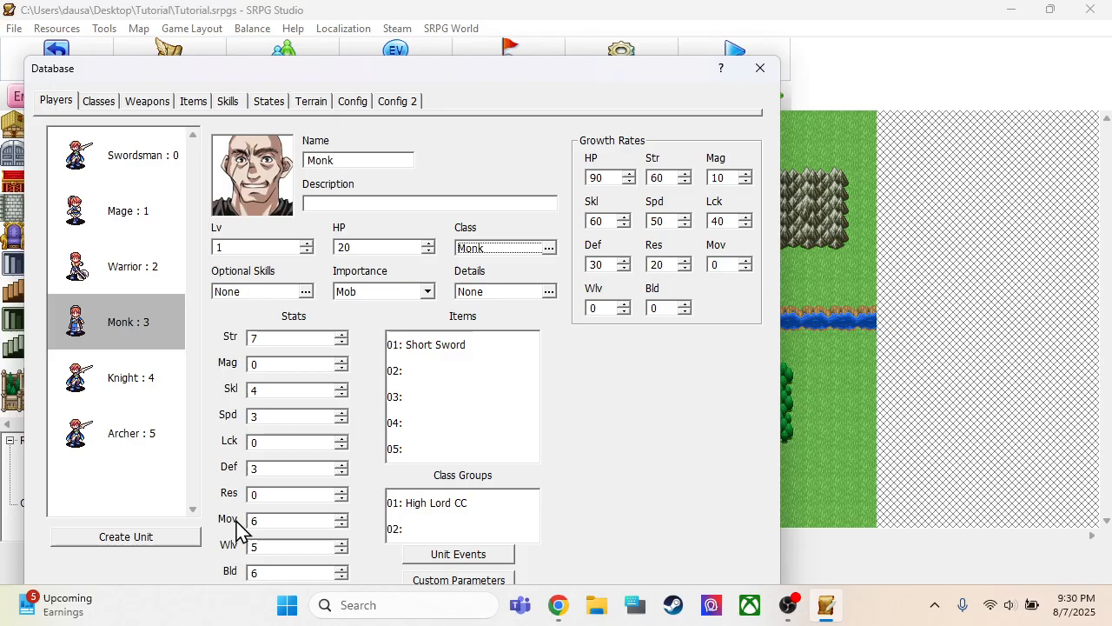
# Check the Physical category for a weapon to put in the Monk unit's first item slot
pyautogui.click(124, 326)
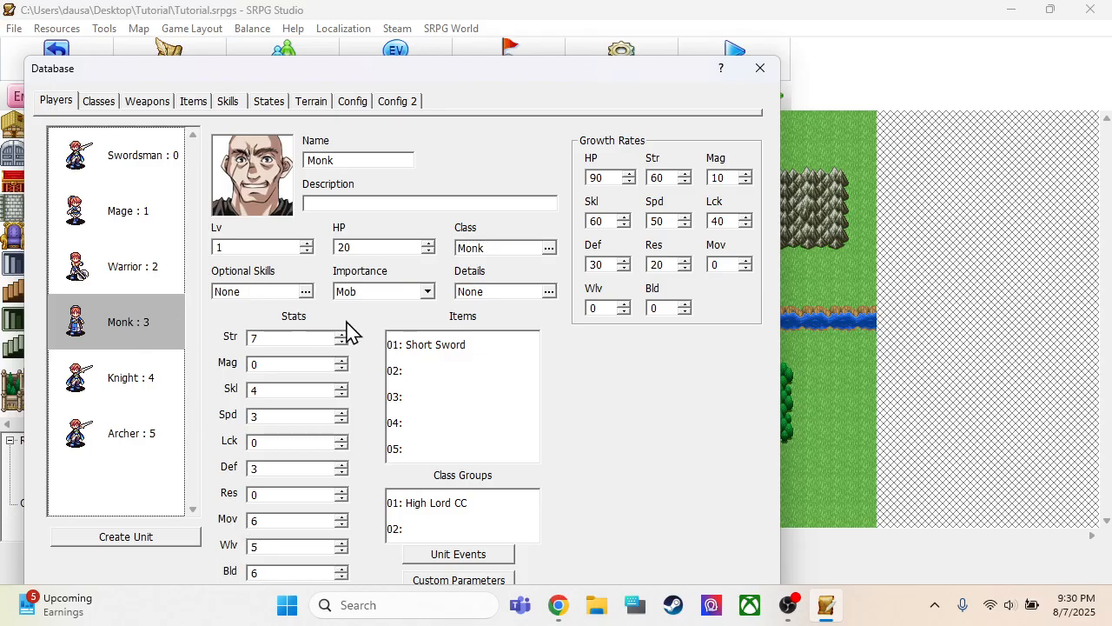
pyautogui.doubleClick(426, 348)
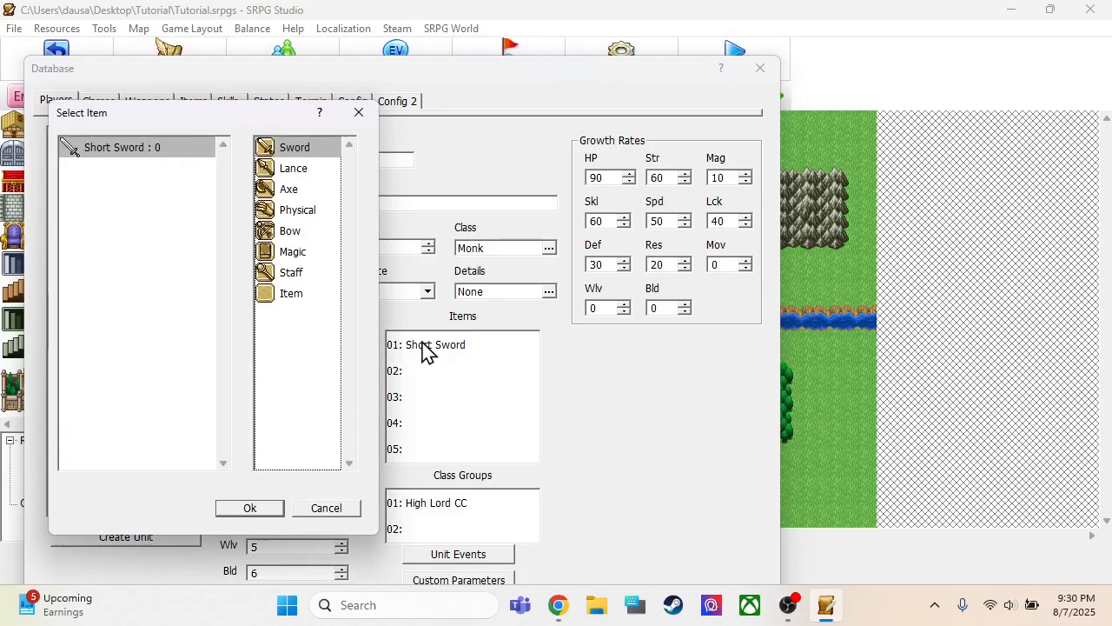
pyautogui.click(279, 215)
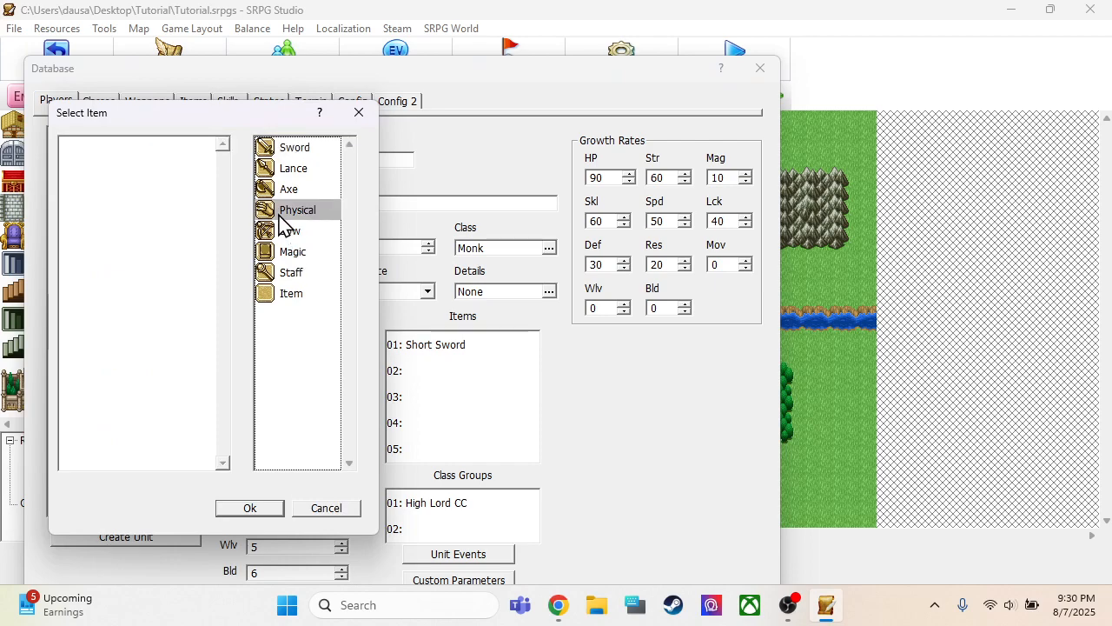
pyautogui.click(271, 509)
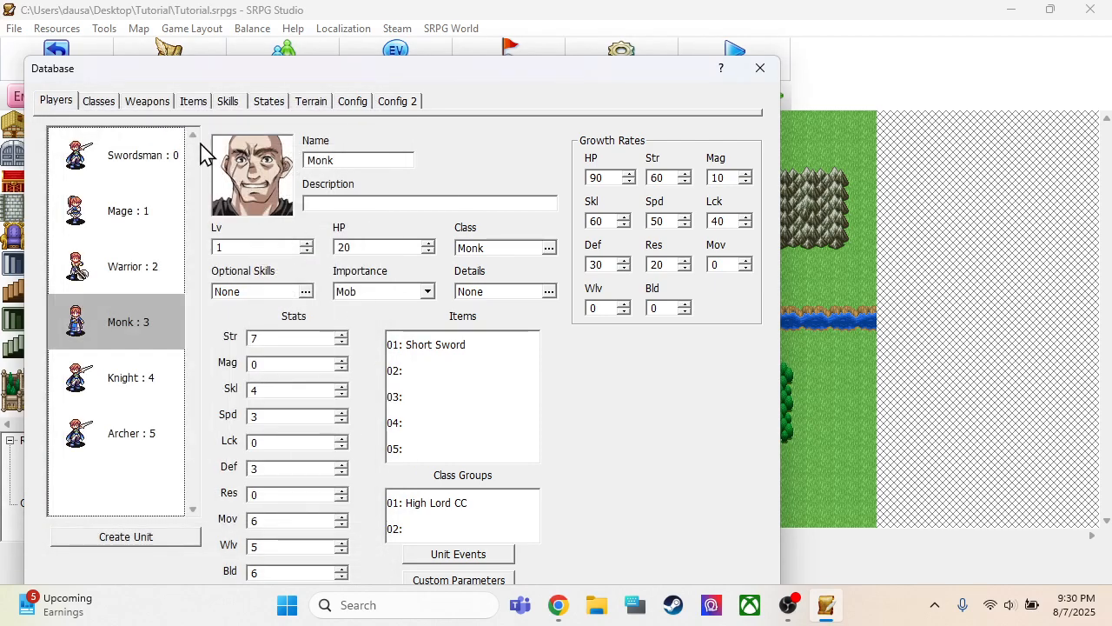
# Create a new weapon and choose the tan hand icon from the runtime Icon set for its original graphic
pyautogui.click(149, 103)
pyautogui.click(117, 271)
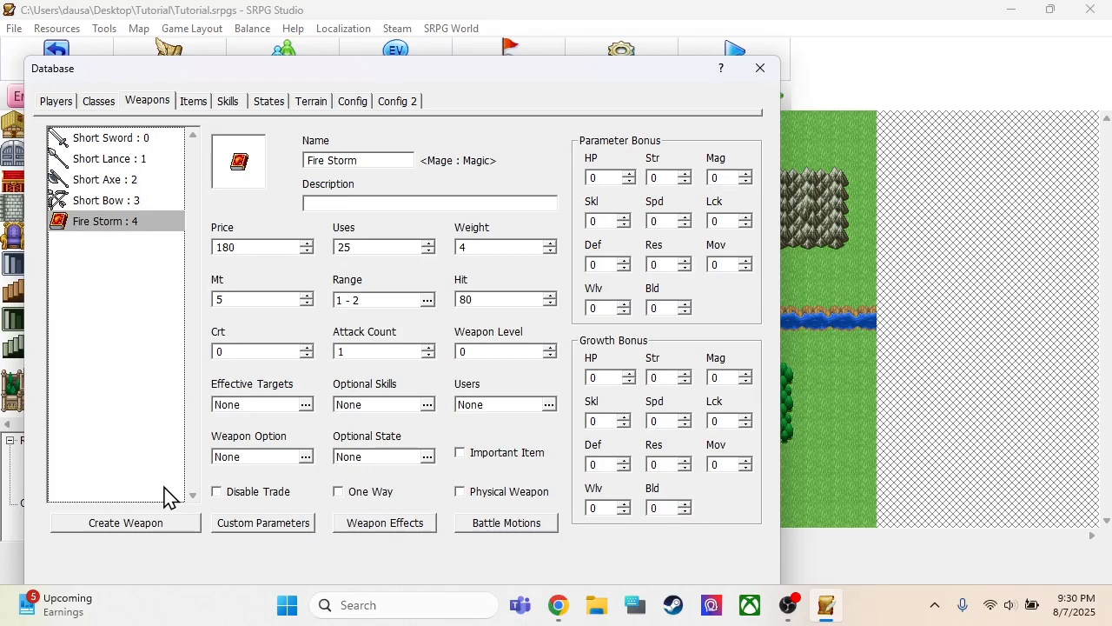
pyautogui.click(149, 527)
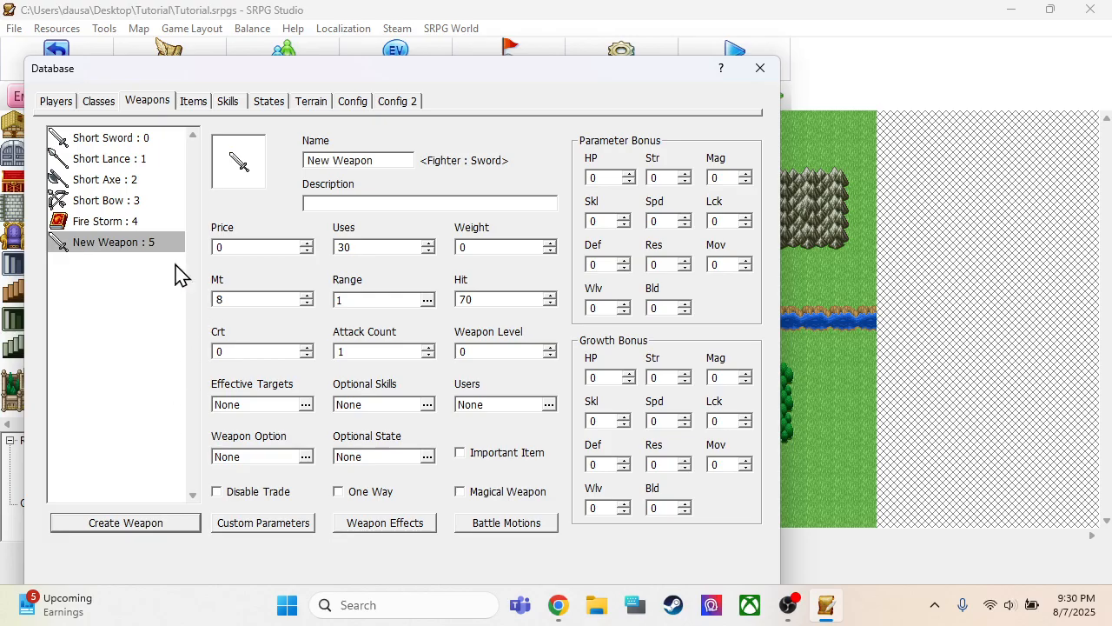
pyautogui.click(239, 160)
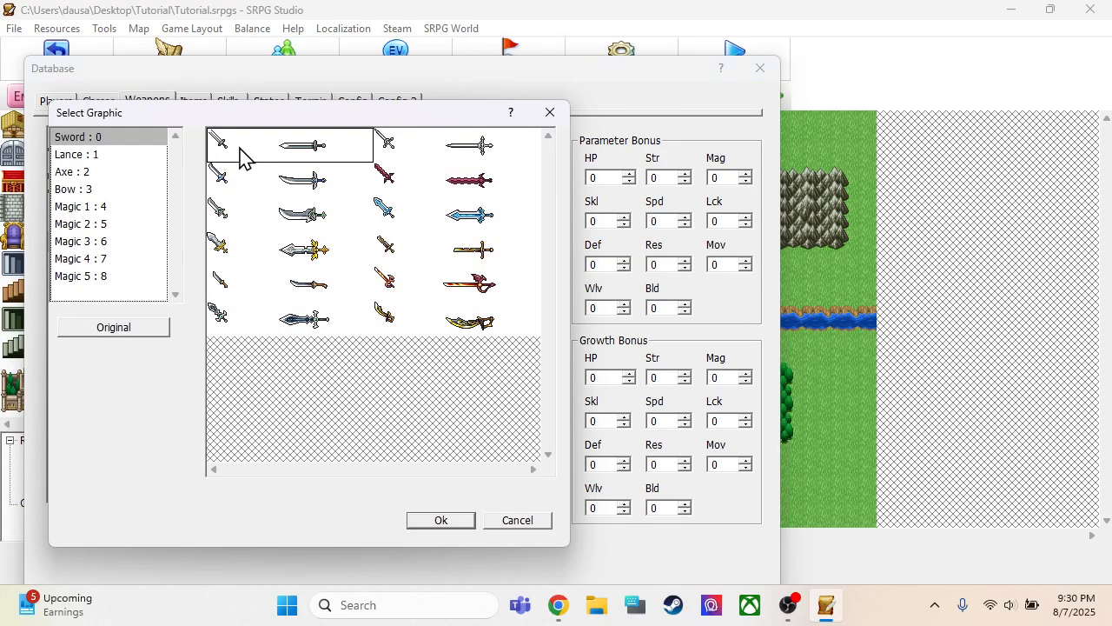
pyautogui.click(97, 327)
pyautogui.click(125, 224)
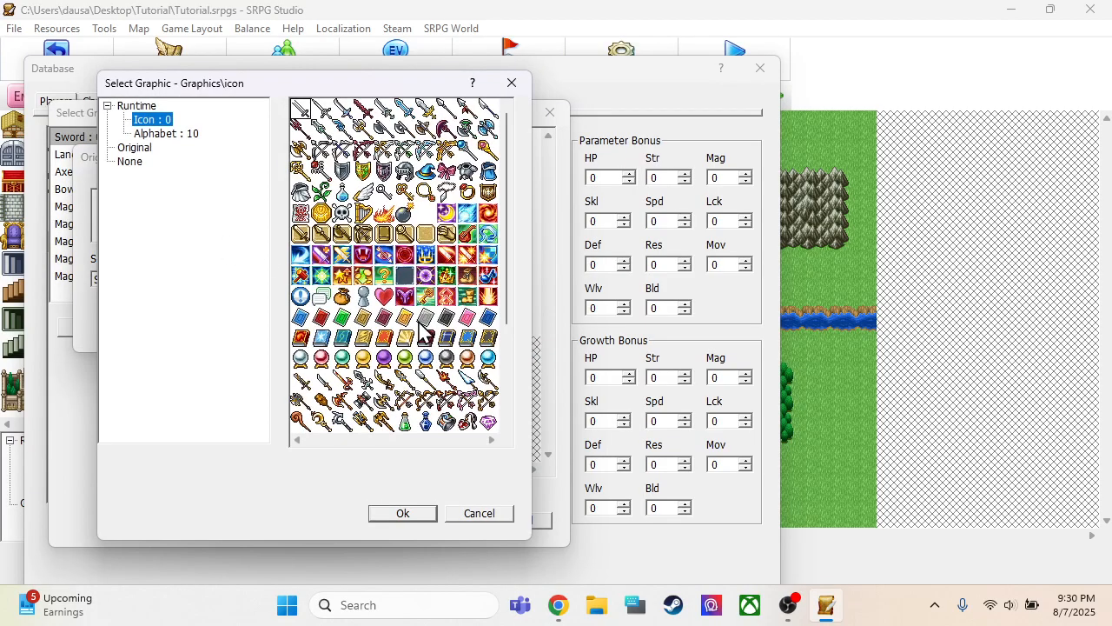
pyautogui.scroll(-3, 421, 304)
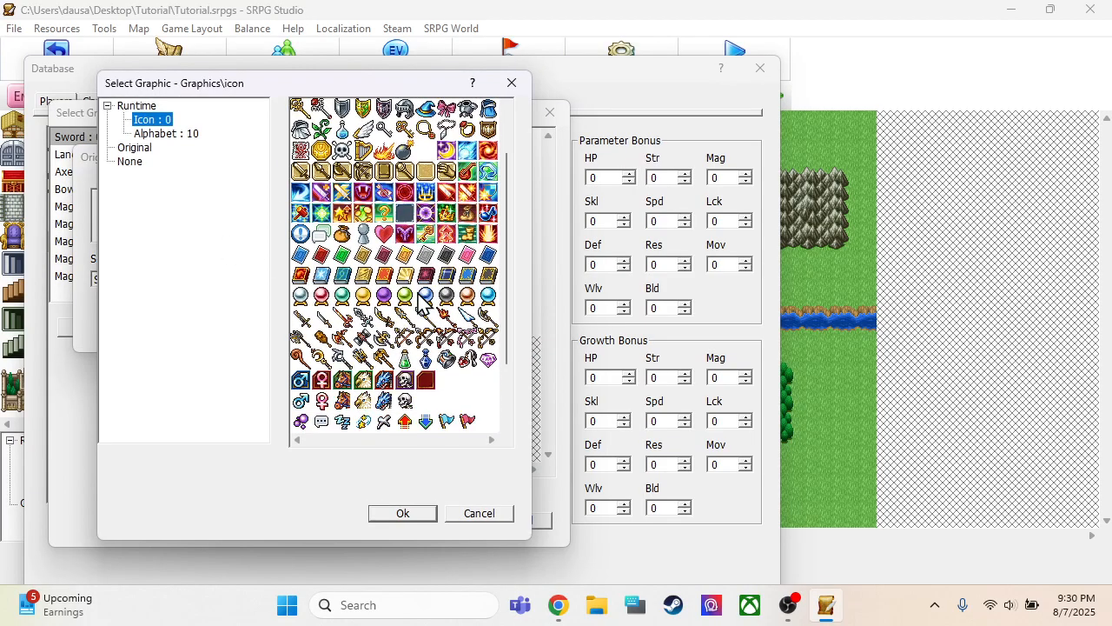
pyautogui.scroll(-1, 421, 299)
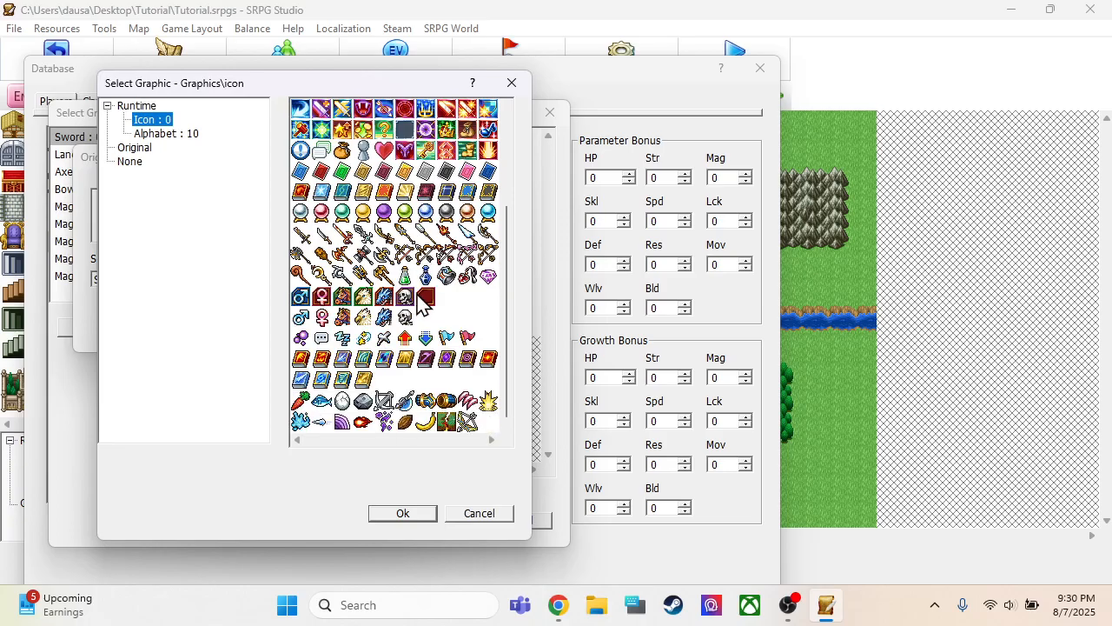
pyautogui.scroll(3, 424, 304)
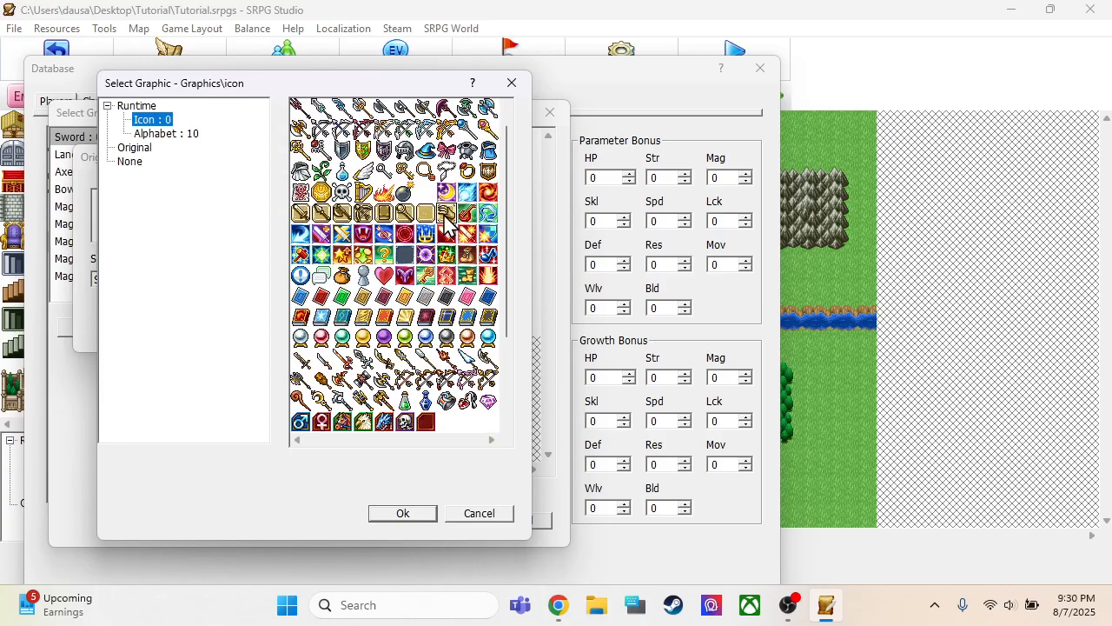
pyautogui.click(405, 515)
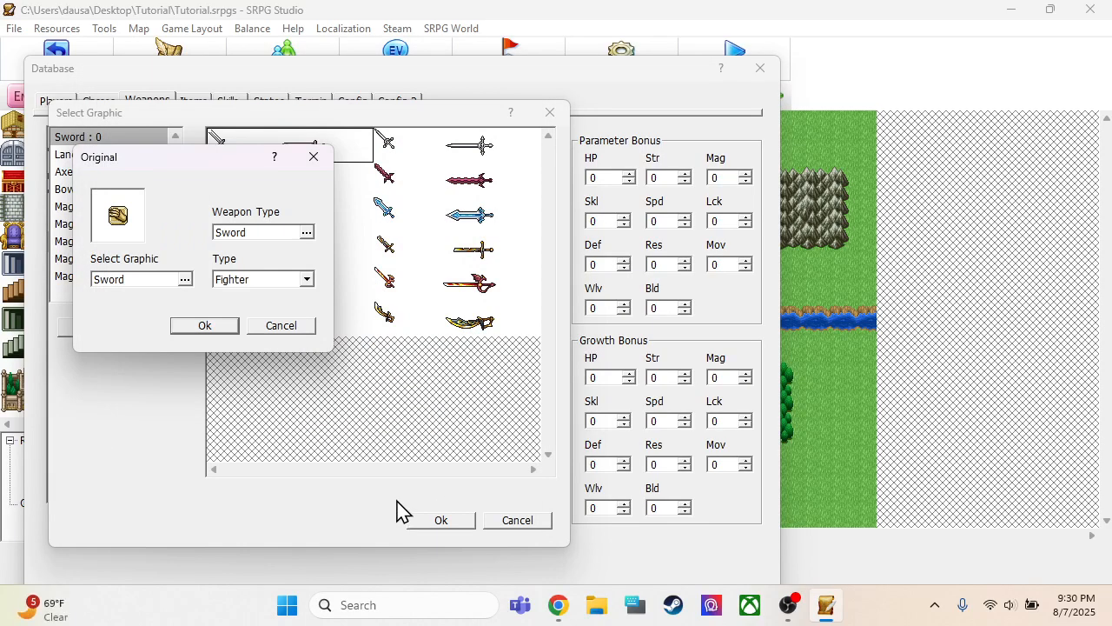
# Set the new weapon's type to Physical in its original graphic settings
pyautogui.click(247, 231)
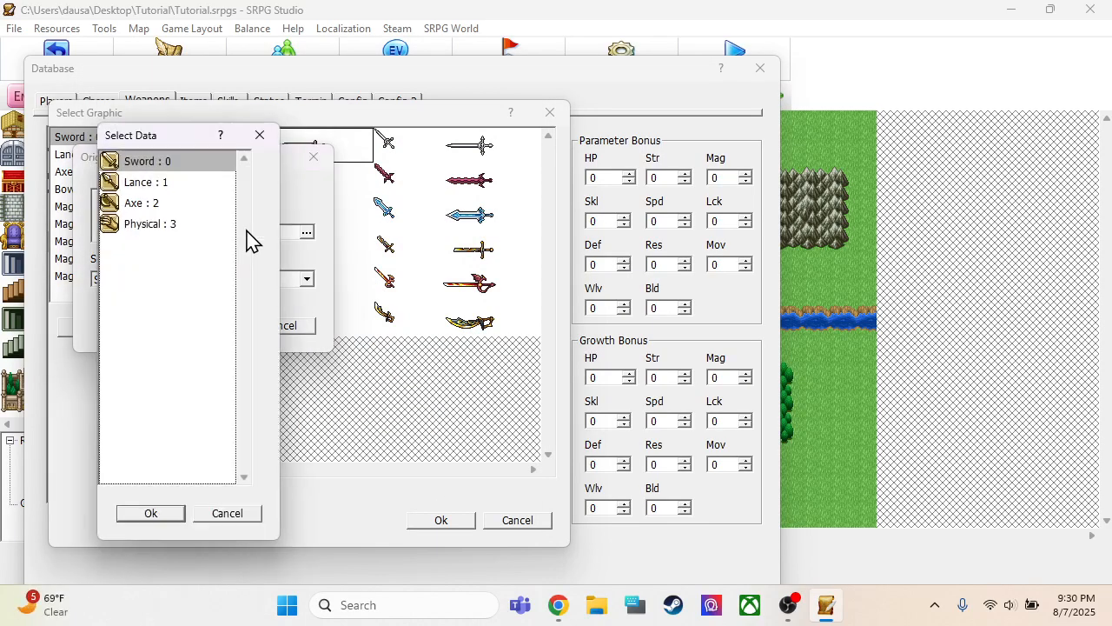
pyautogui.click(143, 224)
pyautogui.click(155, 516)
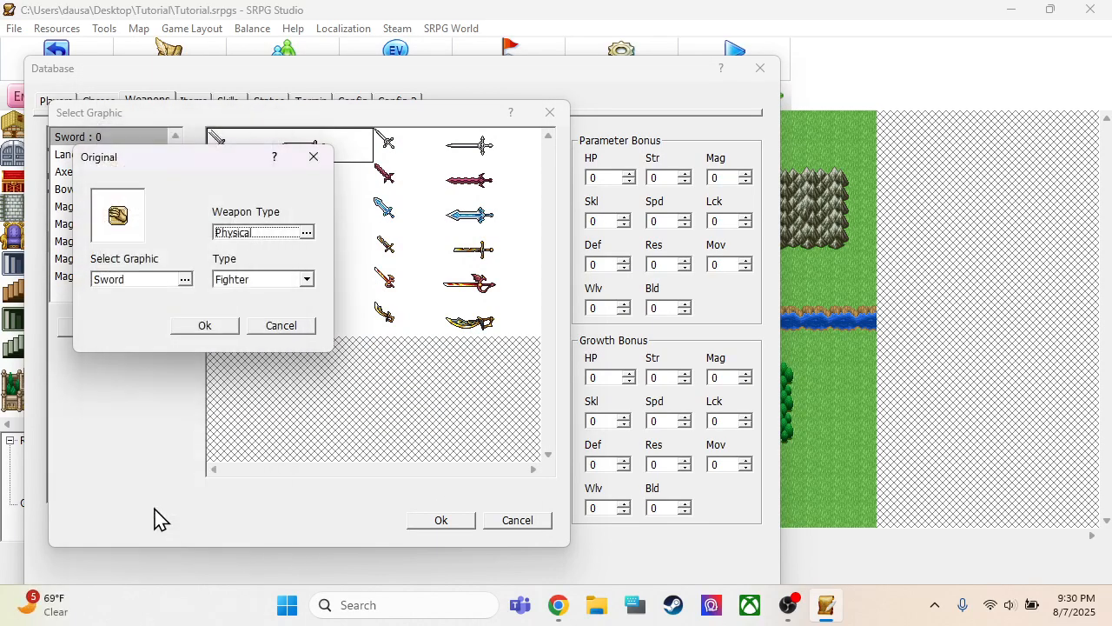
# Use the wooden club from the Axe set as the weapon's battle graphic and keep its type as Fighter
pyautogui.click(135, 280)
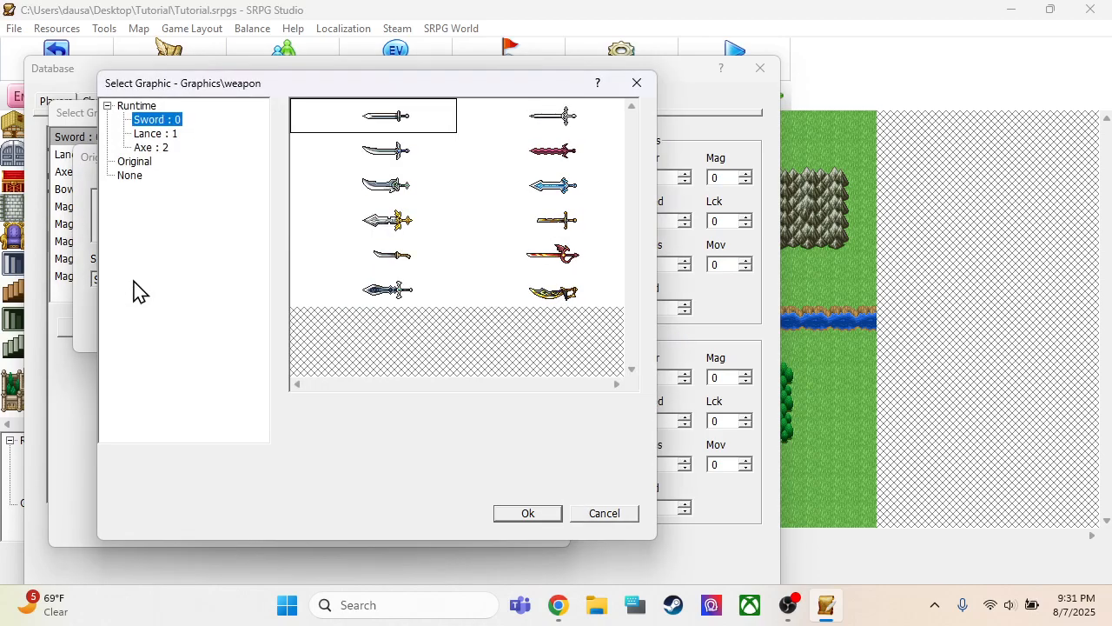
pyautogui.click(152, 135)
pyautogui.click(153, 149)
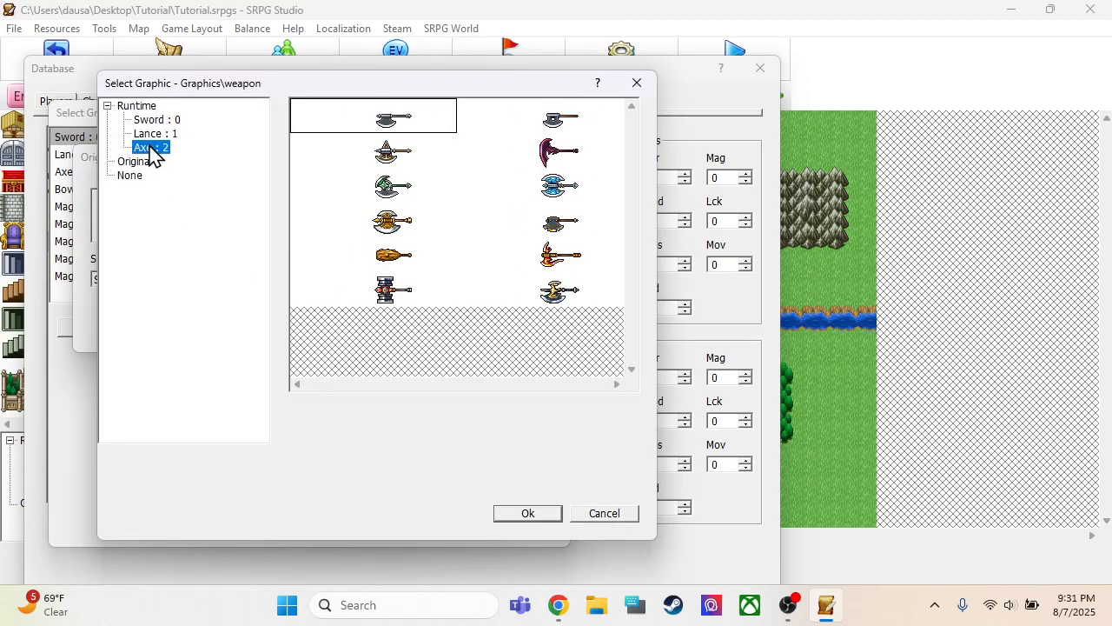
pyautogui.click(395, 260)
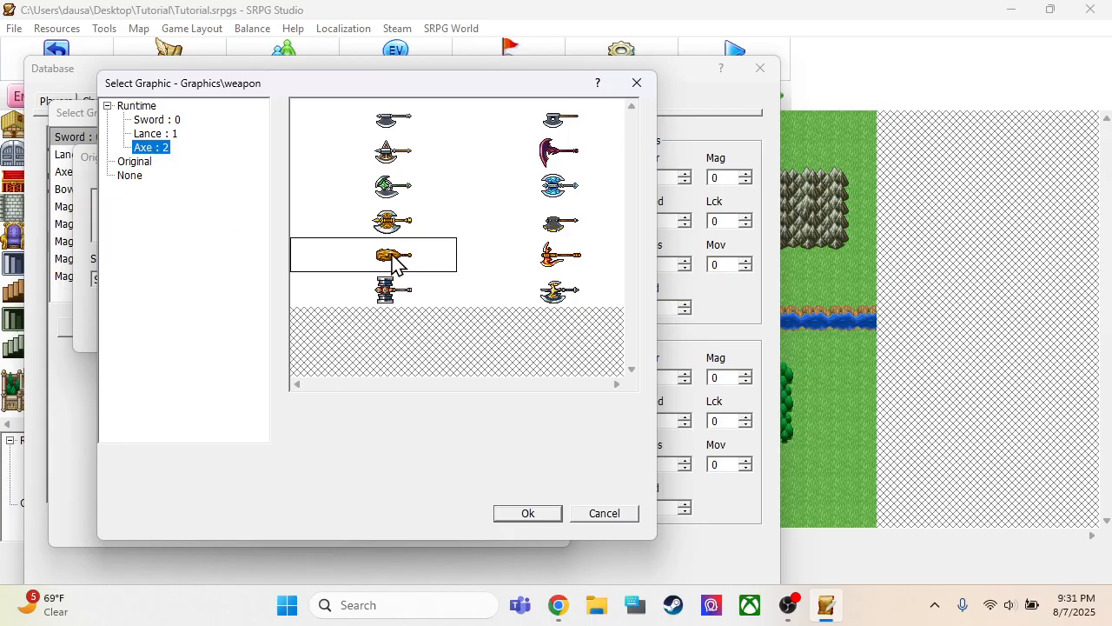
pyautogui.click(528, 514)
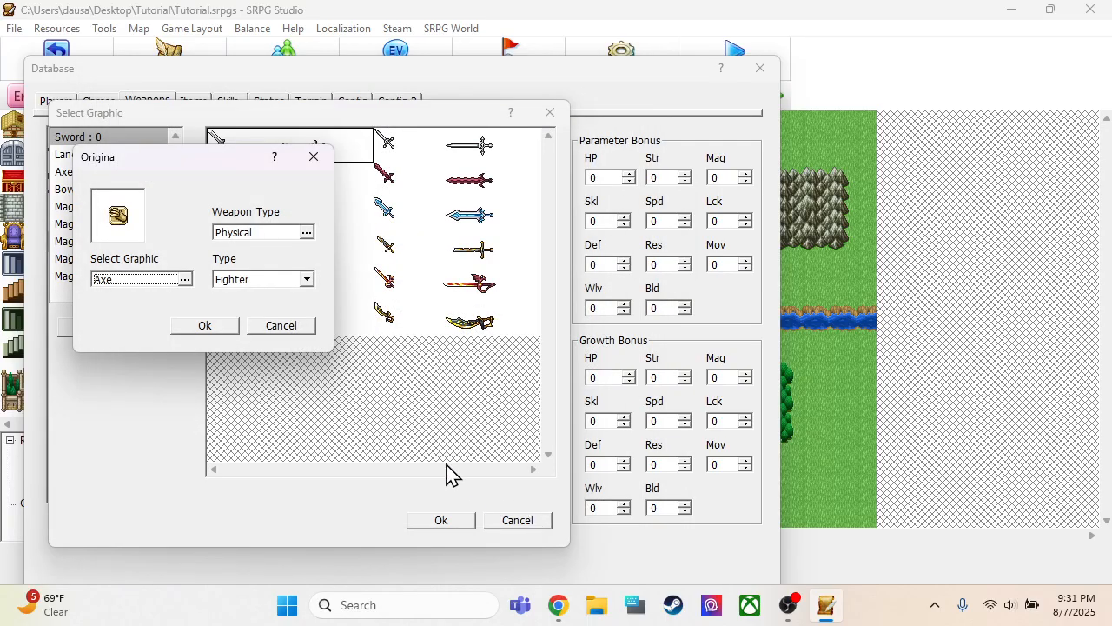
pyautogui.click(236, 280)
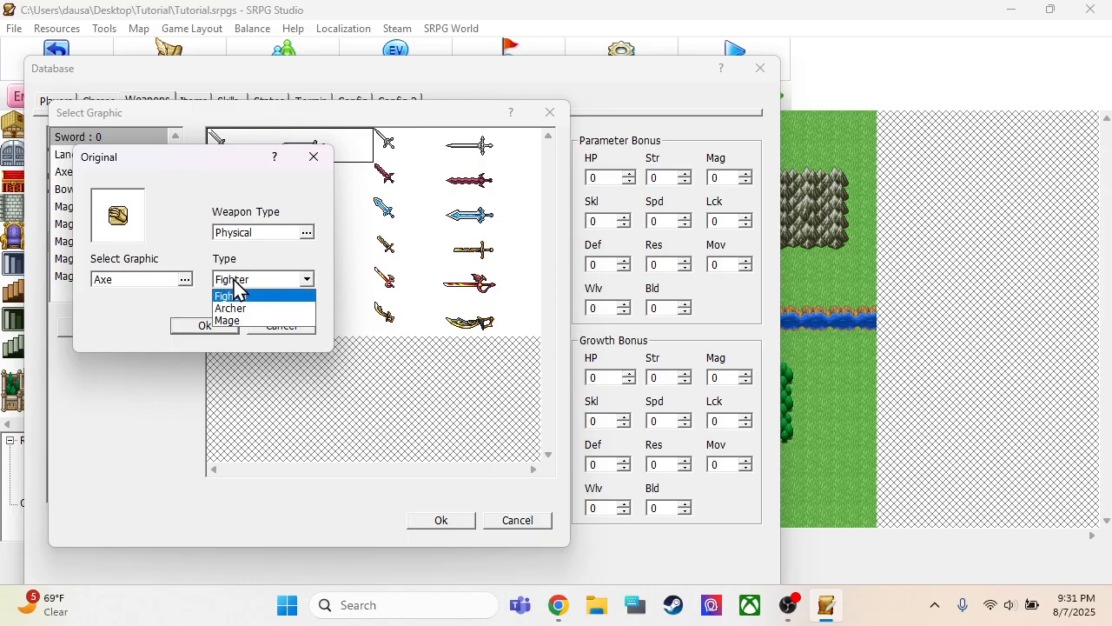
pyautogui.click(235, 295)
pyautogui.click(206, 326)
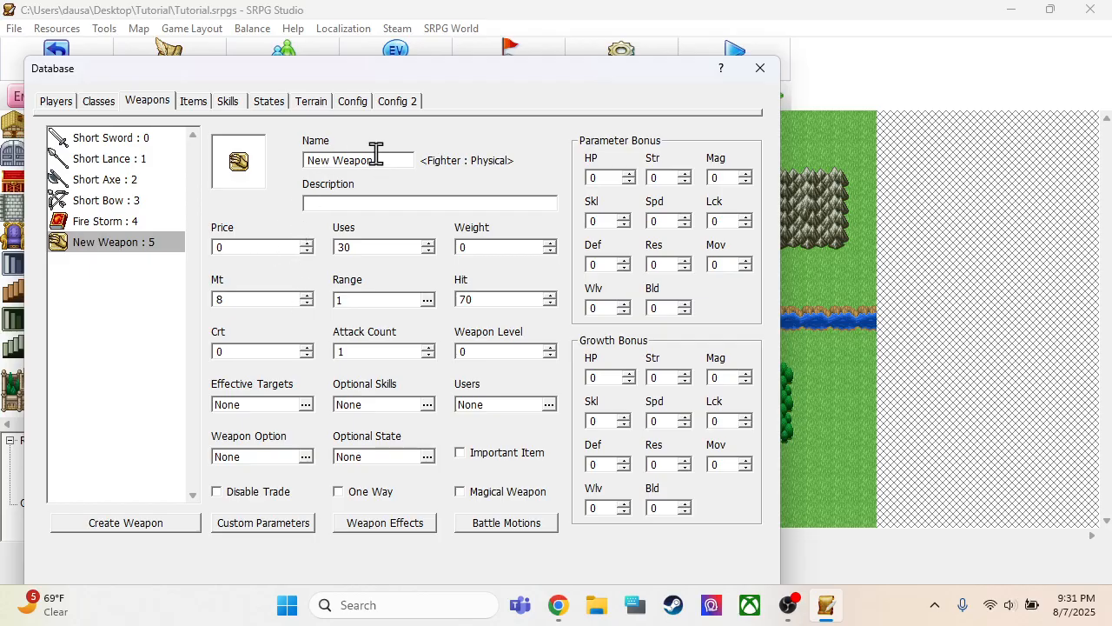
# Name the new weapon Fist and set its uses to 0 and its Mt to 5
pyautogui.moveTo(379, 156); pyautogui.dragTo(4, 155)
pyautogui.write('Fist')
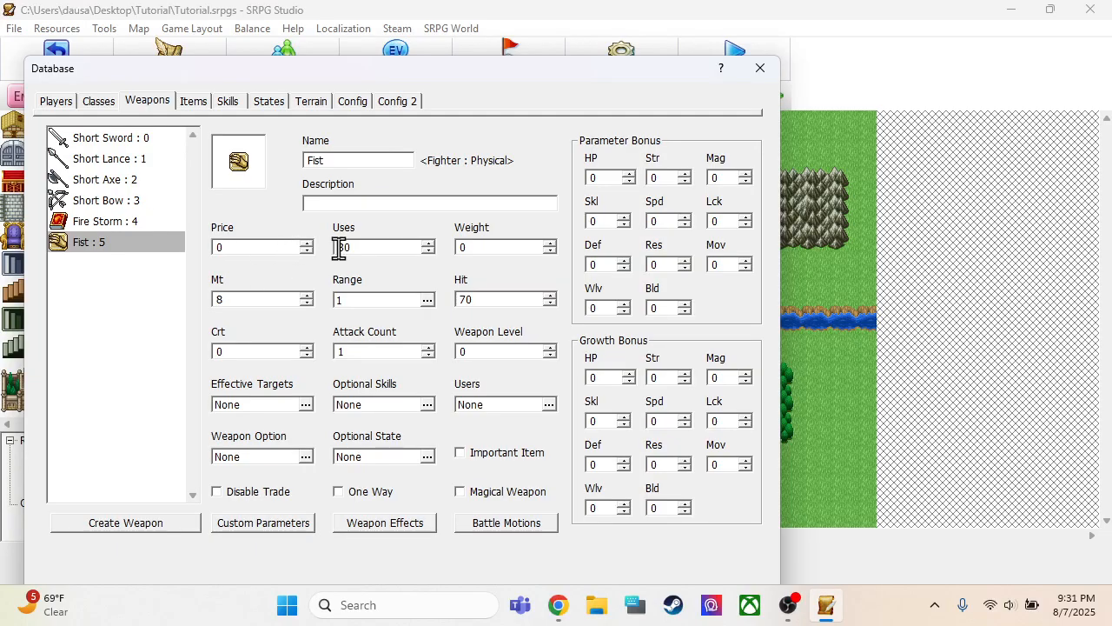
pyautogui.moveTo(369, 247); pyautogui.dragTo(334, 248)
pyautogui.write('0')
pyautogui.click(265, 300)
pyautogui.moveTo(265, 298); pyautogui.dragTo(68, 334)
# Keep the Fist's range at 1 to 1 and open its Hit value for editing
pyautogui.doubleClick(353, 302)
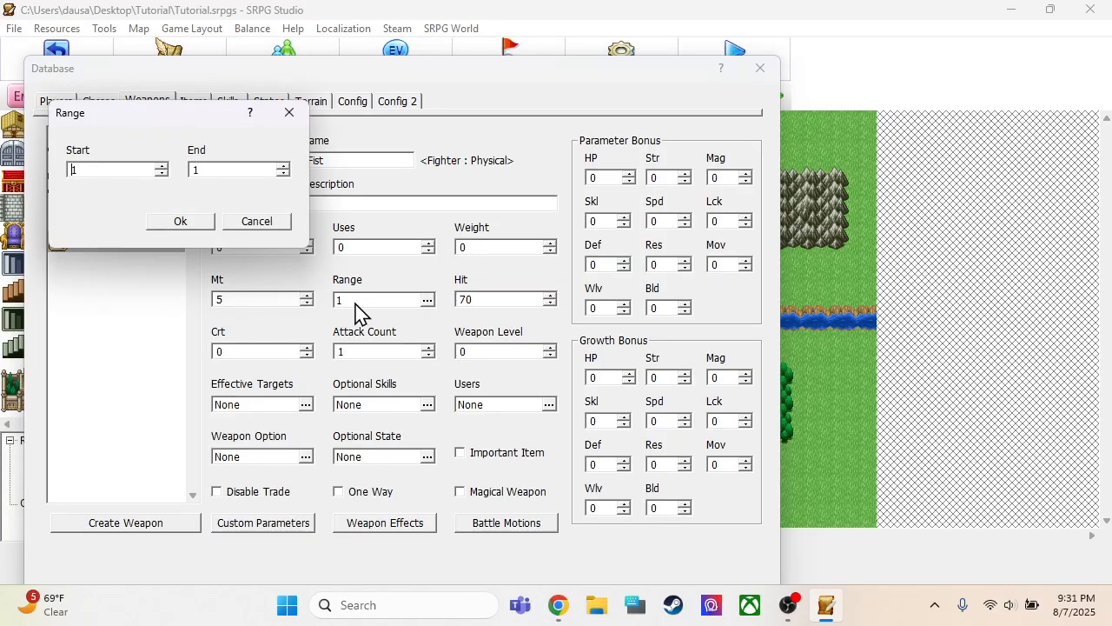
pyautogui.click(180, 221)
pyautogui.press('Tab')
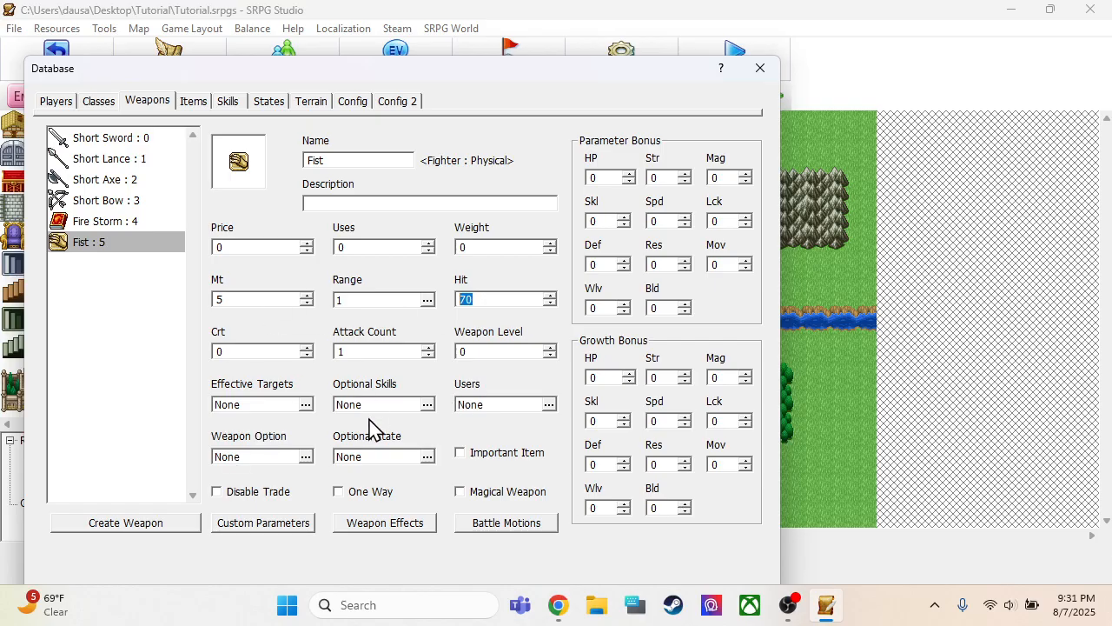
pyautogui.doubleClick(492, 298)
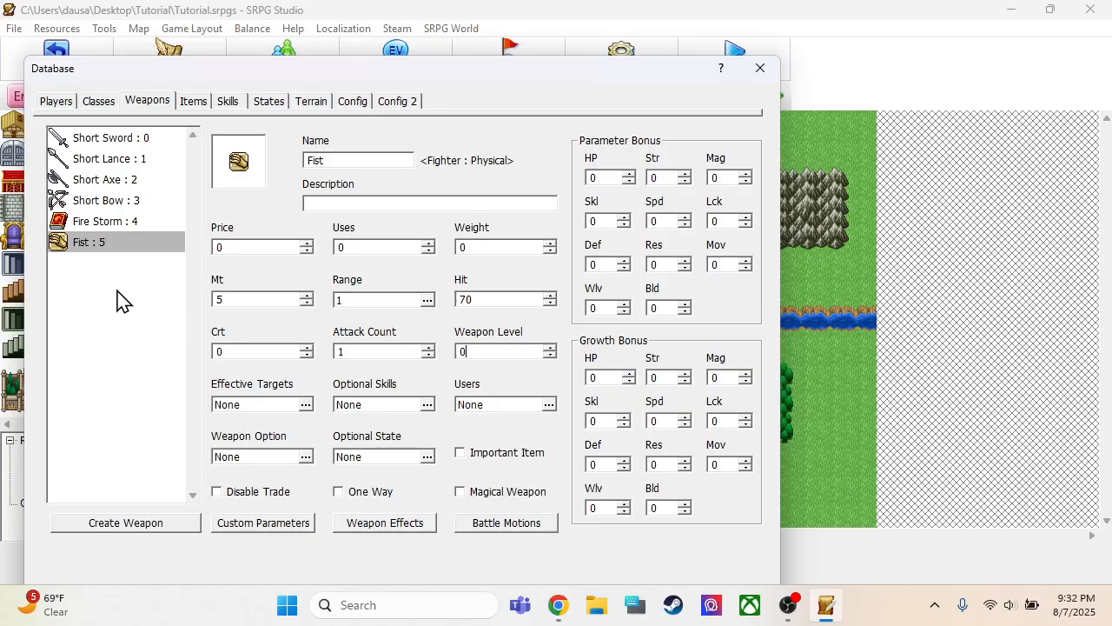
# Replace the Short Sword in the Monk unit's first item slot with the Fist weapon
pyautogui.click(102, 104)
pyautogui.click(57, 102)
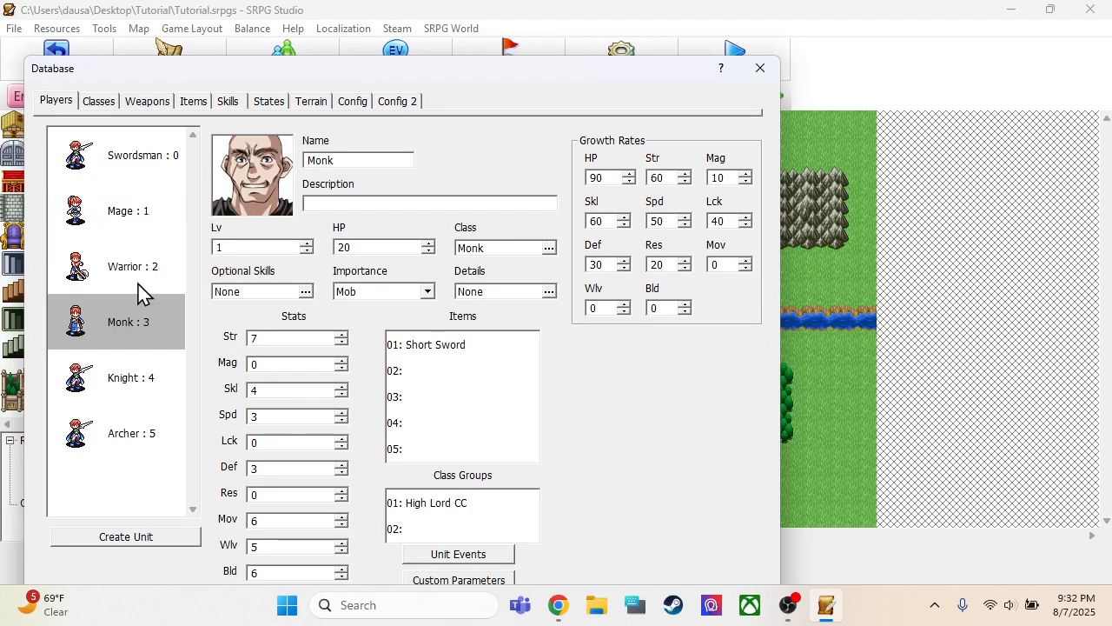
pyautogui.click(134, 327)
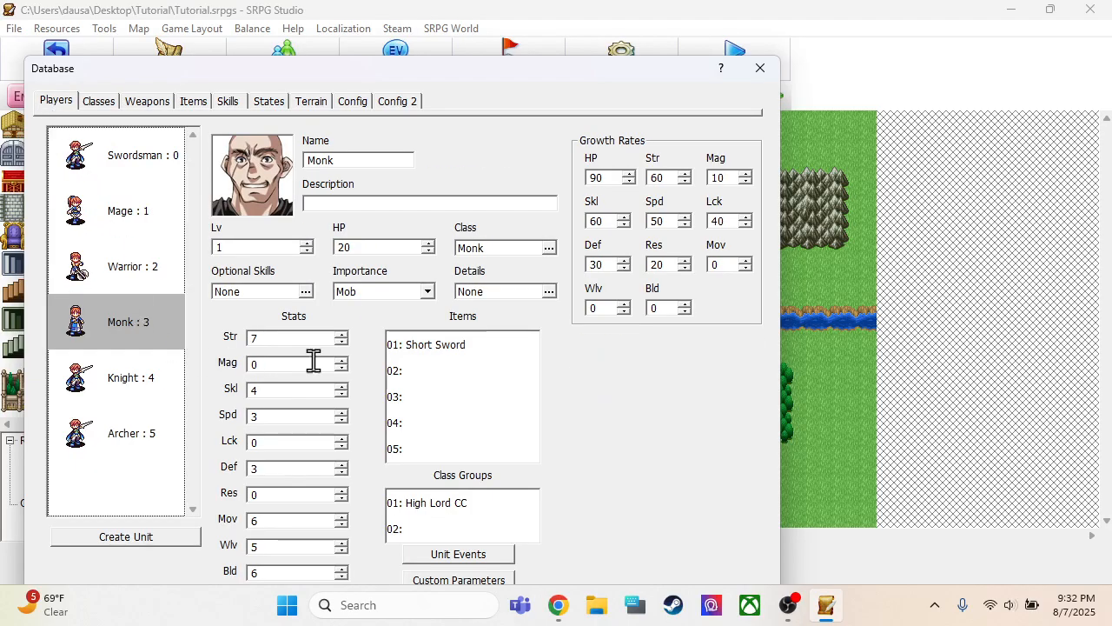
pyautogui.doubleClick(410, 348)
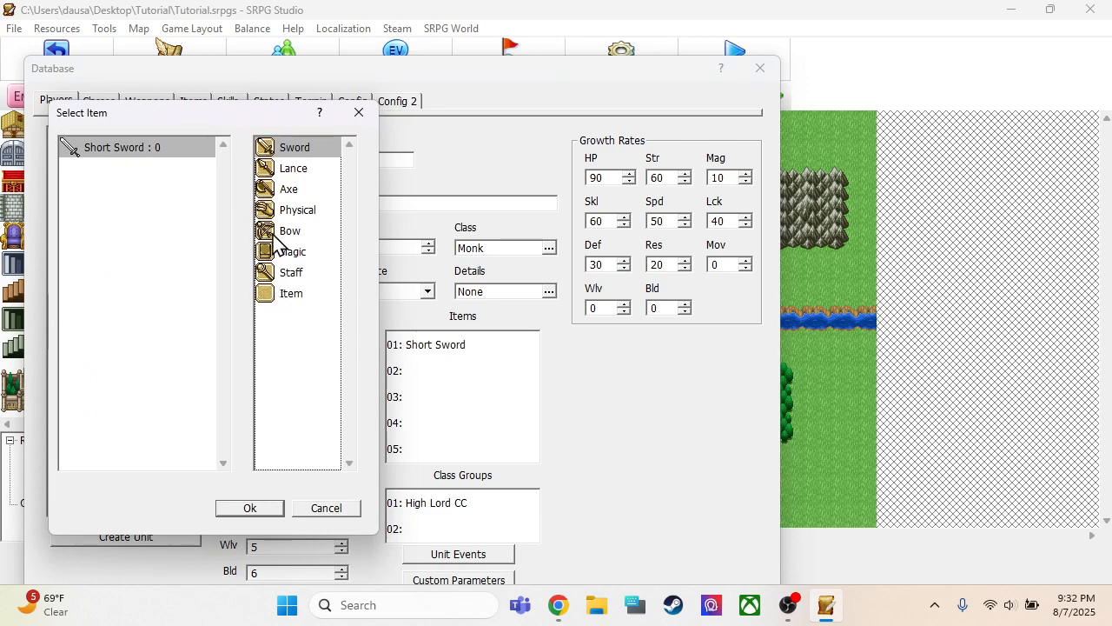
pyautogui.click(280, 213)
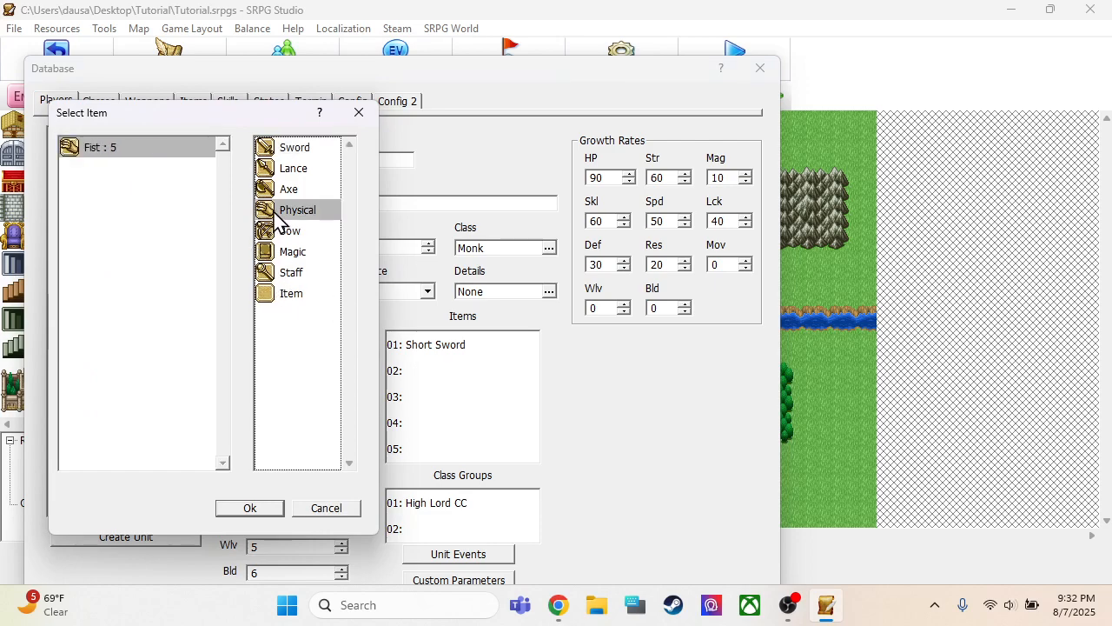
pyautogui.click(266, 511)
# Replace the Warrior unit's Short Sword with the Short Axe
pyautogui.click(149, 260)
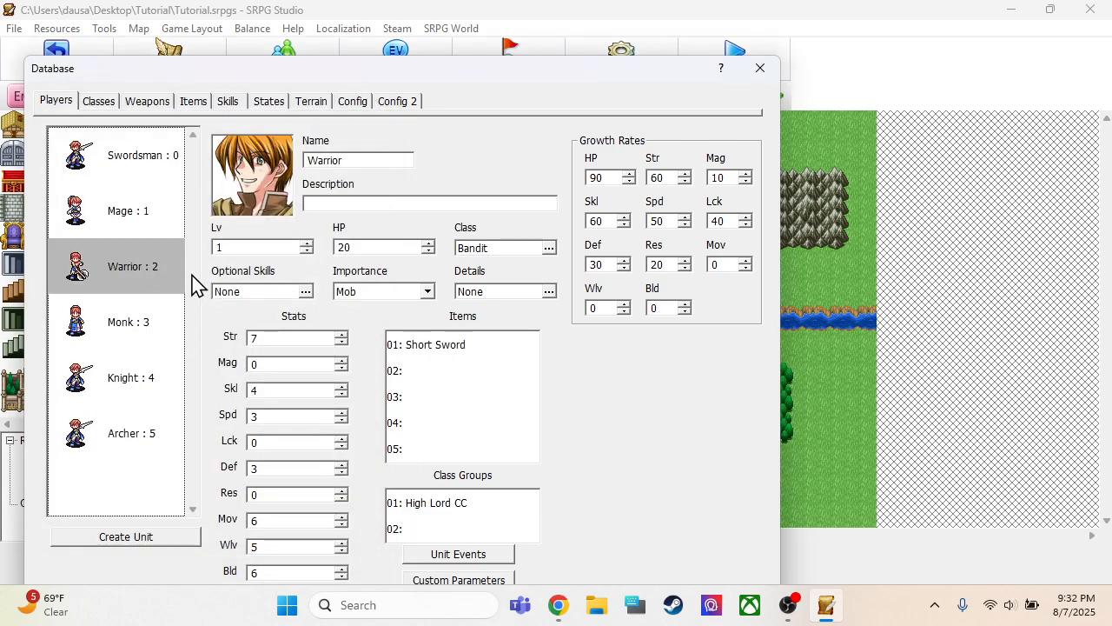
pyautogui.doubleClick(458, 348)
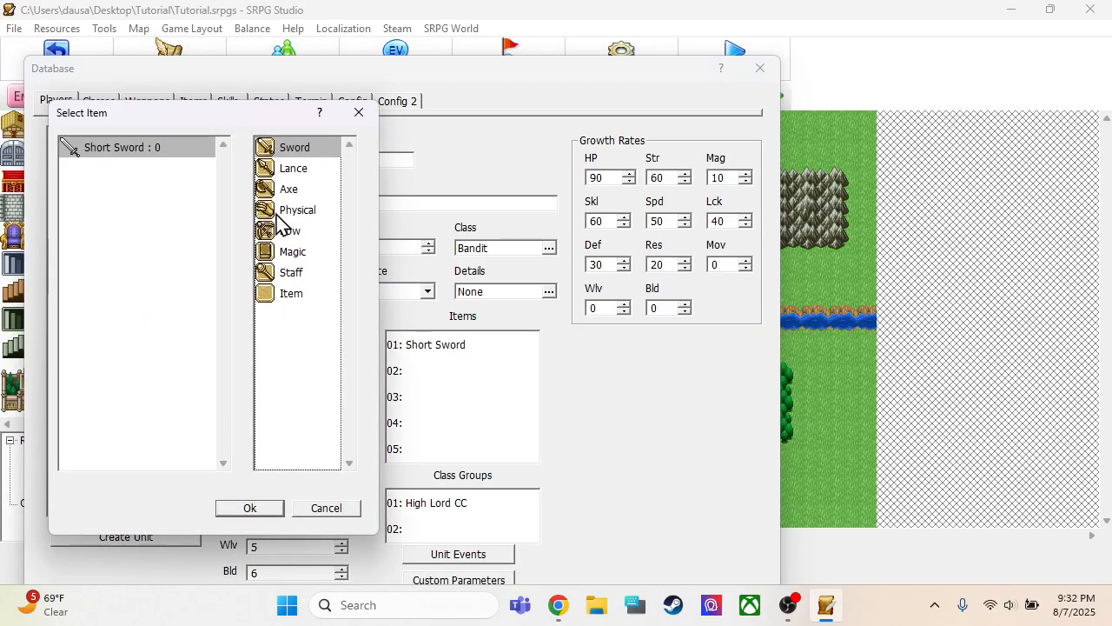
pyautogui.click(281, 187)
pyautogui.click(136, 151)
pyautogui.click(251, 509)
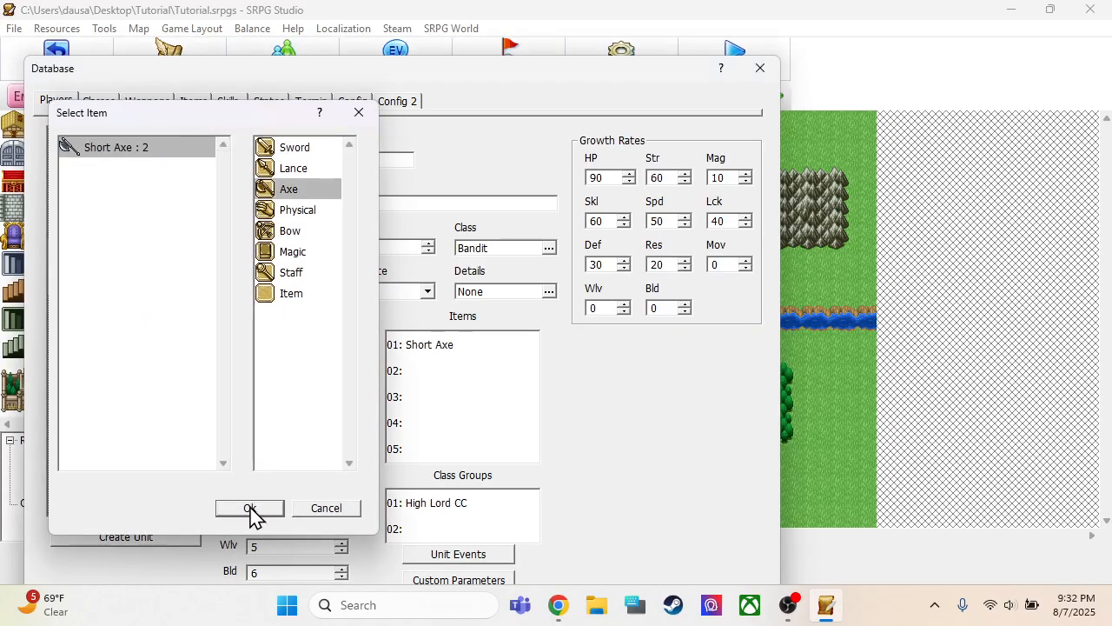
# Replace the Mage unit's Short Sword with the Fire Storm magic
pyautogui.click(141, 211)
pyautogui.doubleClick(423, 346)
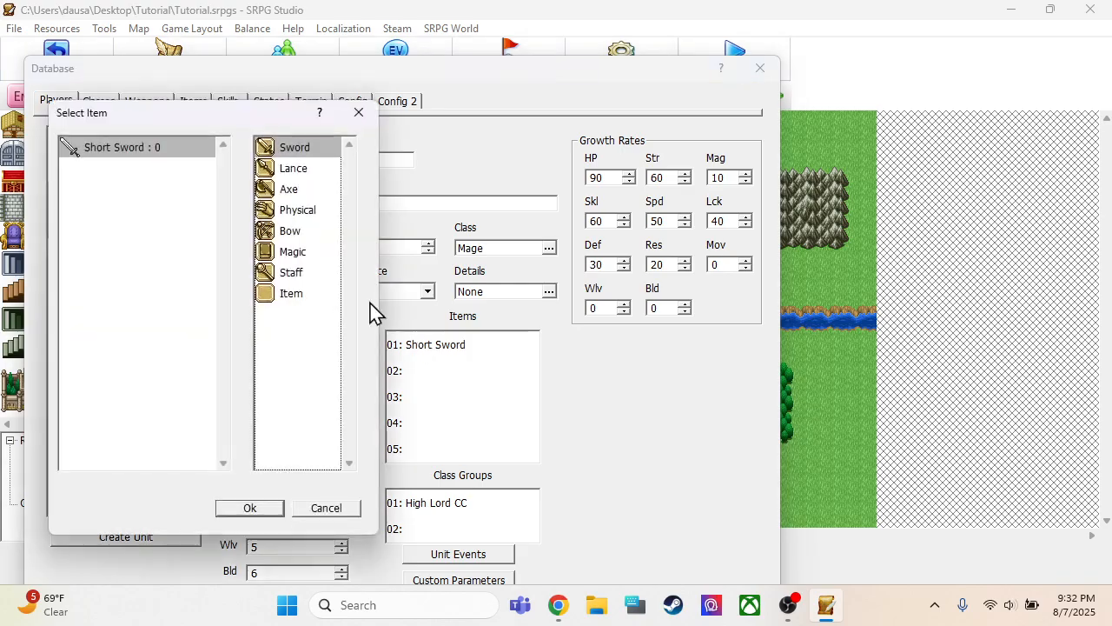
pyautogui.click(296, 258)
pyautogui.click(160, 149)
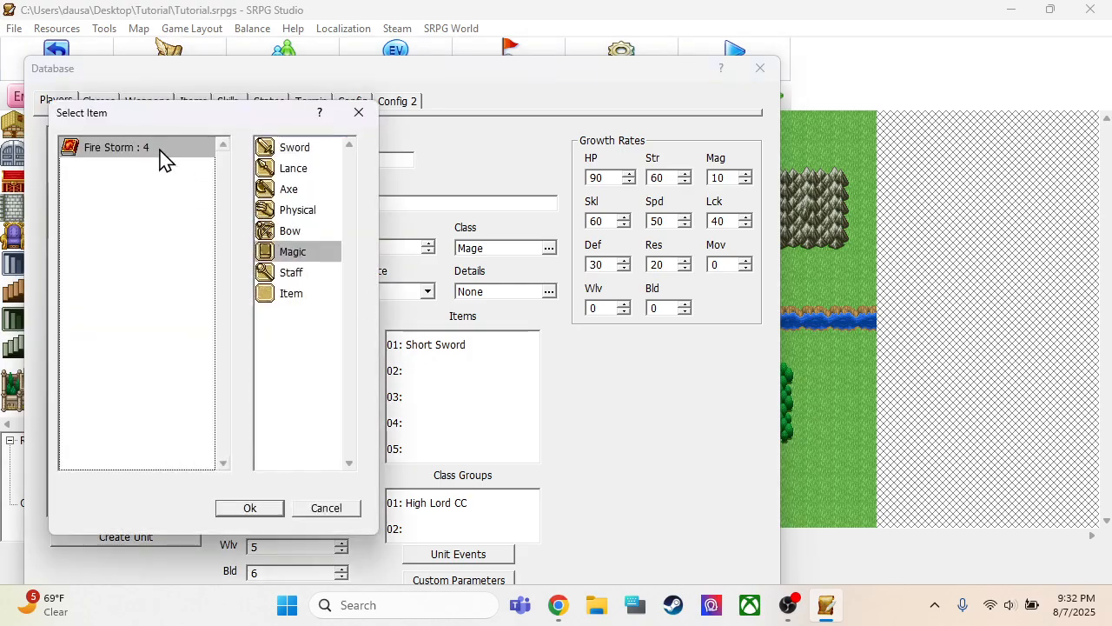
pyautogui.click(251, 508)
# Change the Knight unit's class to Cavalier : 8 from the Fighters classes
pyautogui.click(141, 320)
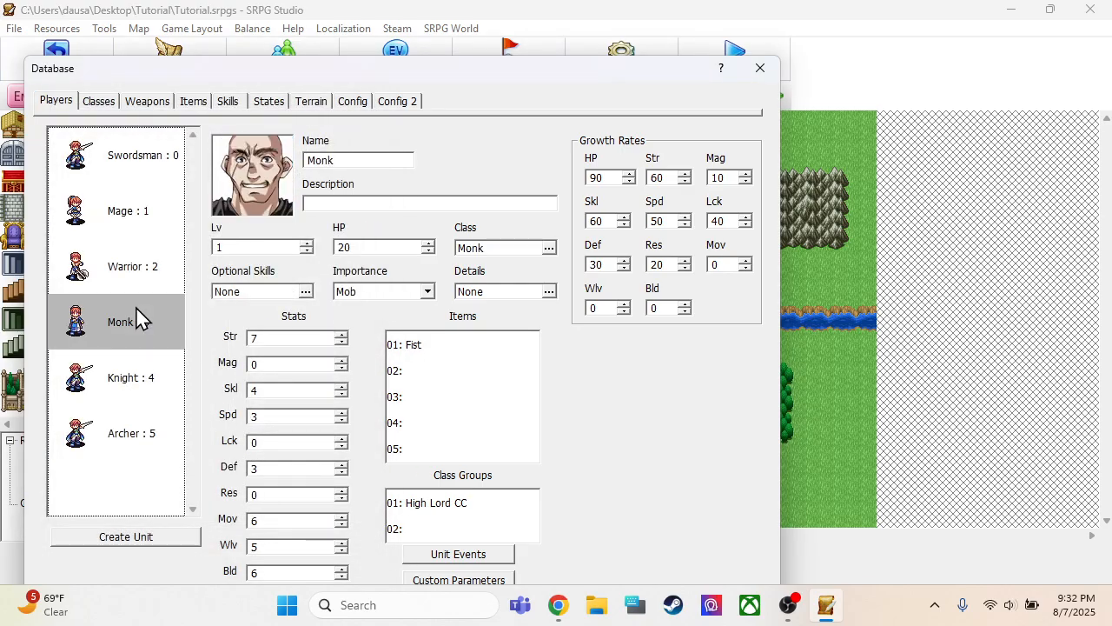
pyautogui.click(120, 379)
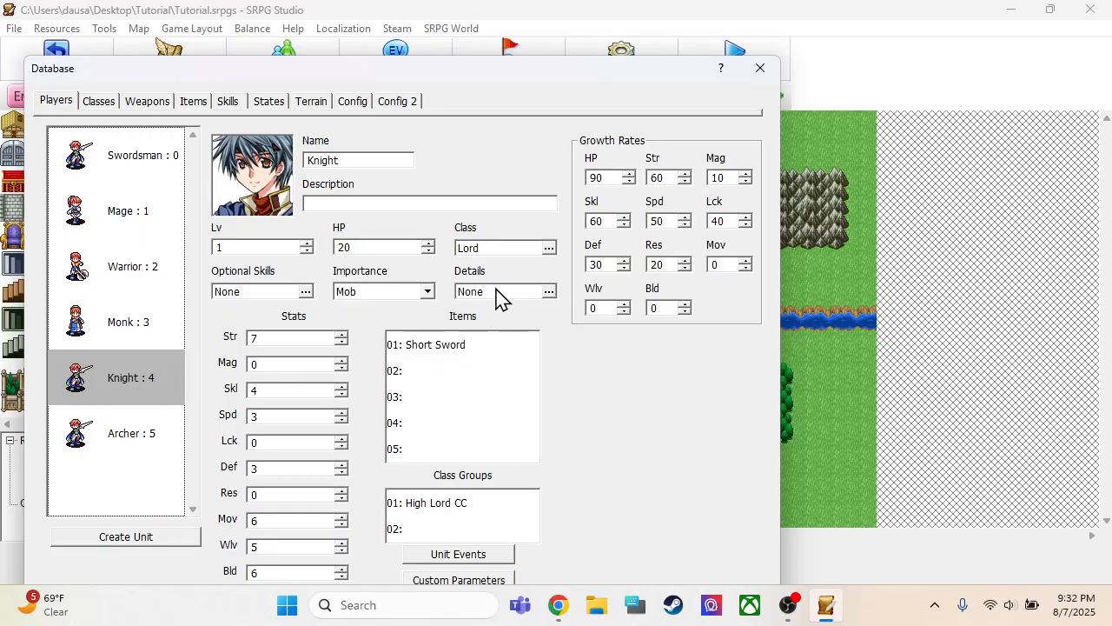
pyautogui.click(498, 251)
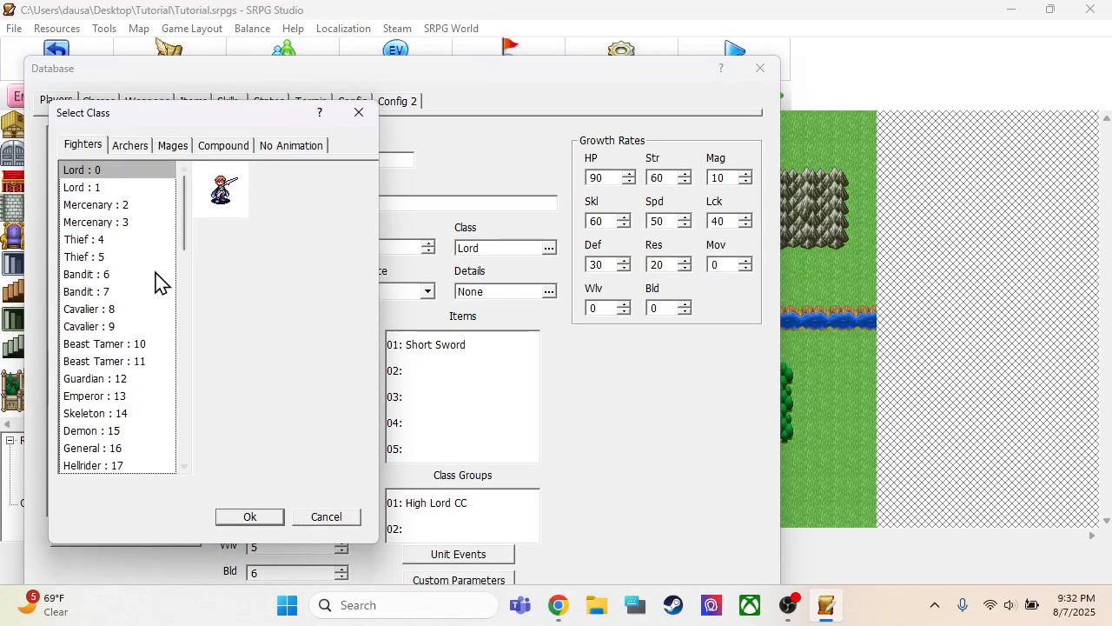
pyautogui.scroll(-1, 144, 299)
pyautogui.scroll(-1, 140, 306)
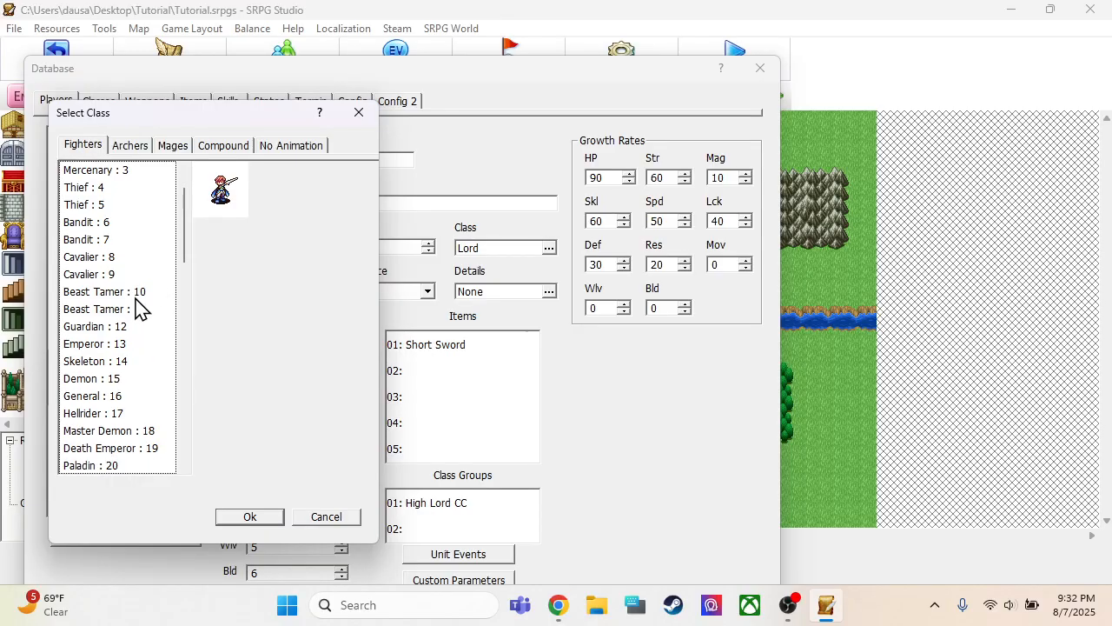
pyautogui.scroll(3, 137, 306)
pyautogui.click(92, 311)
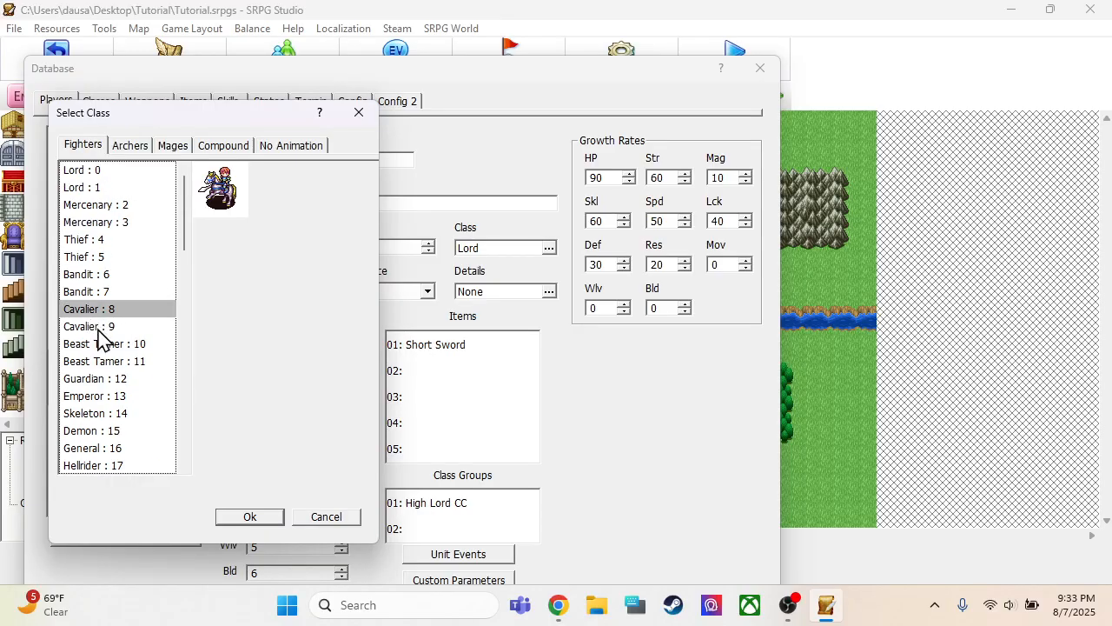
pyautogui.click(240, 516)
# Replace the Knight unit's Short Sword with the Short Lance
pyautogui.doubleClick(450, 348)
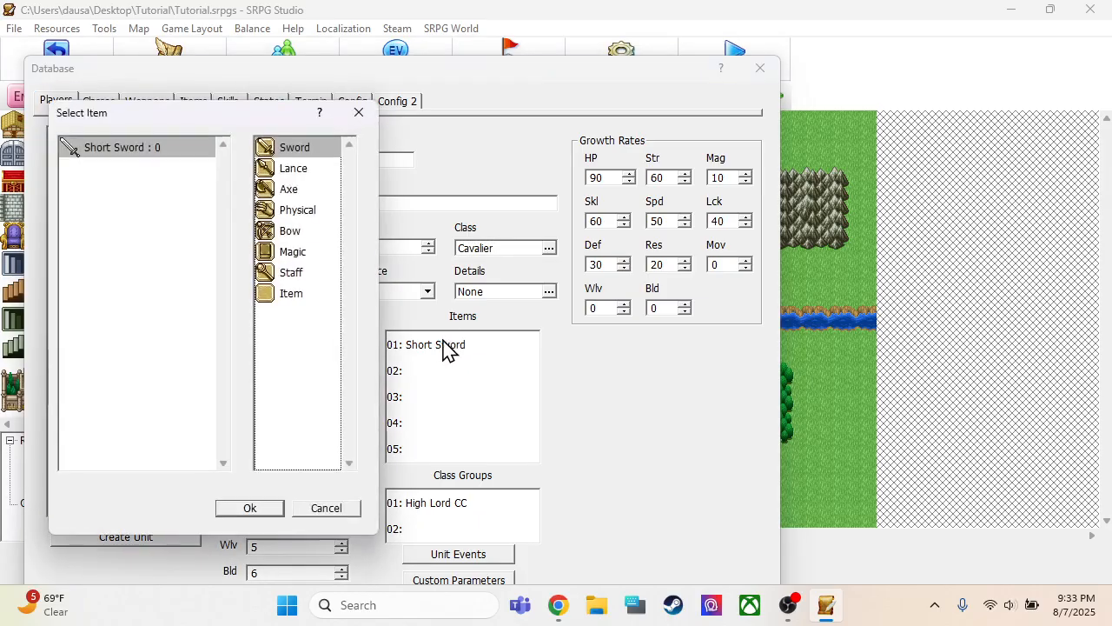
pyautogui.click(281, 173)
pyautogui.click(207, 173)
pyautogui.click(244, 508)
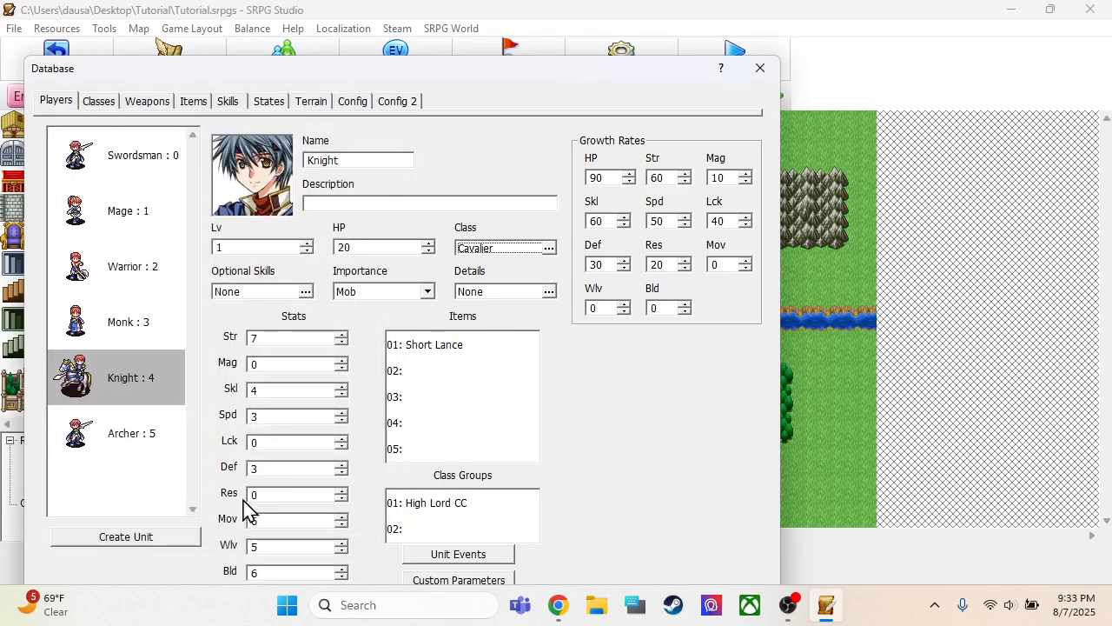
# Change the Archer unit's class to Archer from the Archers classes
pyautogui.click(146, 428)
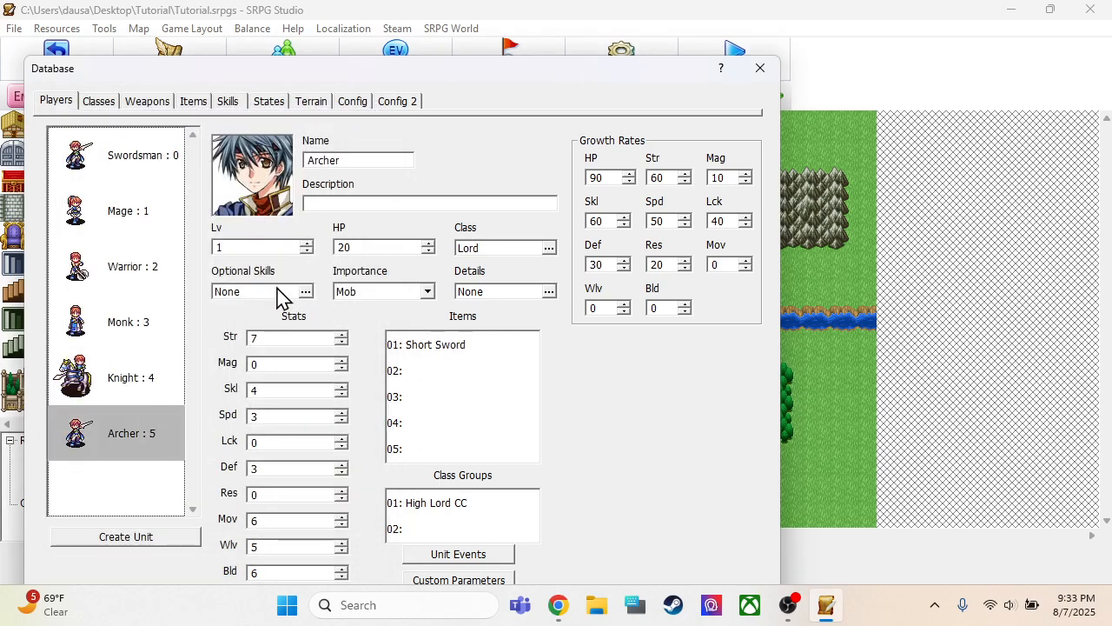
pyautogui.click(469, 249)
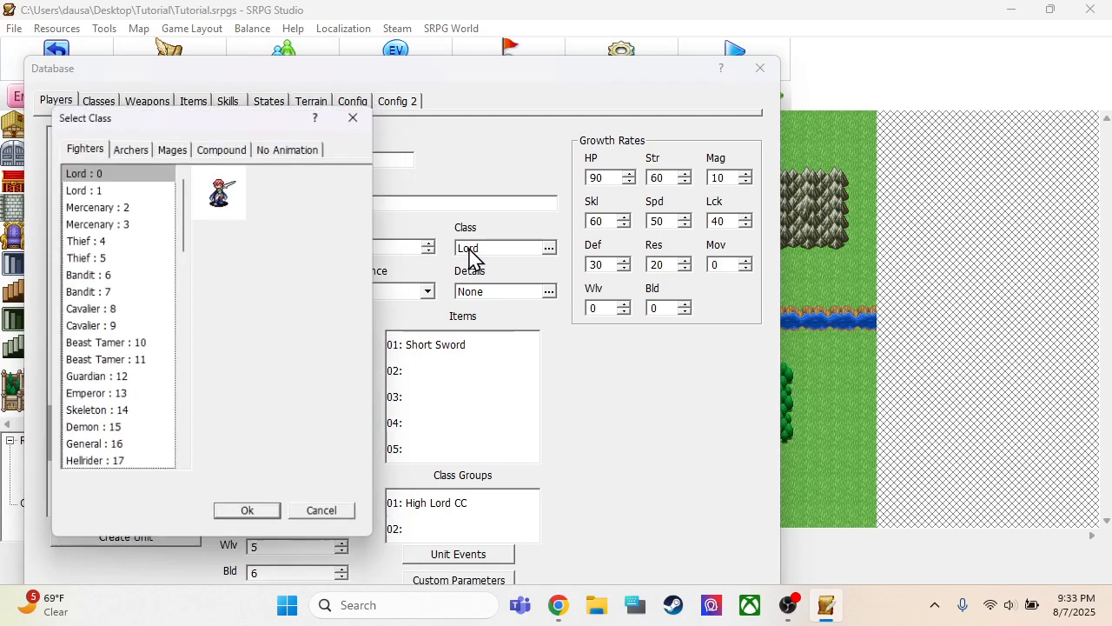
pyautogui.click(130, 146)
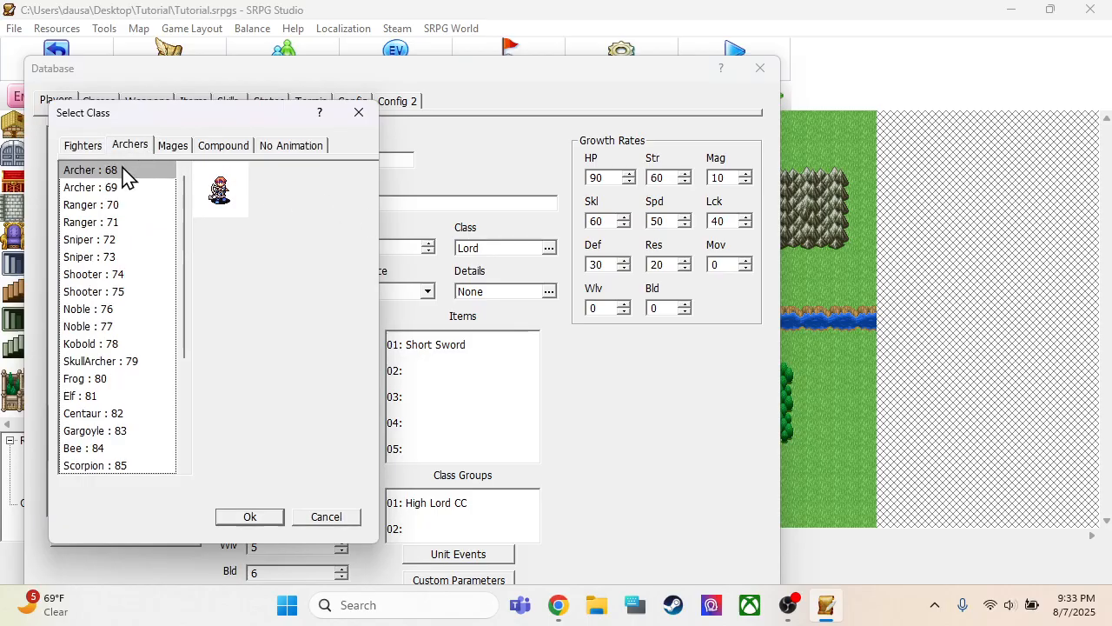
pyautogui.click(122, 188)
pyautogui.click(230, 522)
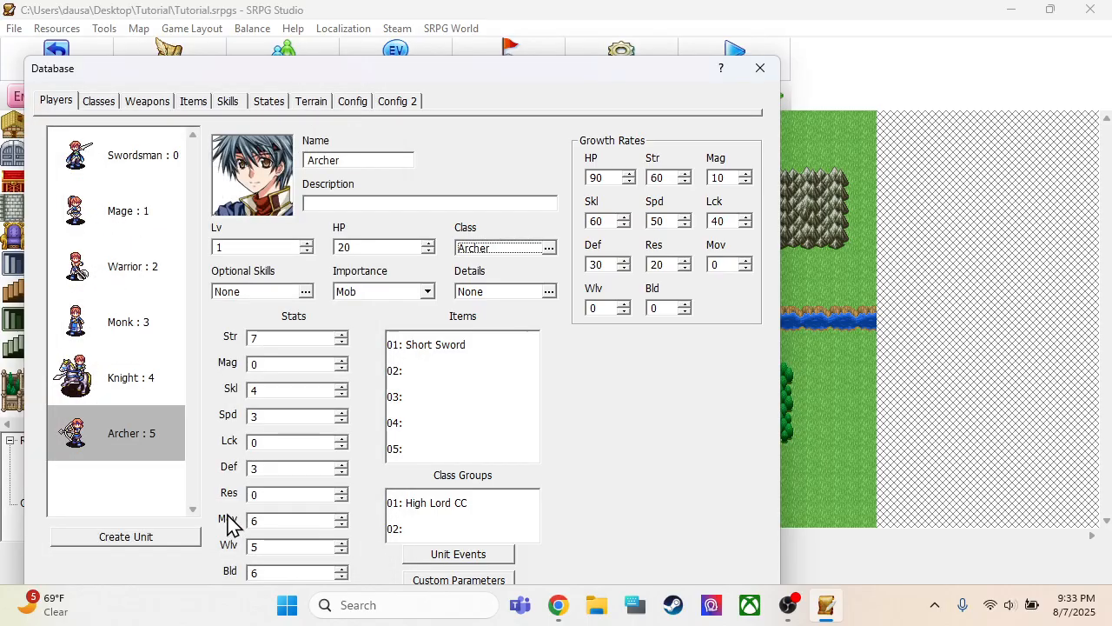
# Give the Knight unit the blue-haired face portrait in the third row of the Male 2 set
pyautogui.click(103, 390)
pyautogui.click(96, 432)
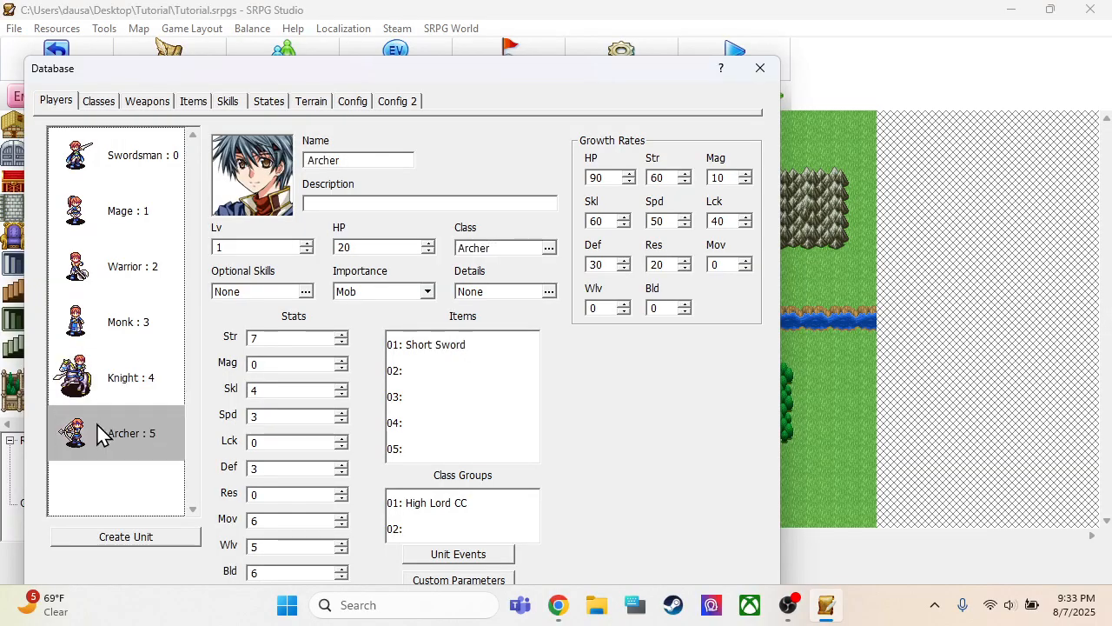
pyautogui.click(140, 269)
pyautogui.click(134, 325)
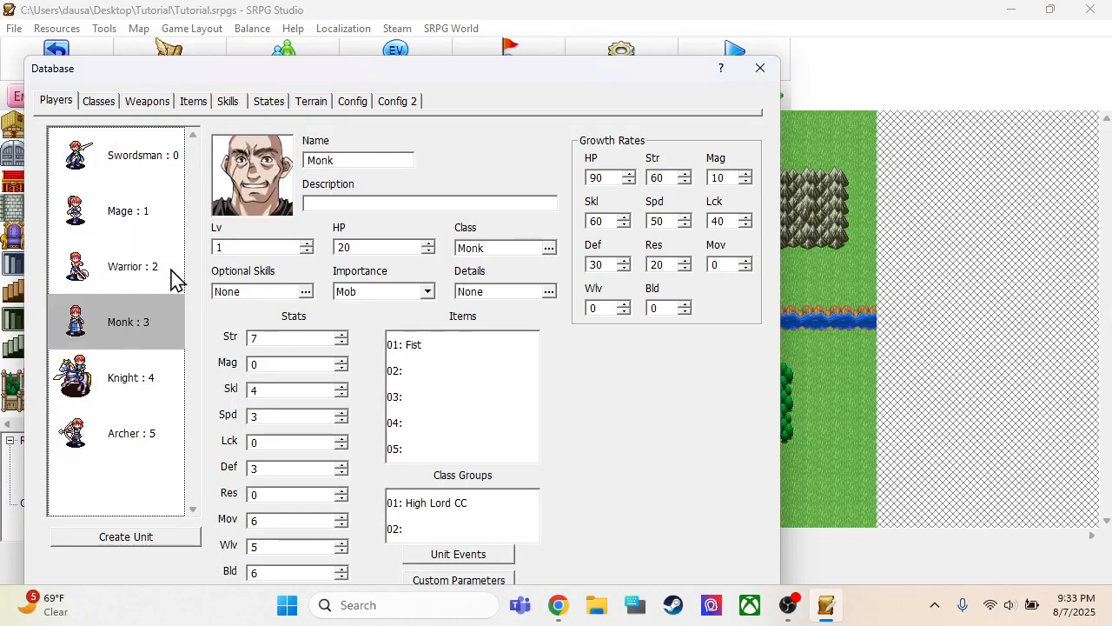
pyautogui.click(151, 370)
pyautogui.doubleClick(265, 178)
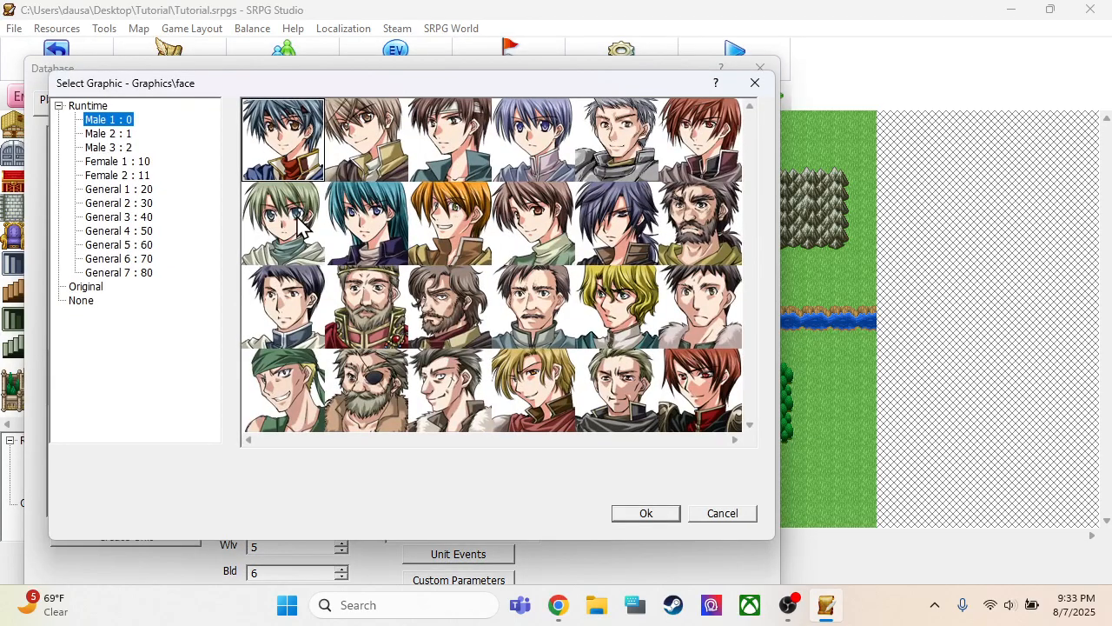
pyautogui.click(112, 135)
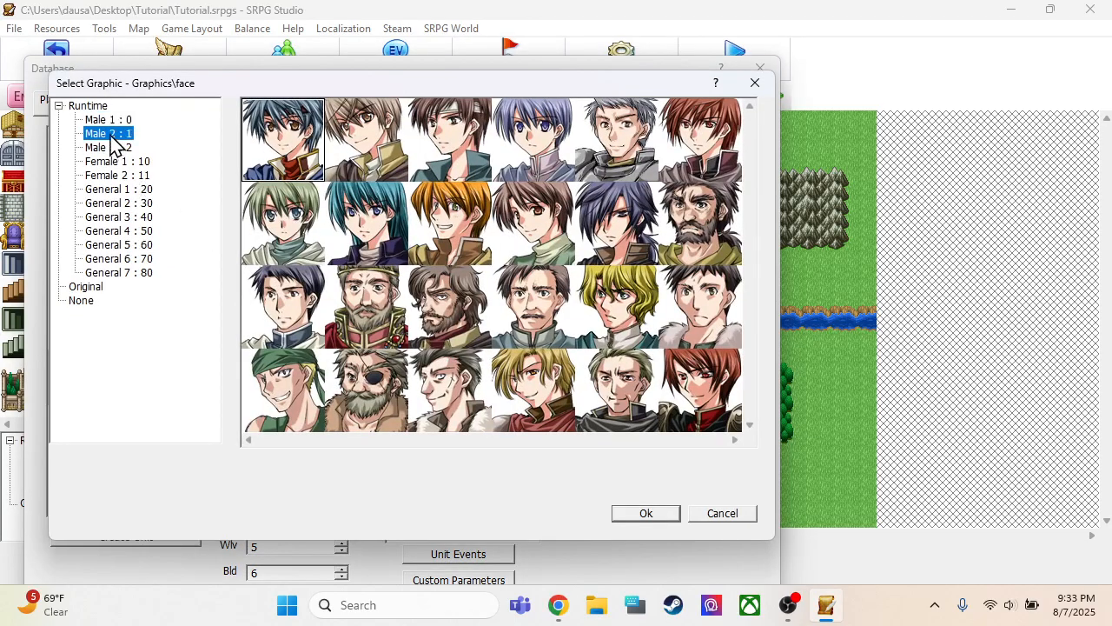
pyautogui.click(532, 306)
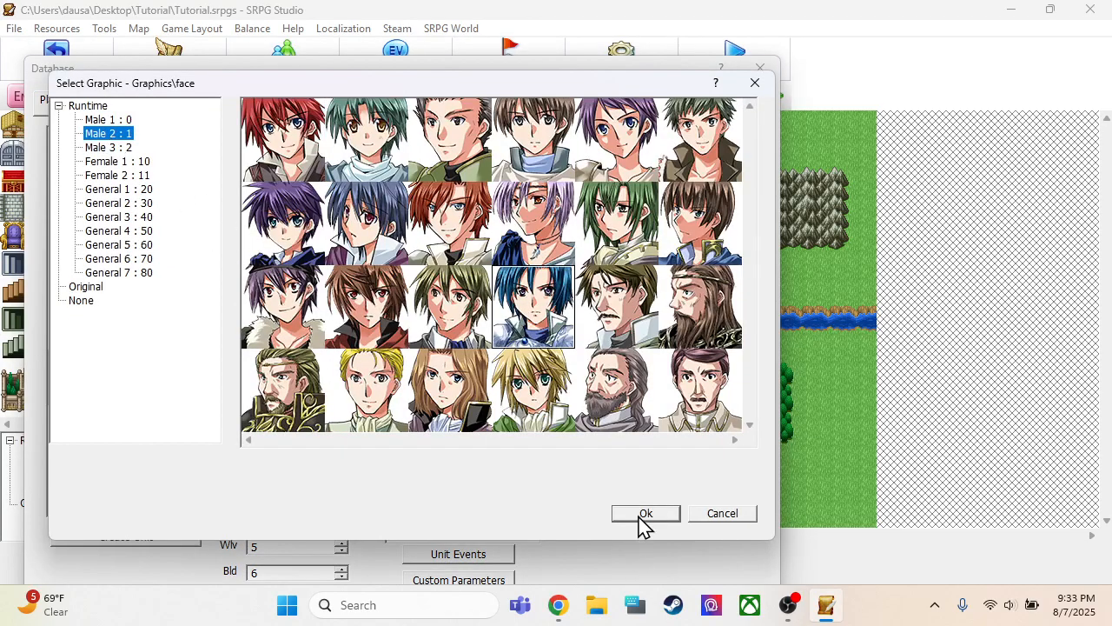
pyautogui.click(641, 514)
# Browse the face sets for the Archer unit and assign the grey-haired woman in the first row of the Female 1 set
pyautogui.click(107, 430)
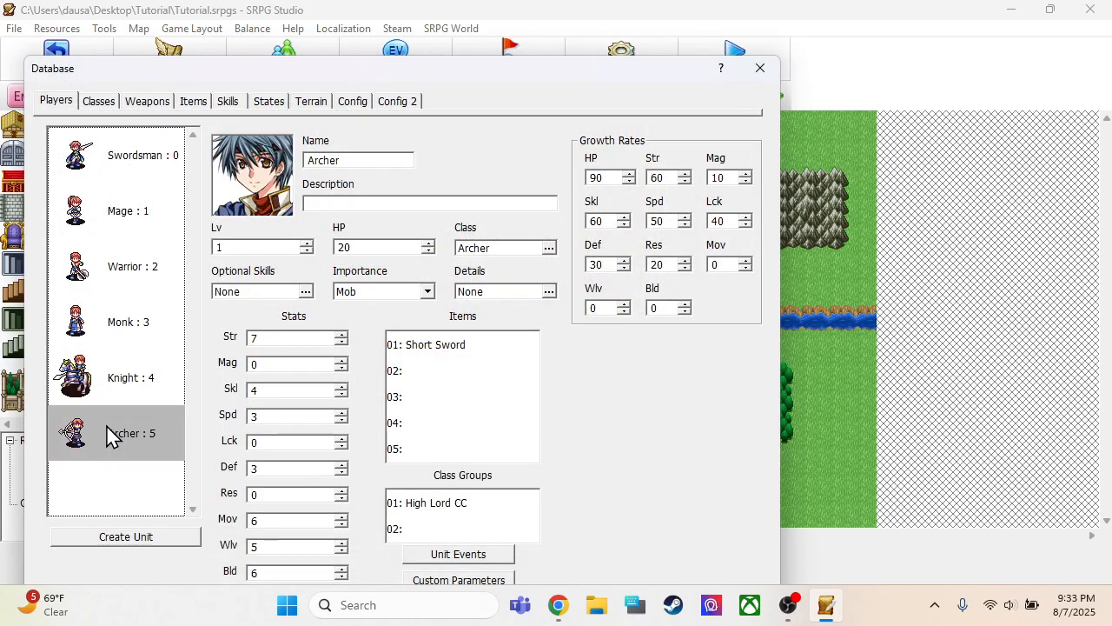
pyautogui.click(260, 199)
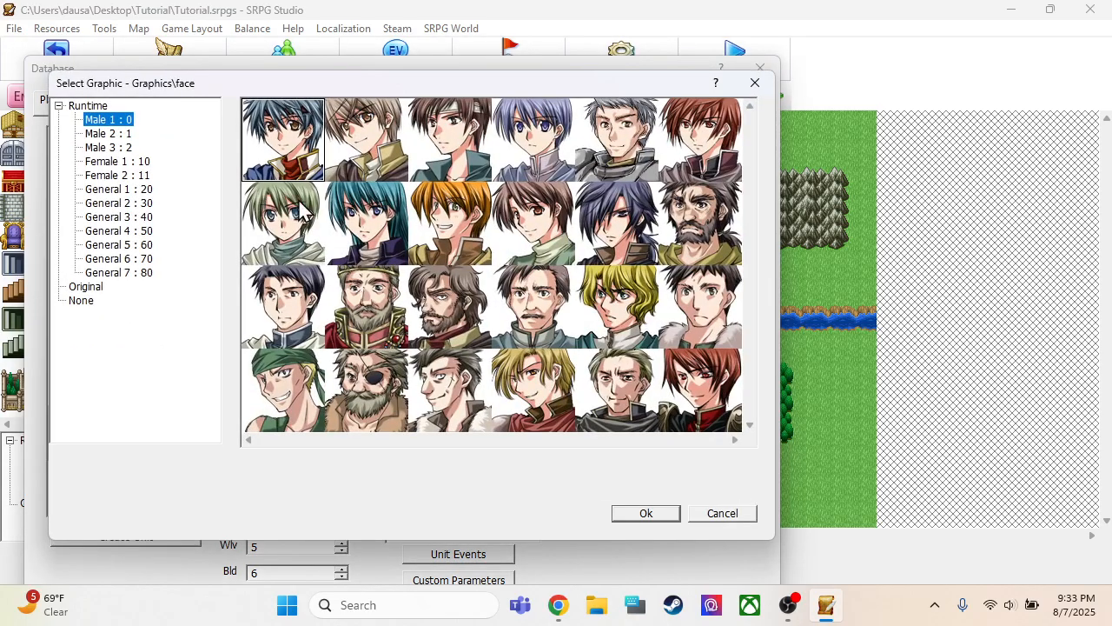
pyautogui.click(112, 161)
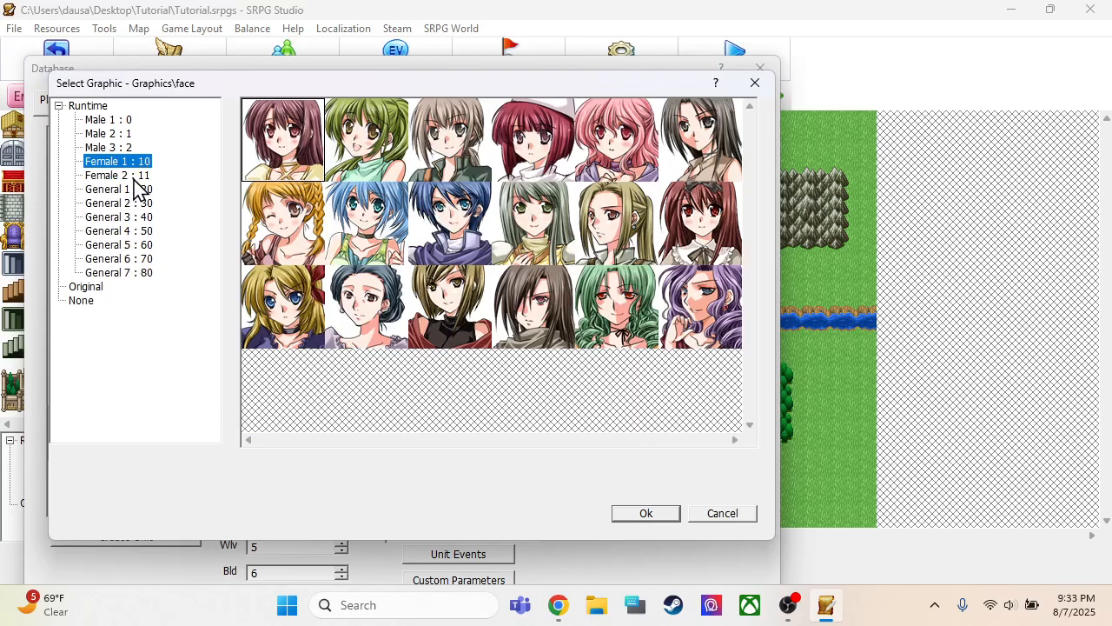
pyautogui.click(463, 137)
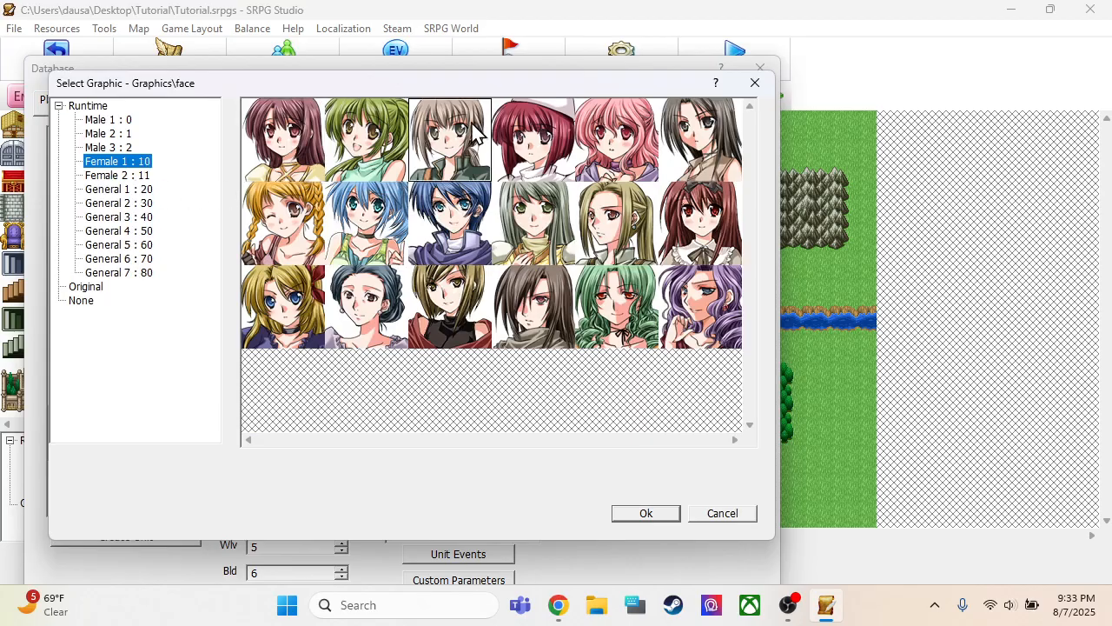
pyautogui.click(126, 177)
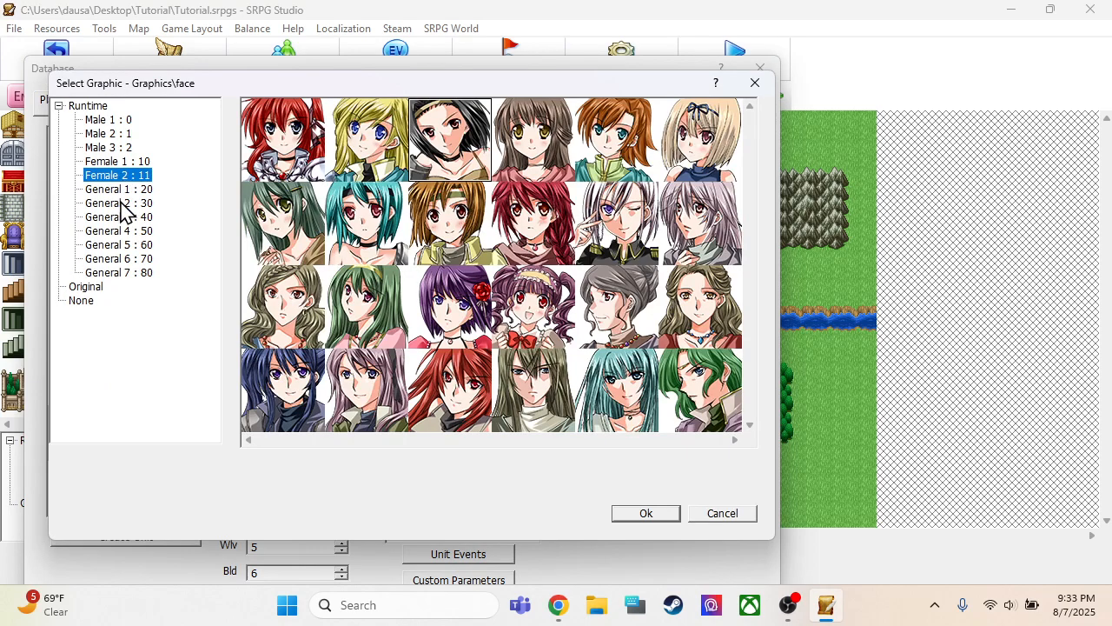
pyautogui.click(120, 190)
pyautogui.click(120, 203)
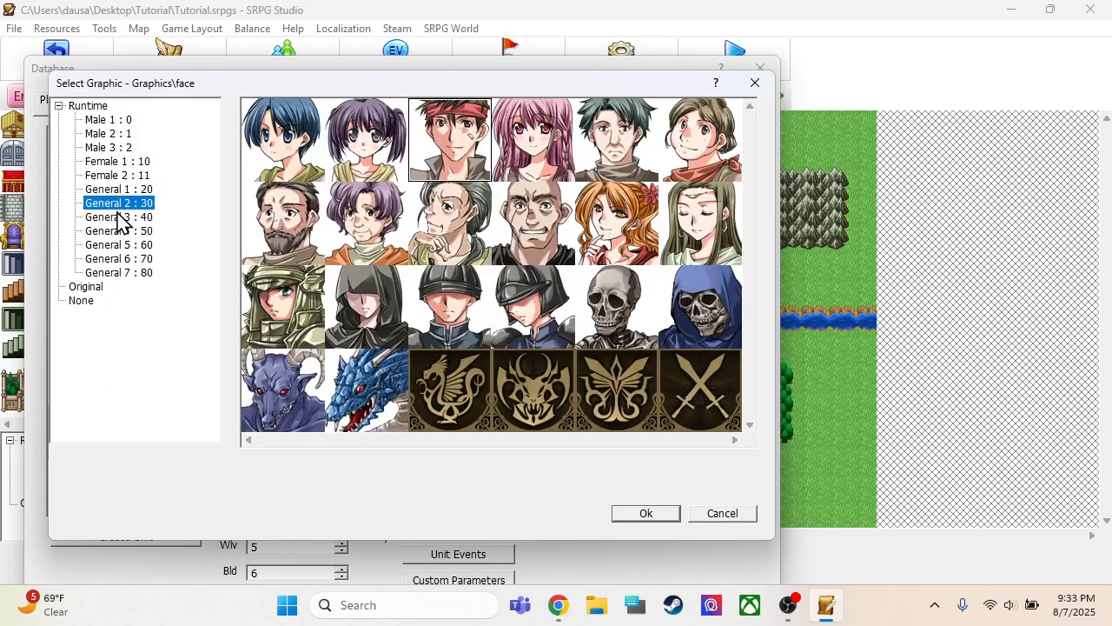
pyautogui.click(116, 218)
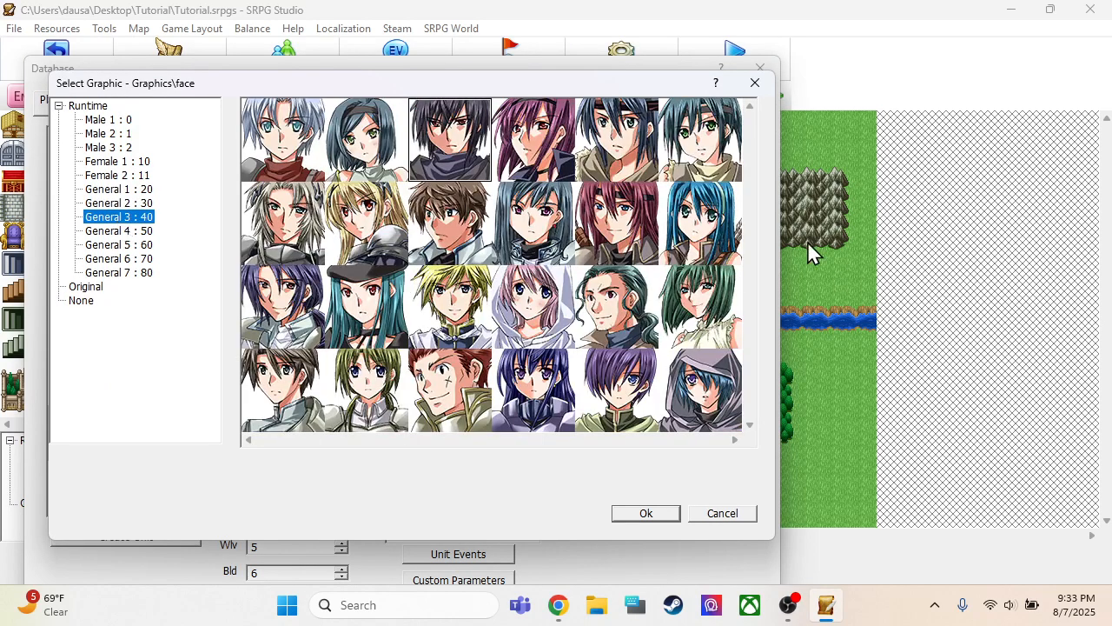
pyautogui.click(718, 213)
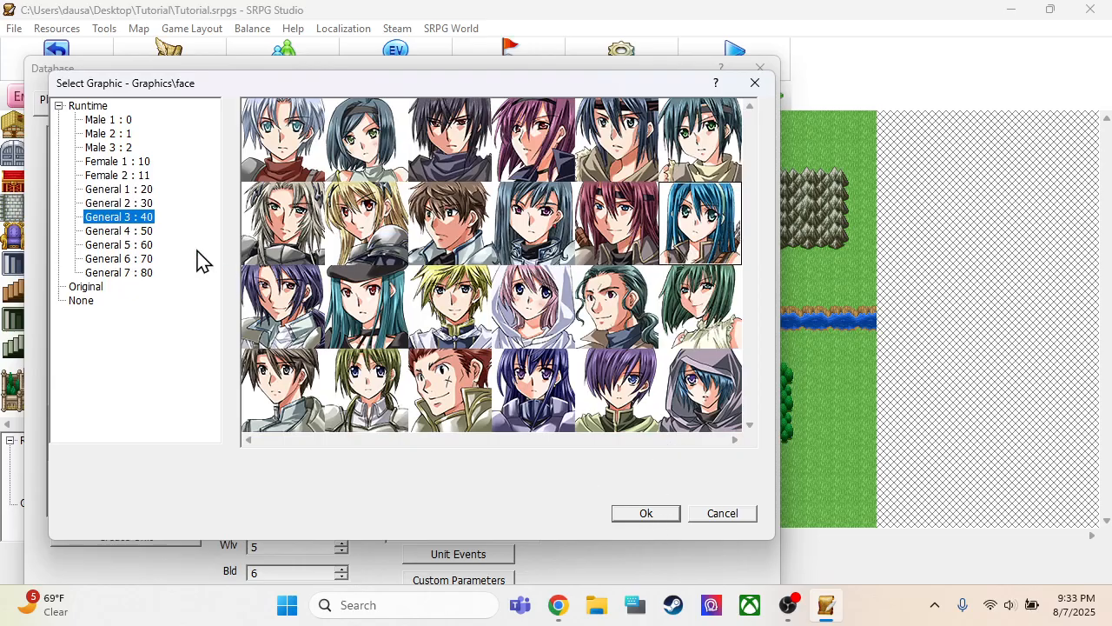
pyautogui.click(107, 135)
pyautogui.click(122, 162)
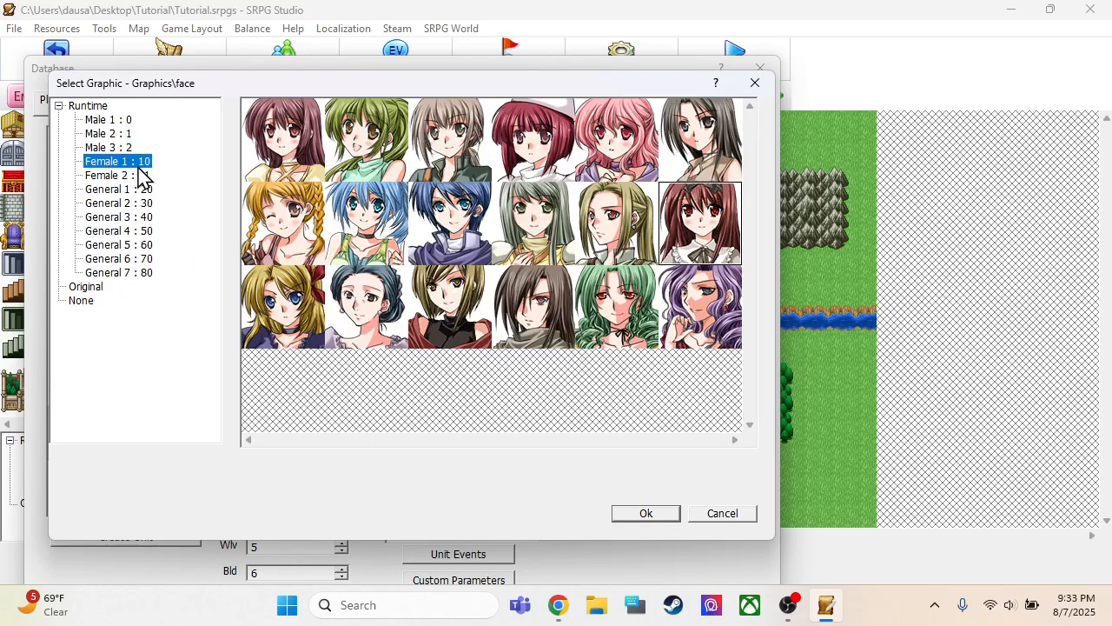
pyautogui.click(461, 129)
pyautogui.click(648, 515)
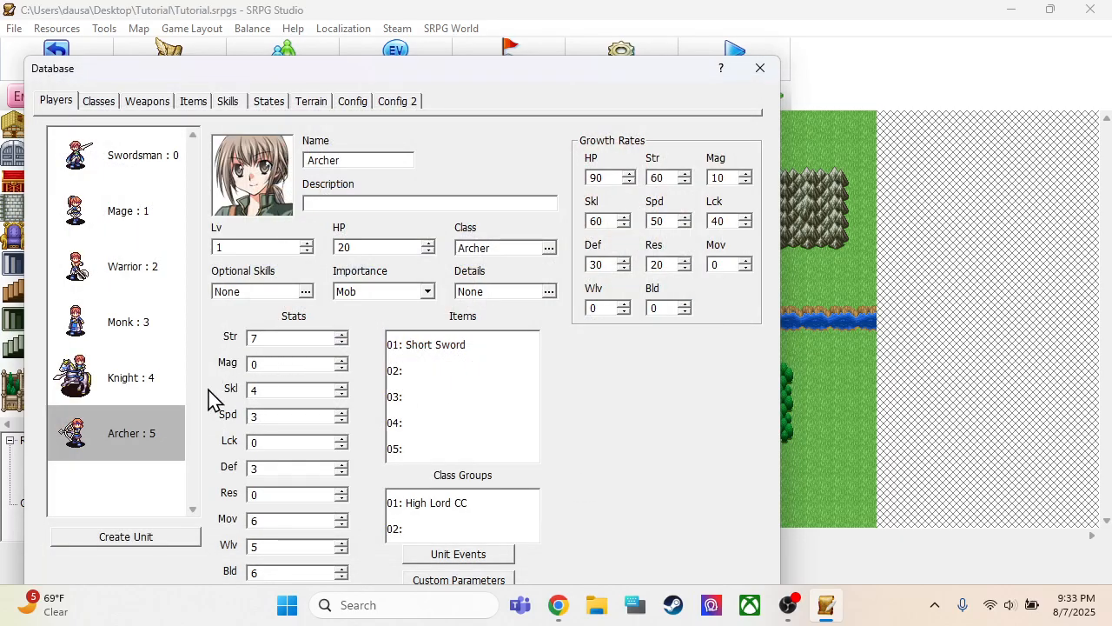
# Replace the Archer unit's Short Sword with the Short Bow and save the database changes
pyautogui.doubleClick(448, 348)
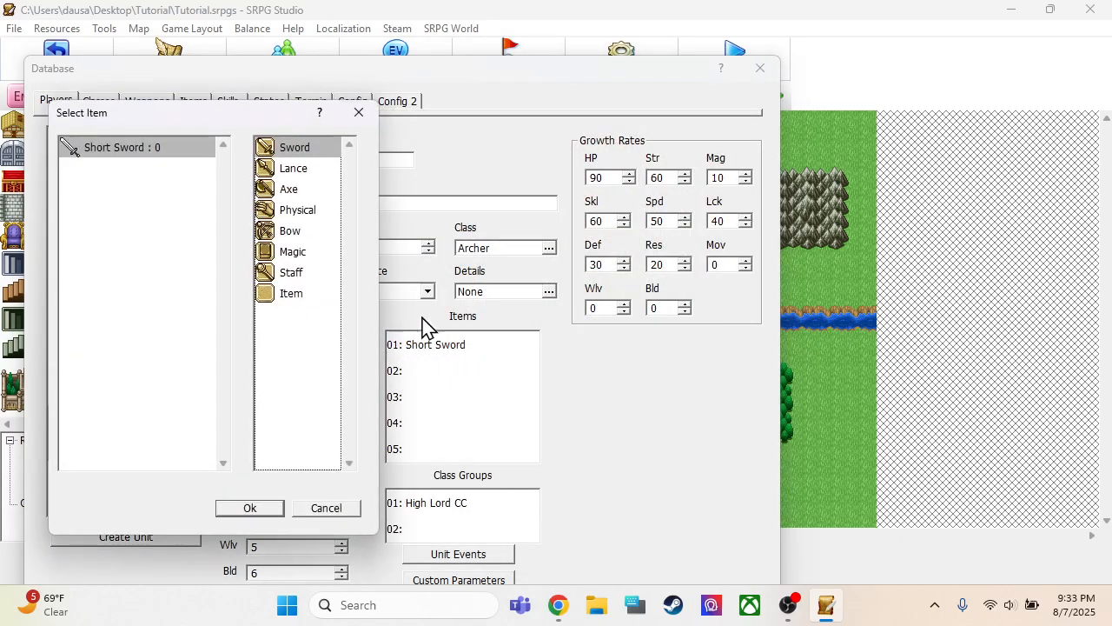
pyautogui.click(277, 232)
pyautogui.click(179, 162)
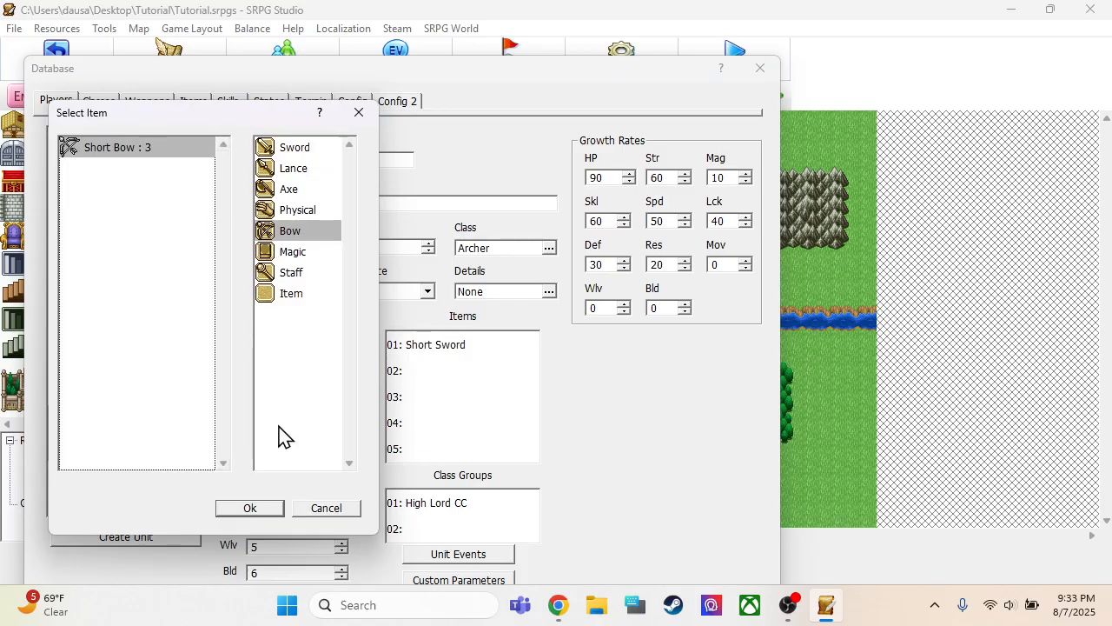
pyautogui.click(249, 509)
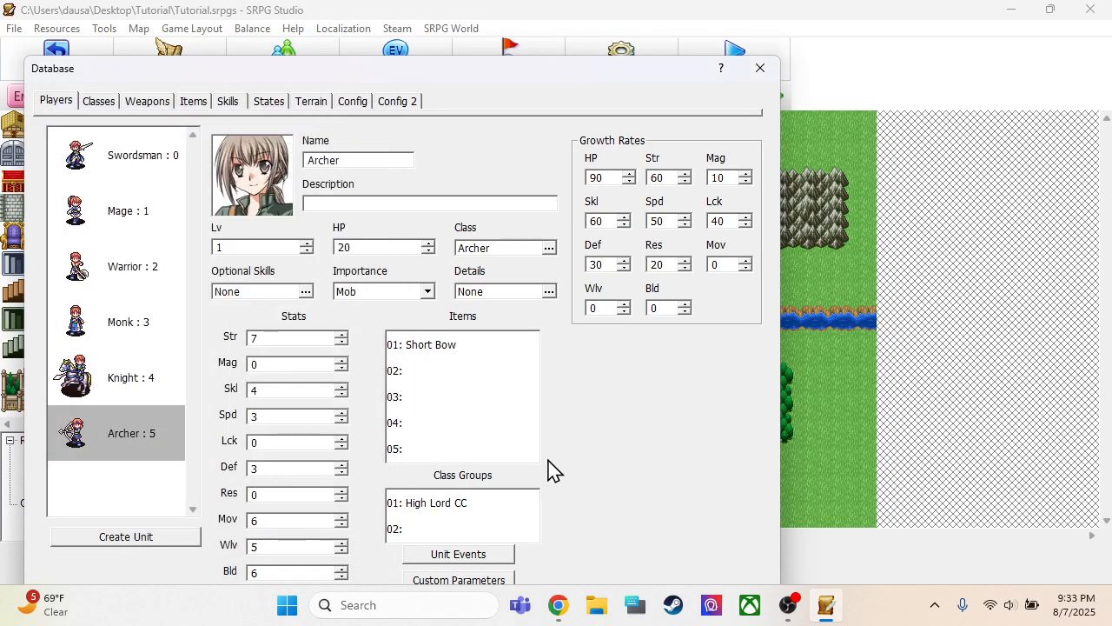
pyautogui.moveTo(614, 72); pyautogui.dragTo(620, 23)
pyautogui.click(589, 565)
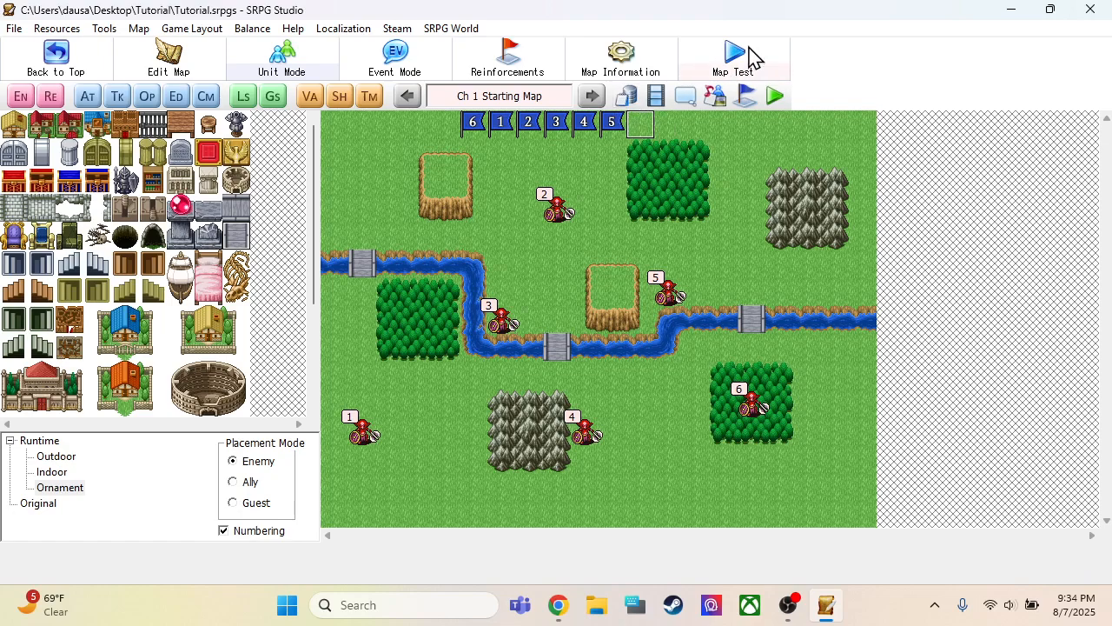
# Check the unit settings of the second Goblin enemy on the map and the equipable weapons of the Goblin class in the database
pyautogui.doubleClick(557, 219)
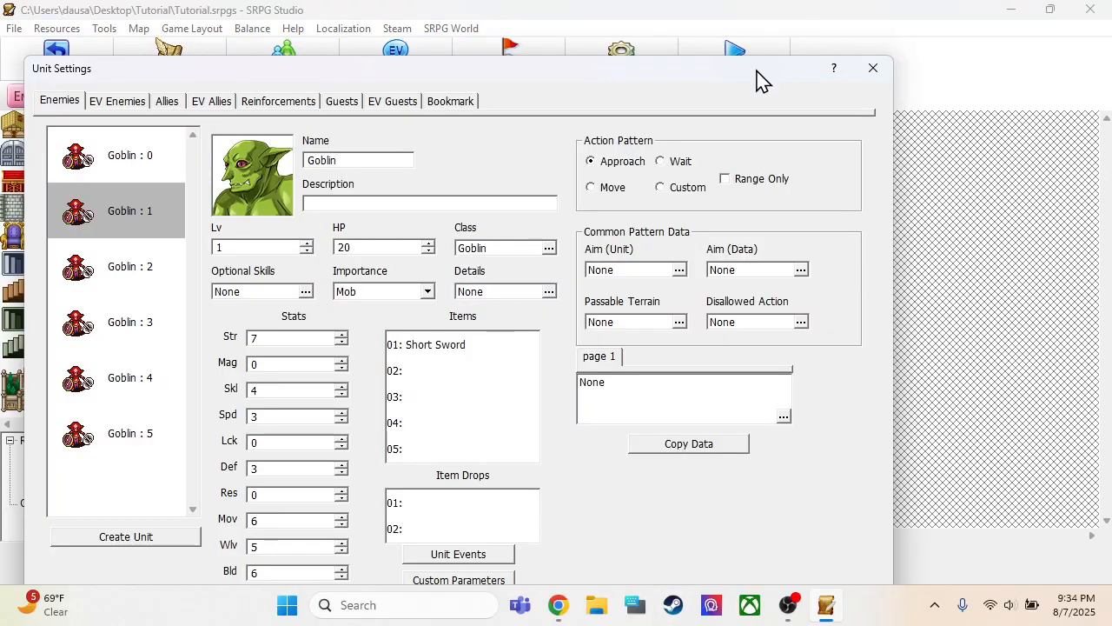
pyautogui.click(701, 571)
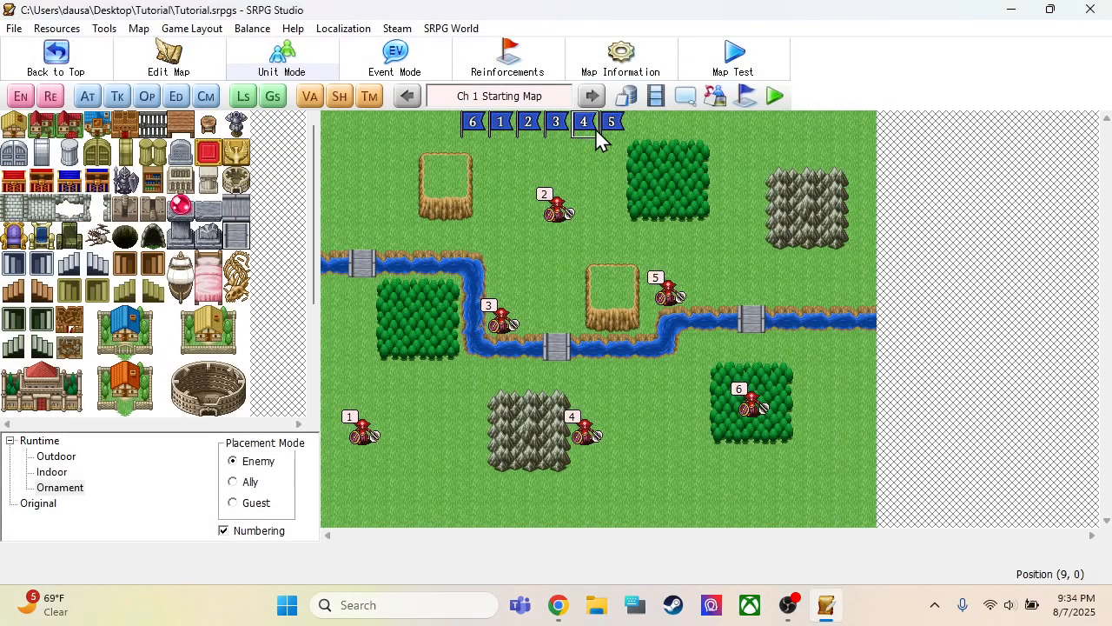
pyautogui.click(624, 97)
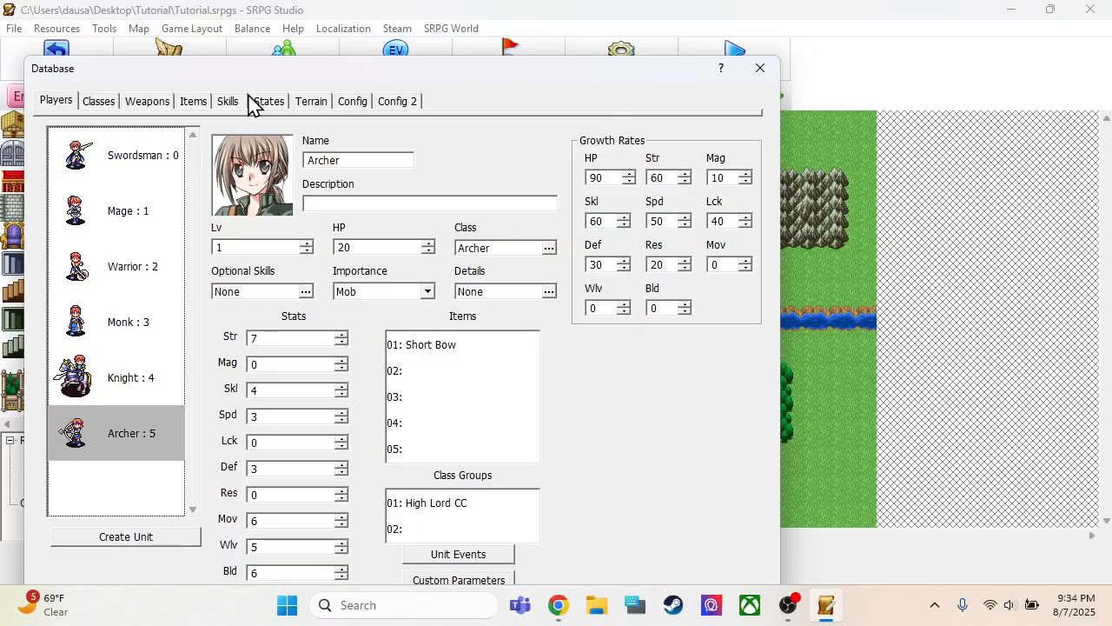
pyautogui.click(105, 110)
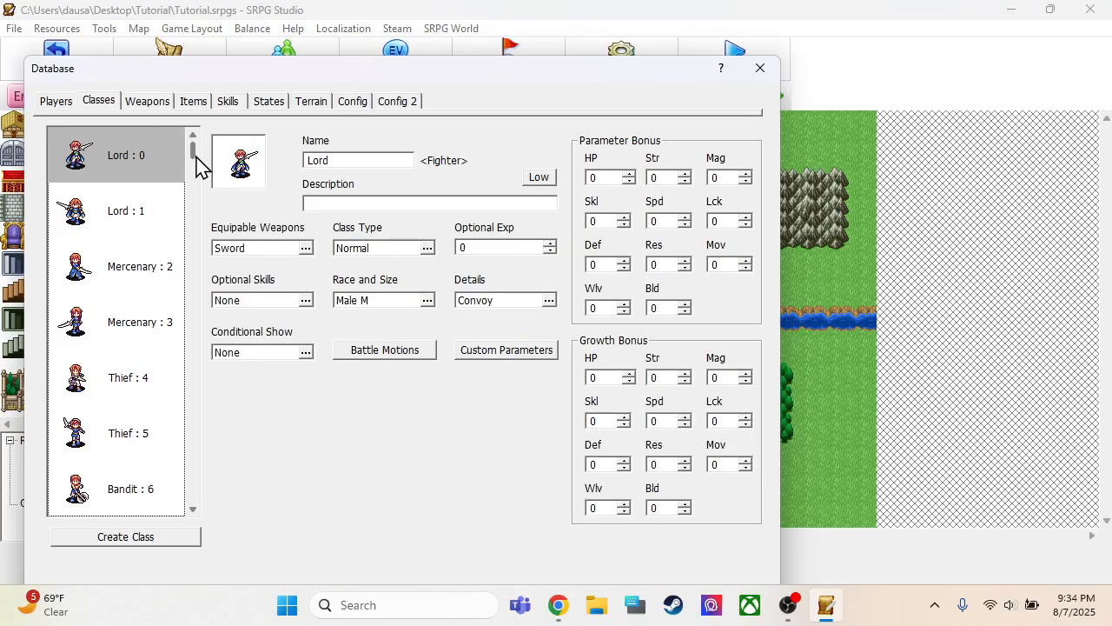
pyautogui.moveTo(193, 152); pyautogui.dragTo(193, 279)
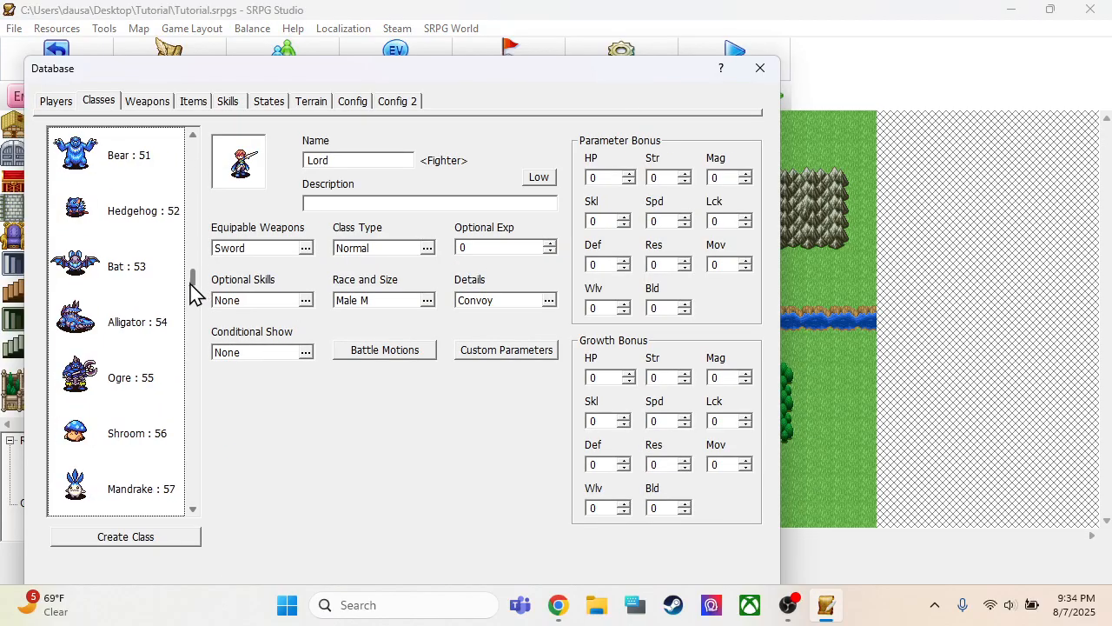
pyautogui.scroll(3, 146, 318)
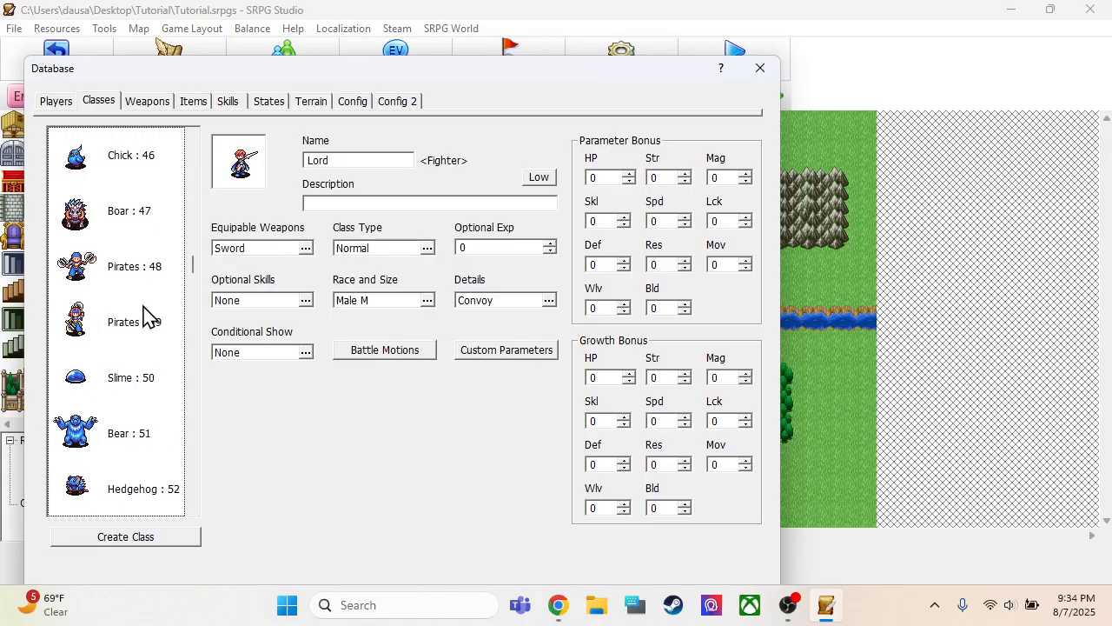
pyautogui.scroll(10, 146, 318)
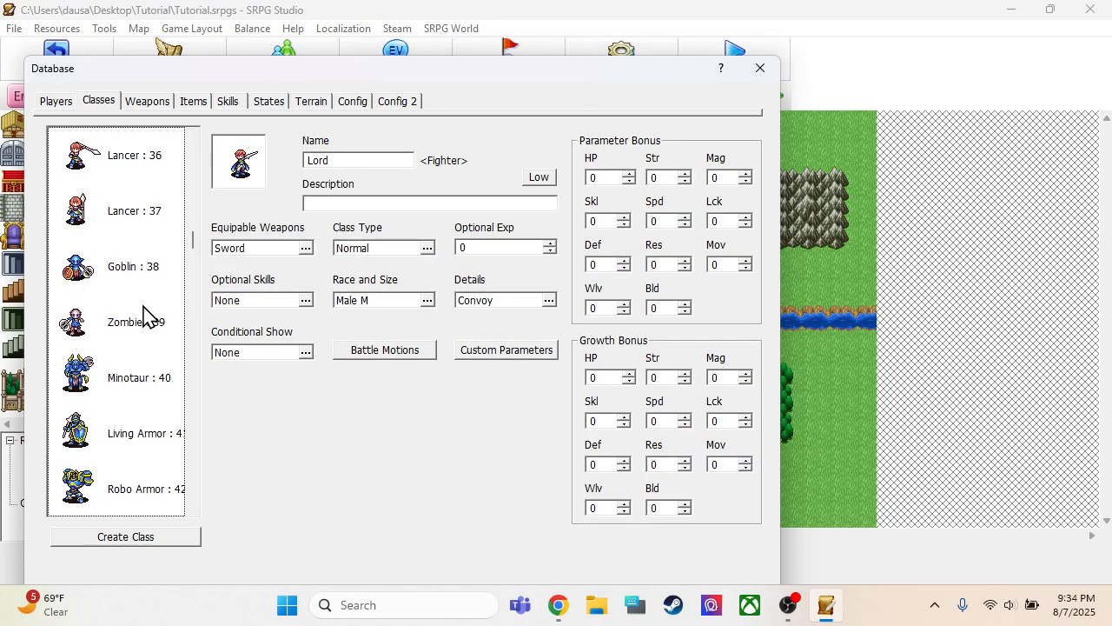
pyautogui.click(139, 276)
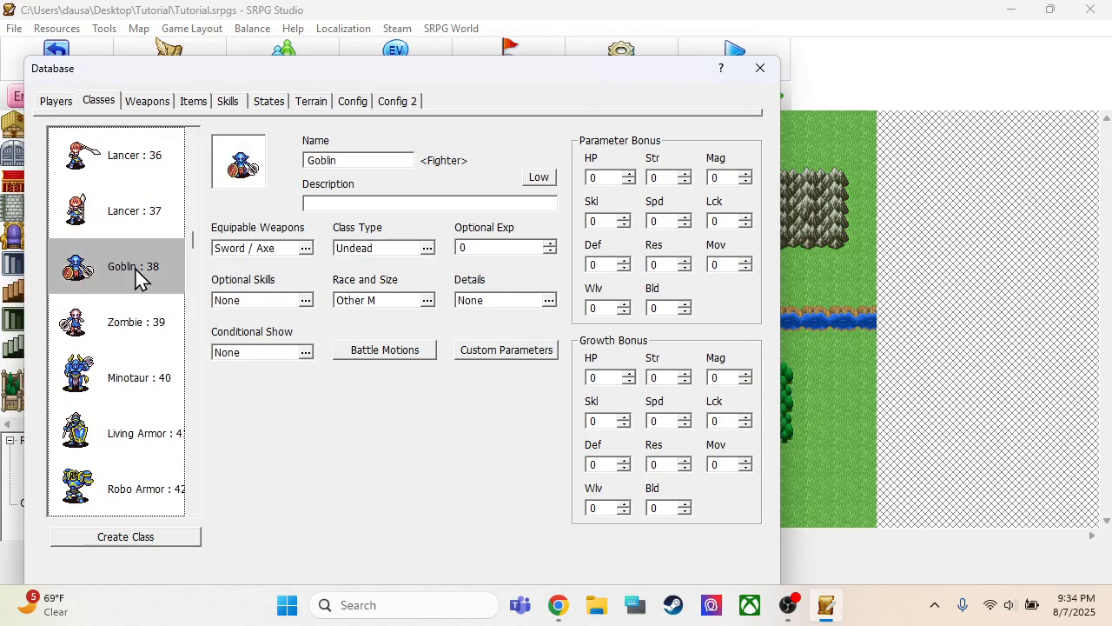
pyautogui.doubleClick(266, 251)
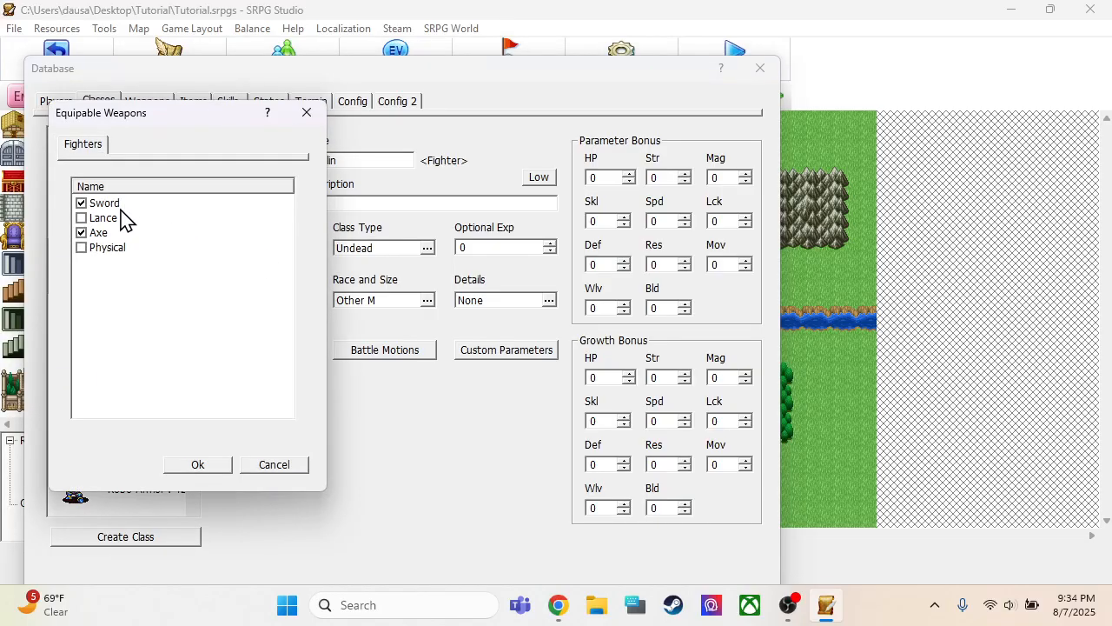
pyautogui.click(224, 466)
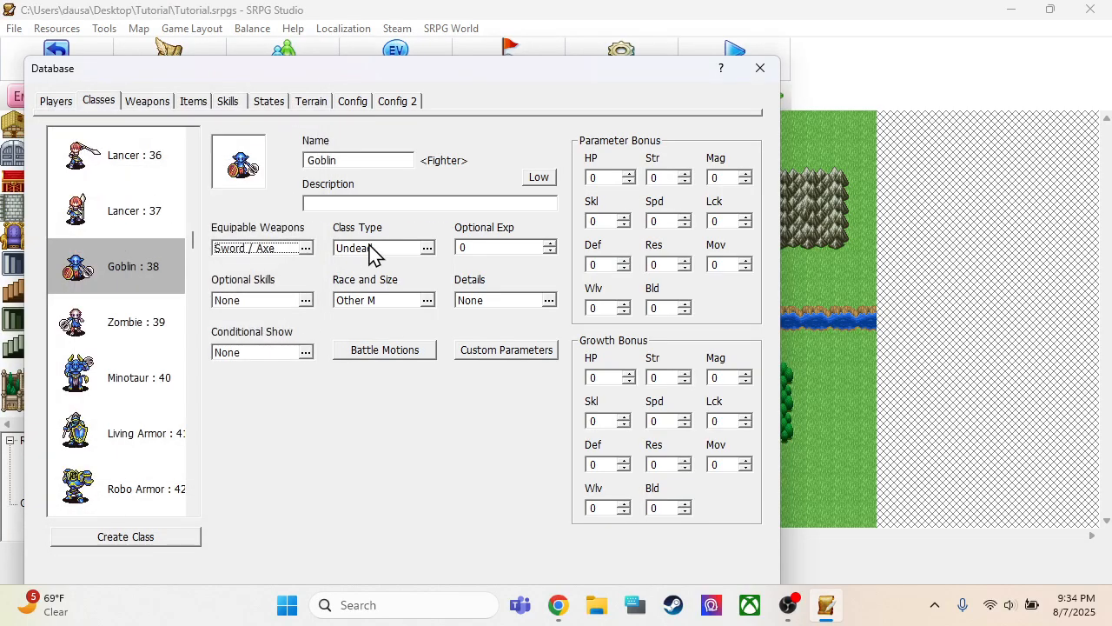
# Check the available class types for the Goblin class, keep Undead, and close the database
pyautogui.doubleClick(375, 258)
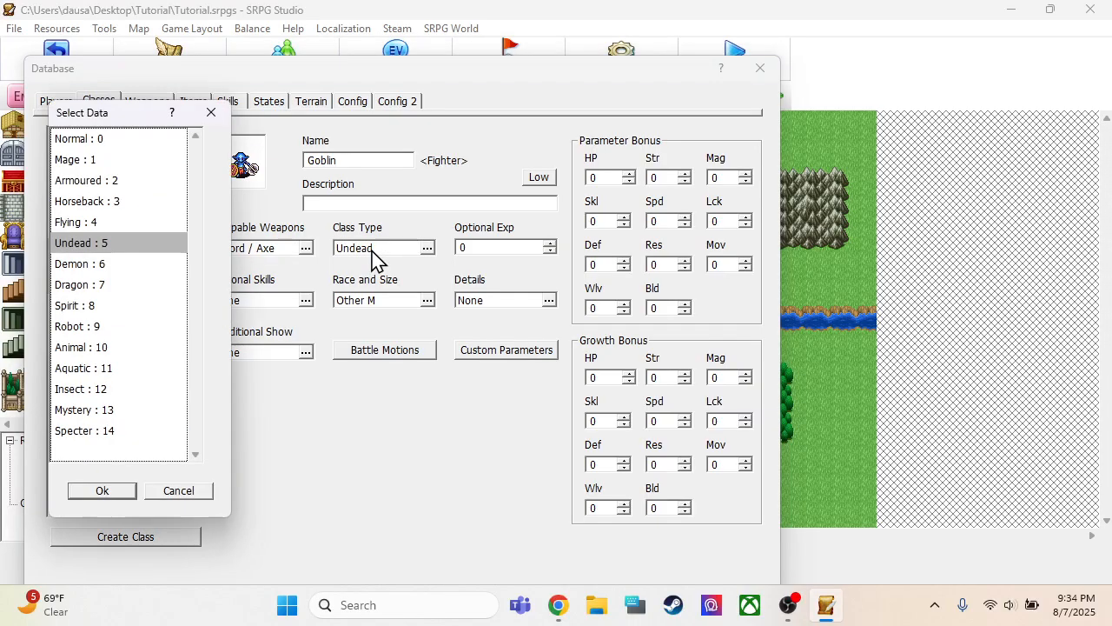
pyautogui.click(101, 492)
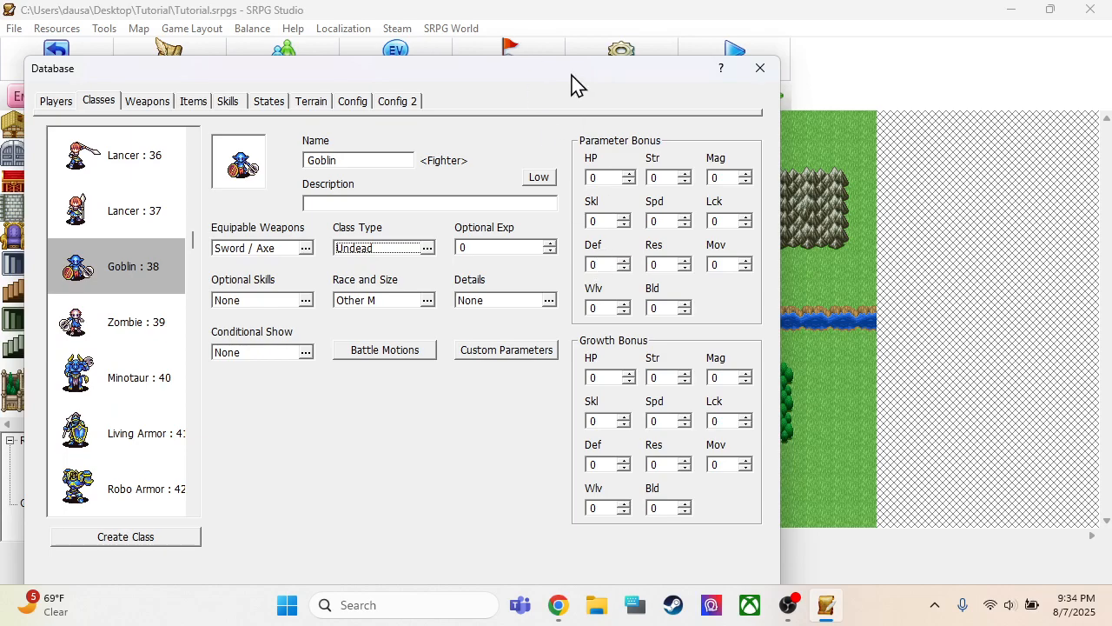
pyautogui.moveTo(575, 73); pyautogui.dragTo(575, 30)
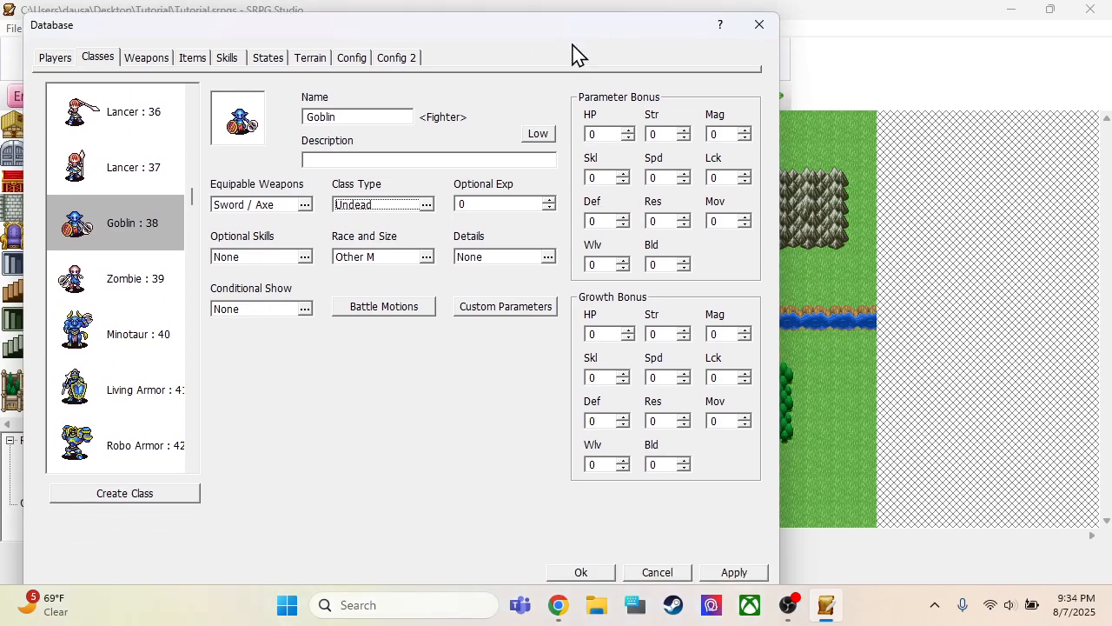
pyautogui.click(594, 576)
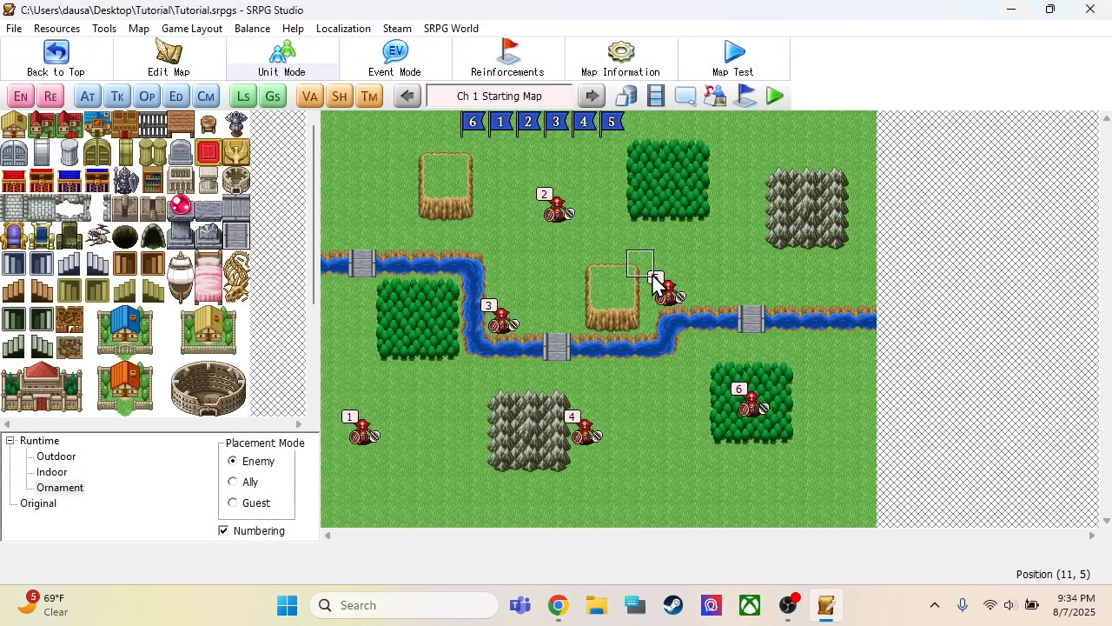
# Run a map test to check the player units at battle preparation, and quit the game
pyautogui.click(734, 58)
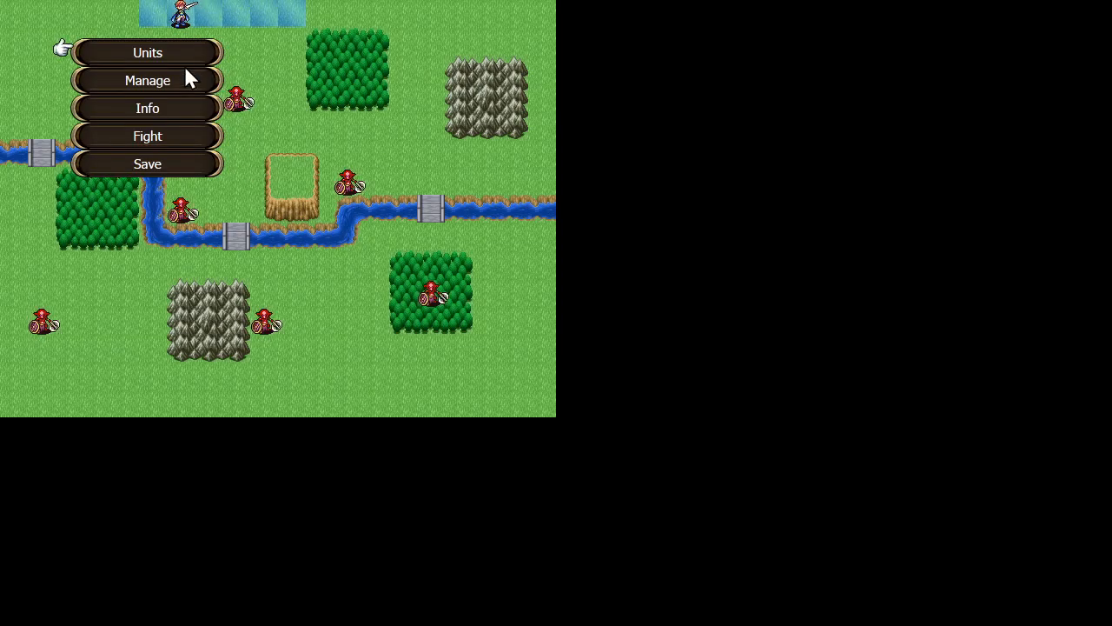
pyautogui.press('Escape')
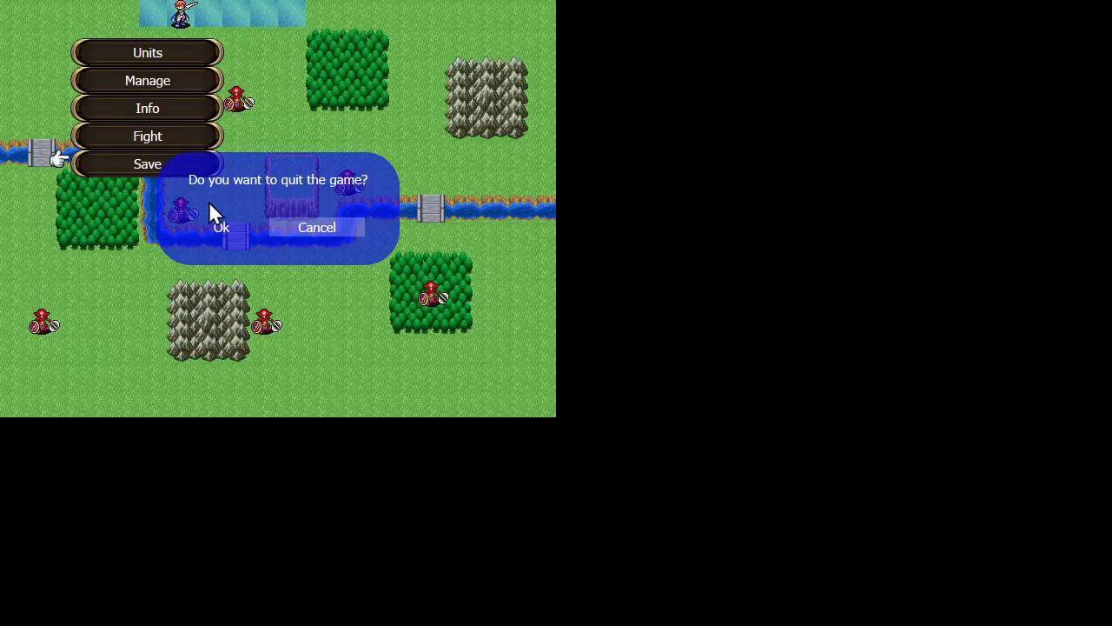
pyautogui.click(230, 222)
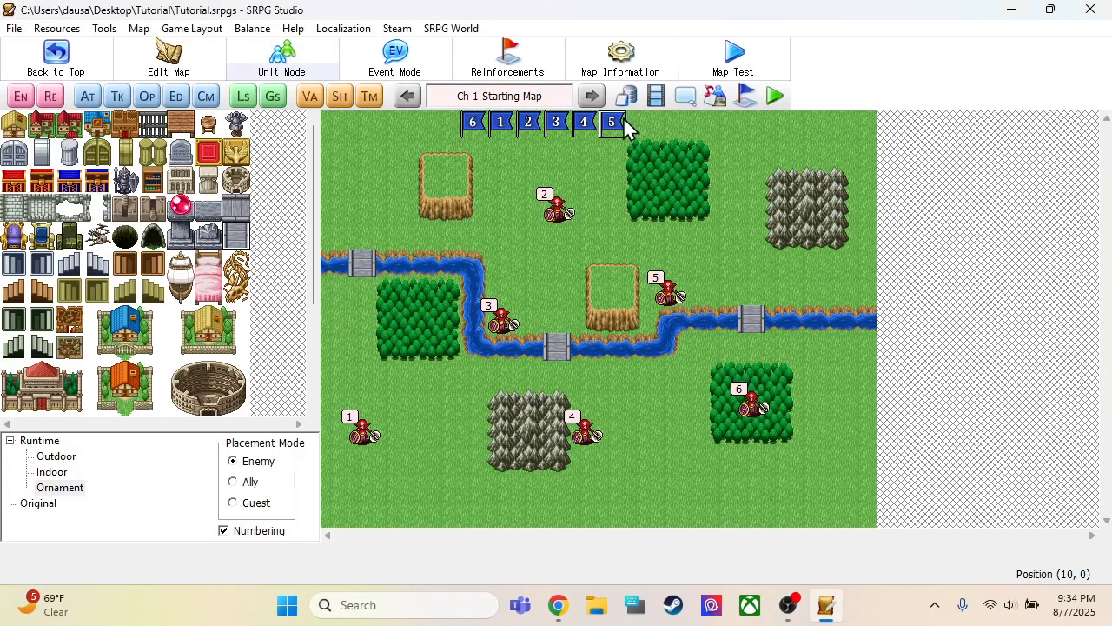
# Set the Starting Map's sortie restriction to match the player units, including the Swordsman and Mage
pyautogui.click(621, 58)
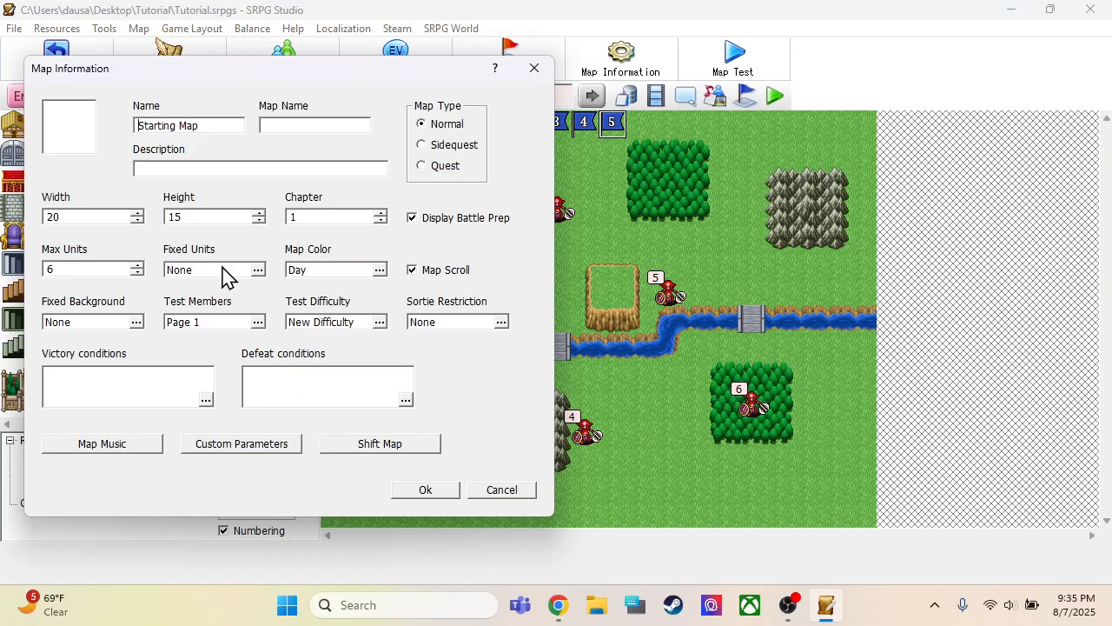
pyautogui.doubleClick(437, 321)
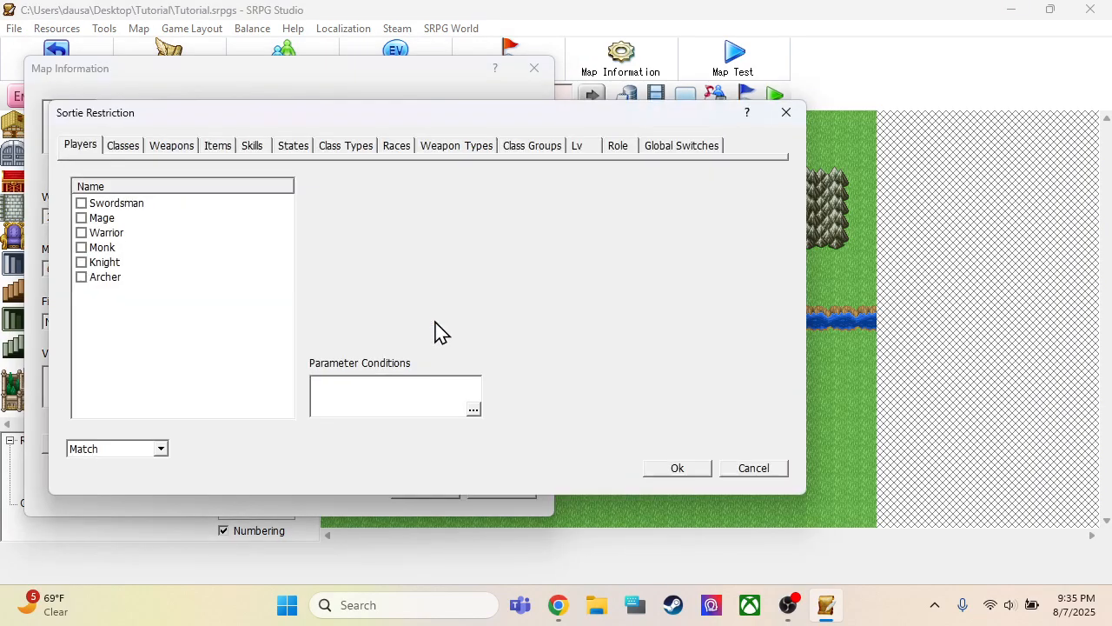
pyautogui.click(82, 203)
pyautogui.click(674, 469)
pyautogui.click(426, 490)
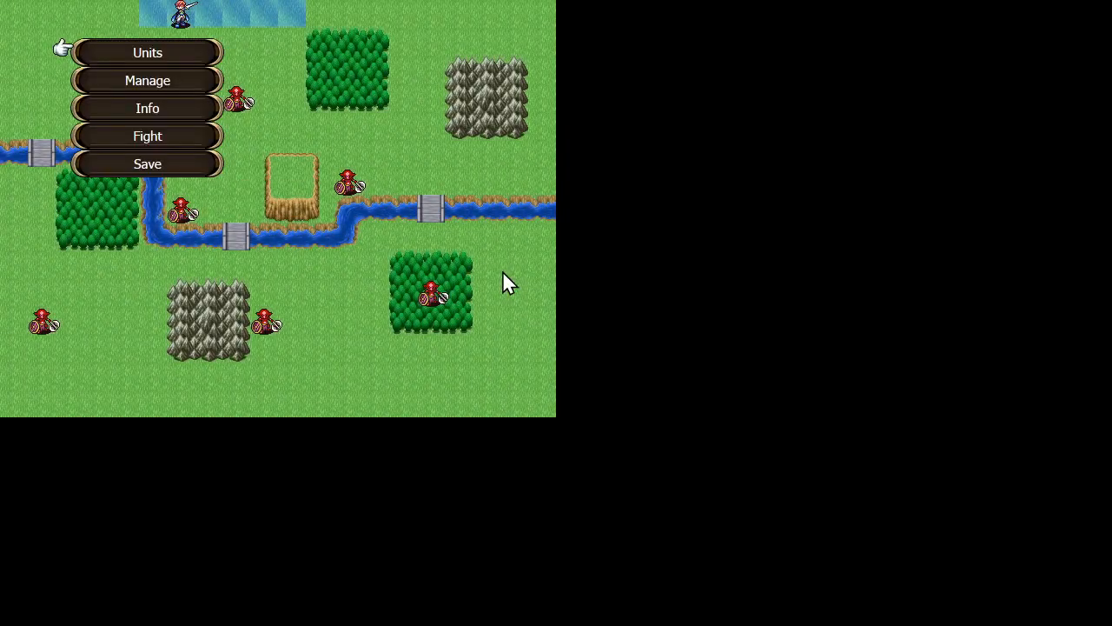
# Check the deployed units in another map test, quit it, and review the map's sortie restriction setting
pyautogui.press('Escape')
pyautogui.press('Left')
pyautogui.press('Return')
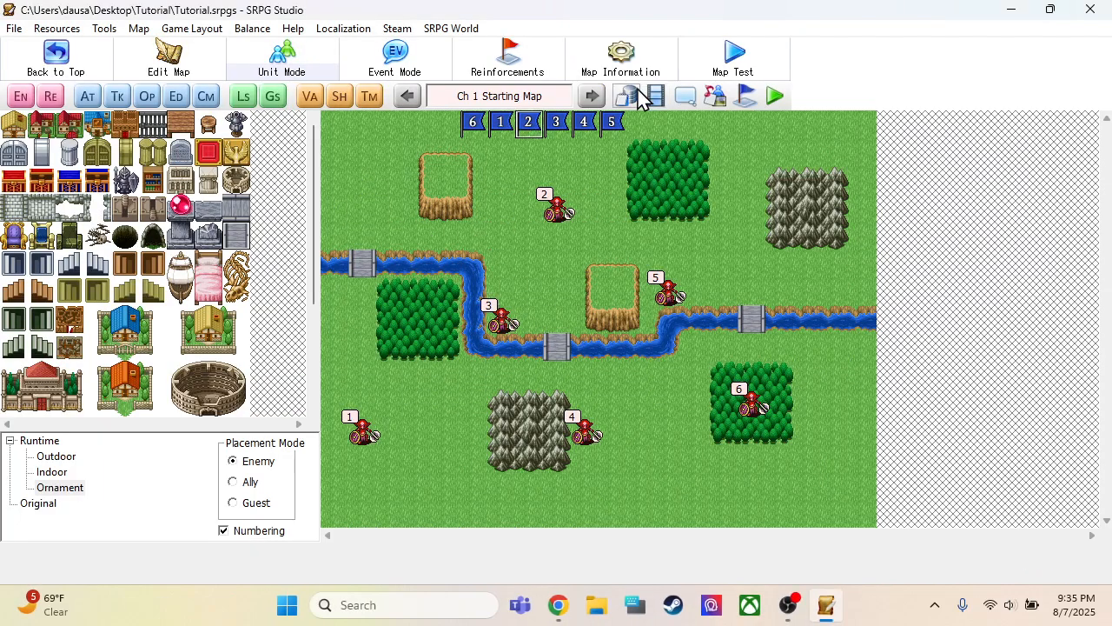
pyautogui.click(621, 56)
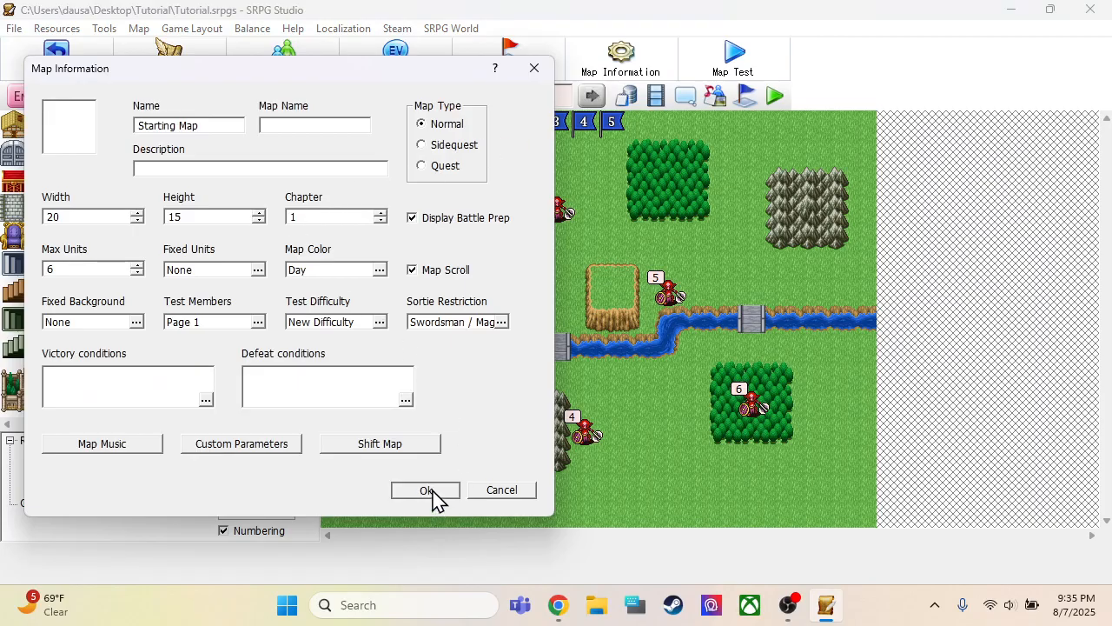
pyautogui.click(426, 490)
# Add the other player units, including the Mage, Warrior and Monk, to the game's initial members
pyautogui.click(626, 95)
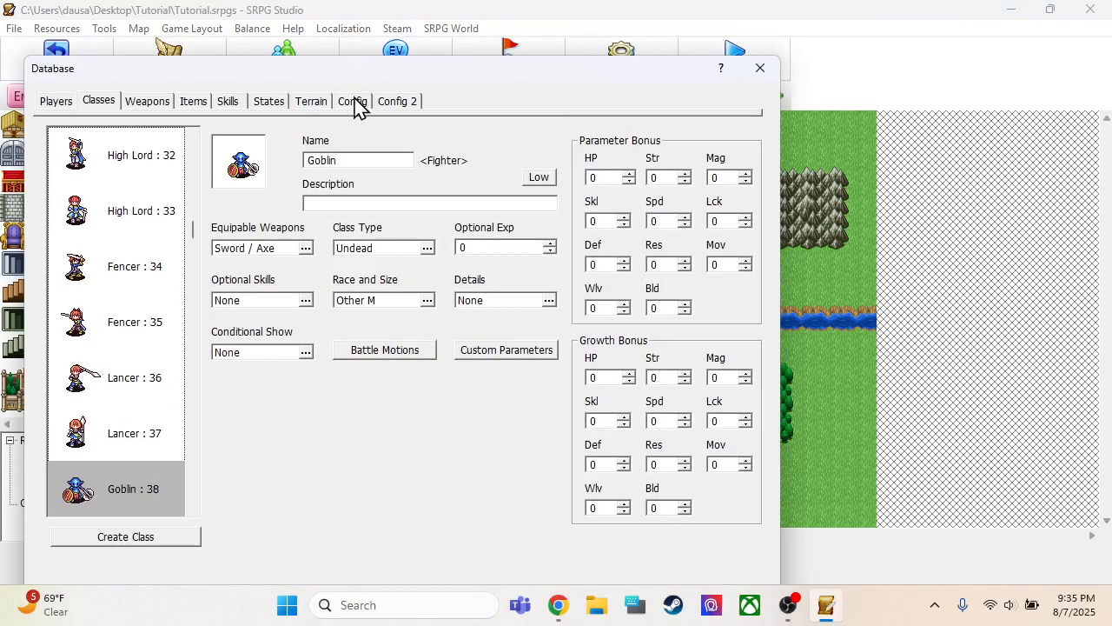
pyautogui.click(353, 101)
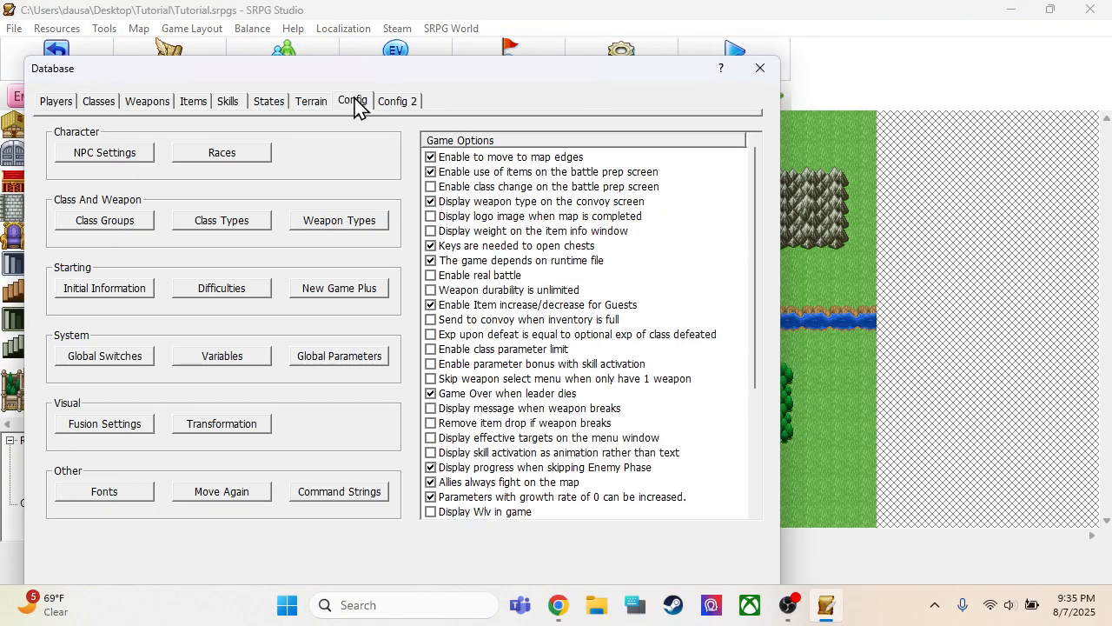
pyautogui.click(126, 292)
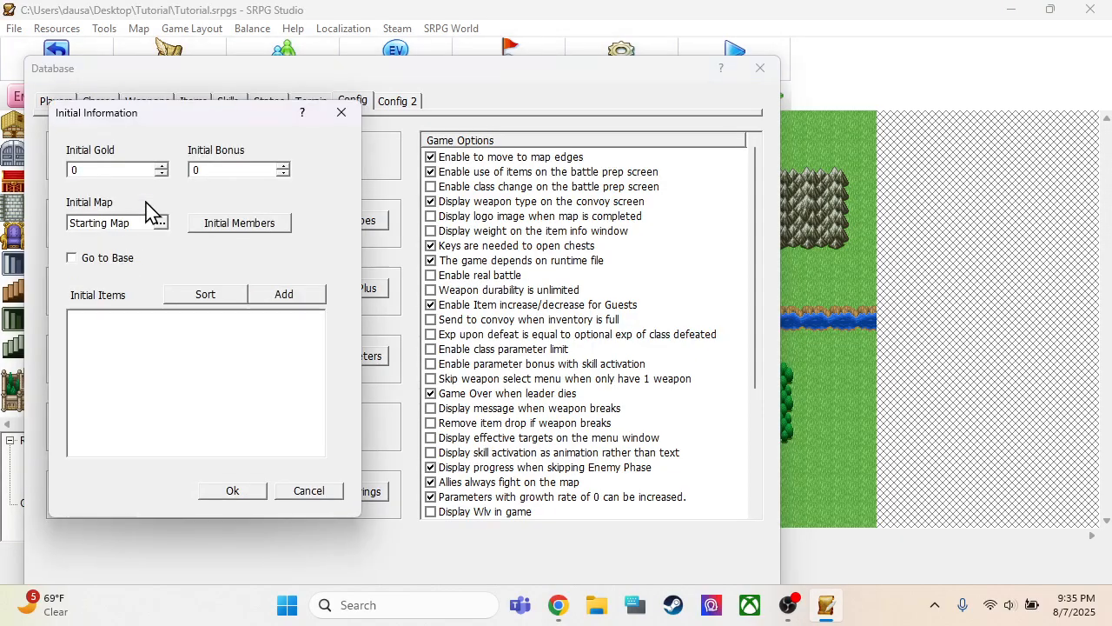
pyautogui.click(217, 224)
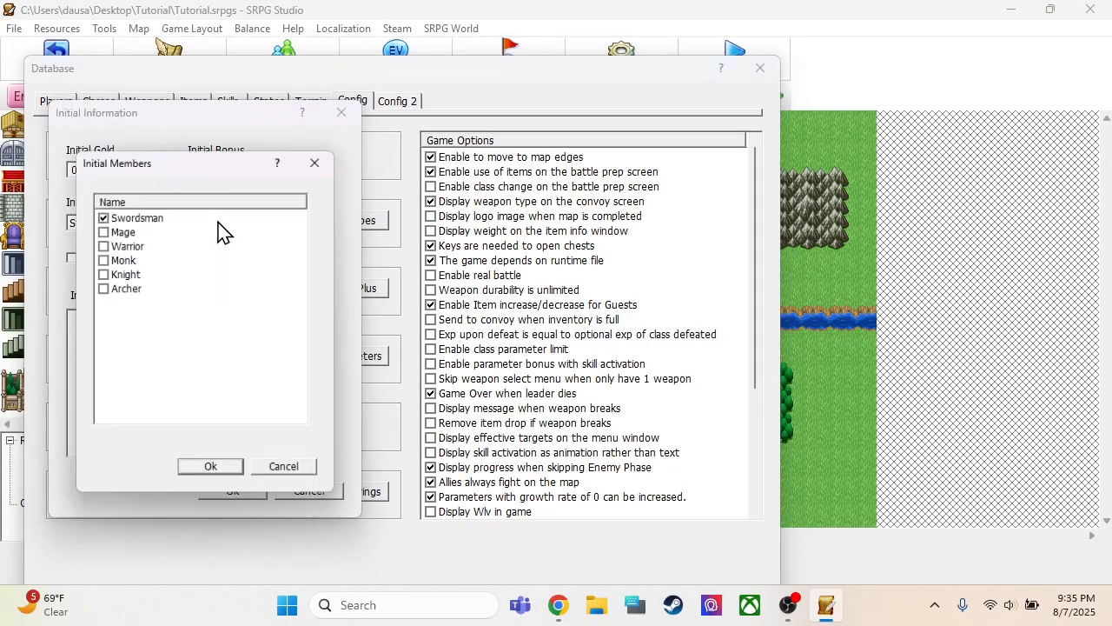
pyautogui.click(102, 244)
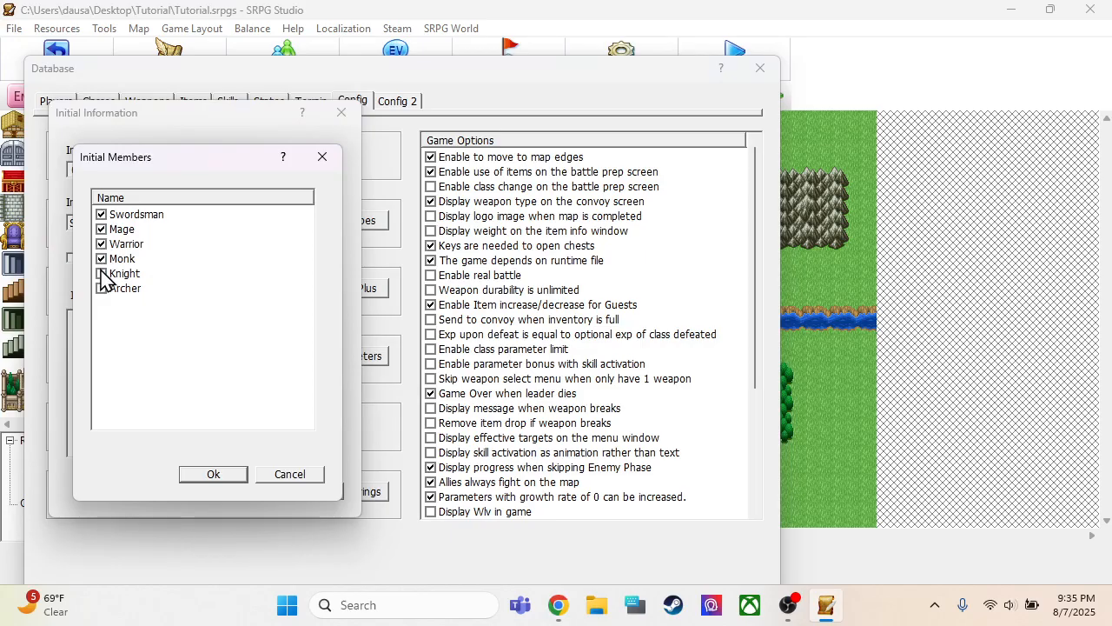
pyautogui.click(209, 476)
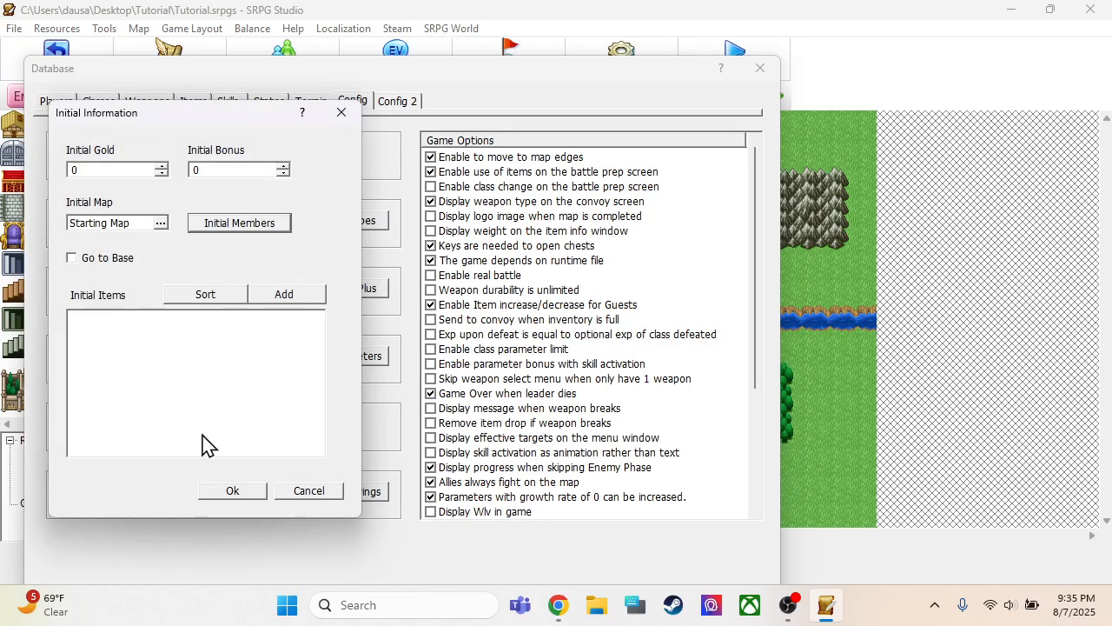
# Set the game's initial gold to 100 and accept the initial information
pyautogui.doubleClick(130, 171)
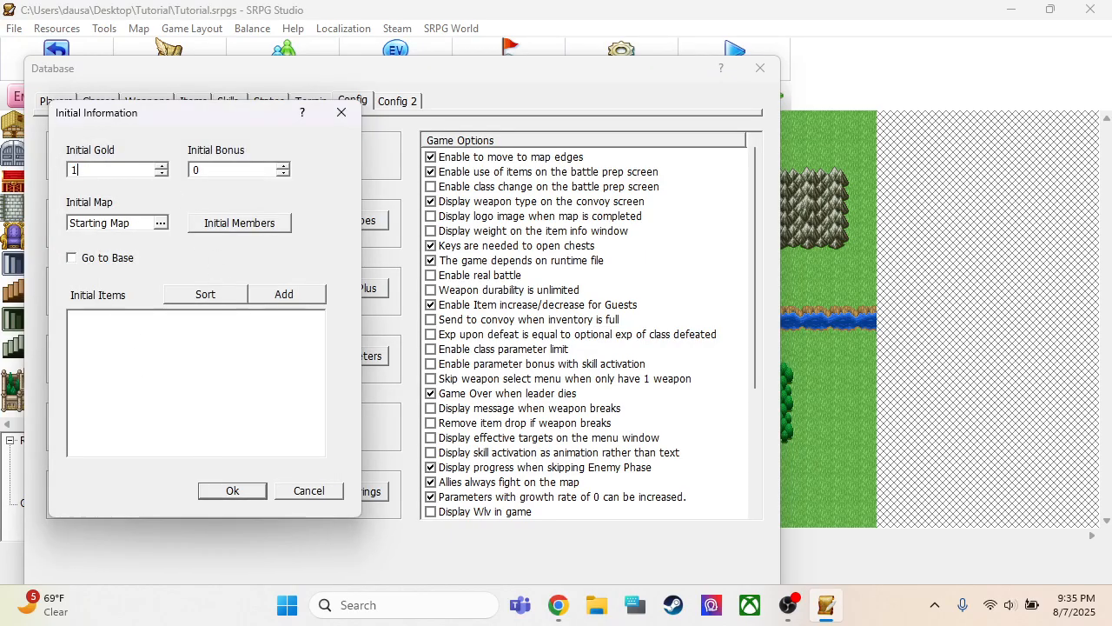
pyautogui.write('100')
pyautogui.click(229, 492)
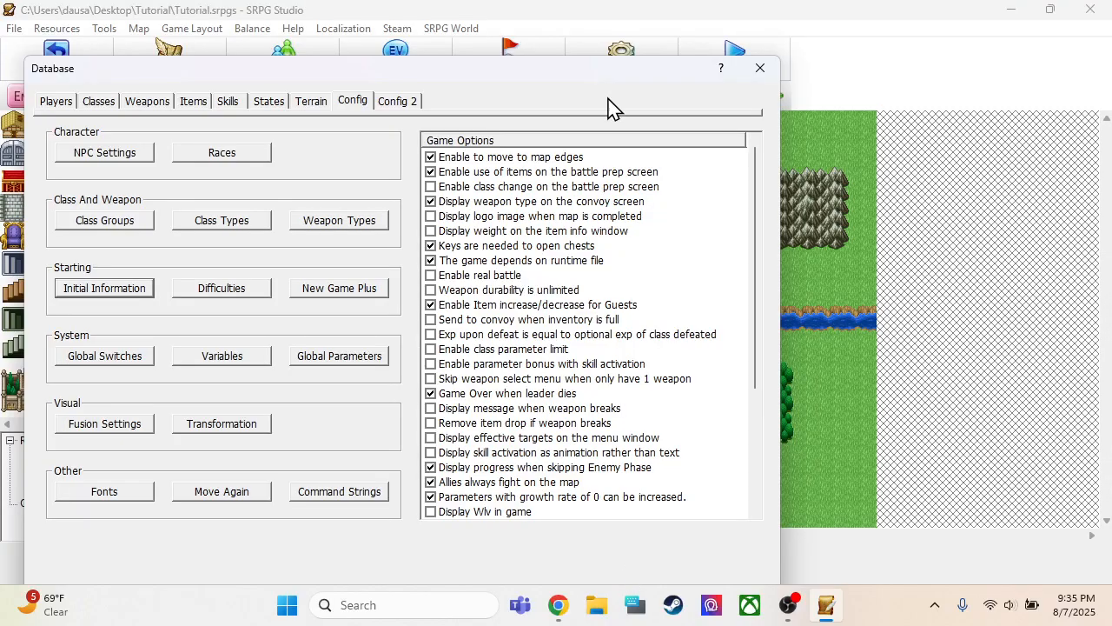
# Clear all six player units from the Starting Map's sortie restriction and accept the map information
pyautogui.moveTo(608, 98); pyautogui.dragTo(604, 45)
pyautogui.click(578, 564)
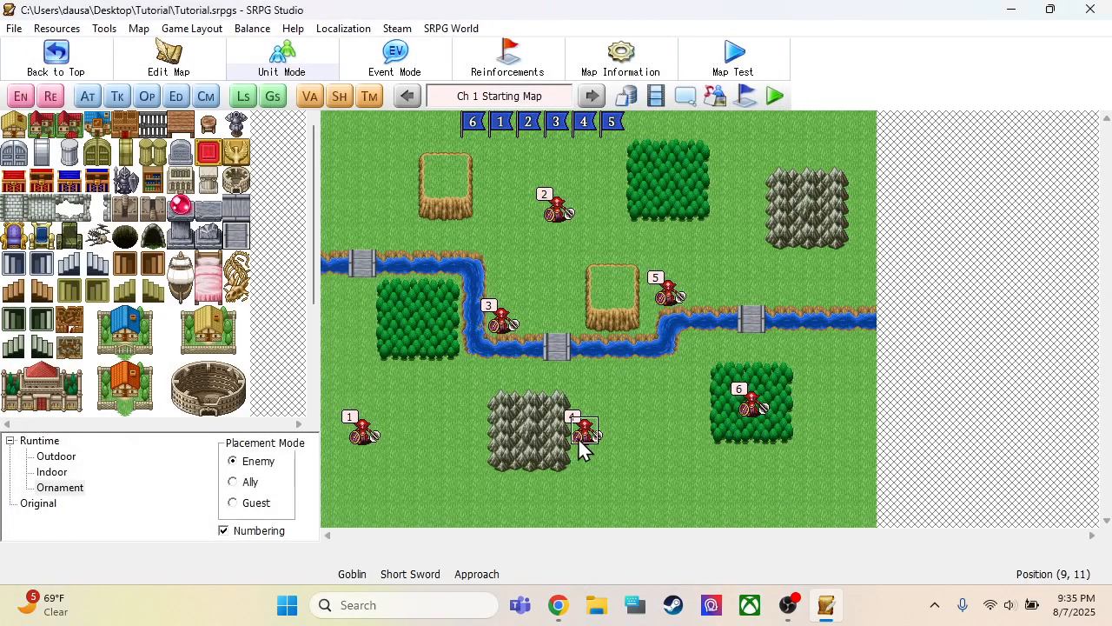
pyautogui.click(639, 66)
pyautogui.click(426, 325)
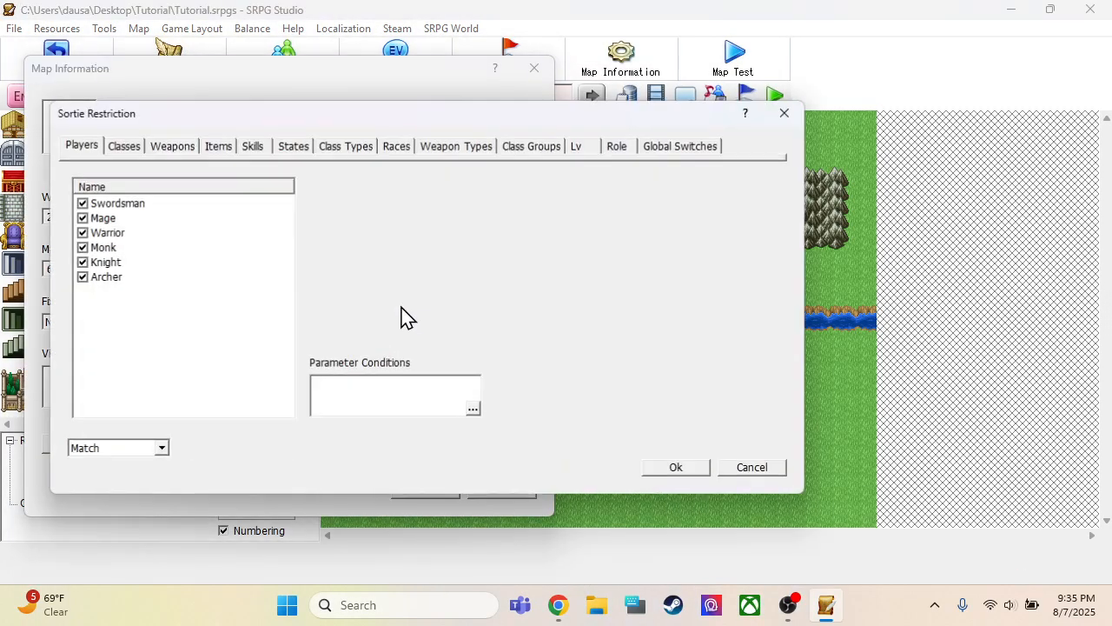
pyautogui.click(81, 205)
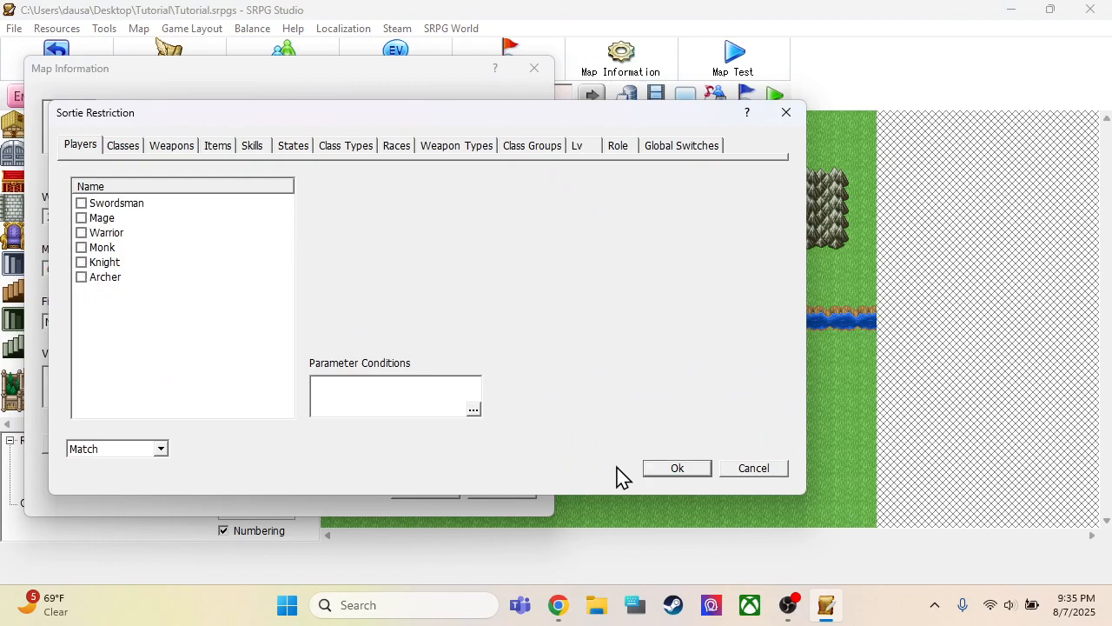
pyautogui.click(668, 471)
pyautogui.click(426, 489)
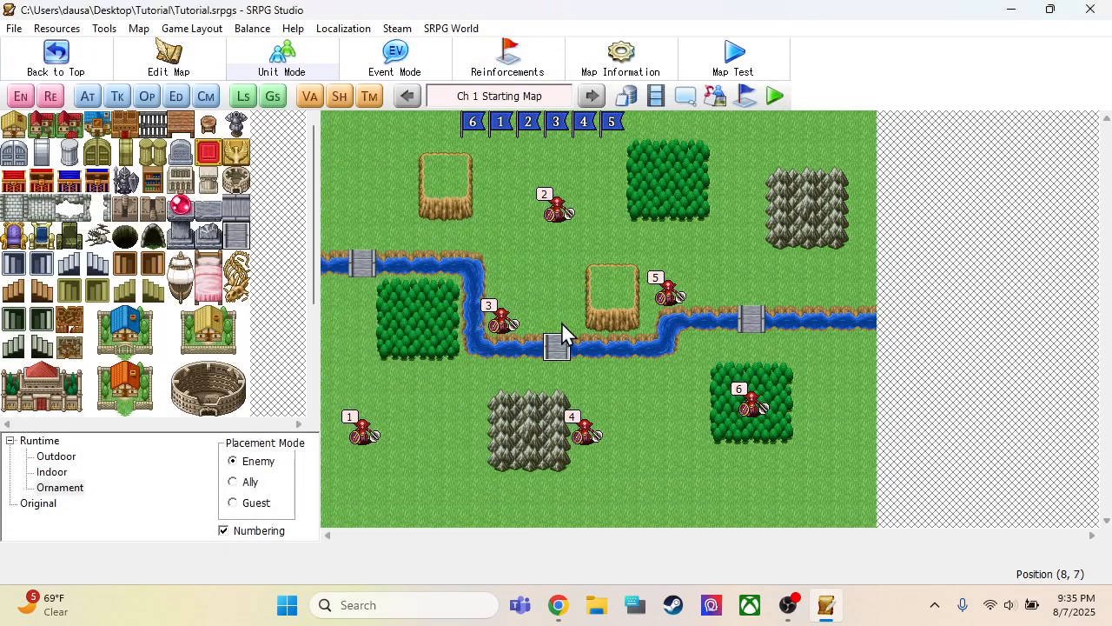
# Run a map test of the Starting Map to check the deployed units, and quit it
pyautogui.click(735, 60)
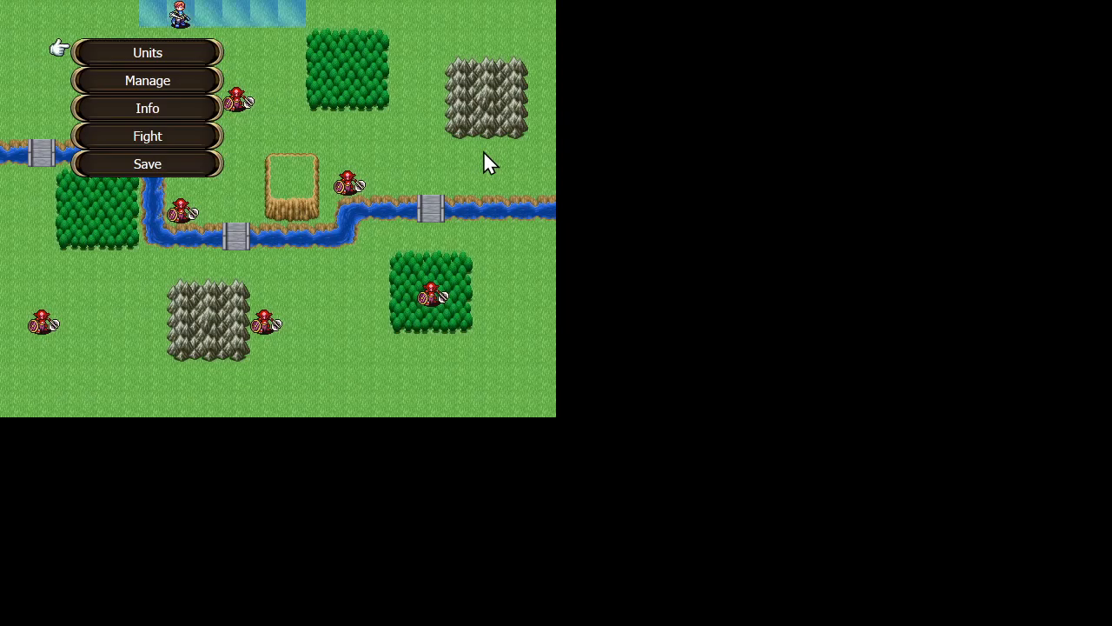
pyautogui.press('Escape')
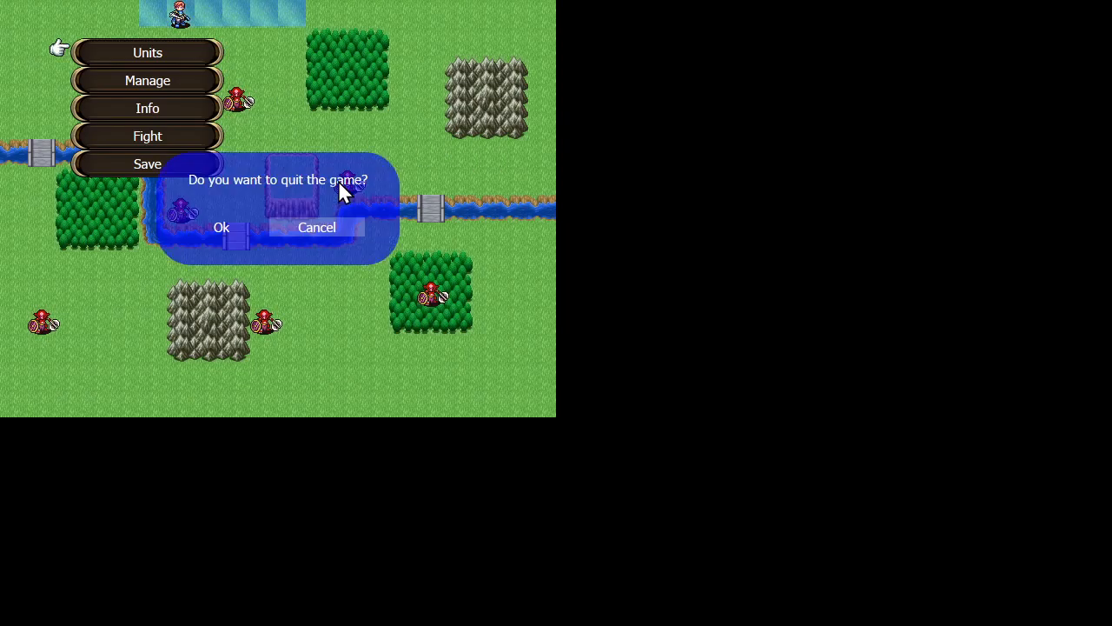
pyautogui.press('Left')
pyautogui.press('Return')
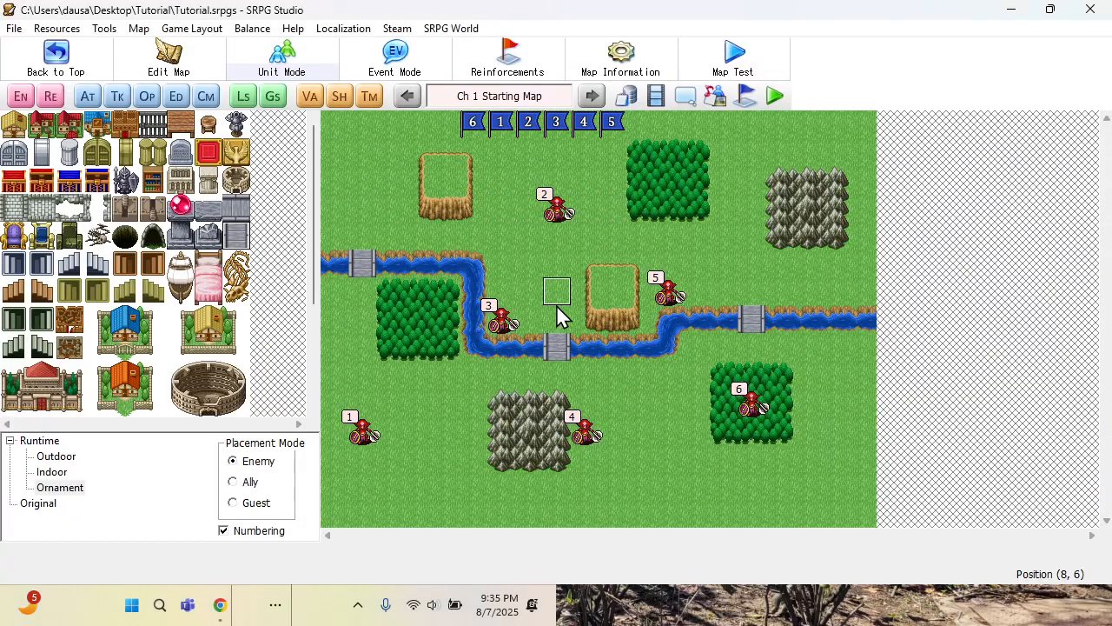
pyautogui.click(776, 96)
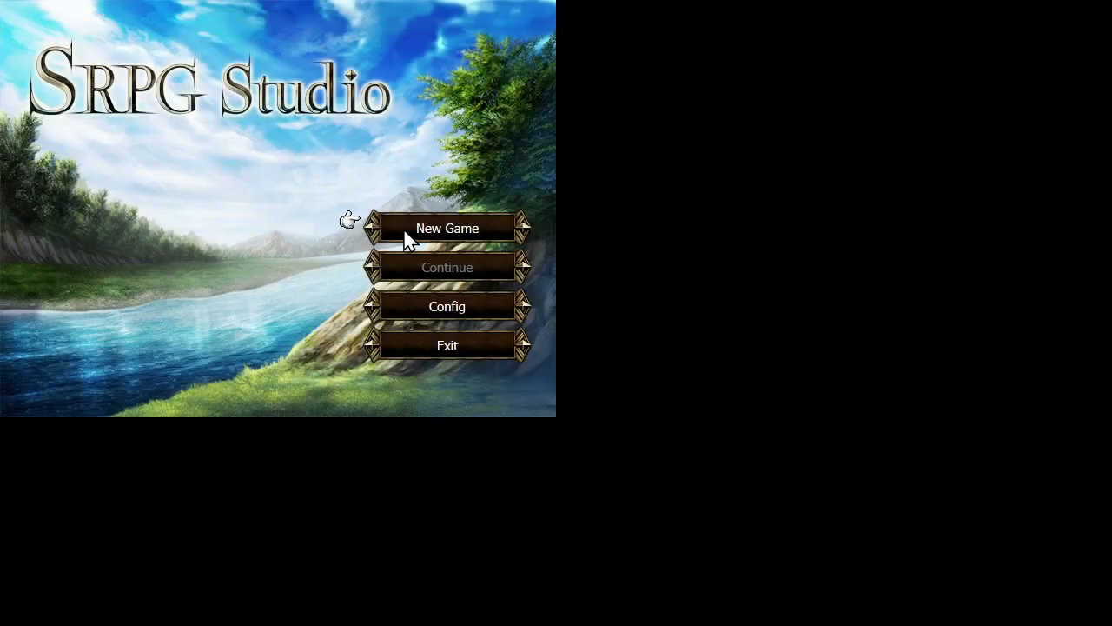
pyautogui.press('Escape')
pyautogui.press('Left')
pyautogui.press('Return')
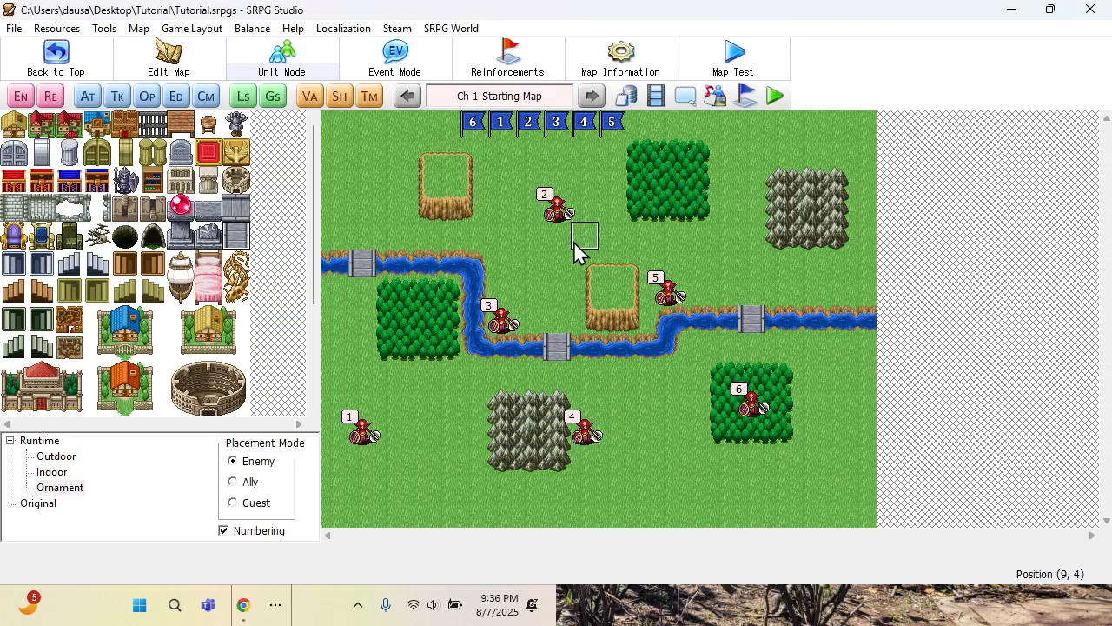
# Start a new game in test play and begin the fight from the battle preparation screen
pyautogui.click(774, 98)
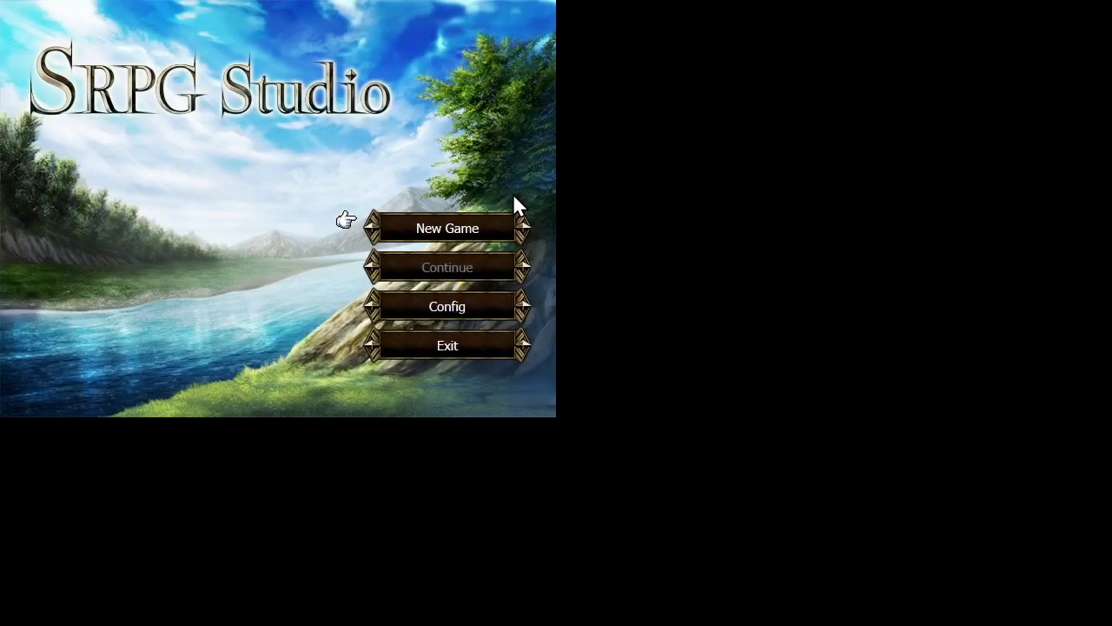
pyautogui.click(458, 232)
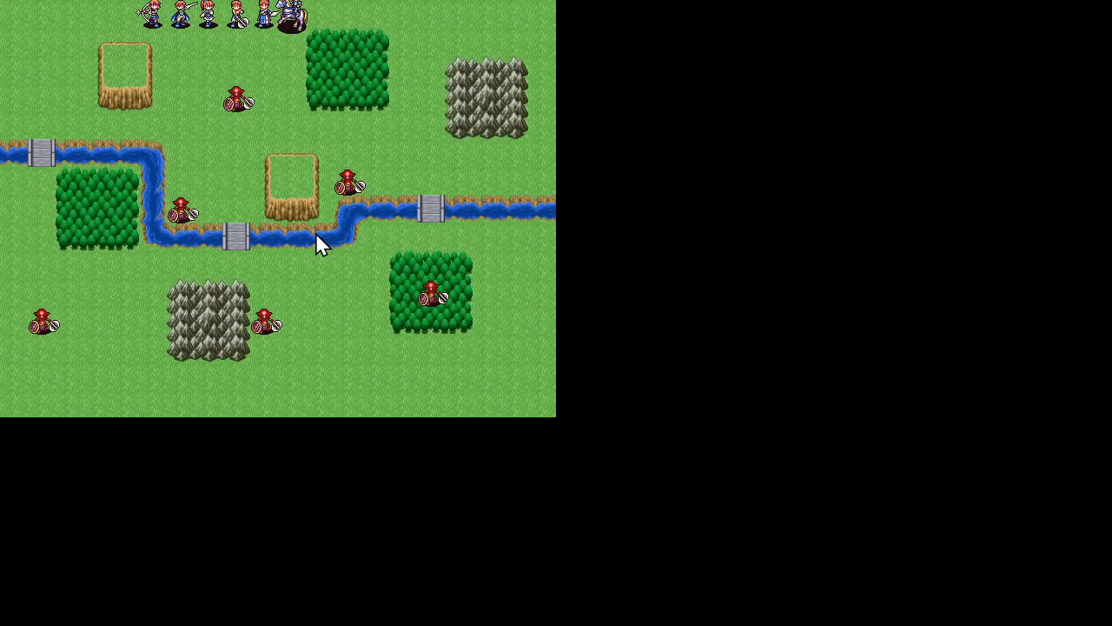
pyautogui.click(315, 237)
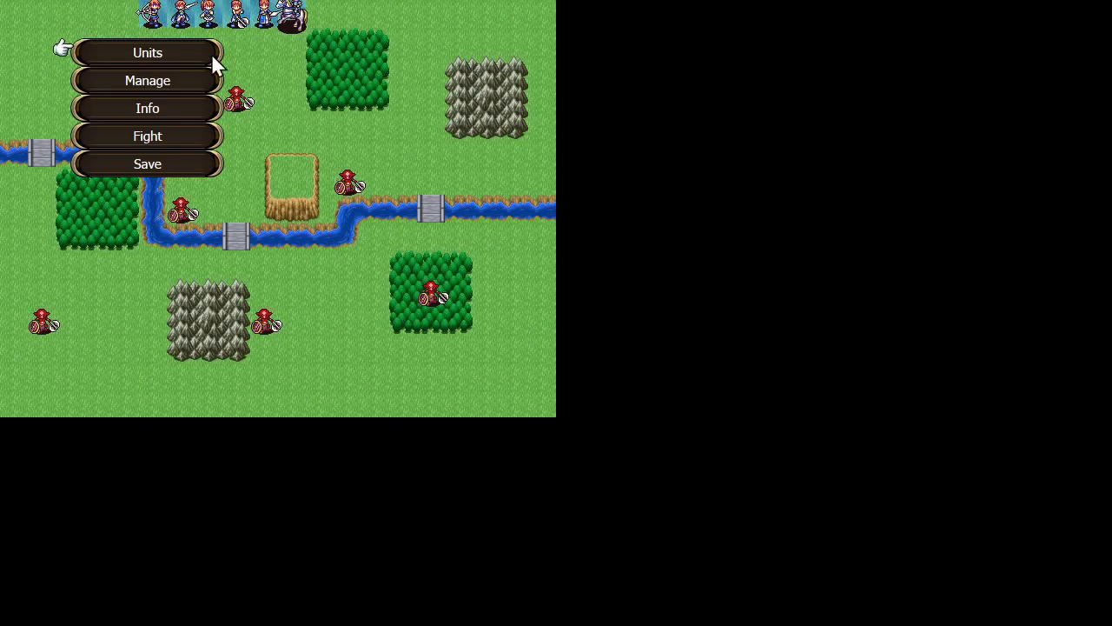
pyautogui.click(141, 139)
pyautogui.click(248, 228)
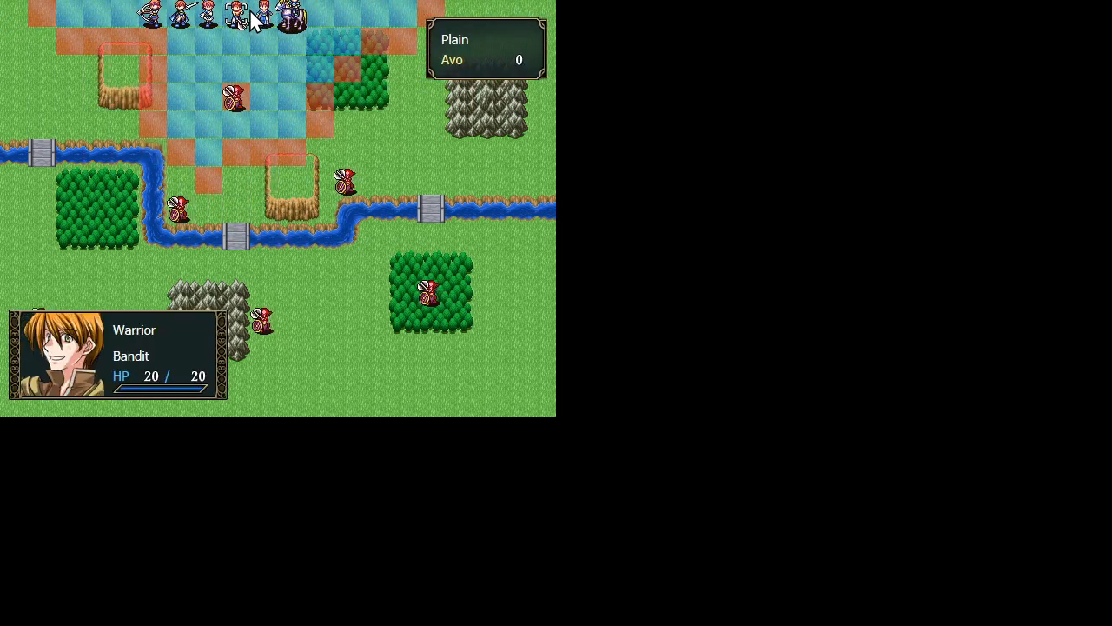
# Examine the unit details of the Knight, Archer and Monk on the battle map, and quit the test play
pyautogui.rightClick(290, 30)
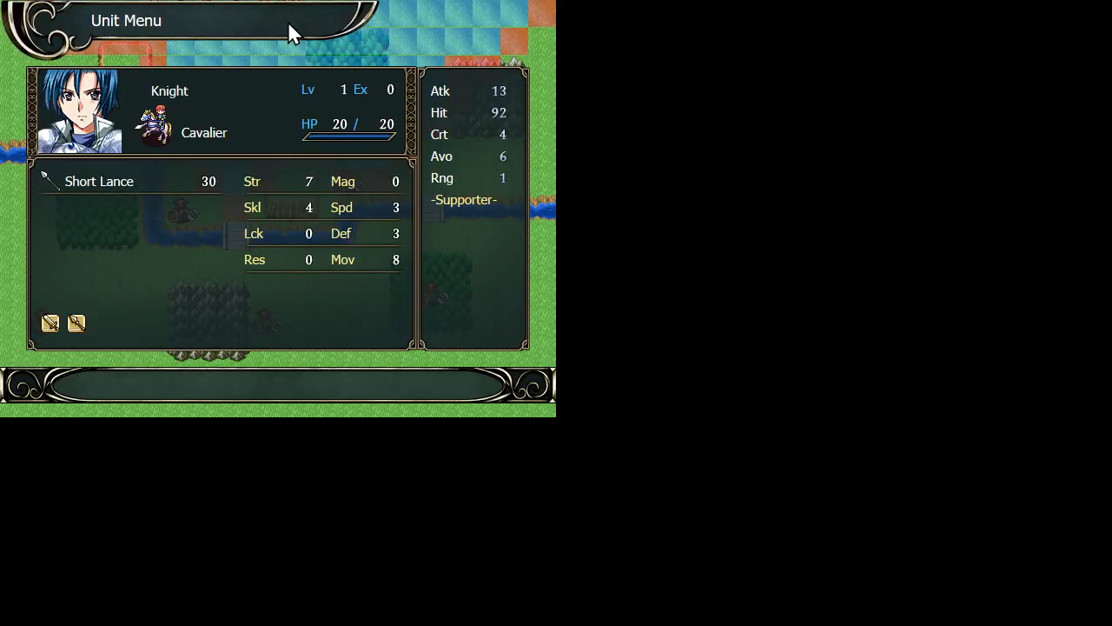
pyautogui.rightClick(288, 30)
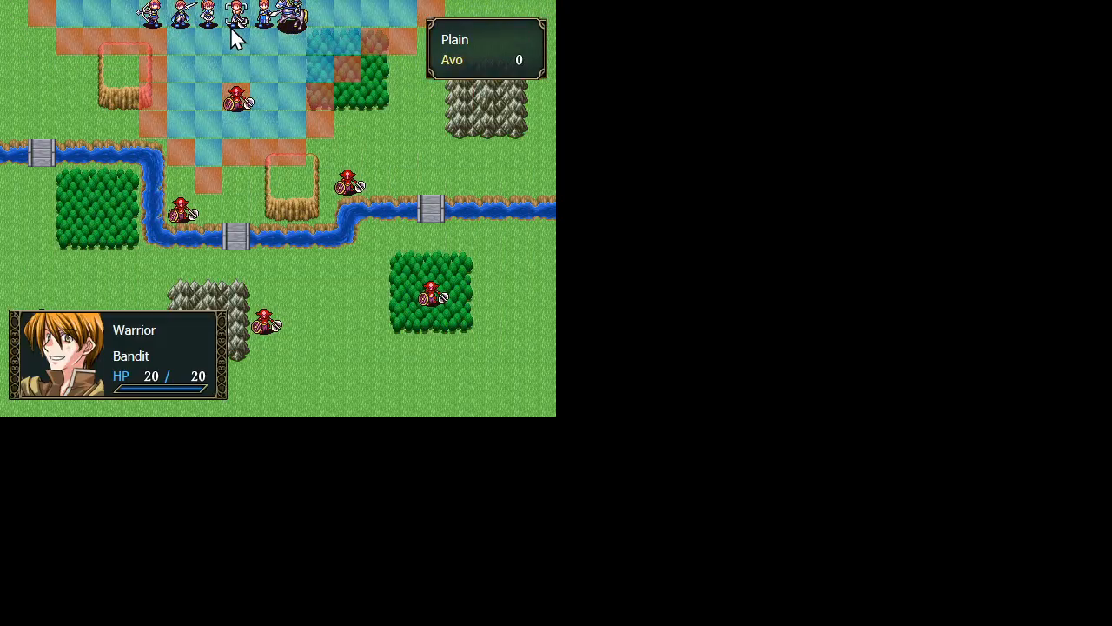
pyautogui.rightClick(158, 23)
pyautogui.rightClick(158, 22)
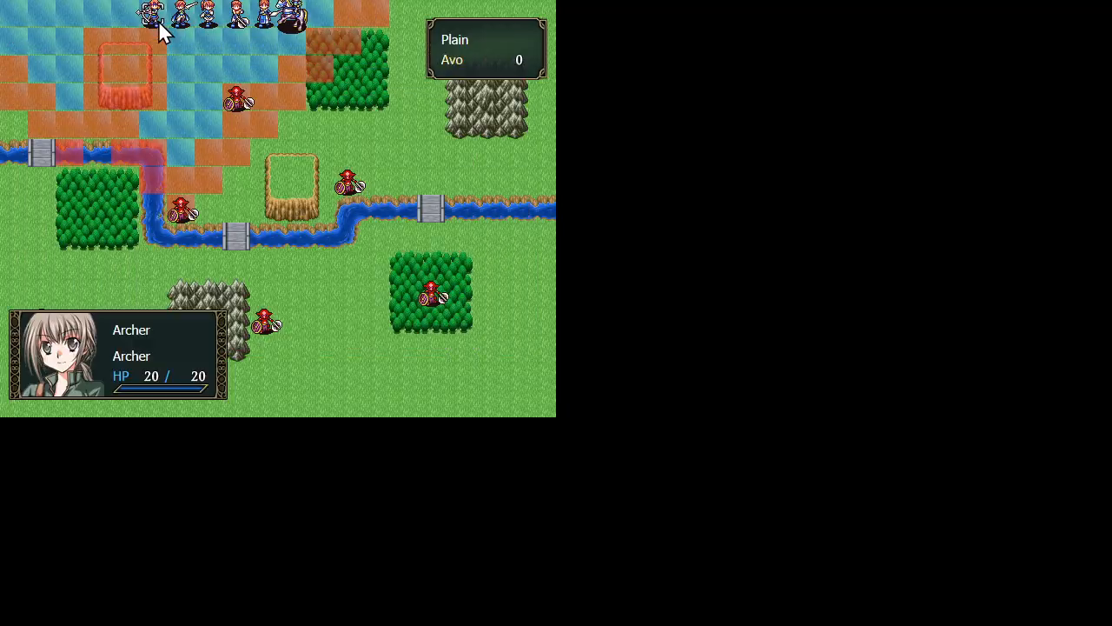
pyautogui.rightClick(158, 20)
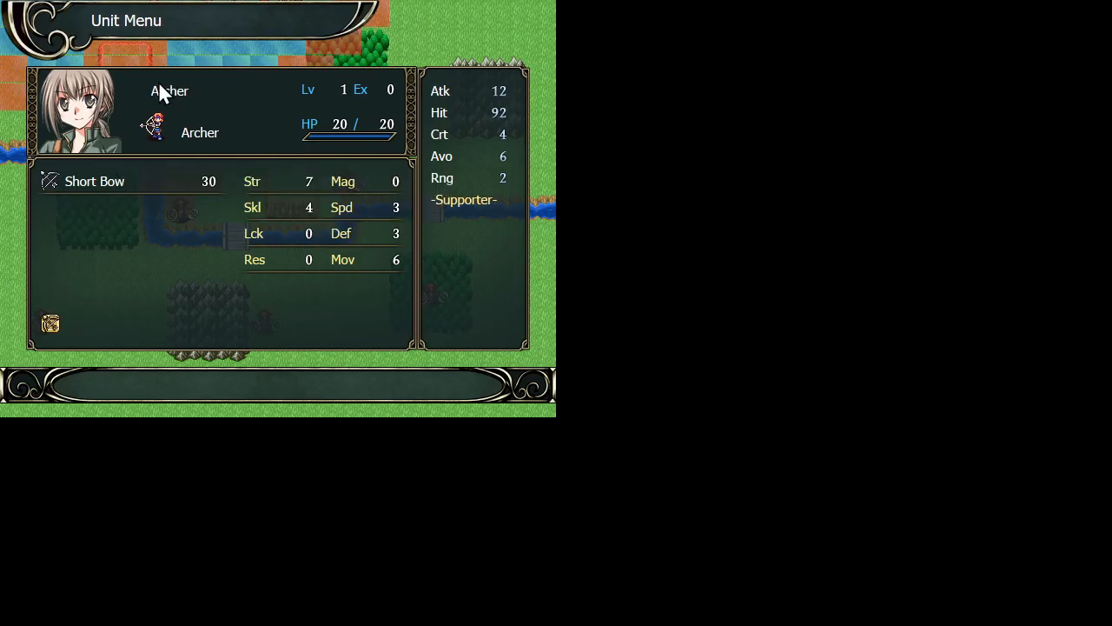
pyautogui.rightClick(170, 41)
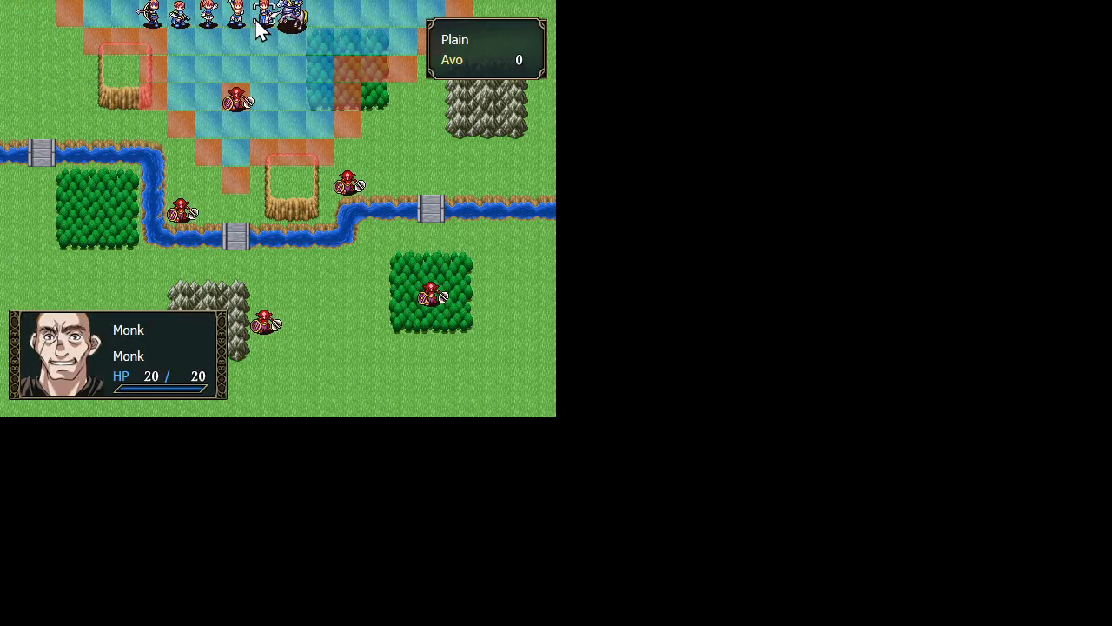
pyautogui.rightClick(256, 22)
pyautogui.moveTo(223, 183)
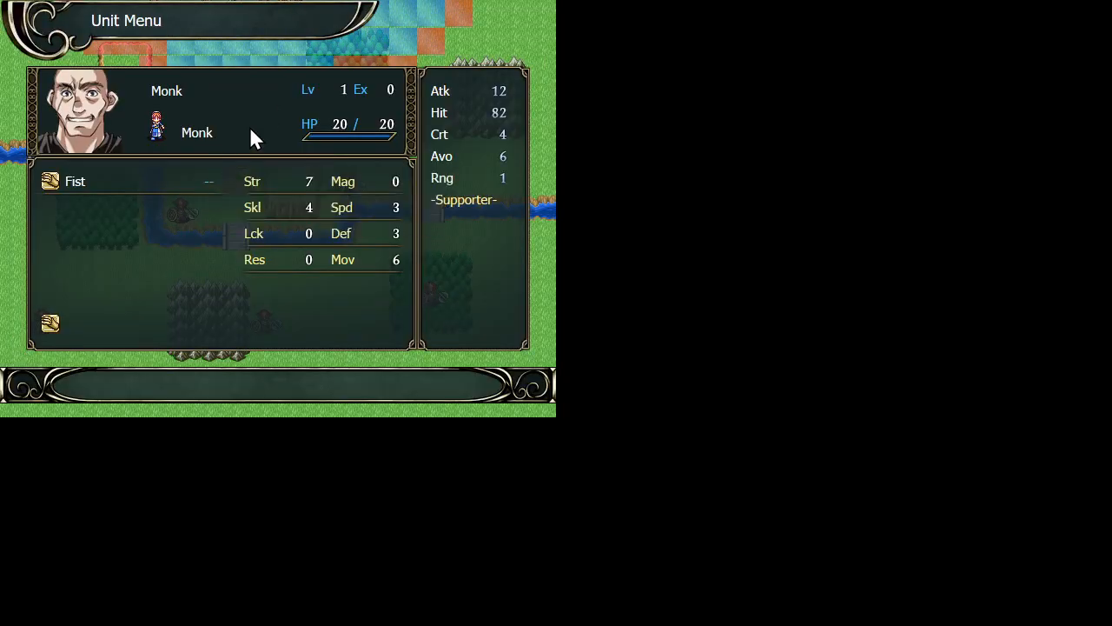
pyautogui.rightClick(299, 28)
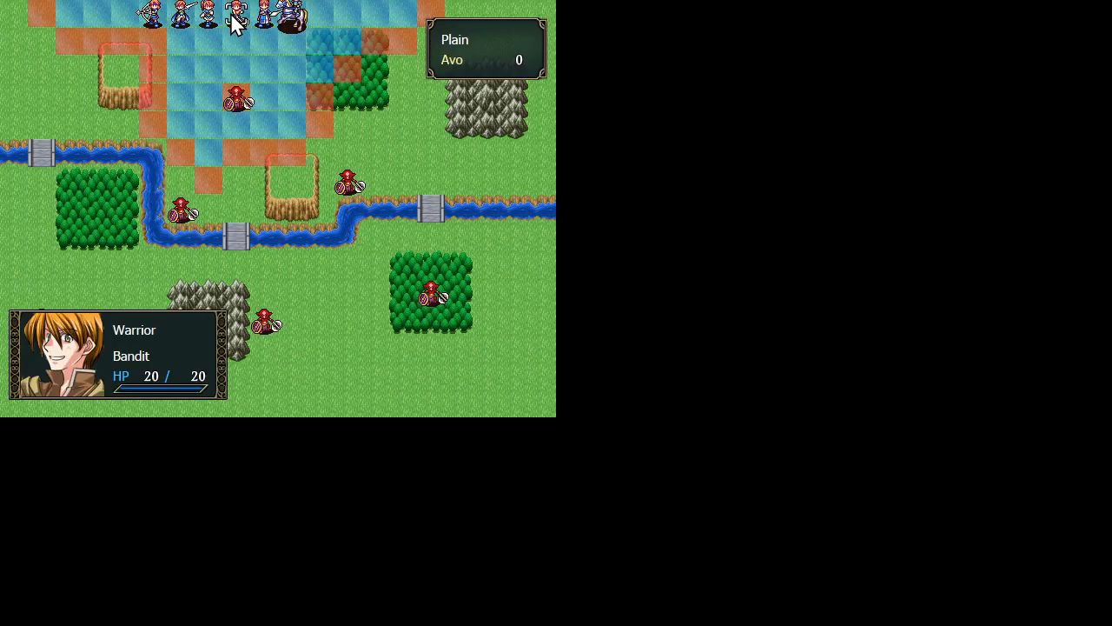
pyautogui.press('Escape')
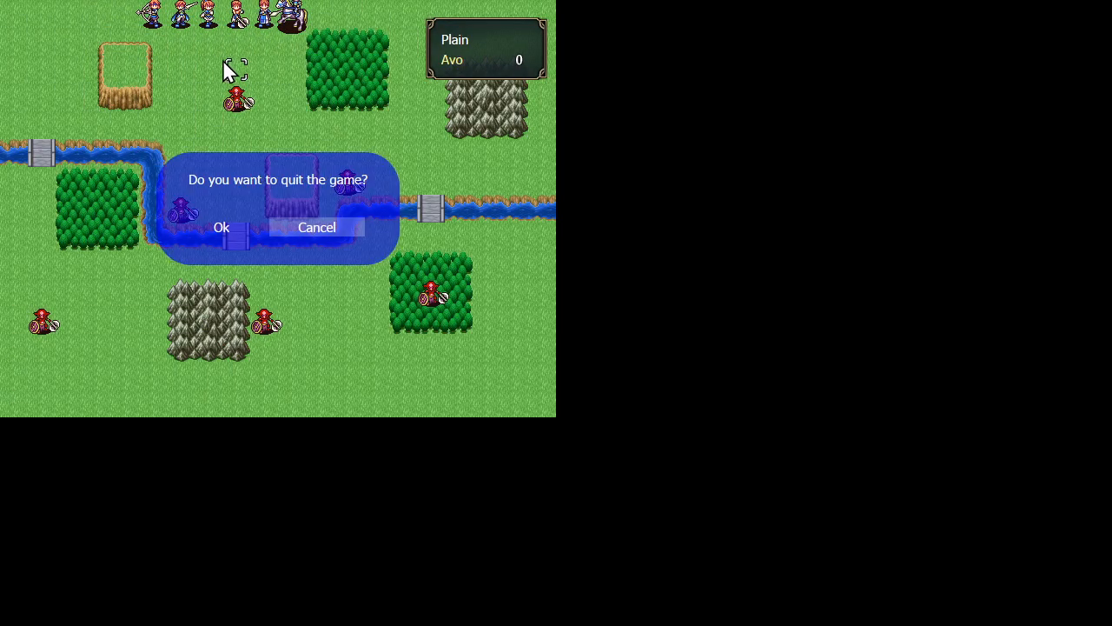
pyautogui.press('Left')
pyautogui.press('Return')
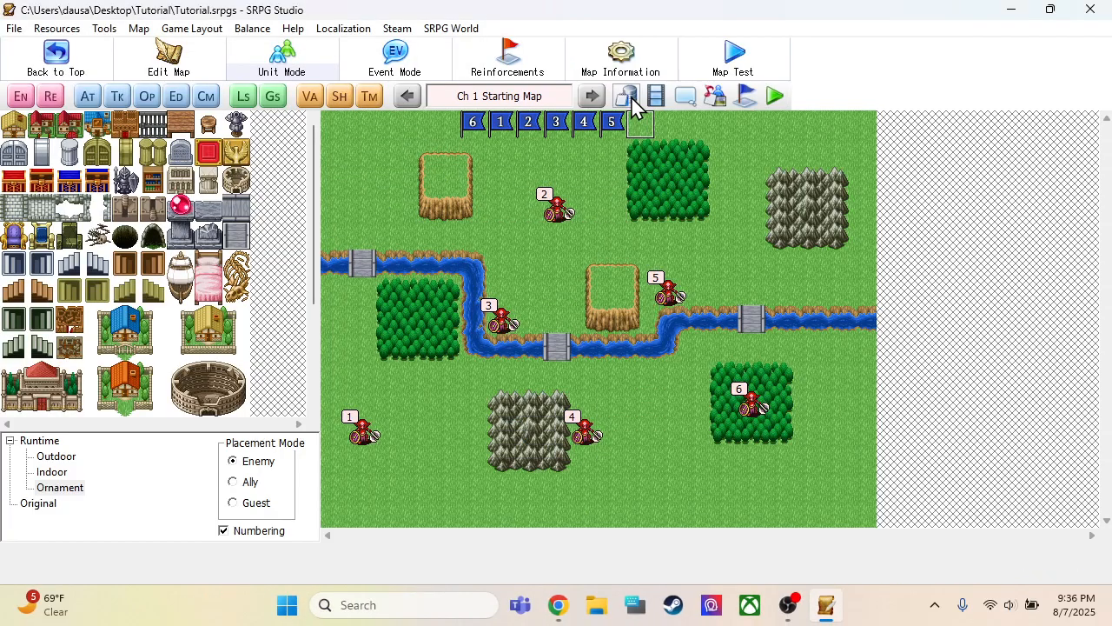
# Set the price and uses of the Short Sword and the Short Lance to 0 in the weapons database
pyautogui.click(633, 96)
pyautogui.click(148, 103)
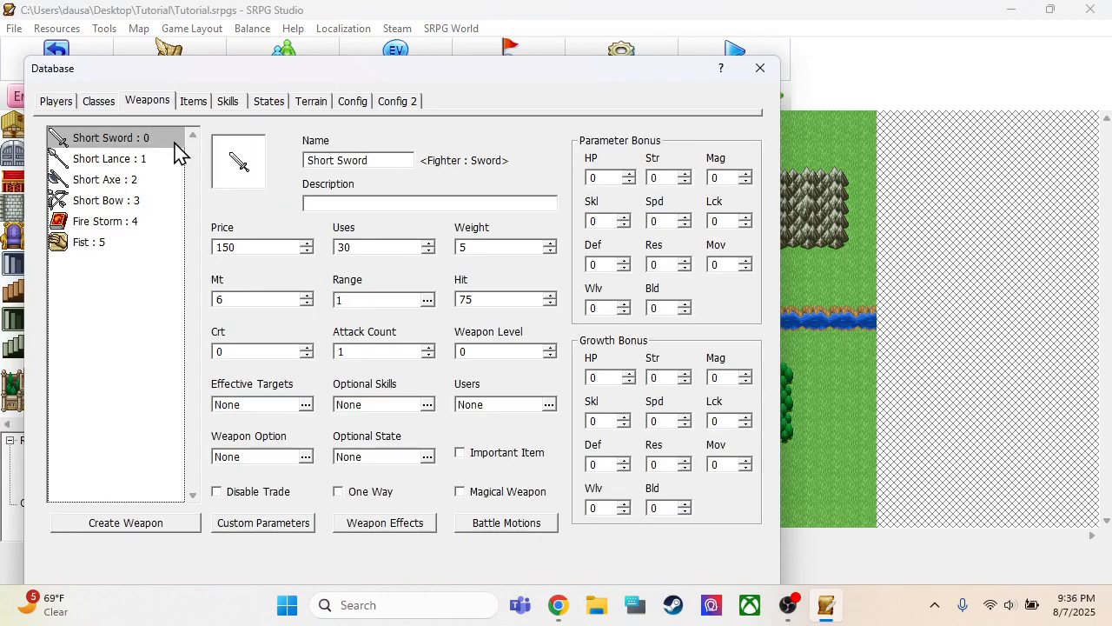
pyautogui.doubleClick(358, 246)
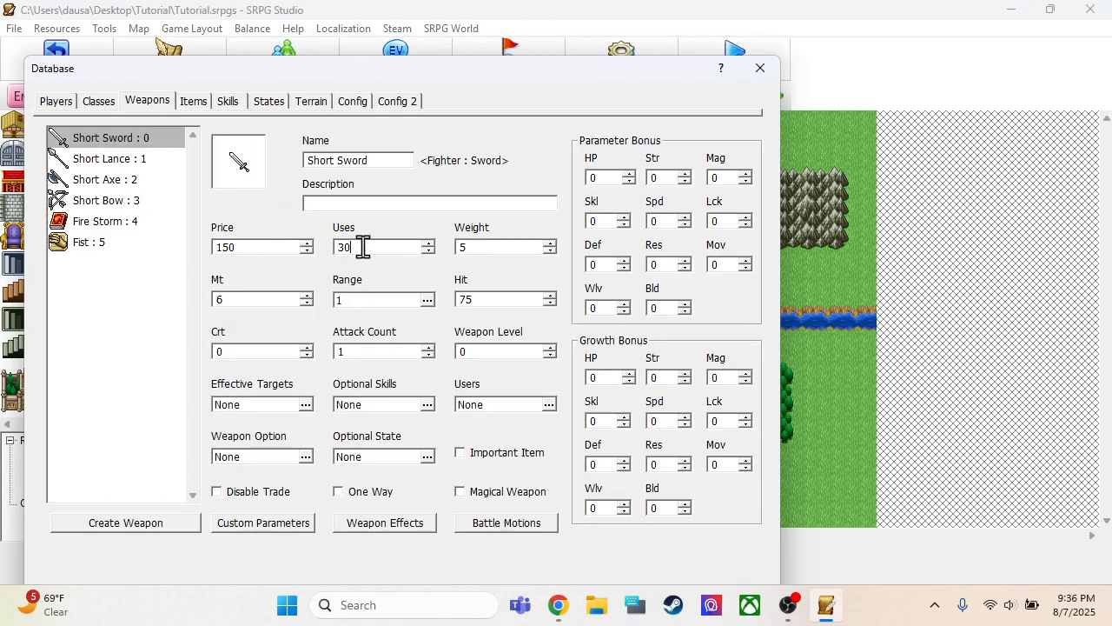
pyautogui.doubleClick(261, 247)
pyautogui.click(106, 159)
pyautogui.doubleClick(251, 247)
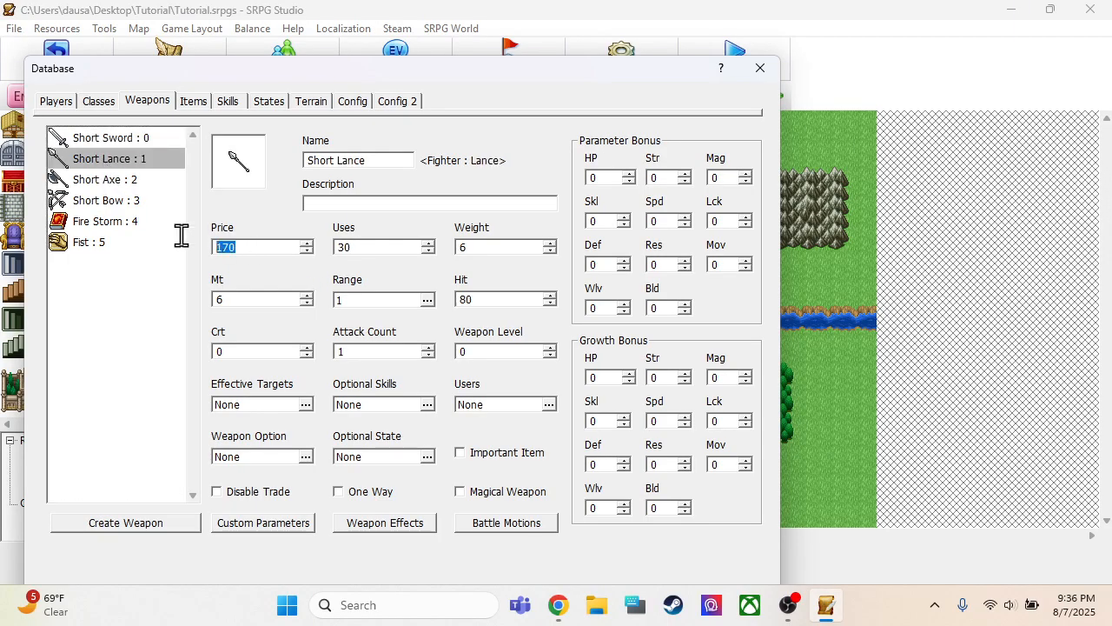
pyautogui.write('0')
pyautogui.doubleClick(367, 248)
# Set the Short Axe's price and uses to 0
pyautogui.click(130, 180)
pyautogui.doubleClick(236, 248)
pyautogui.write('0')
pyautogui.doubleClick(358, 246)
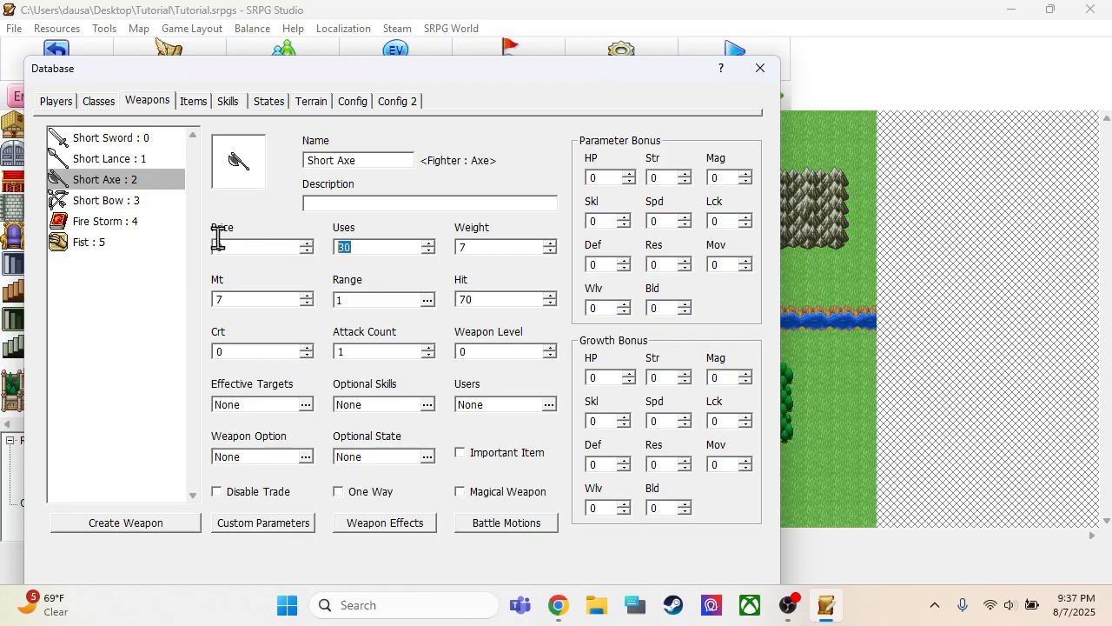
pyautogui.write('0')
# Set the Short Bow's price, uses and weight to 0
pyautogui.click(120, 200)
pyautogui.doubleClick(246, 247)
pyautogui.write('0')
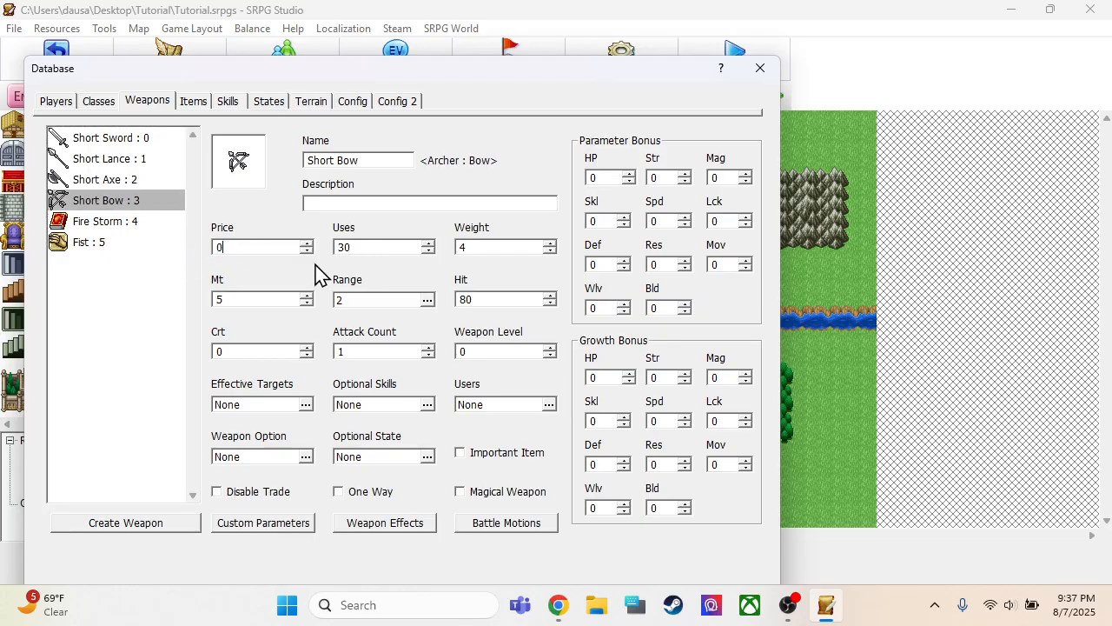
pyautogui.doubleClick(382, 246)
pyautogui.write('0')
pyautogui.doubleClick(504, 247)
# Set the weight of the Short Axe, Short Lance and Short Sword to 0
pyautogui.click(130, 180)
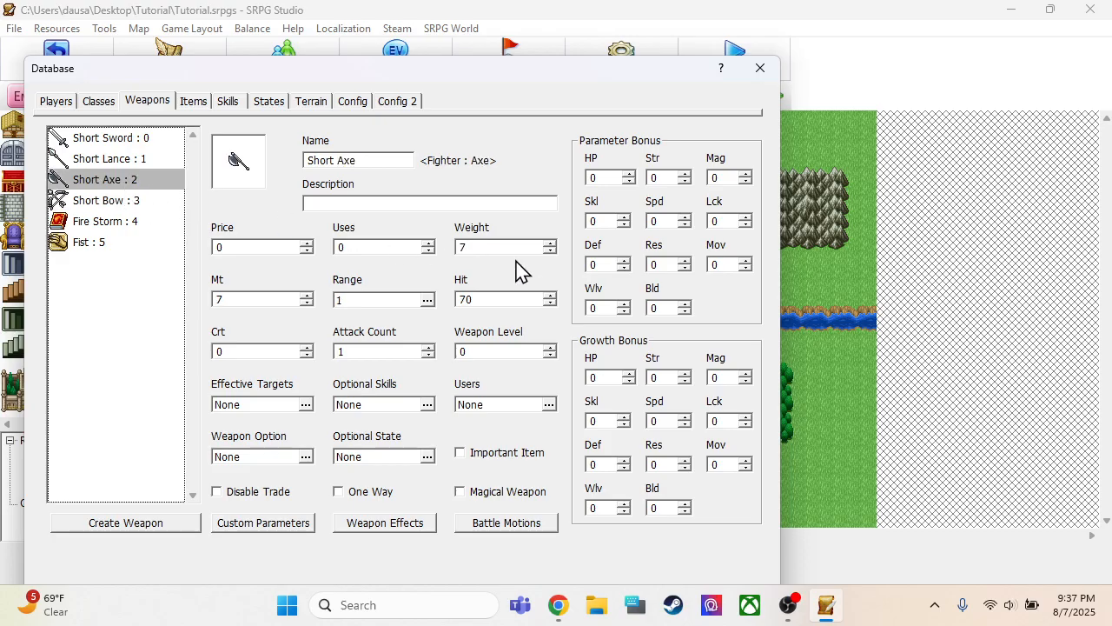
pyautogui.doubleClick(502, 248)
pyautogui.write('0')
pyautogui.click(162, 162)
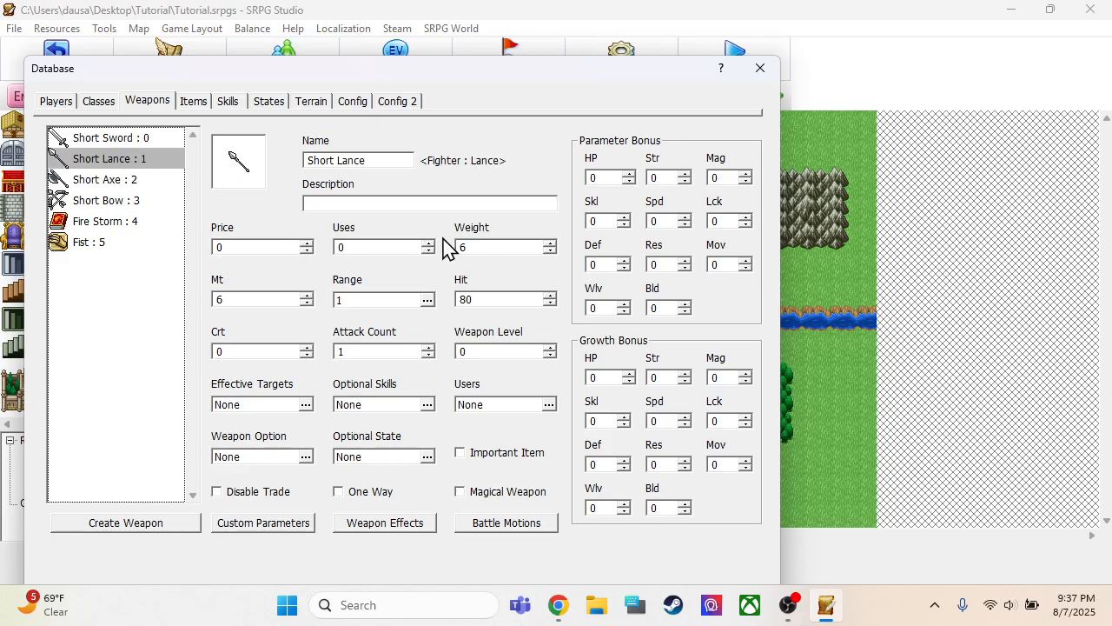
pyautogui.doubleClick(474, 246)
pyautogui.write('0')
pyautogui.click(139, 138)
pyautogui.click(471, 247)
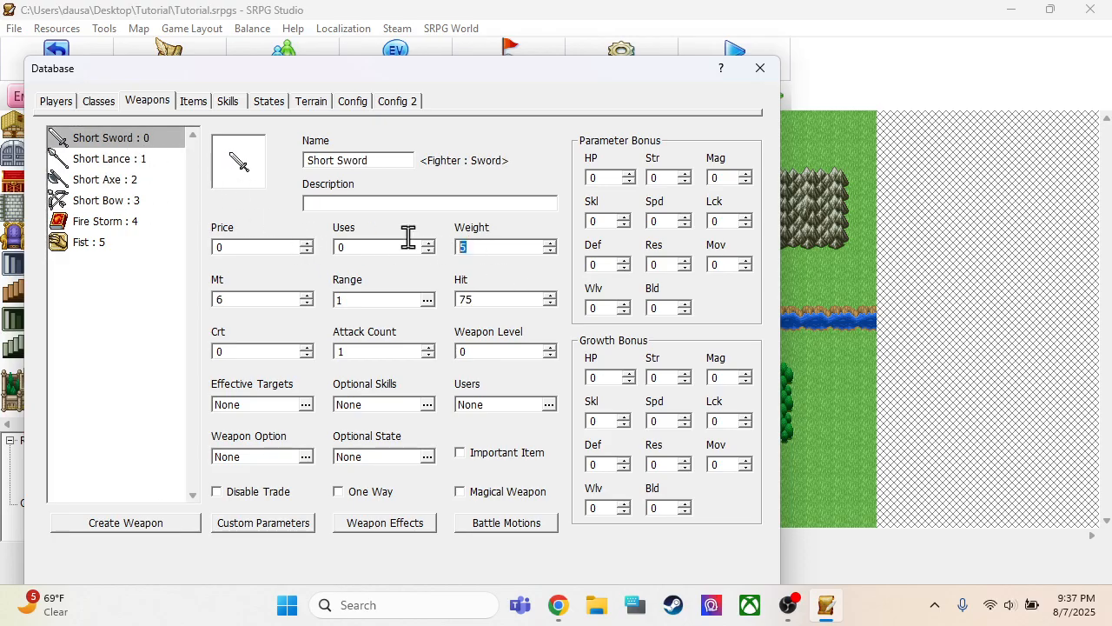
# Set Fire Storm's price, uses and weight to 0
pyautogui.click(100, 224)
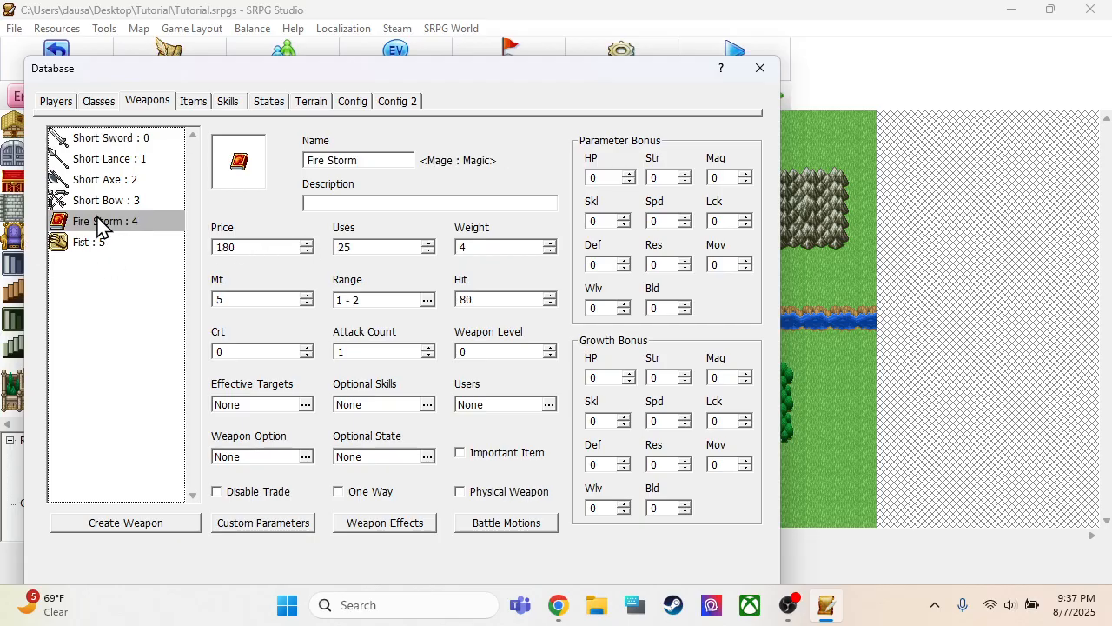
pyautogui.doubleClick(265, 248)
pyautogui.write('0')
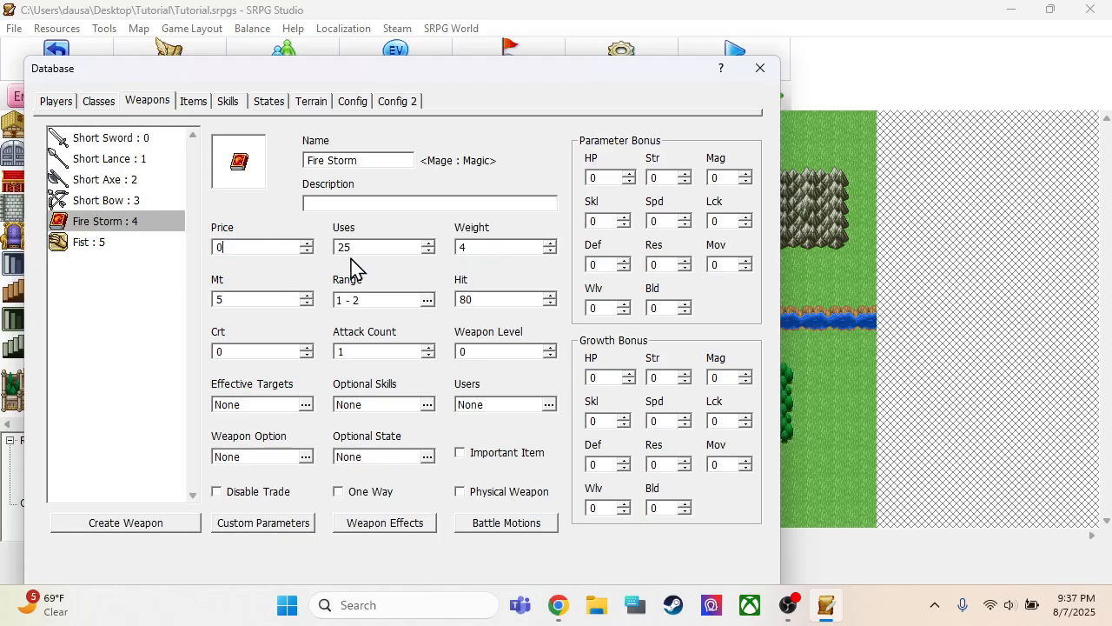
pyautogui.doubleClick(357, 248)
pyautogui.write('0')
pyautogui.doubleClick(491, 247)
pyautogui.write('0')
# Review the price, uses and weight of every weapon, from Fist back to Short Sword
pyautogui.click(146, 244)
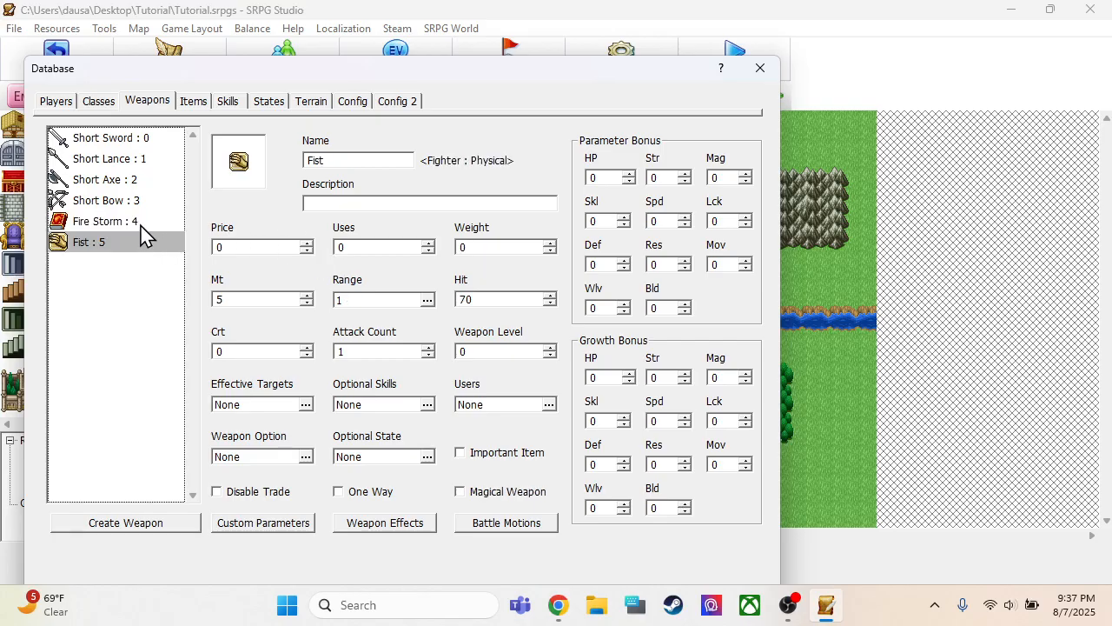
pyautogui.click(134, 225)
pyautogui.click(123, 204)
pyautogui.click(113, 180)
pyautogui.click(110, 159)
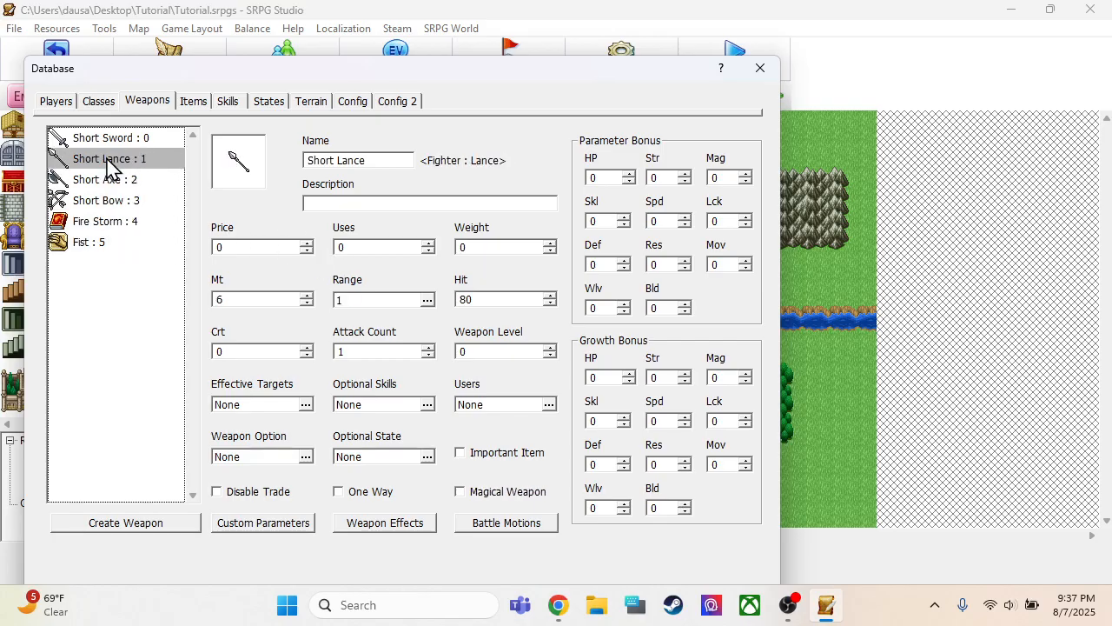
pyautogui.click(103, 140)
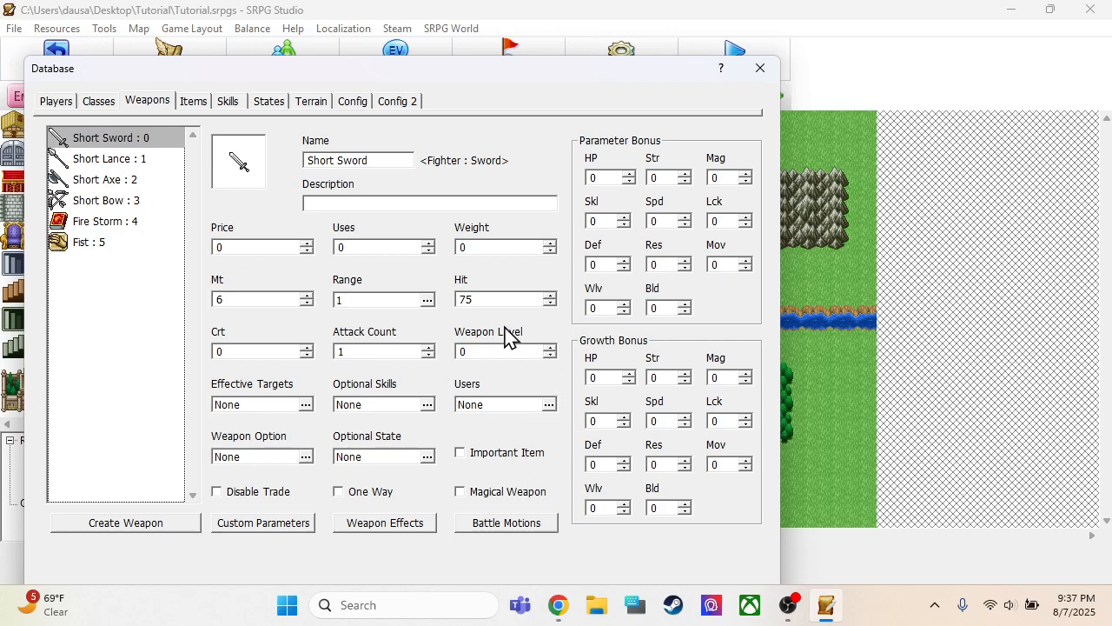
# Enable the game option "Weapon durability is unlimited" and save the database changes
pyautogui.click(355, 102)
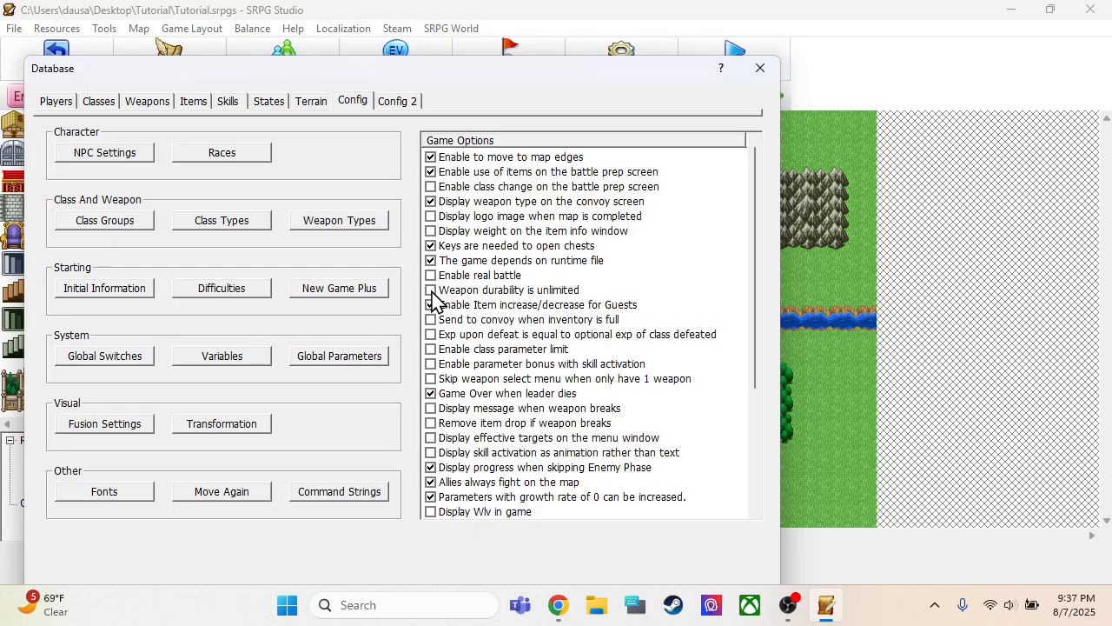
pyautogui.moveTo(557, 83); pyautogui.dragTo(557, 46)
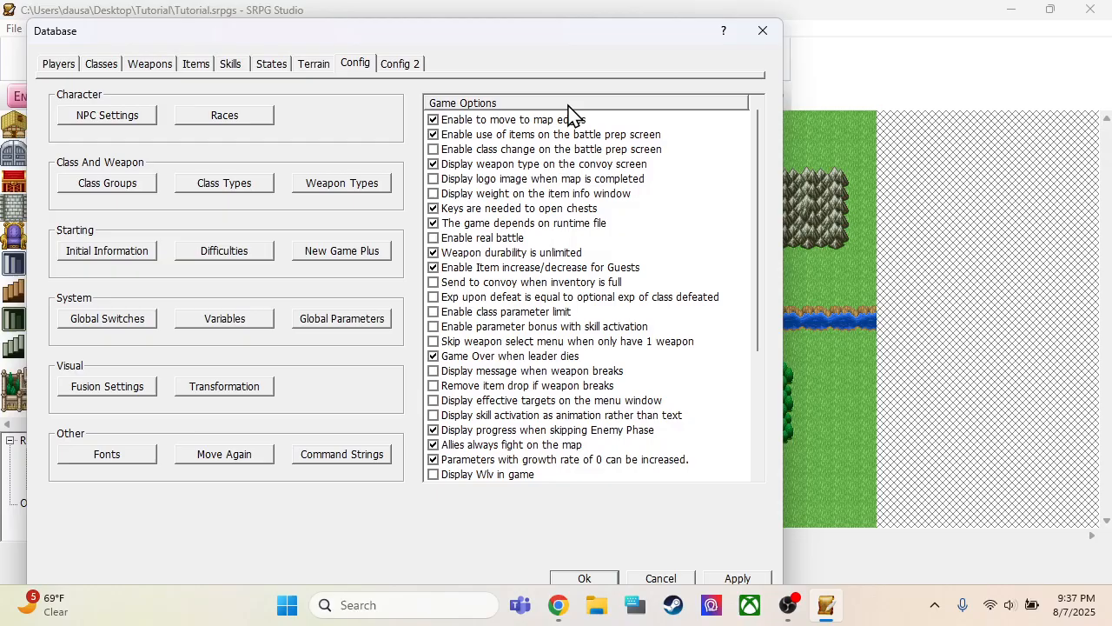
pyautogui.click(562, 578)
# Check the player start positions on the map, and review the Mage, Warrior, Monk and Knight entries in the database
pyautogui.click(528, 123)
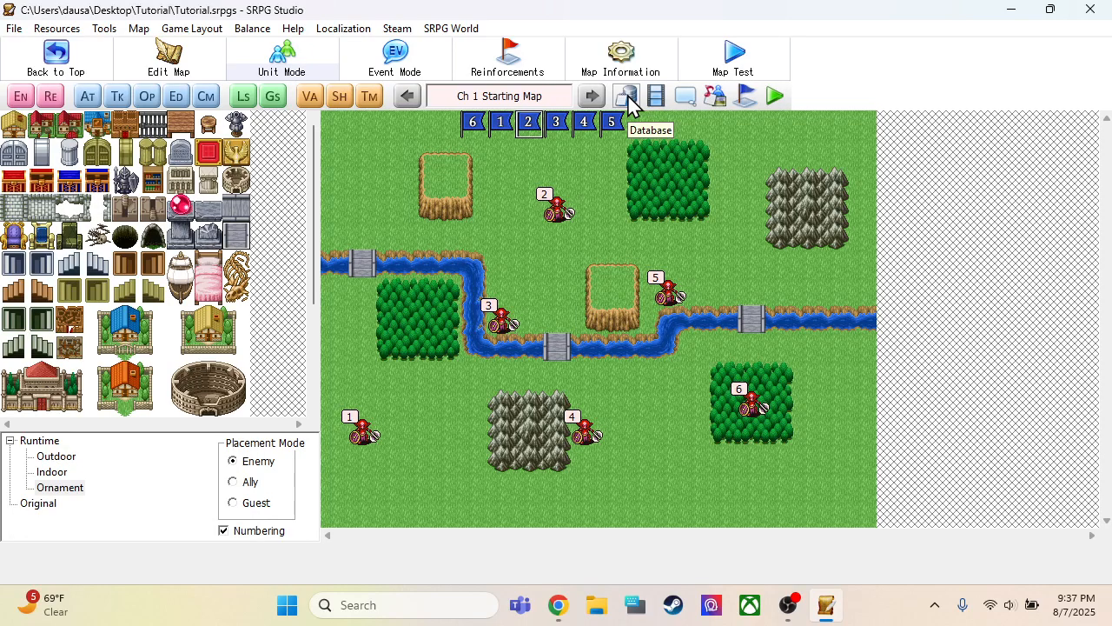
pyautogui.click(474, 126)
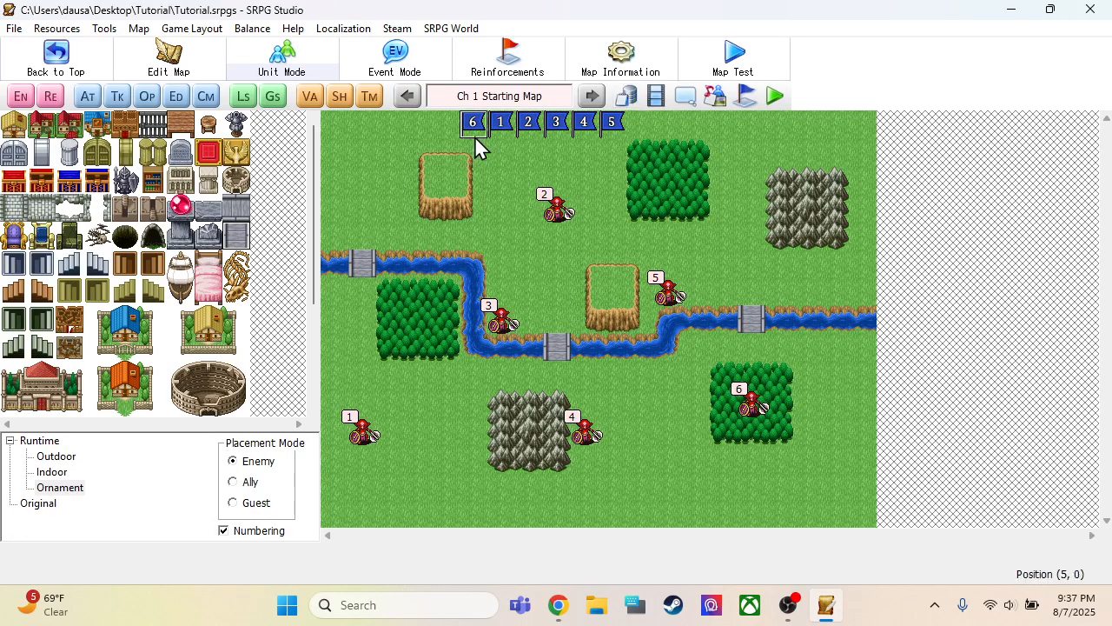
pyautogui.click(609, 124)
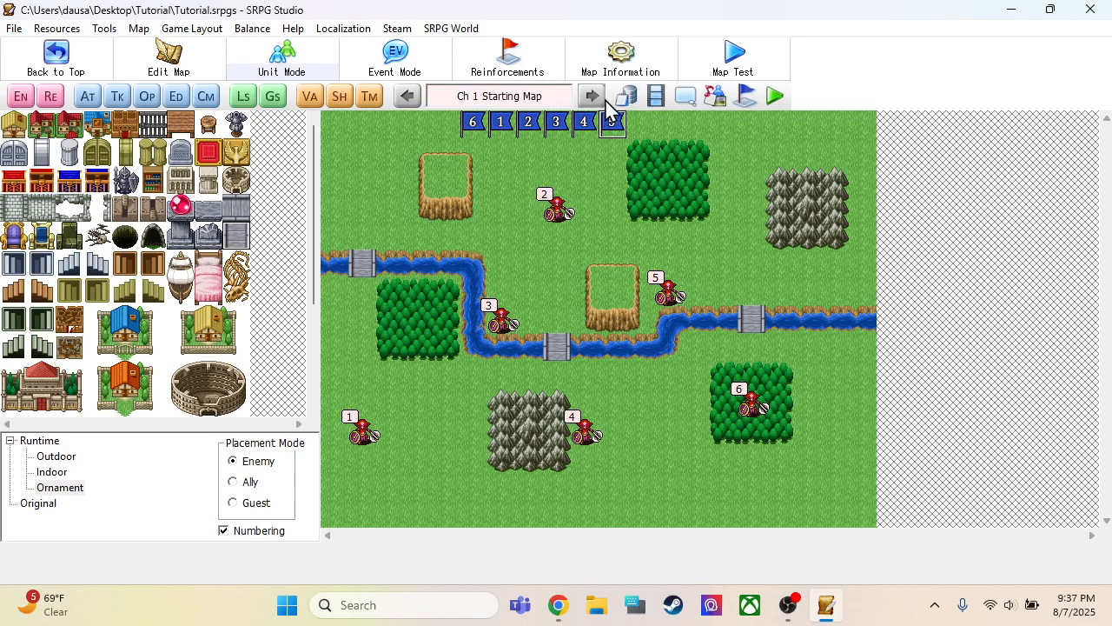
pyautogui.click(628, 97)
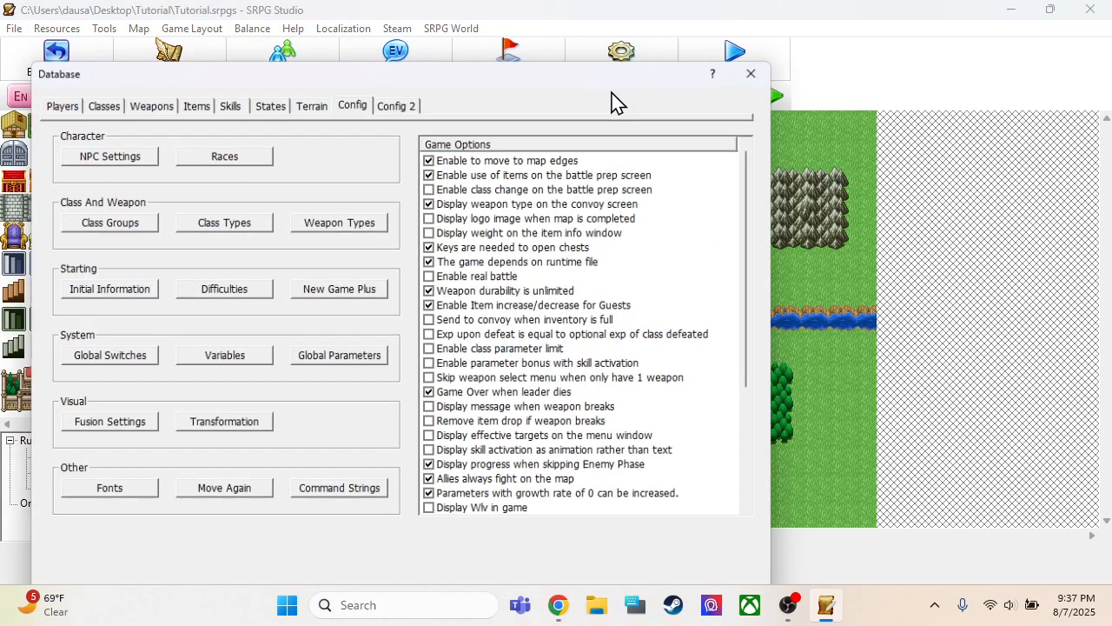
pyautogui.click(59, 100)
pyautogui.click(104, 207)
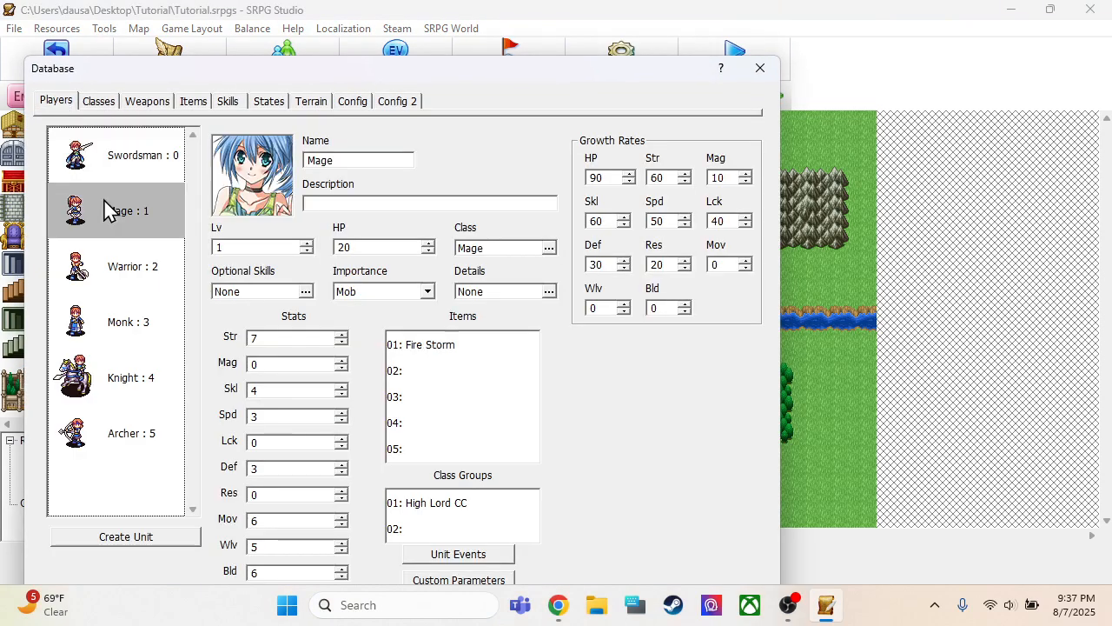
pyautogui.click(107, 271)
pyautogui.click(122, 346)
pyautogui.click(118, 411)
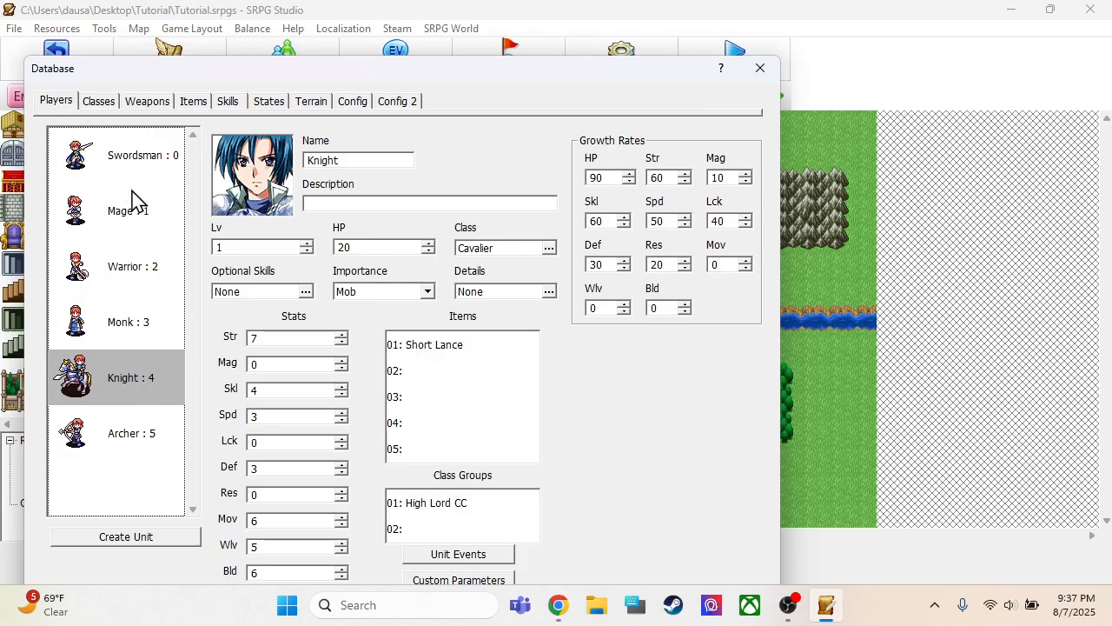
# Set the Swordsman's Str to 9 and Def to 4
pyautogui.click(131, 158)
pyautogui.click(283, 339)
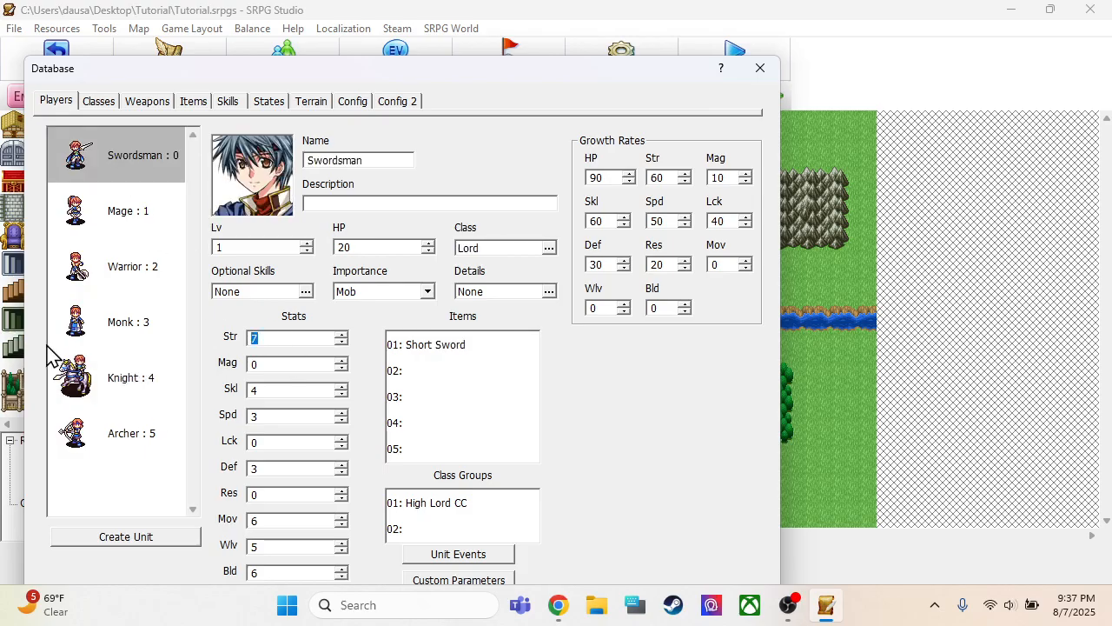
pyautogui.click(271, 470)
# Set the Mage's Mag to 7, Str to 0 and Mov to 5
pyautogui.click(137, 208)
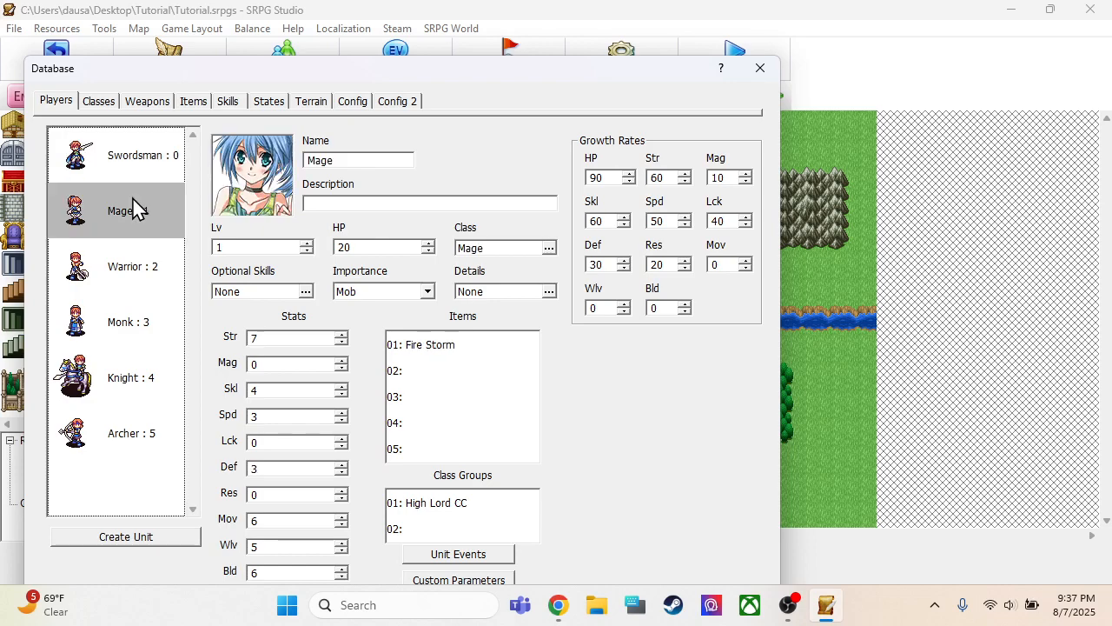
pyautogui.click(276, 364)
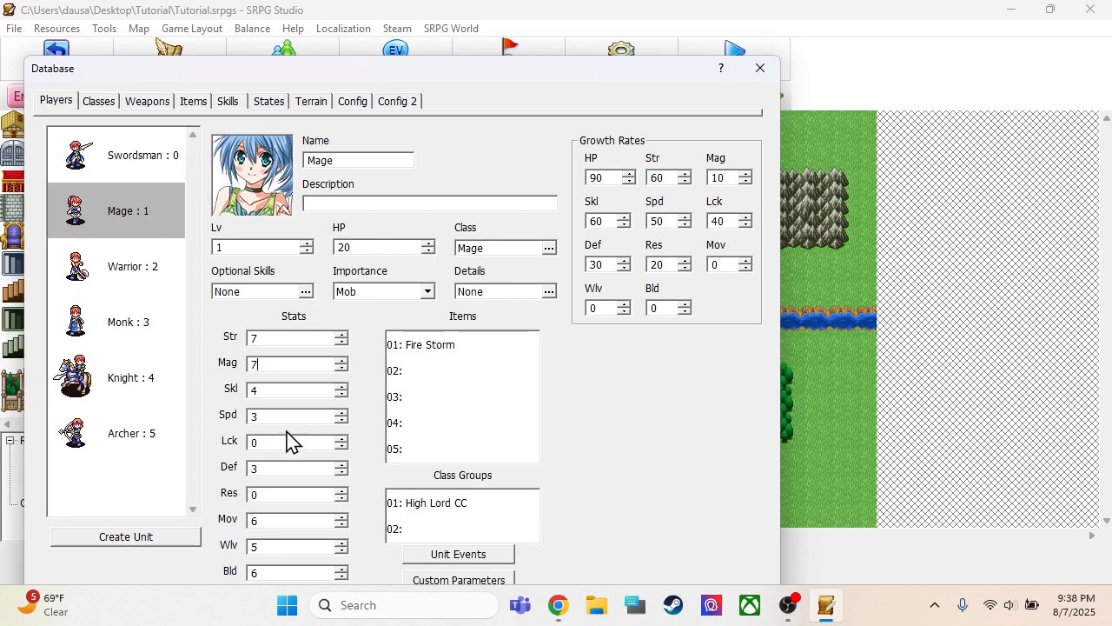
pyautogui.click(270, 338)
pyautogui.write('0')
pyautogui.click(268, 522)
# Set Mov to 5 for the Warrior, Monk and Archer, and to 7 for the Knight
pyautogui.click(122, 269)
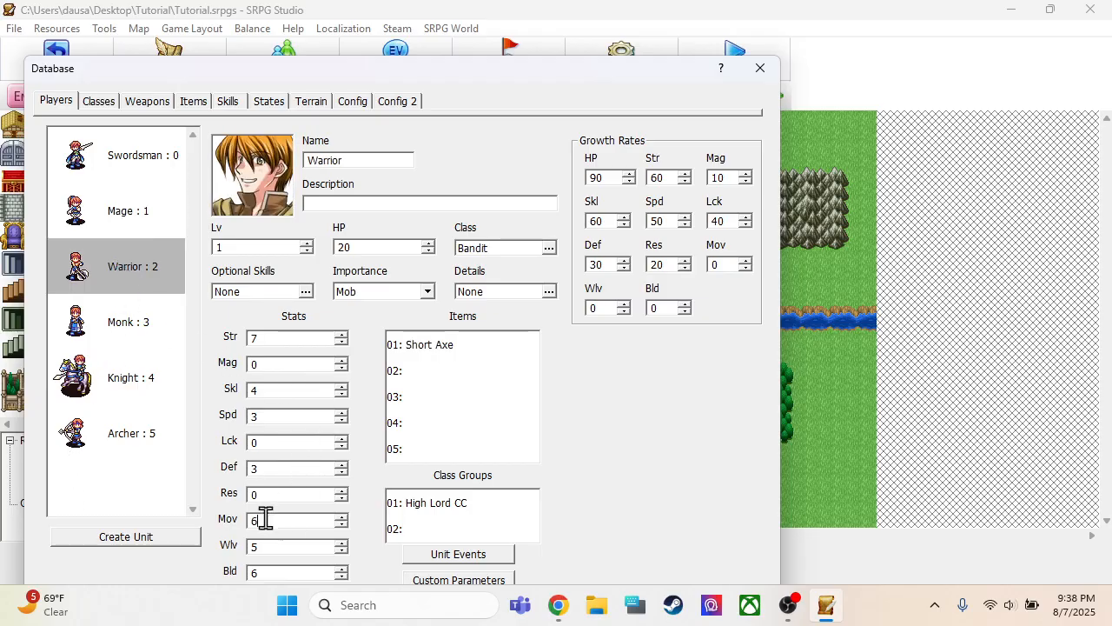
pyautogui.click(111, 161)
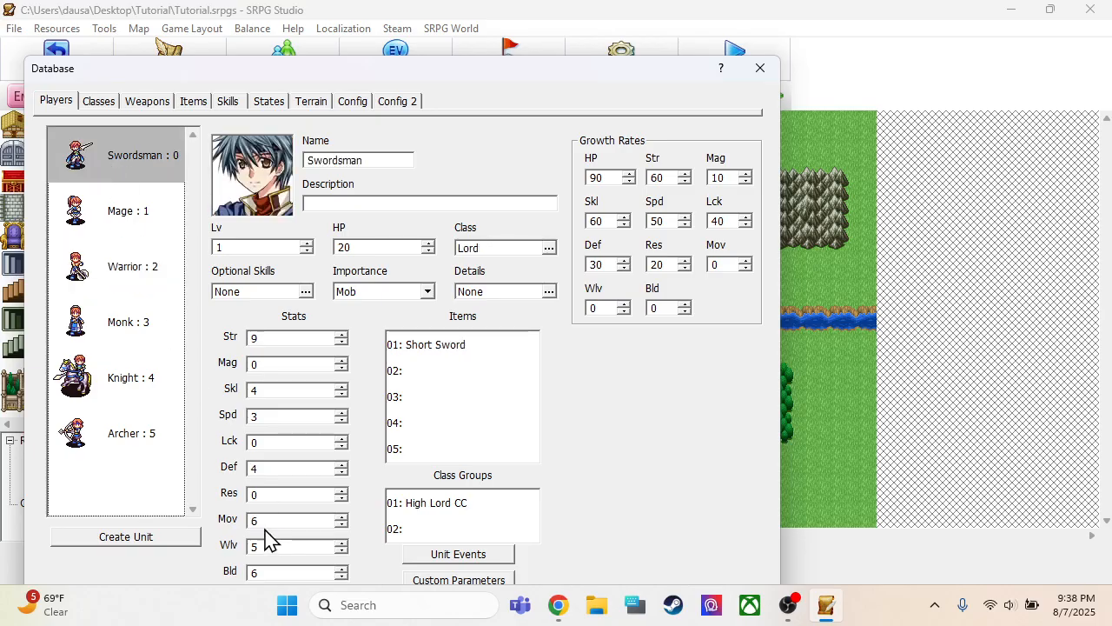
pyautogui.click(90, 318)
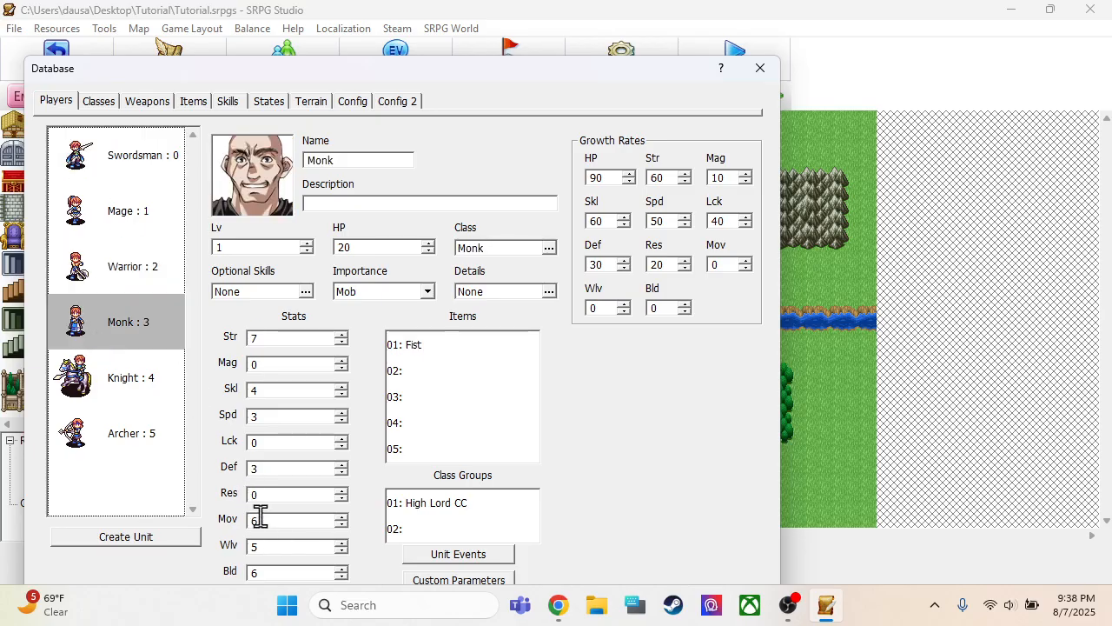
pyautogui.click(110, 383)
pyautogui.doubleClick(265, 520)
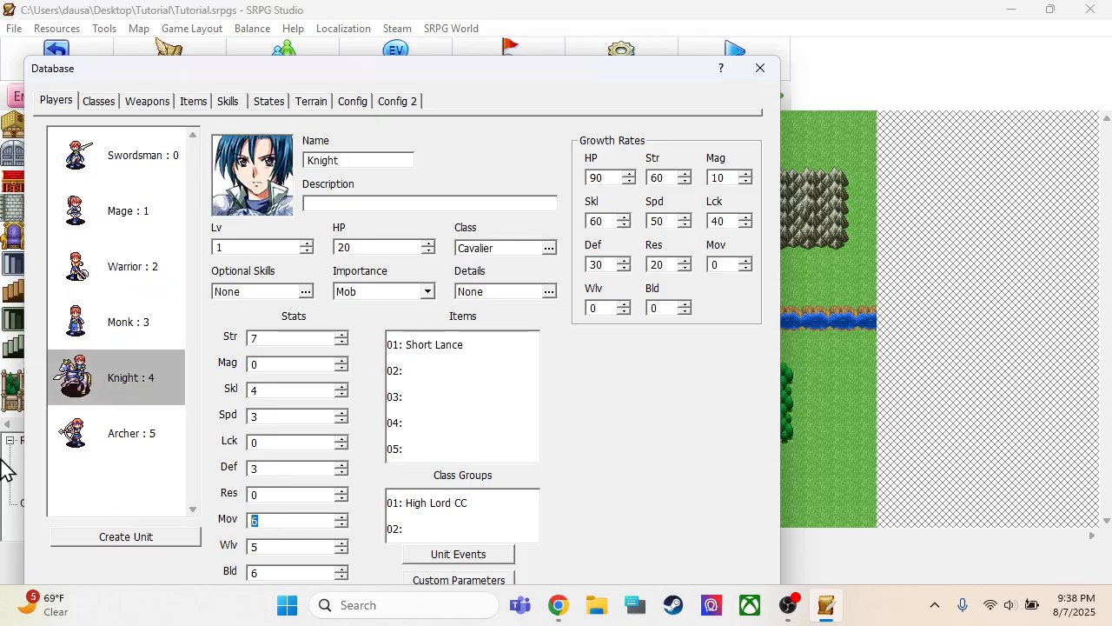
pyautogui.click(122, 434)
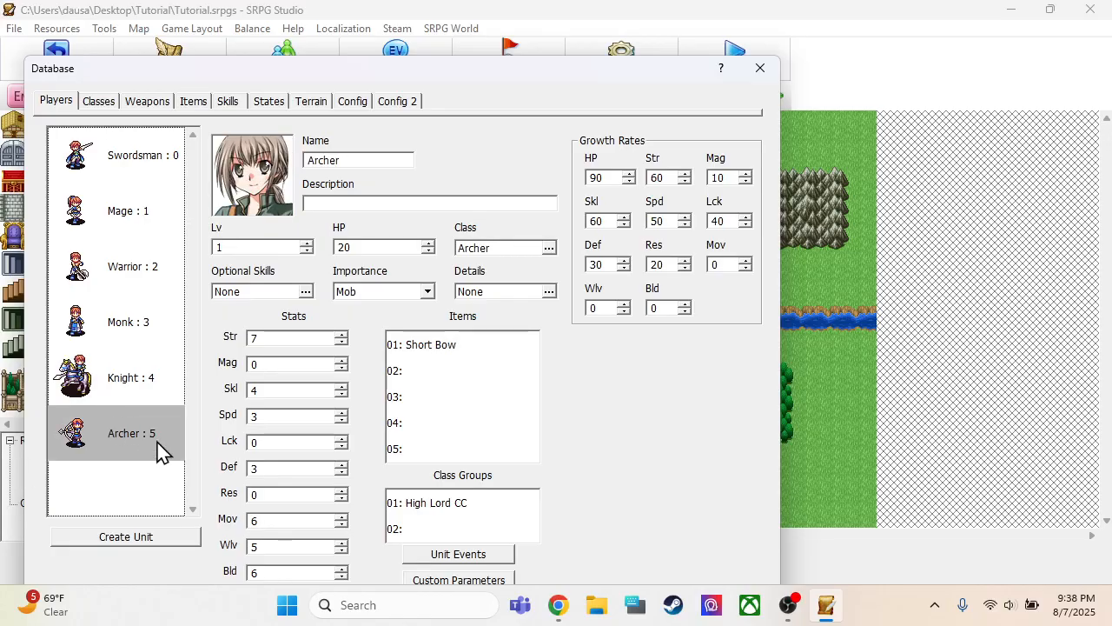
pyautogui.doubleClick(276, 519)
pyautogui.write('5')
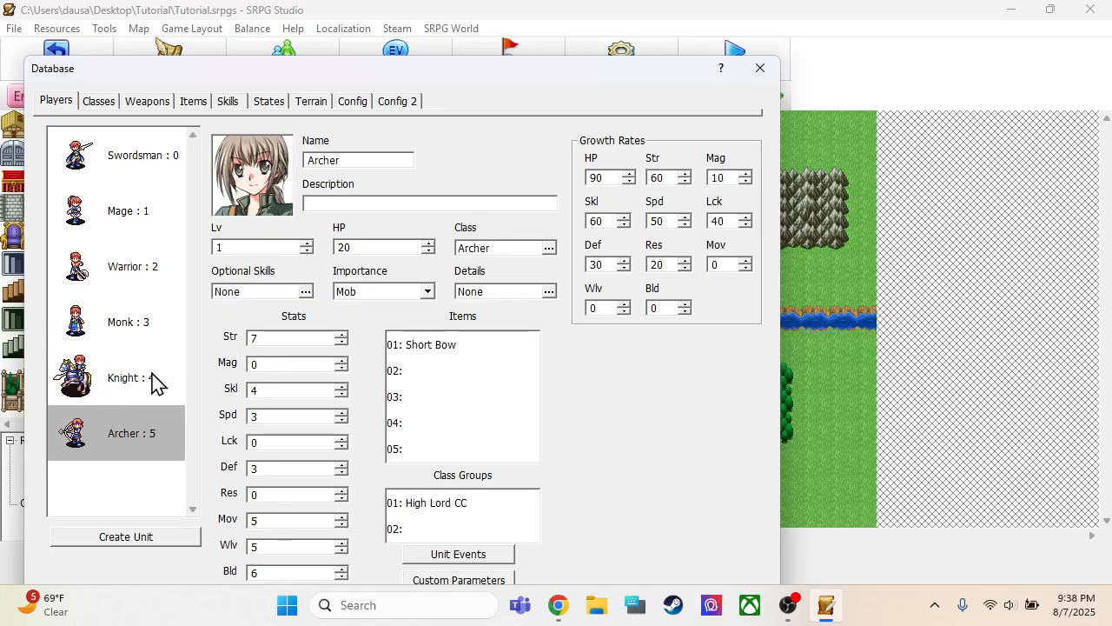
pyautogui.click(156, 383)
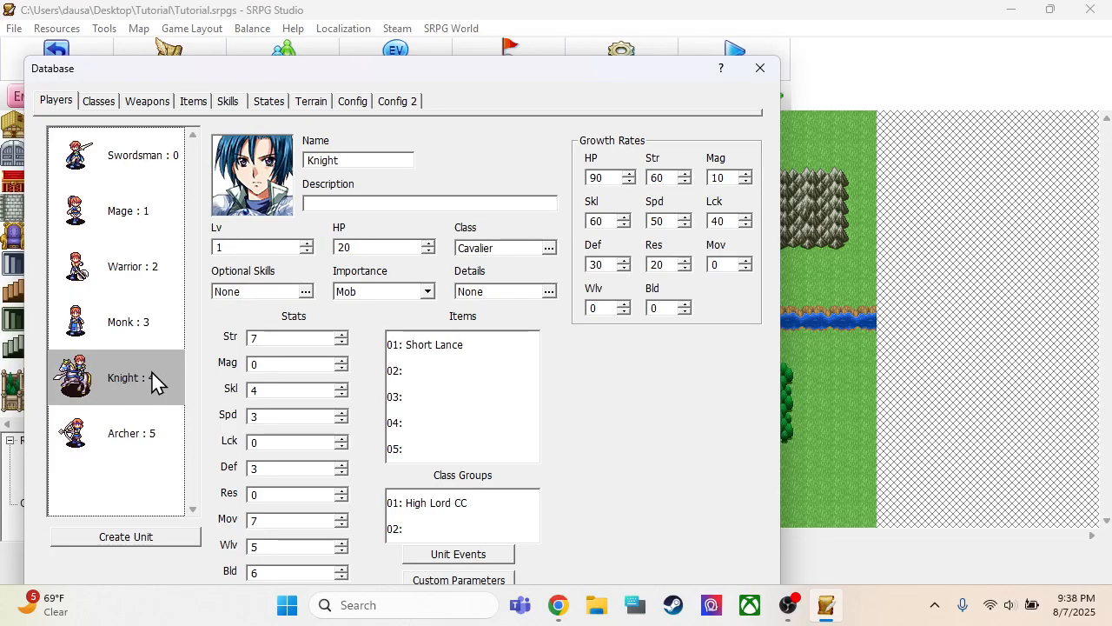
# Set the Warrior's Str to 9, Def to 5 and Res to 3
pyautogui.click(130, 266)
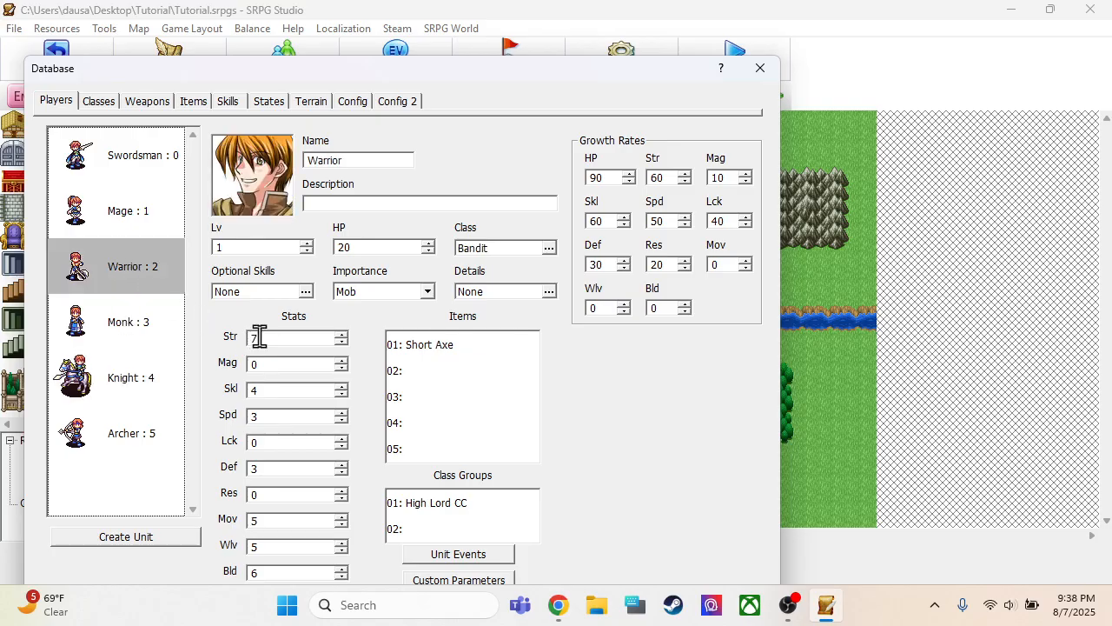
pyautogui.write('9')
pyautogui.click(261, 469)
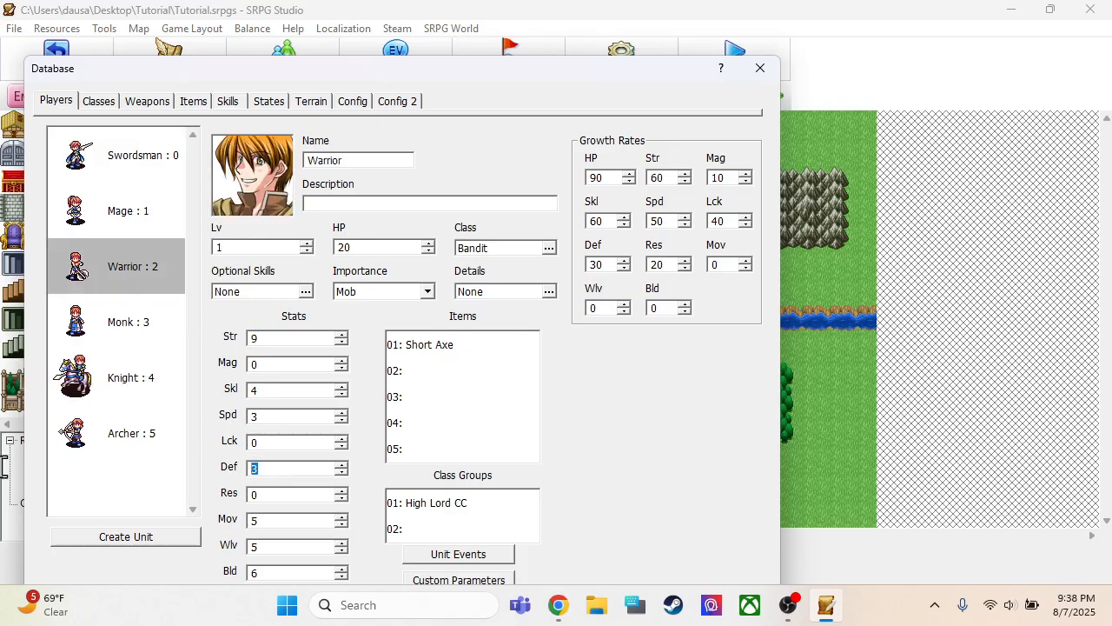
pyautogui.write('5')
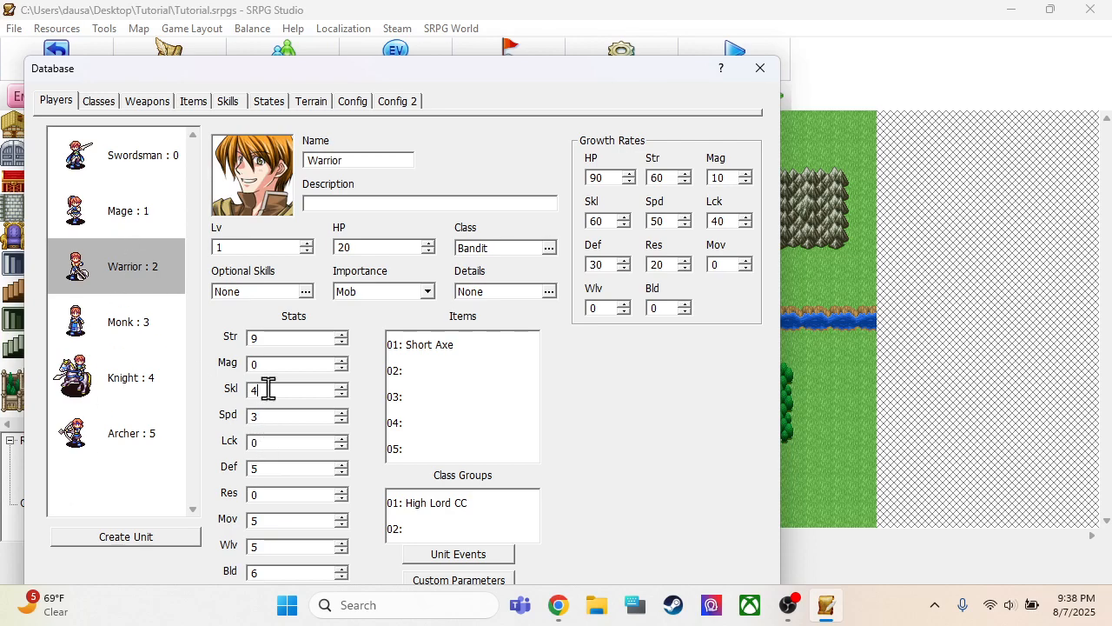
pyautogui.click(268, 418)
pyautogui.click(278, 519)
pyautogui.moveTo(273, 491); pyautogui.dragTo(114, 493)
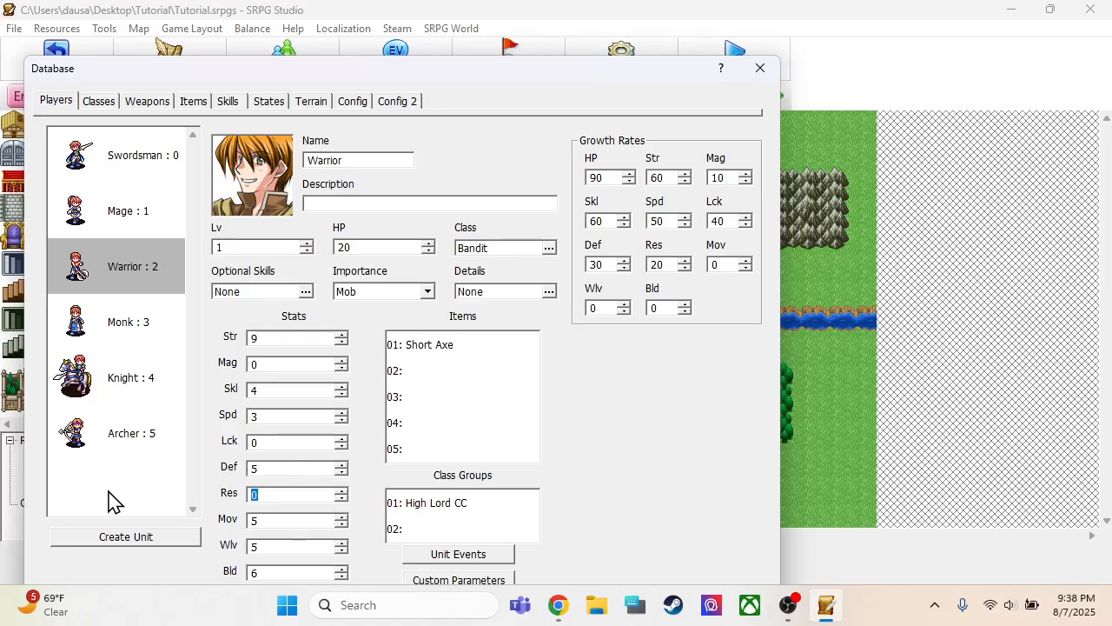
# Set the Mage's Res to 5 and the Swordsman's Res to 4
pyautogui.click(105, 209)
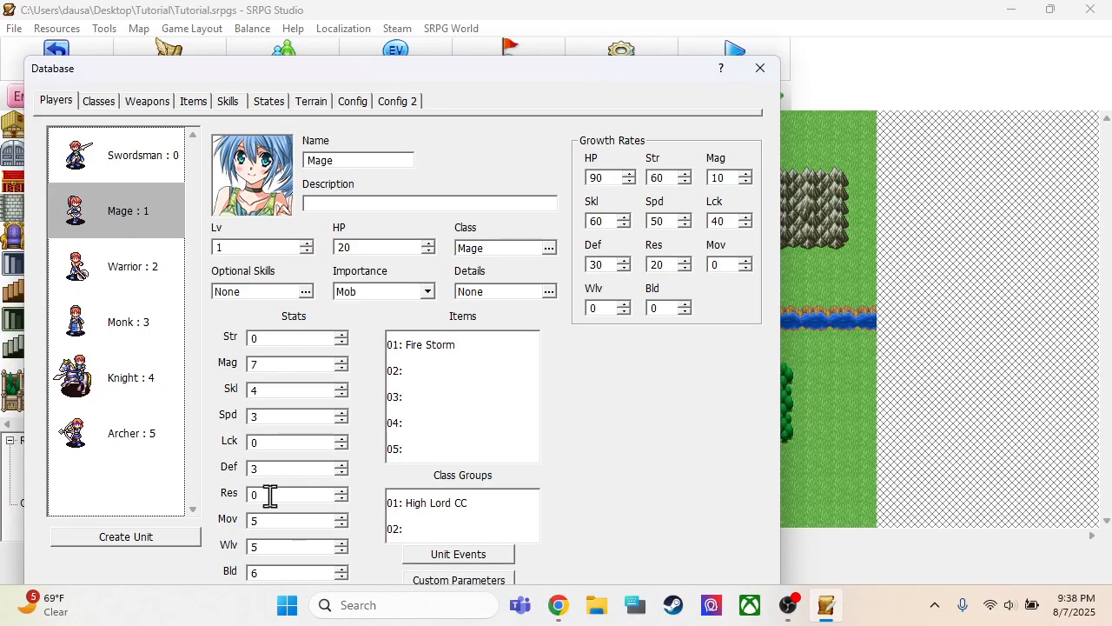
pyautogui.moveTo(269, 494); pyautogui.dragTo(2, 498)
pyautogui.write('5')
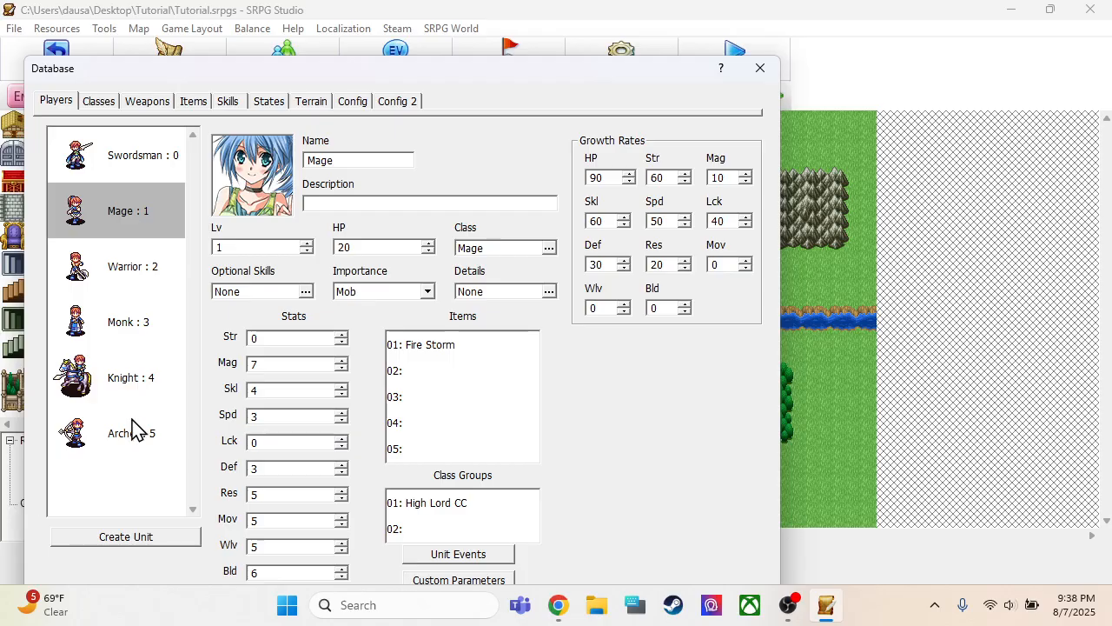
pyautogui.click(141, 167)
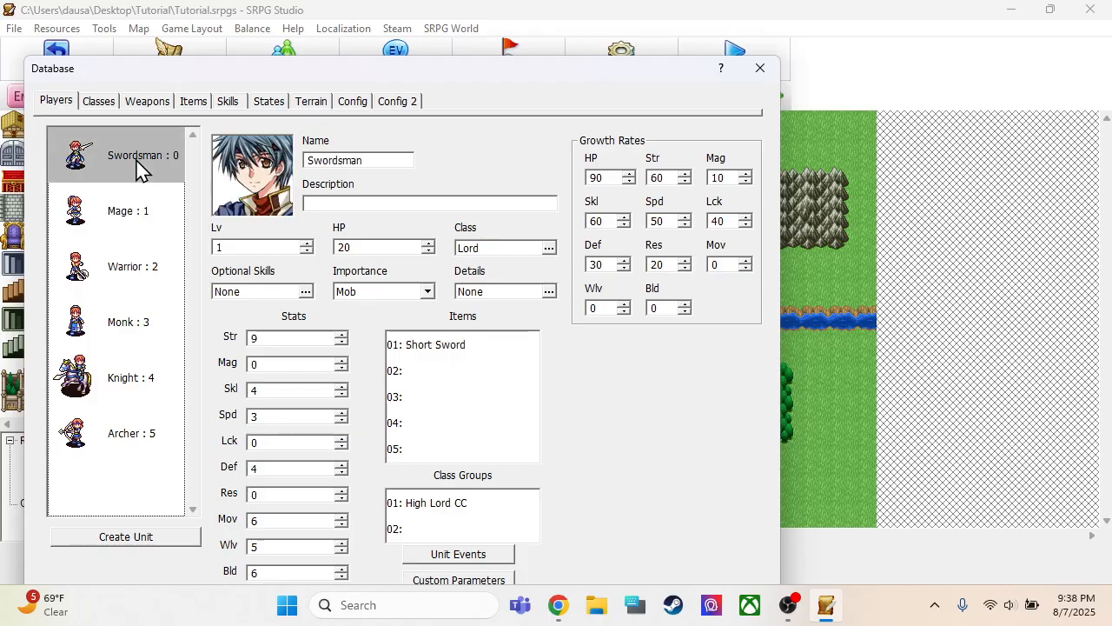
pyautogui.moveTo(268, 494); pyautogui.dragTo(45, 496)
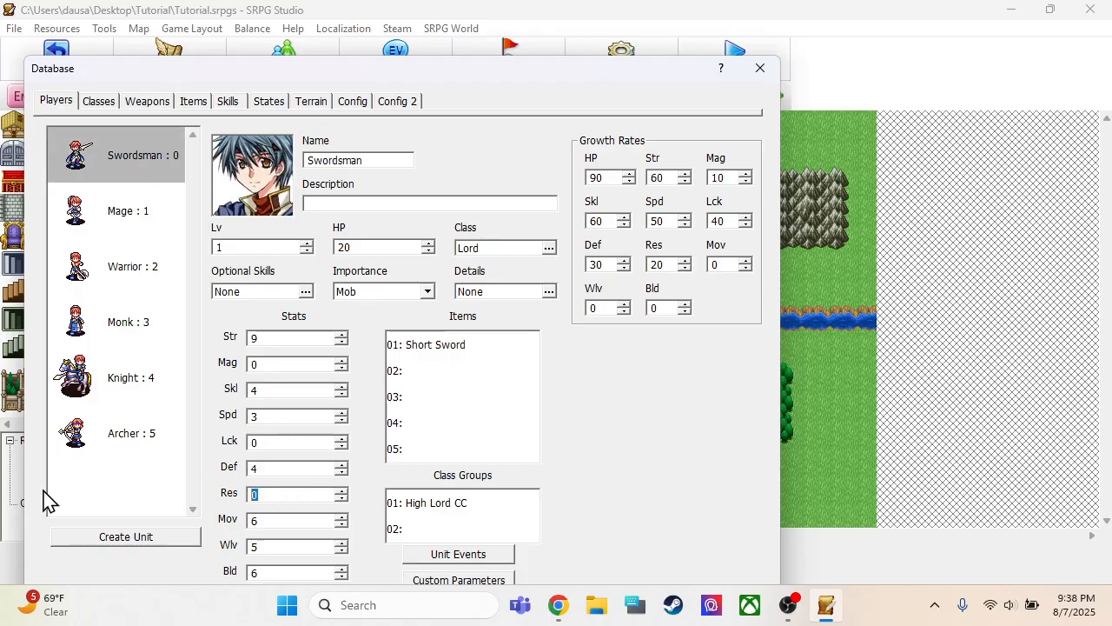
pyautogui.write('4')
# Set both Def and Res of the Monk to 4
pyautogui.click(94, 205)
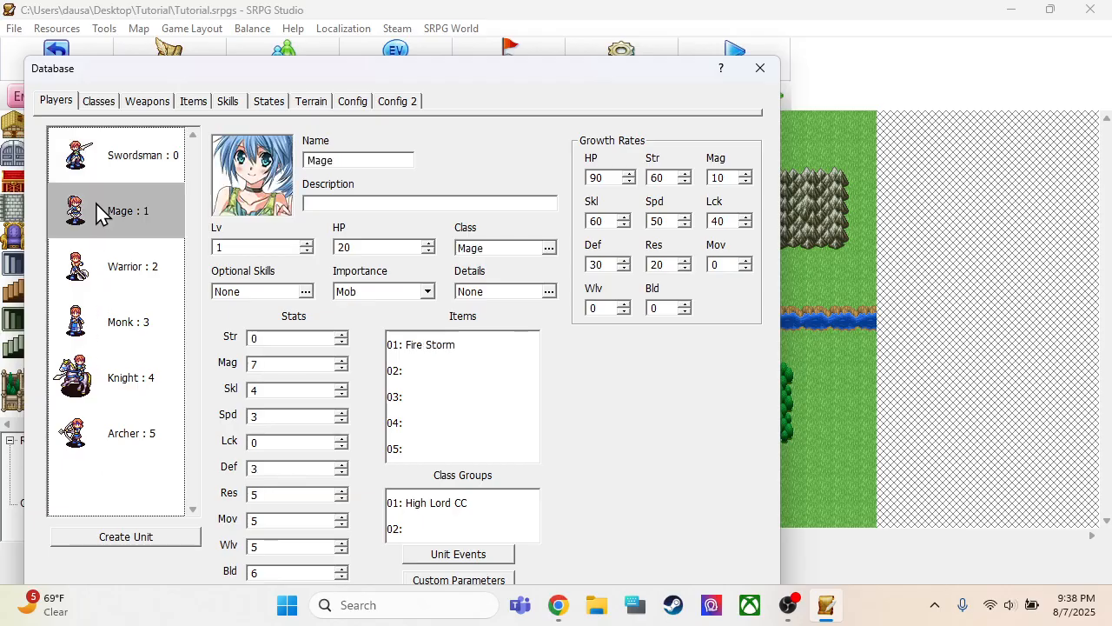
pyautogui.click(94, 276)
pyautogui.click(93, 323)
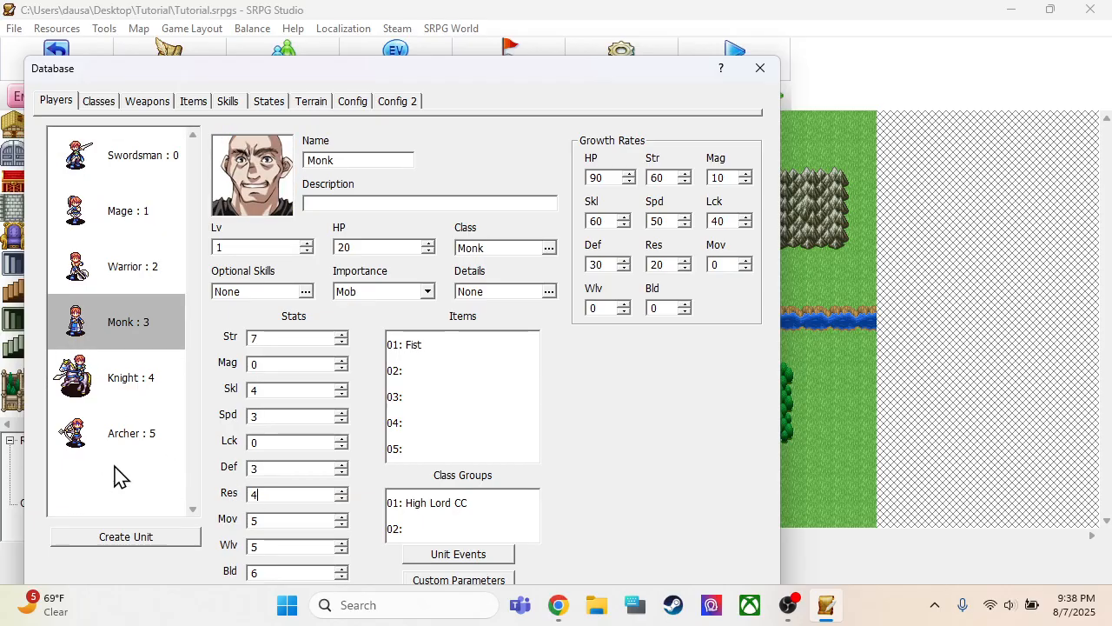
# Set the Knight's Res to 3 and Def to 4
pyautogui.click(80, 368)
pyautogui.doubleClick(284, 494)
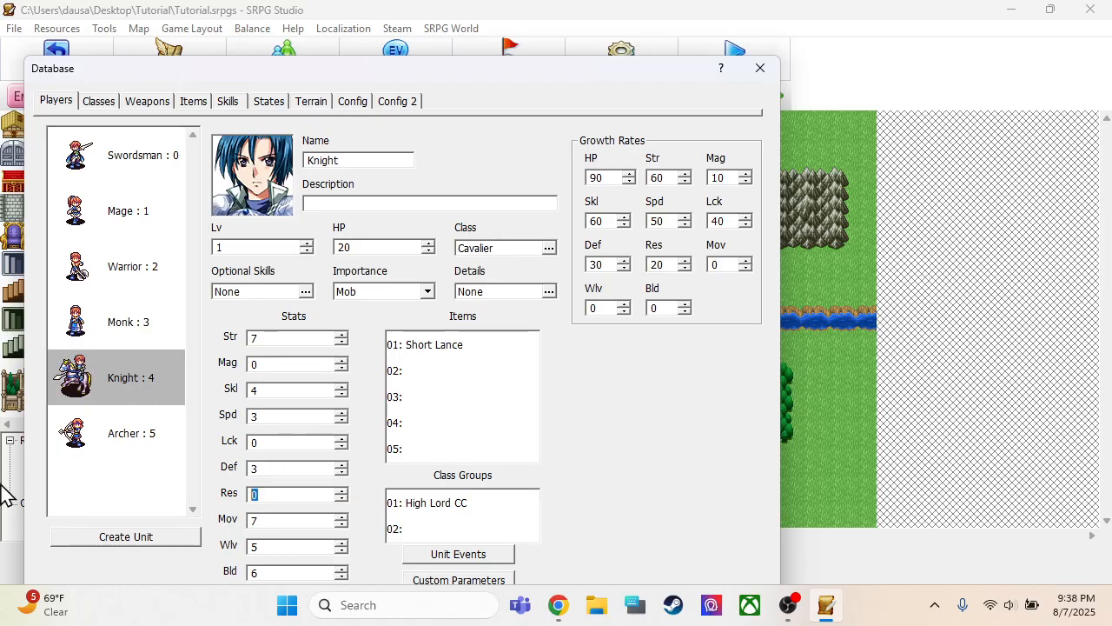
pyautogui.write('4')
pyautogui.doubleClick(271, 468)
pyautogui.doubleClick(266, 492)
pyautogui.write('3')
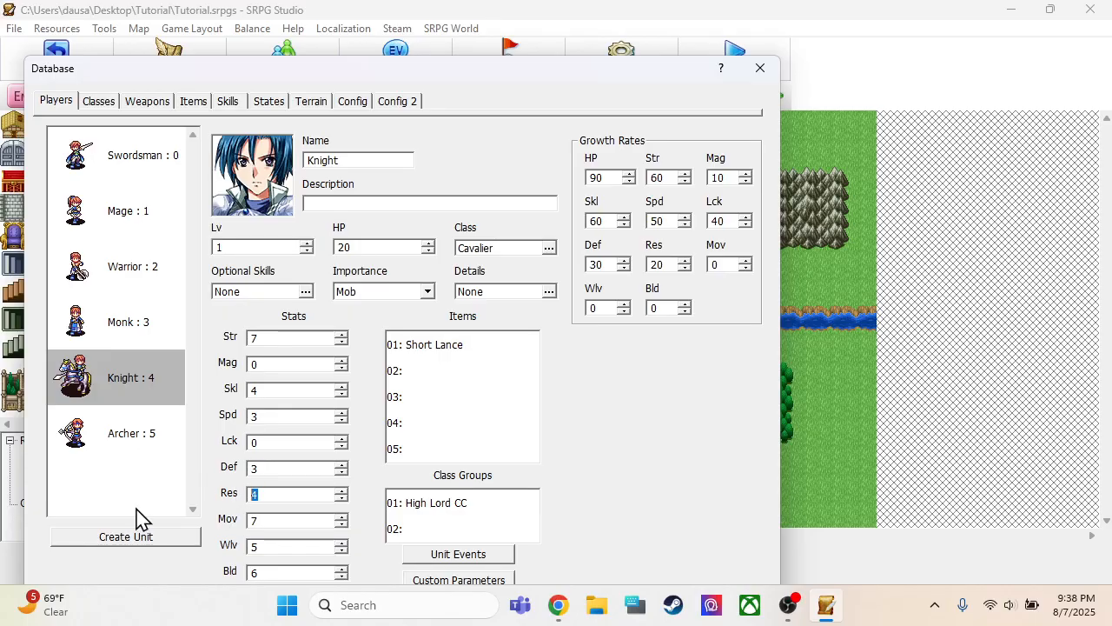
pyautogui.moveTo(261, 468); pyautogui.dragTo(27, 464)
pyautogui.write('4')
# Set the Archer's Res to 3
pyautogui.click(88, 451)
pyautogui.moveTo(261, 494); pyautogui.dragTo(116, 499)
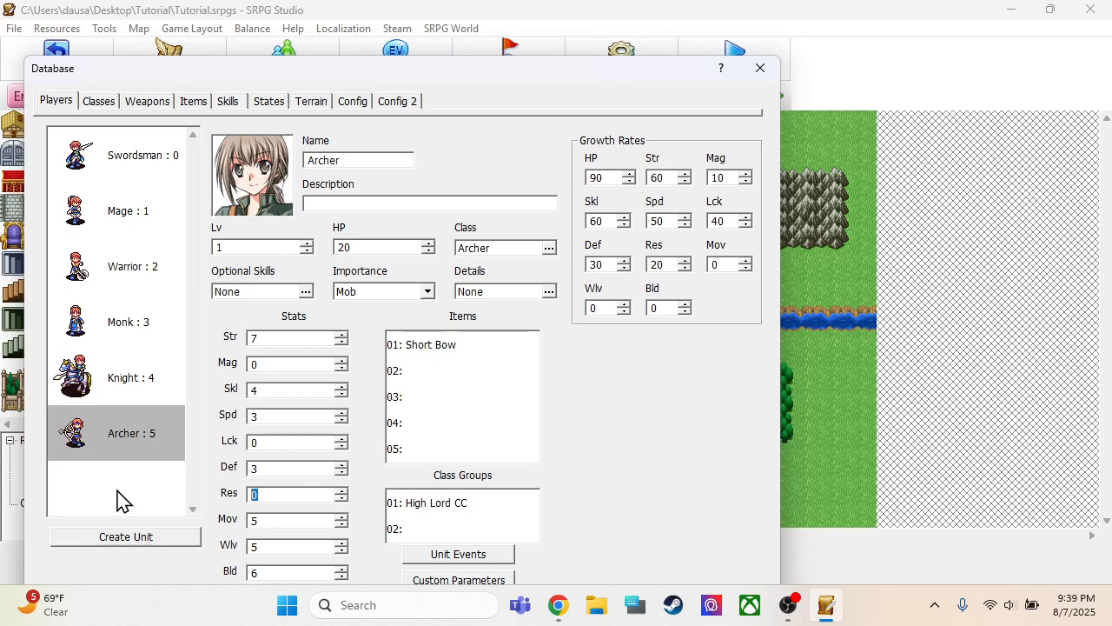
pyautogui.write('3')
# Set the Warrior's HP to 18 and the Monk's HP to 15
pyautogui.click(155, 173)
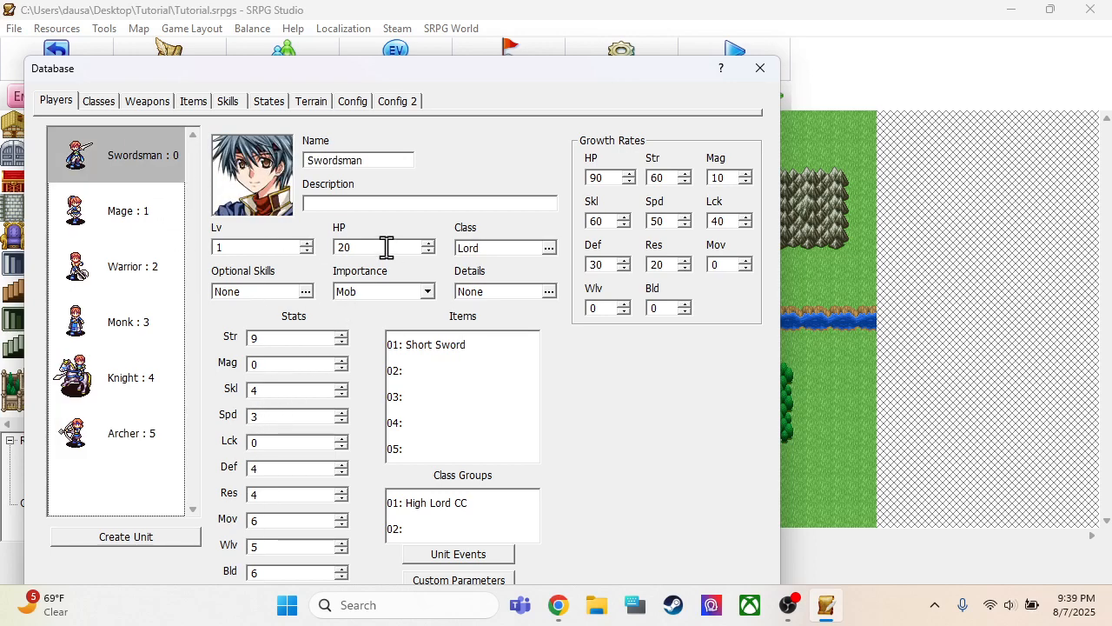
pyautogui.click(130, 224)
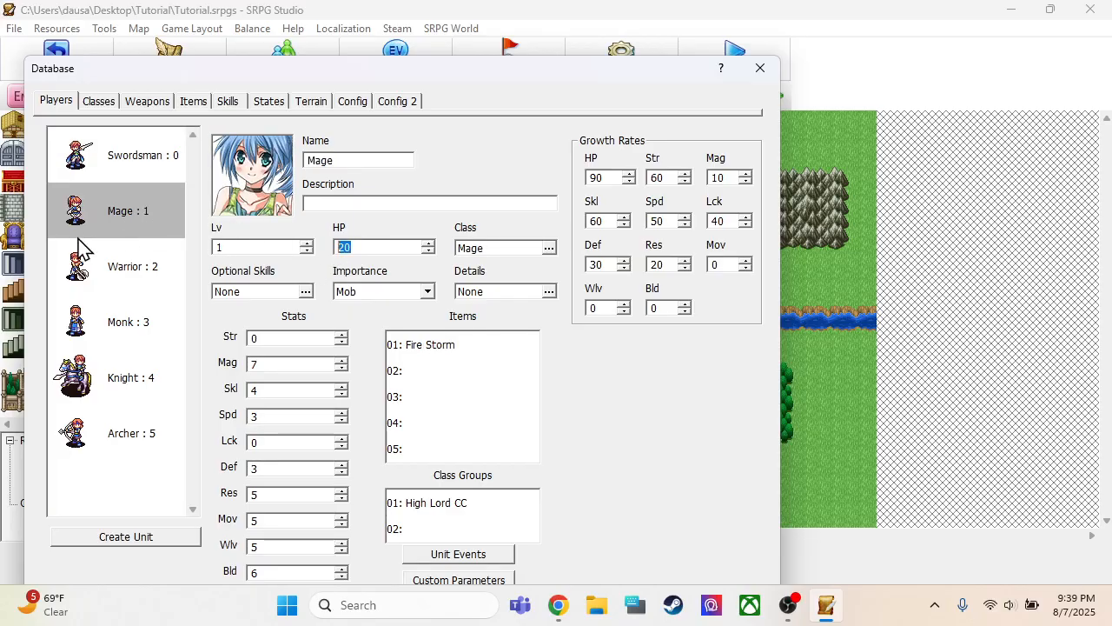
pyautogui.click(139, 271)
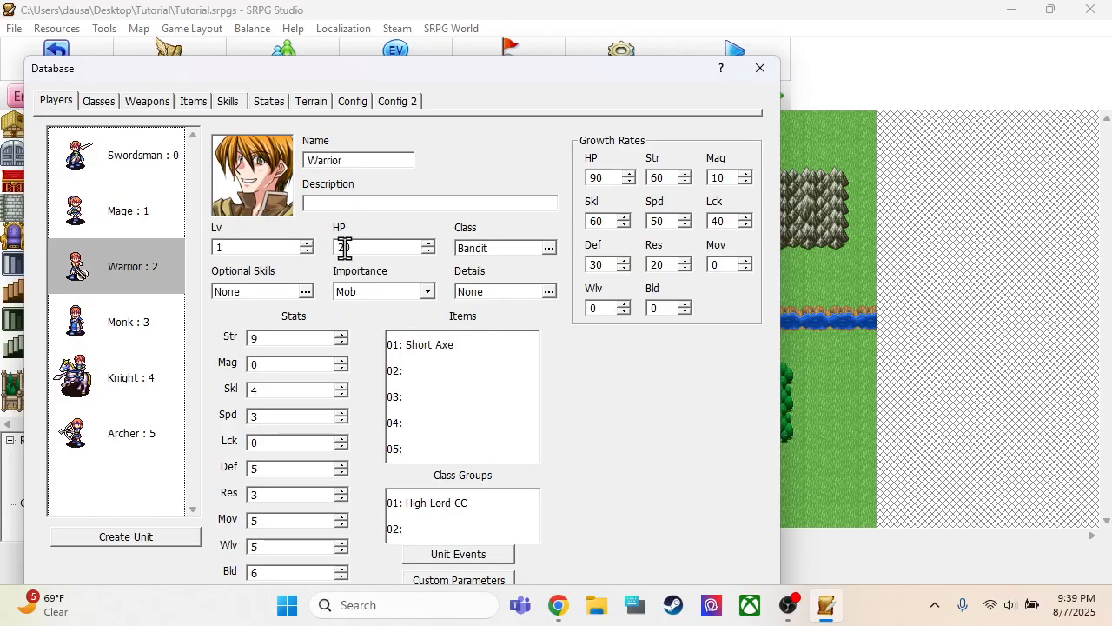
pyautogui.click(118, 323)
pyautogui.doubleClick(373, 248)
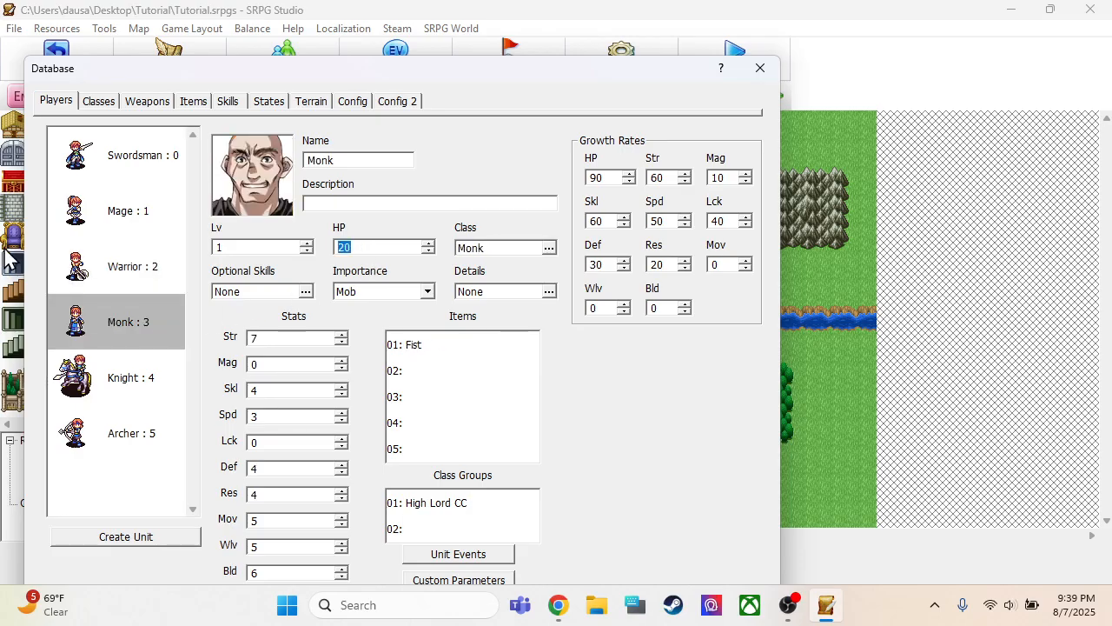
pyautogui.write('15')
# Set the Archer's HP to 13 and HP growth rate to 100
pyautogui.click(134, 395)
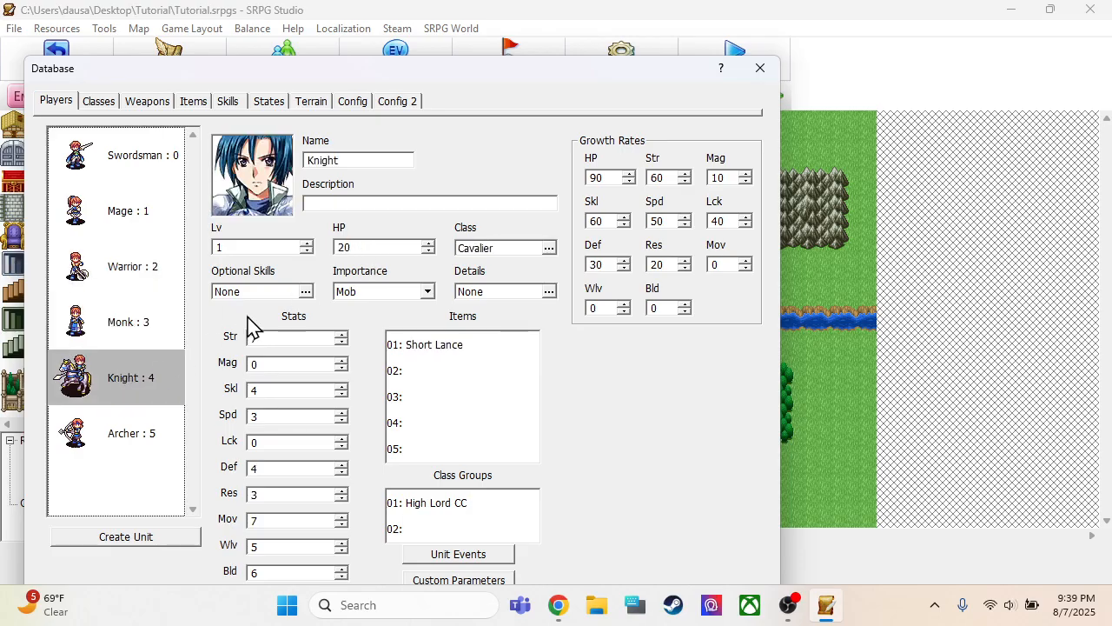
pyautogui.click(122, 433)
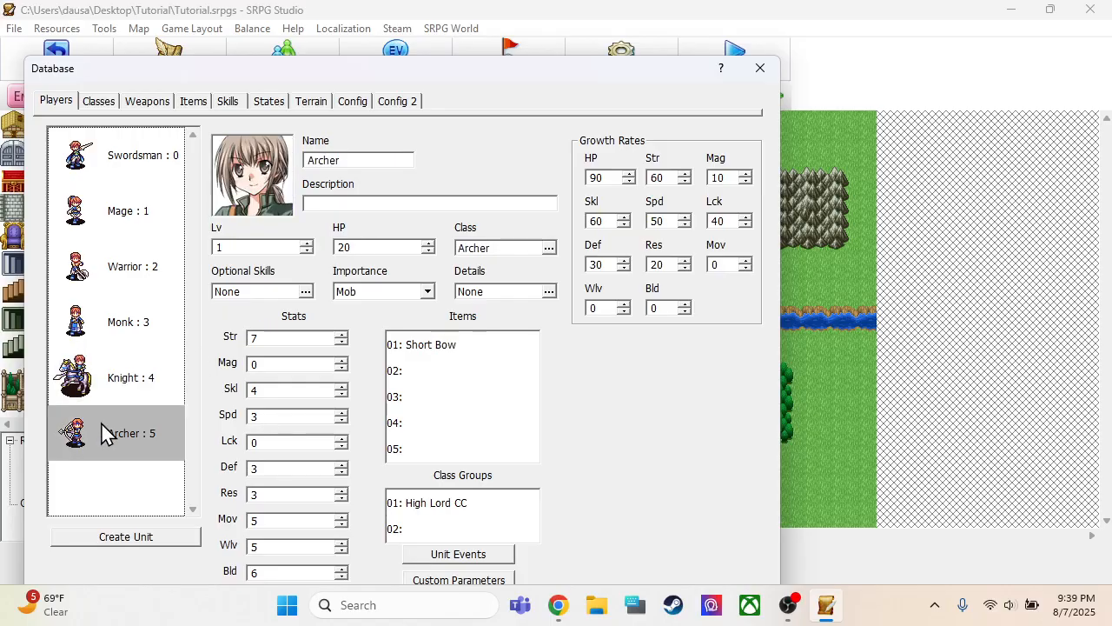
pyautogui.doubleClick(365, 247)
pyautogui.write('13')
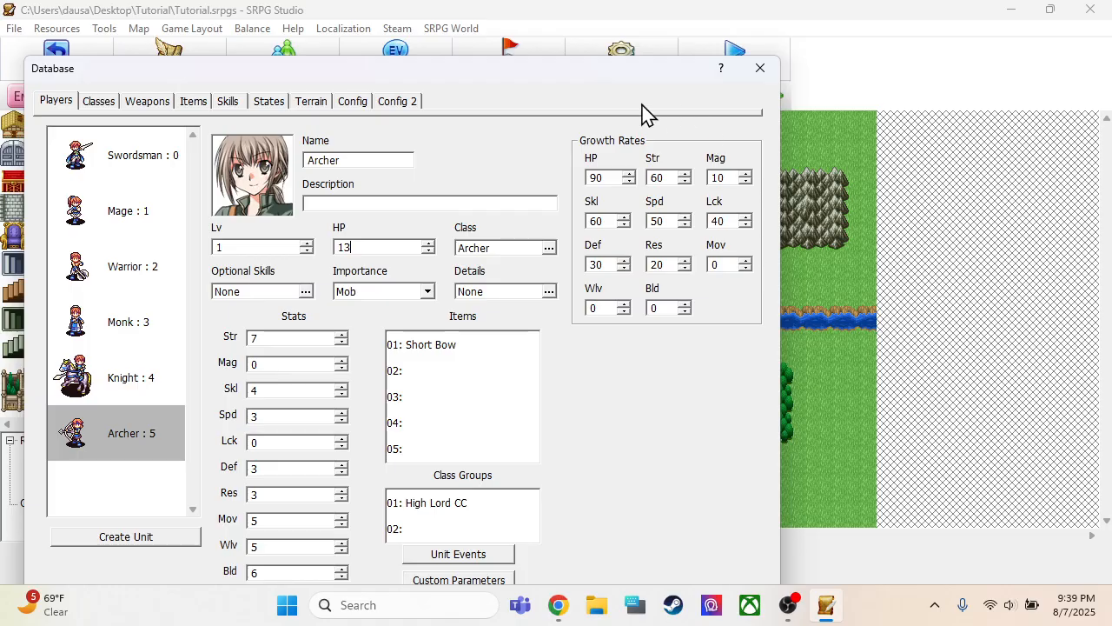
pyautogui.doubleClick(614, 177)
pyautogui.write('100')
pyautogui.doubleClick(610, 221)
pyautogui.moveTo(563, 78); pyautogui.dragTo(660, 28)
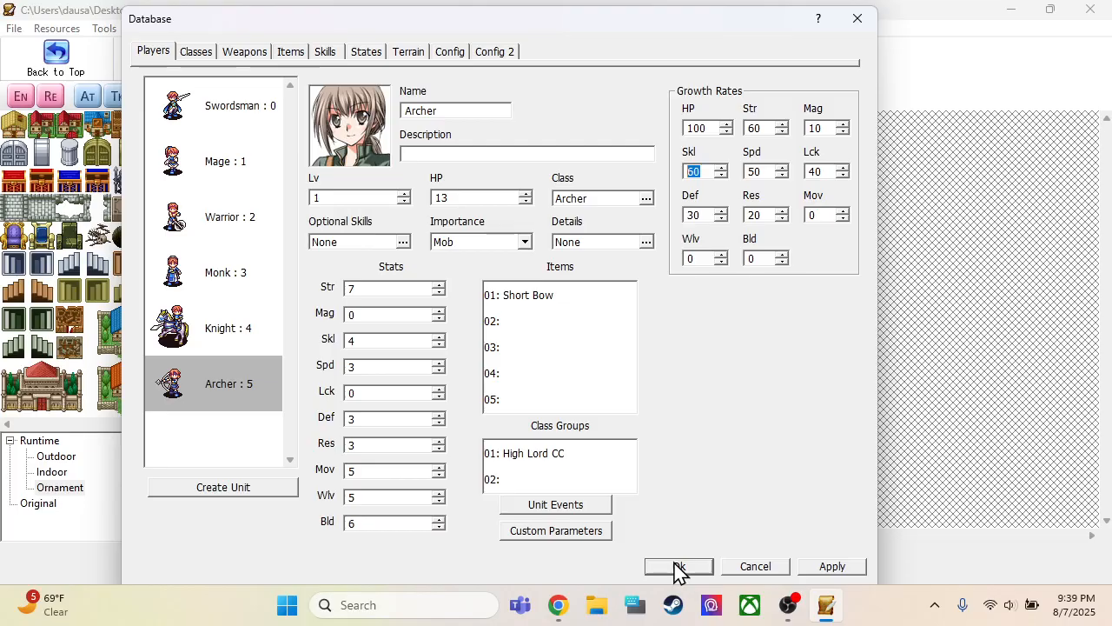
# Check the stats of the other player units, from the Knight back to the Swordsman, and accept the database changes
pyautogui.click(213, 314)
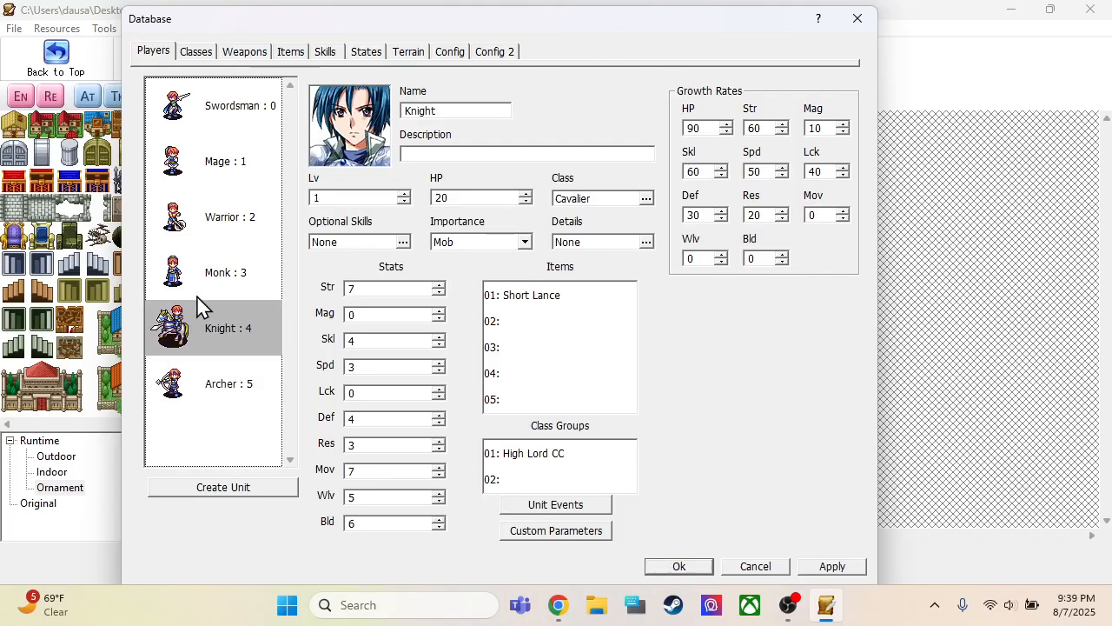
pyautogui.click(234, 248)
pyautogui.click(237, 217)
pyautogui.click(236, 161)
pyautogui.click(237, 106)
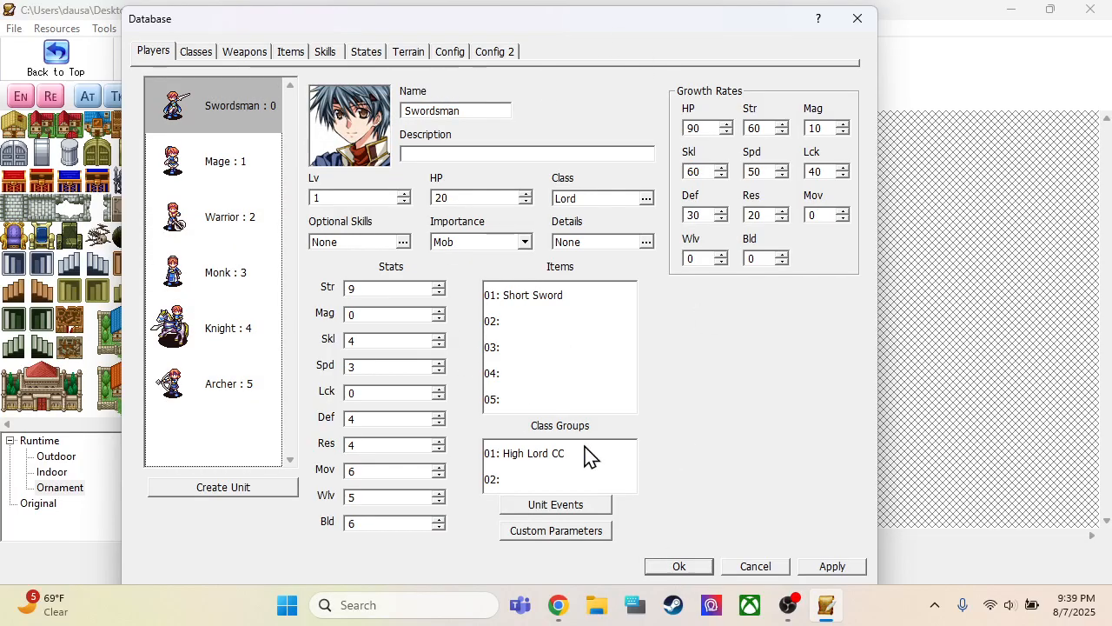
pyautogui.click(676, 565)
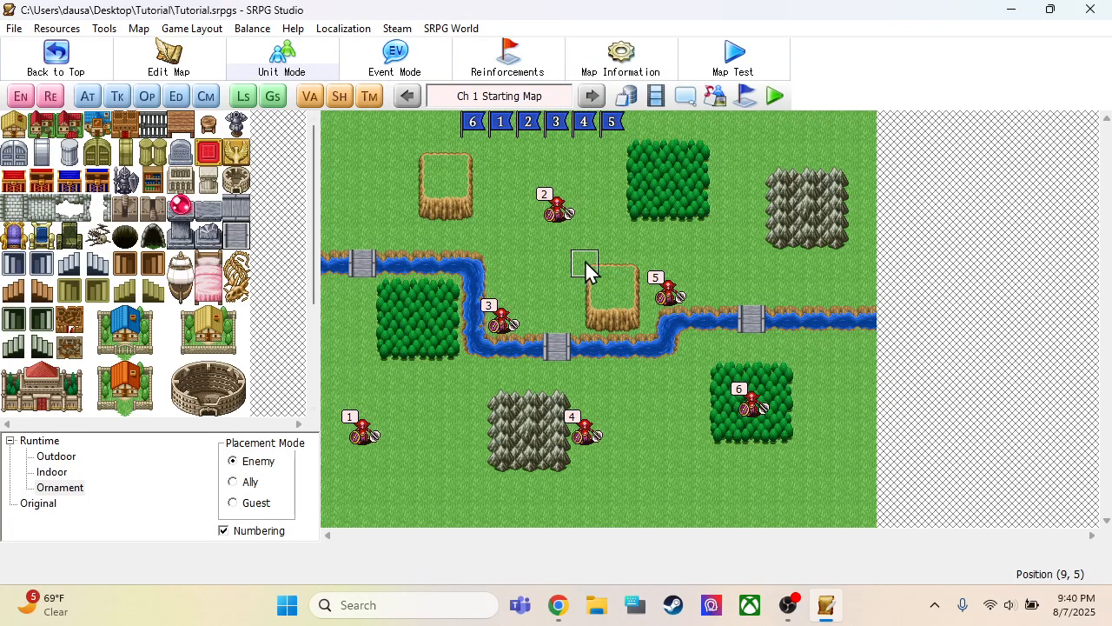
# Create an auto event on the starting map and rename it Victory
pyautogui.click(92, 98)
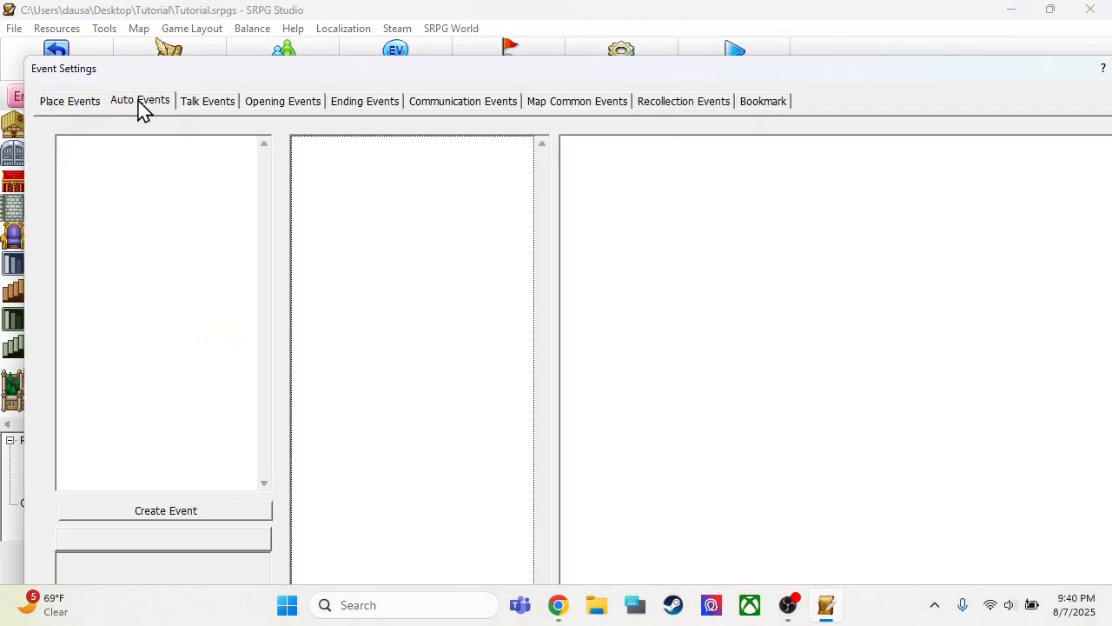
pyautogui.moveTo(219, 71); pyautogui.dragTo(142, 22)
pyautogui.click(115, 127)
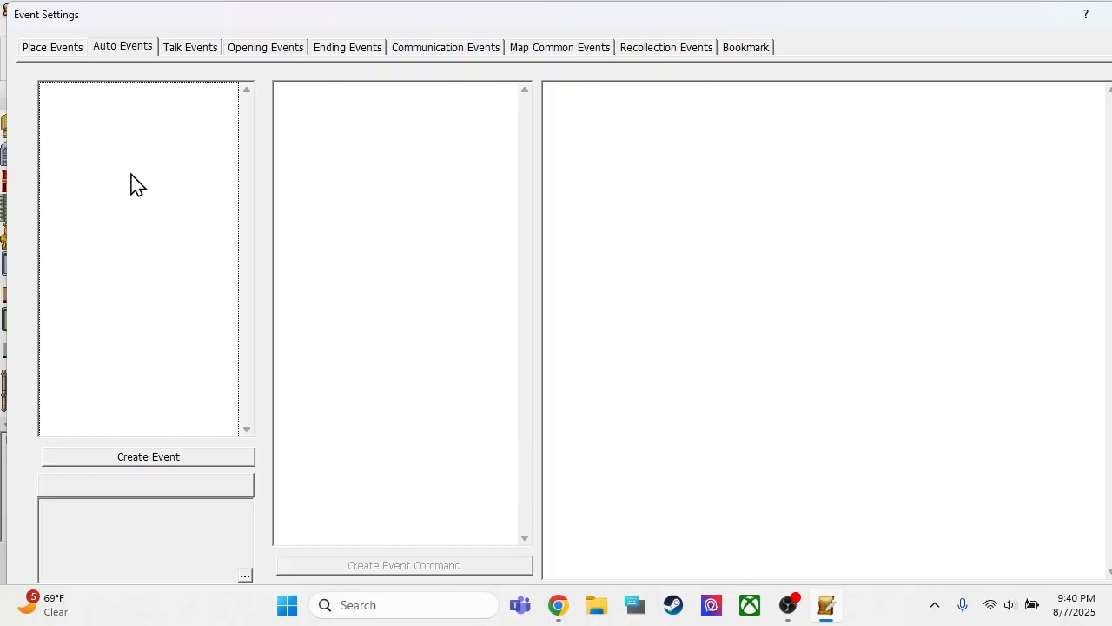
pyautogui.rightClick(106, 137)
pyautogui.click(144, 139)
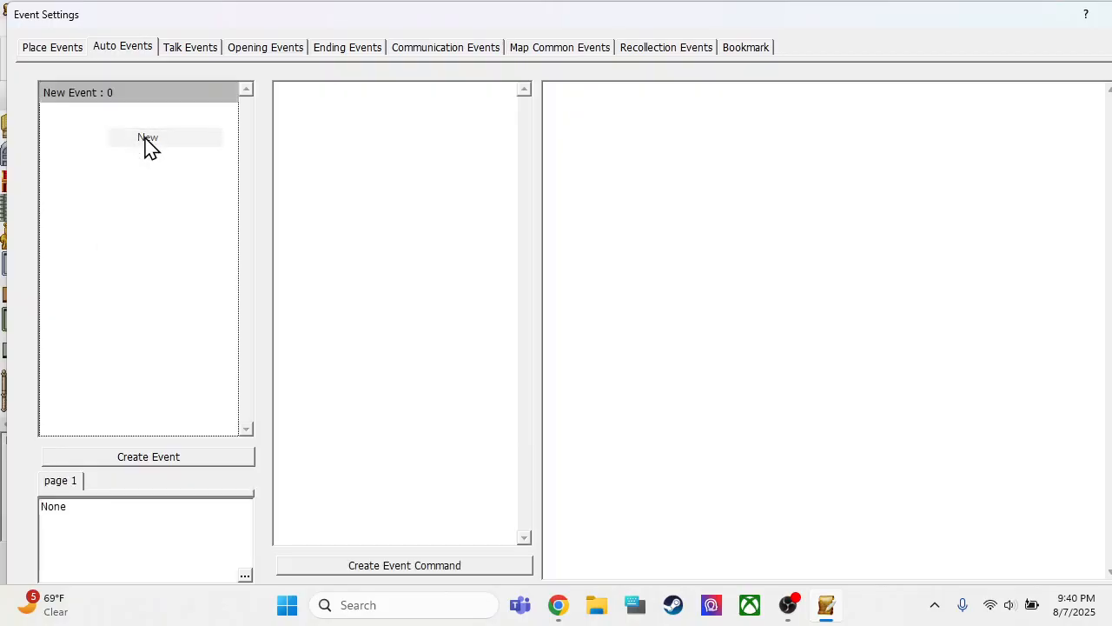
pyautogui.rightClick(100, 96)
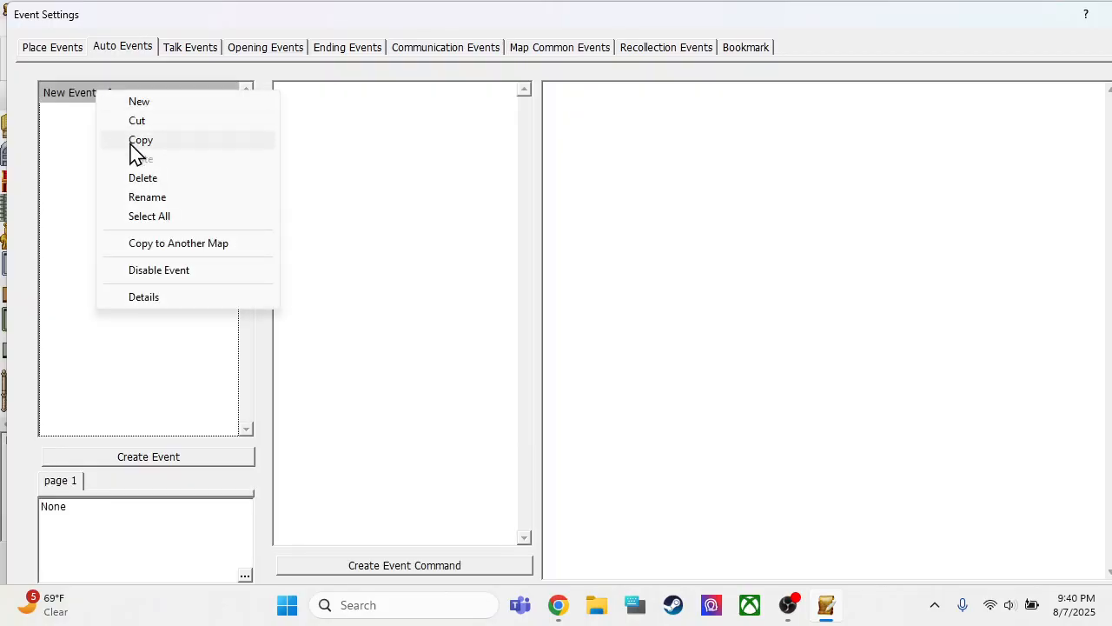
pyautogui.click(144, 196)
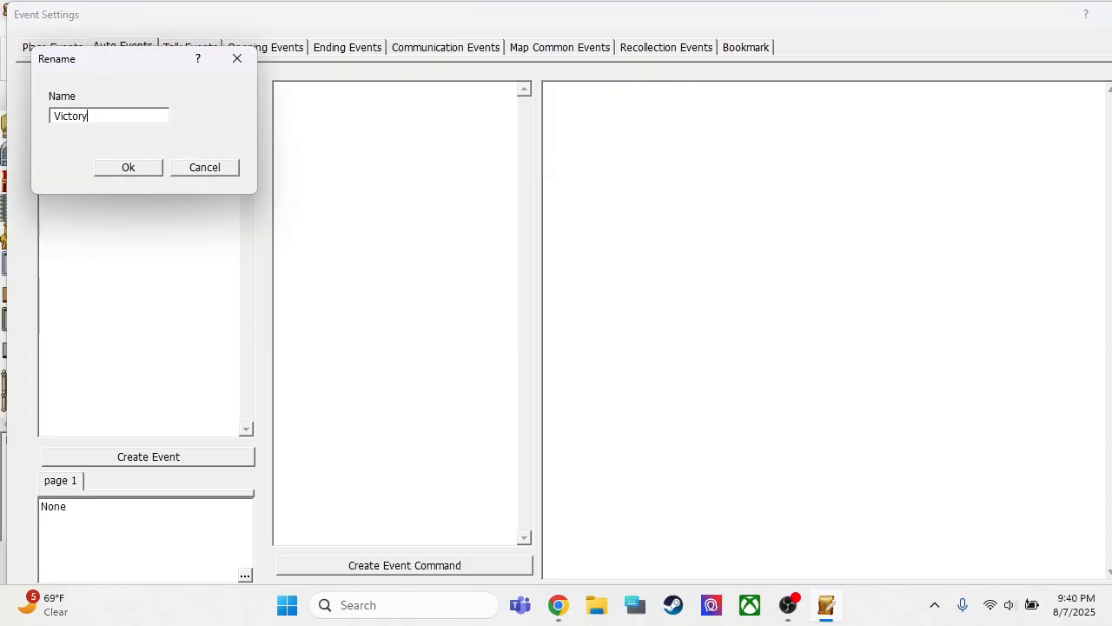
pyautogui.click(130, 167)
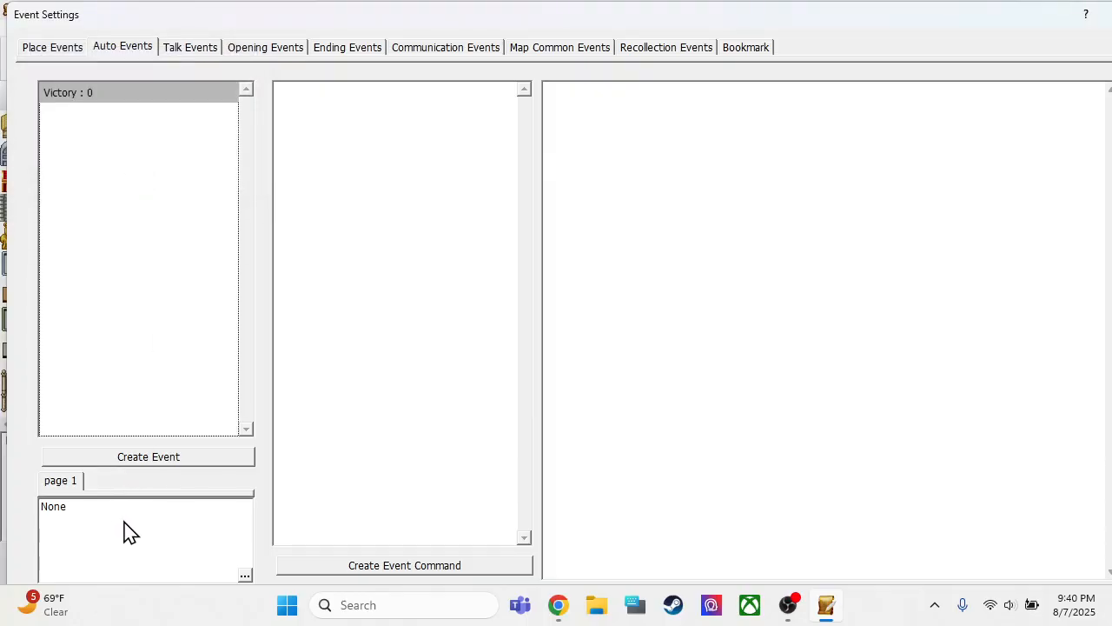
# Enable the Unit Total condition for the Victory event with Enemy as the army
pyautogui.doubleClick(95, 530)
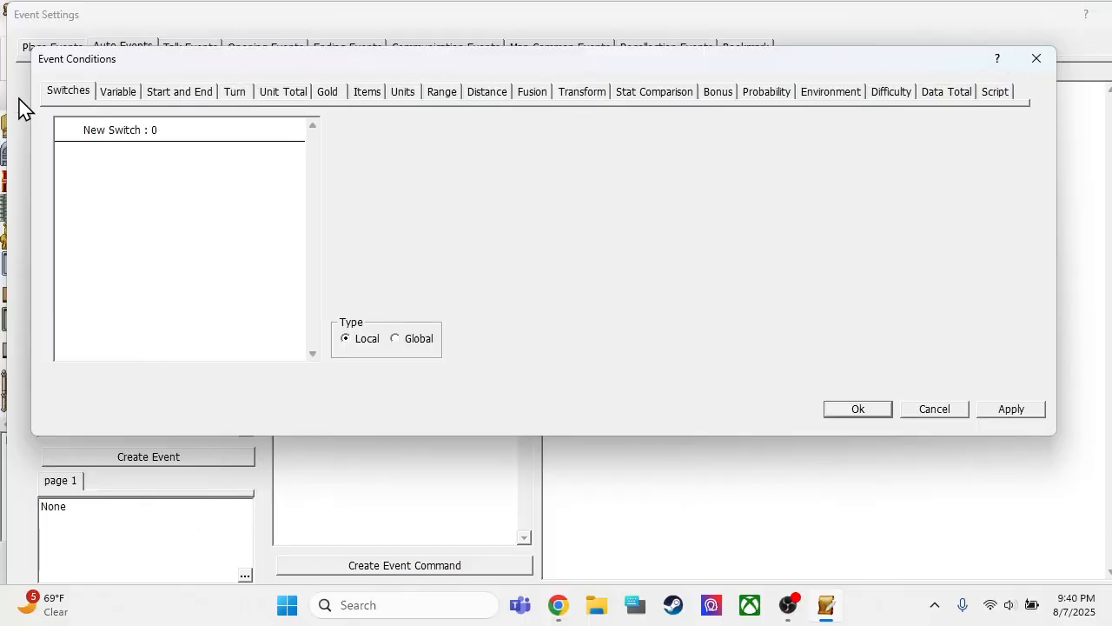
pyautogui.click(280, 95)
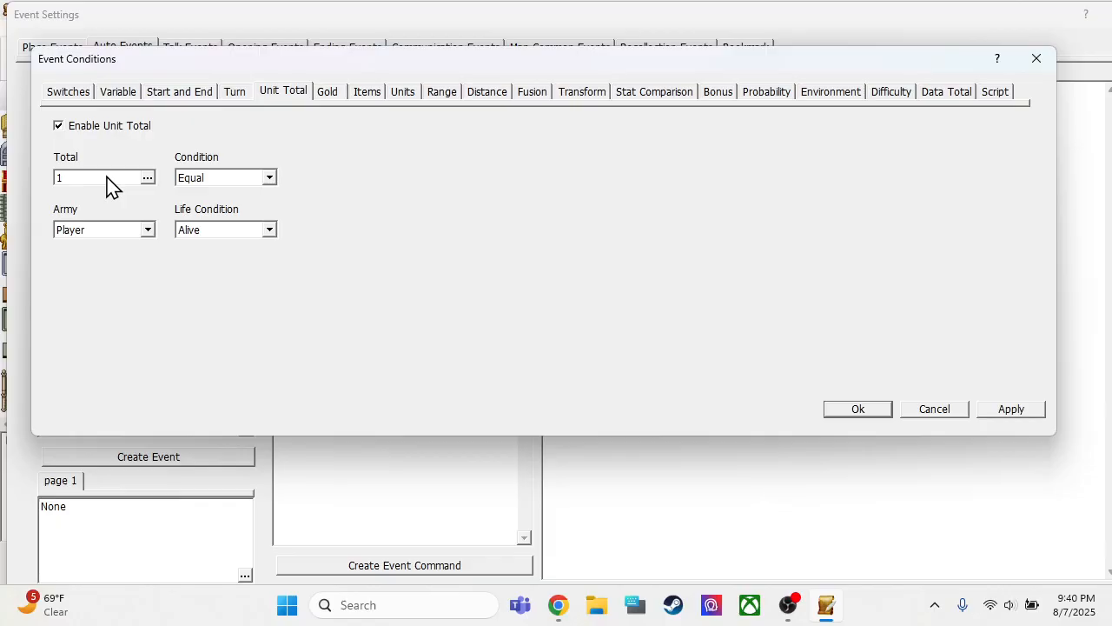
pyautogui.click(108, 229)
pyautogui.click(106, 259)
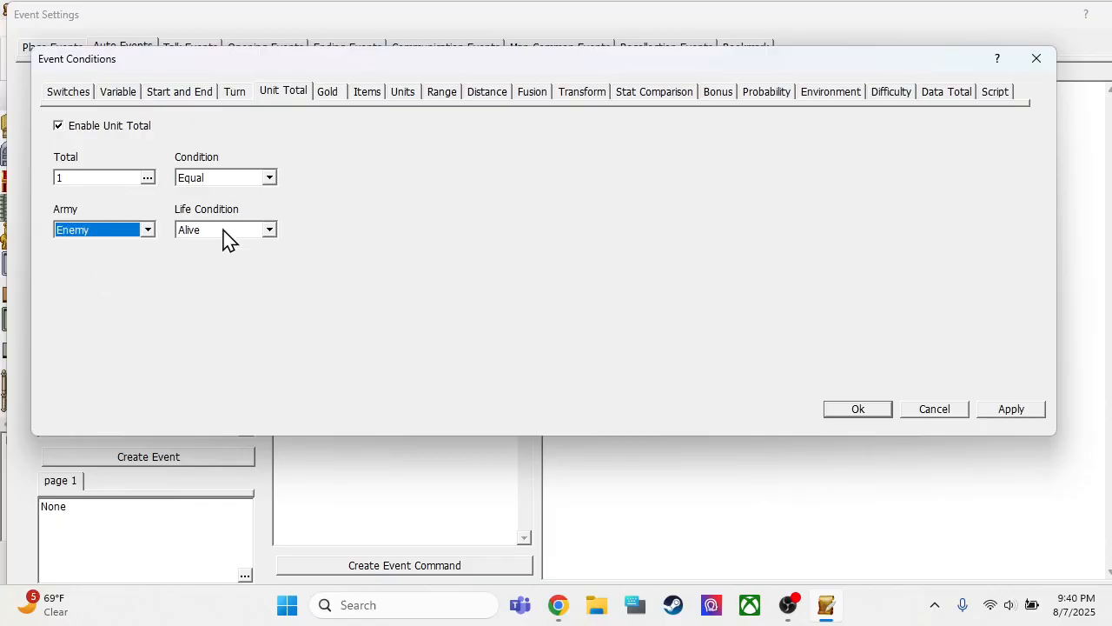
pyautogui.click(224, 232)
pyautogui.click(222, 255)
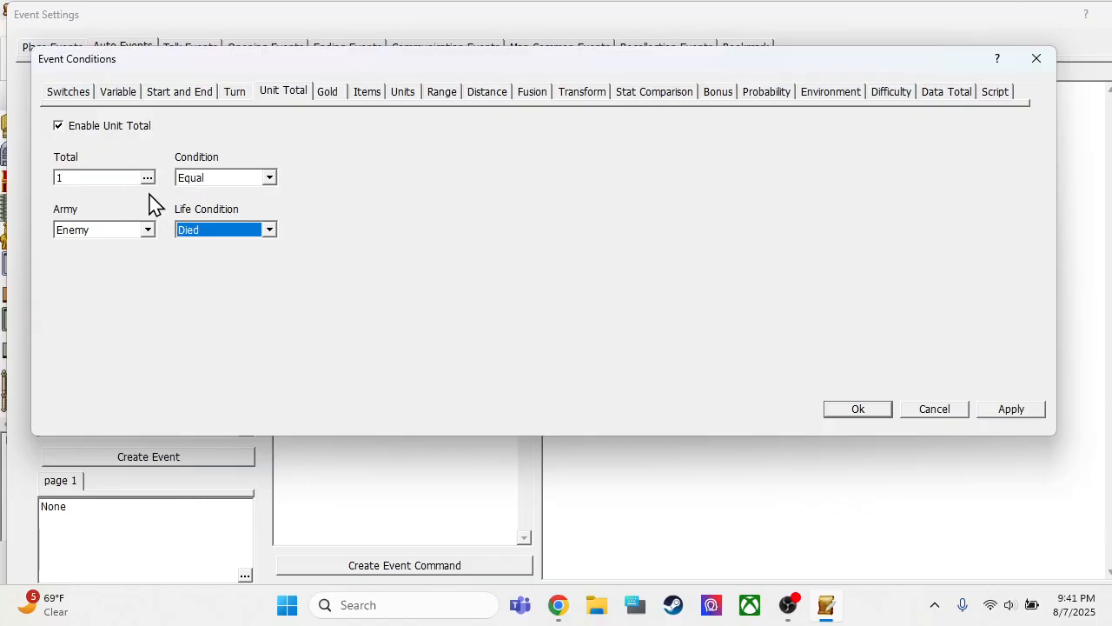
pyautogui.click(189, 230)
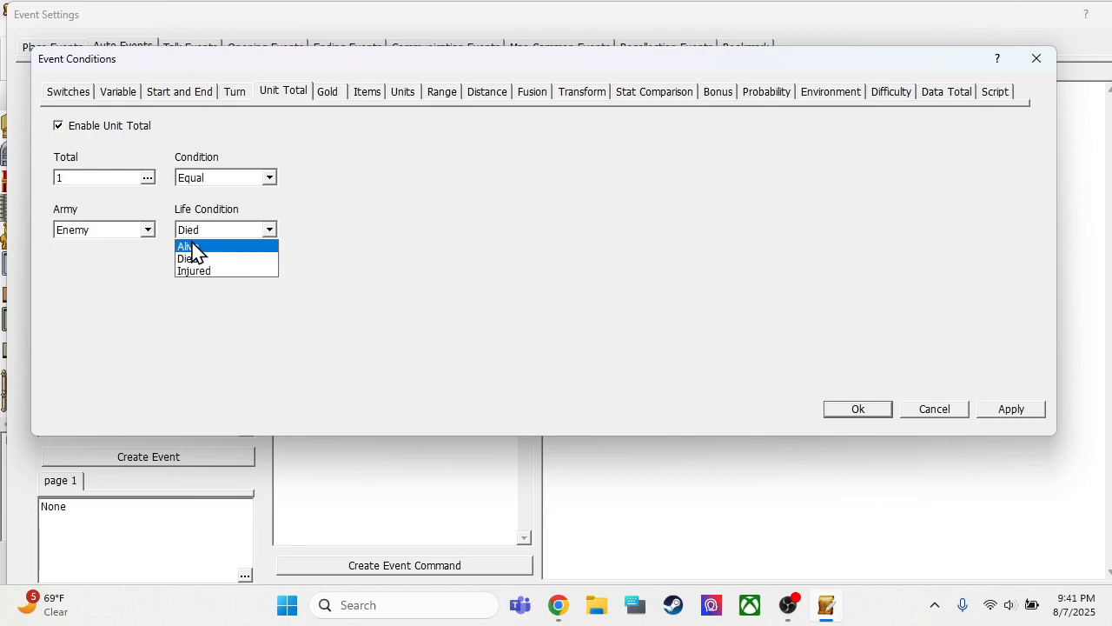
pyautogui.click(191, 247)
# Set the condition's unit total to the constant 0 and accept the event conditions
pyautogui.click(119, 177)
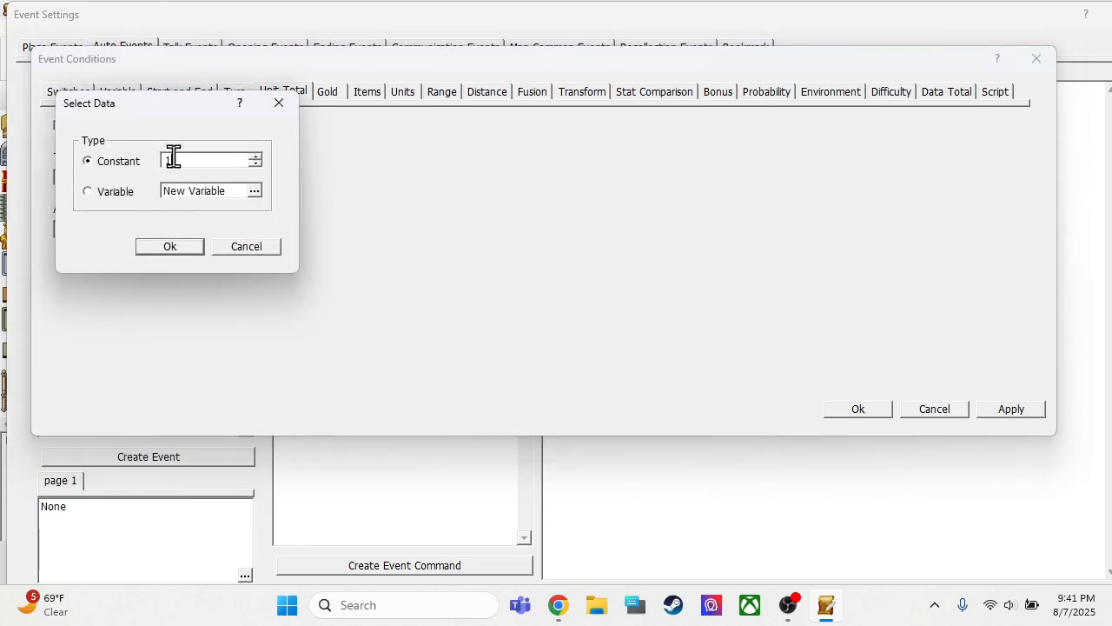
pyautogui.click(168, 249)
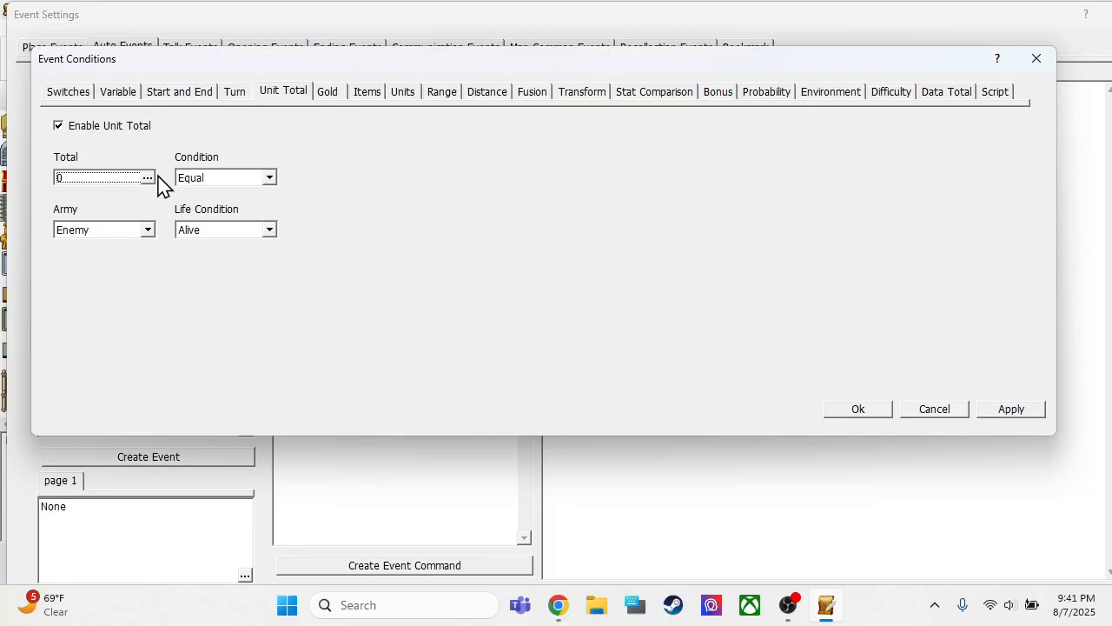
pyautogui.click(849, 407)
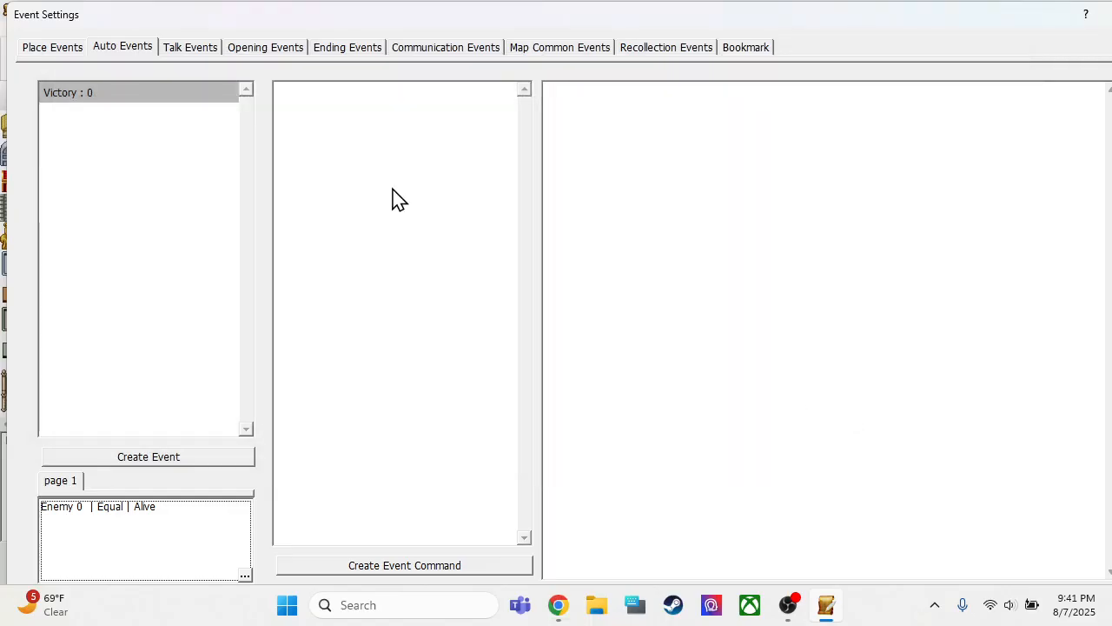
# Close the event settings and return to the project's map list
pyautogui.click(360, 140)
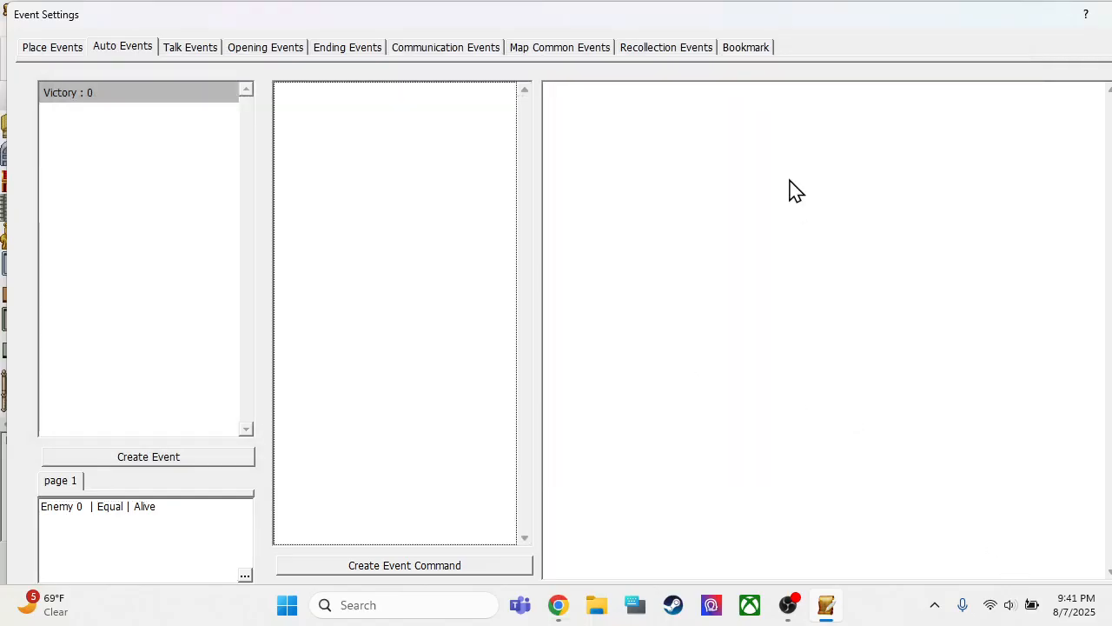
pyautogui.moveTo(760, 19); pyautogui.dragTo(702, 4)
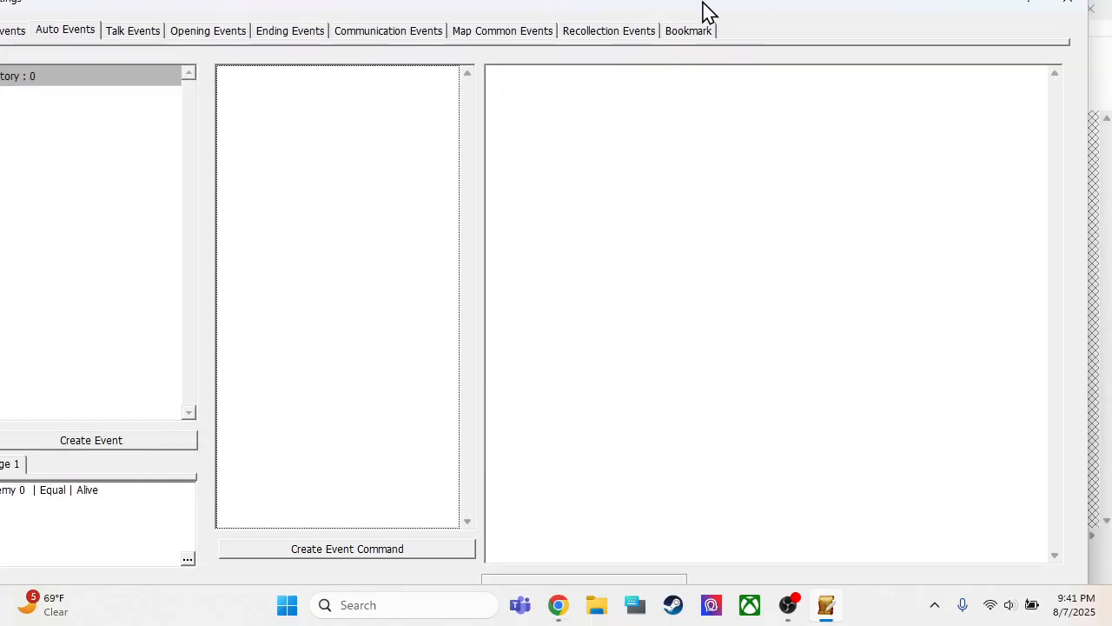
pyautogui.press('Escape')
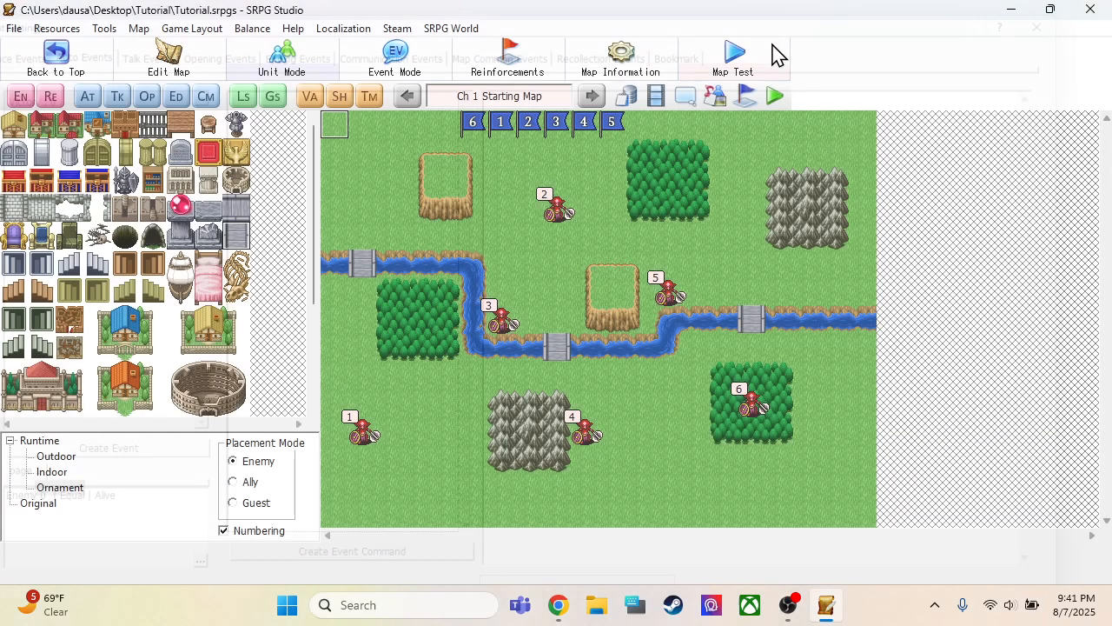
pyautogui.click(33, 71)
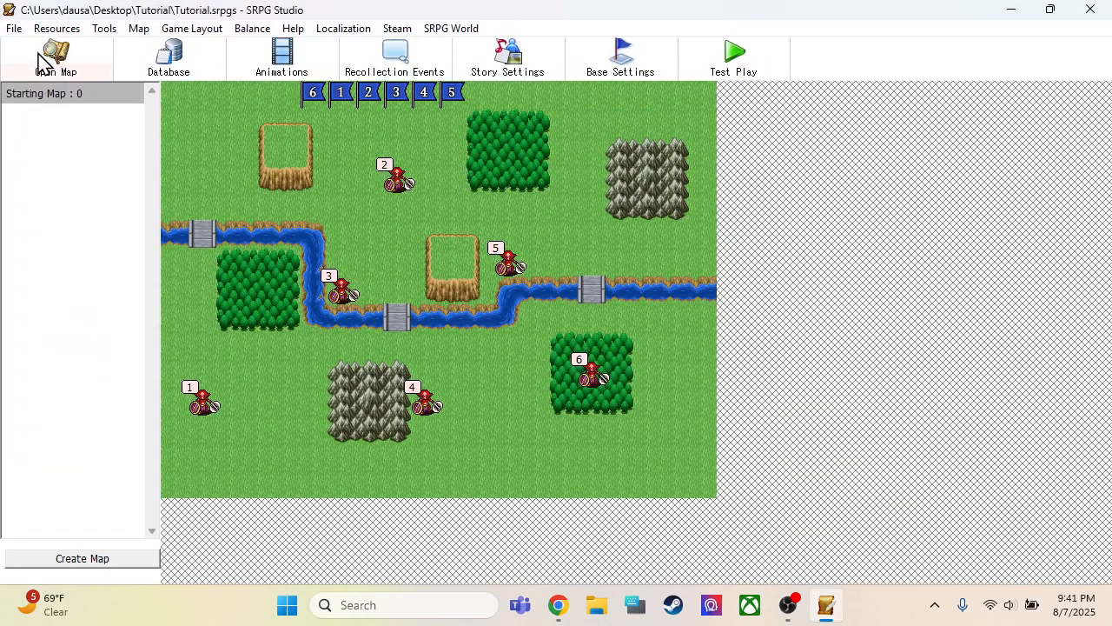
# Create a new map in the project's map list and rename it Second Map
pyautogui.rightClick(37, 113)
pyautogui.click(64, 124)
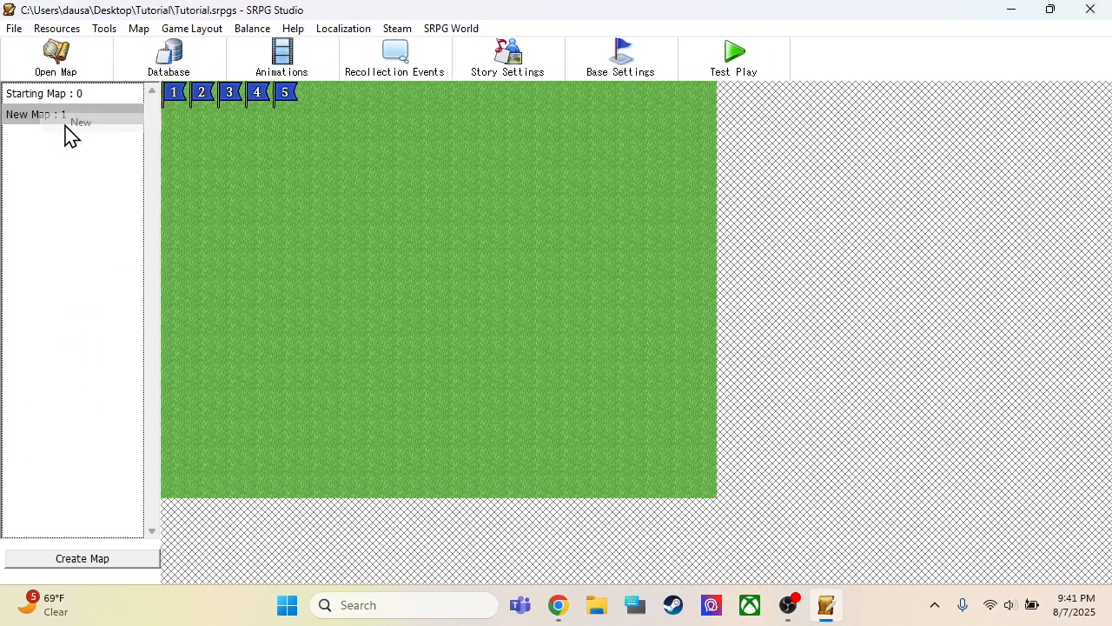
pyautogui.rightClick(59, 120)
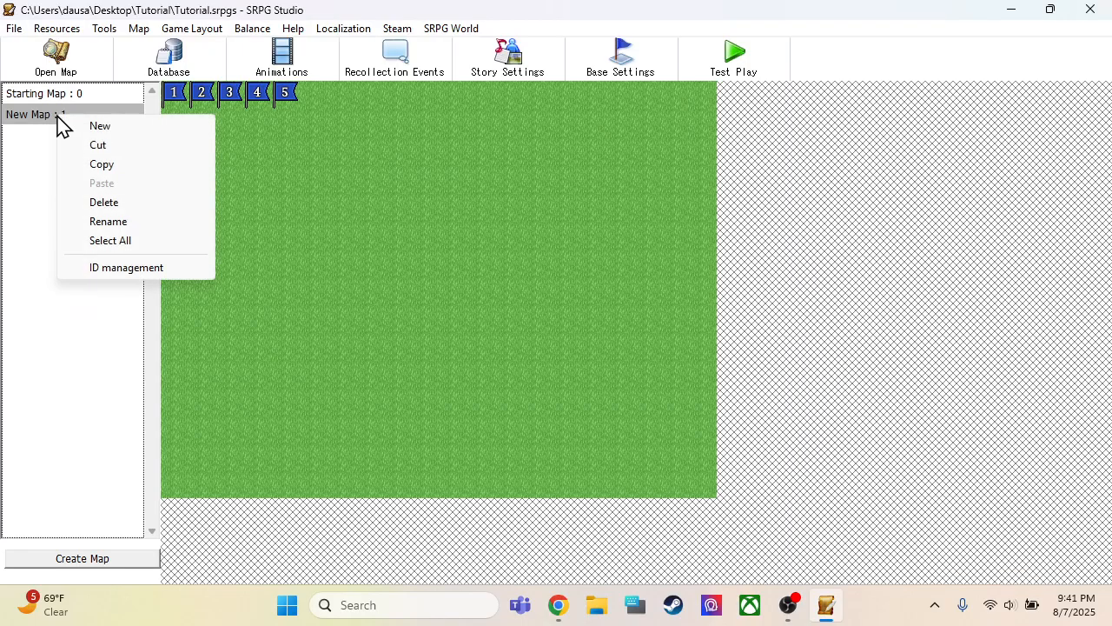
pyautogui.click(113, 222)
pyautogui.moveTo(103, 119); pyautogui.dragTo(1, 134)
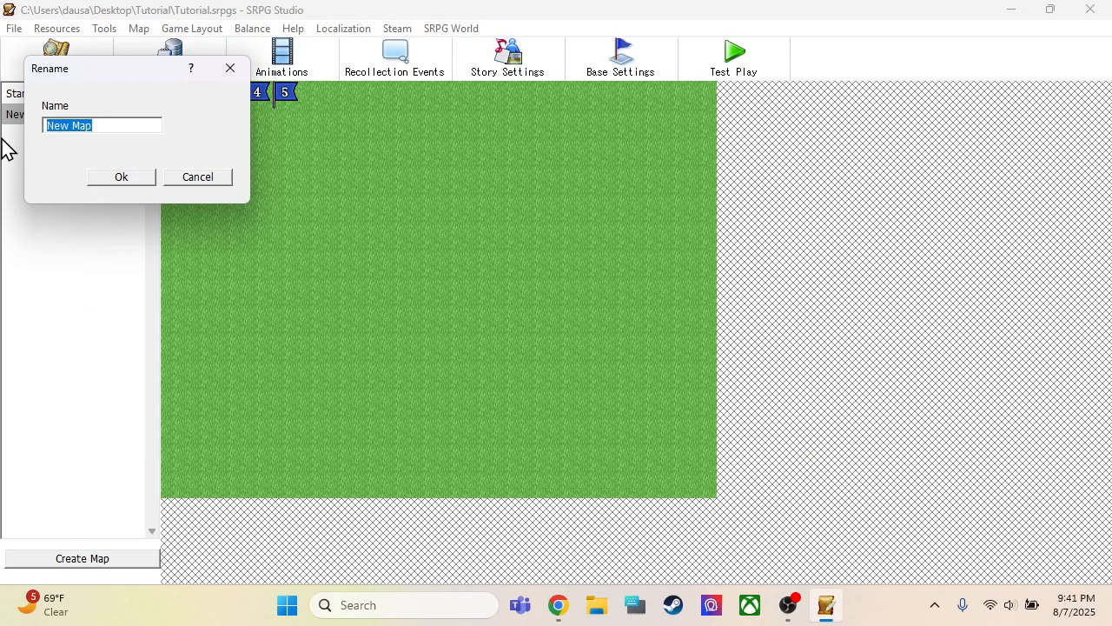
pyautogui.write('Second')
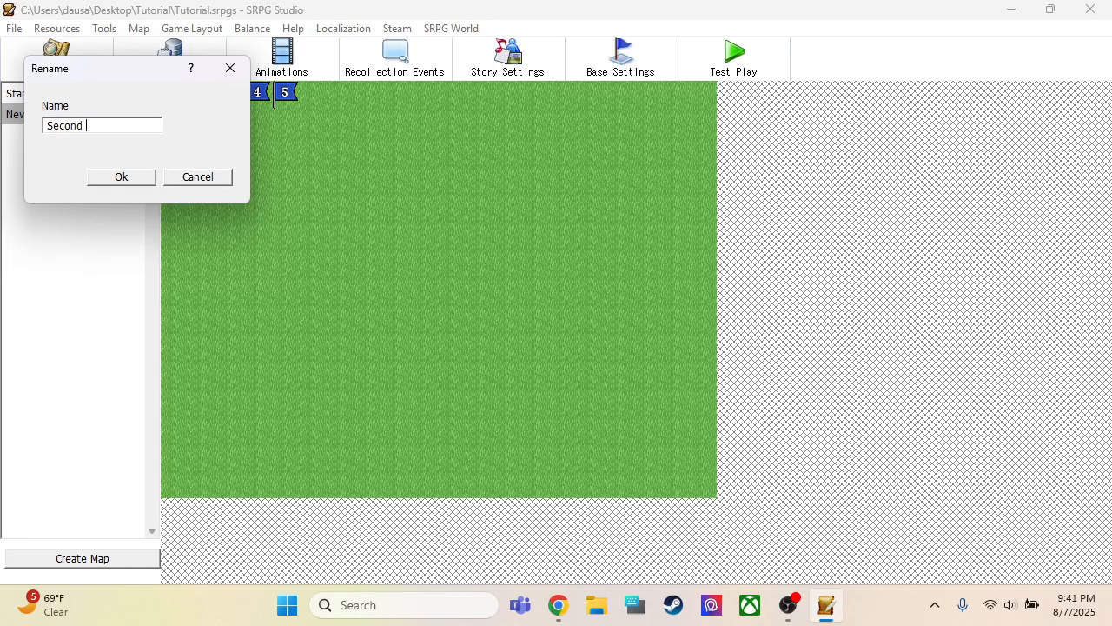
pyautogui.press('Return')
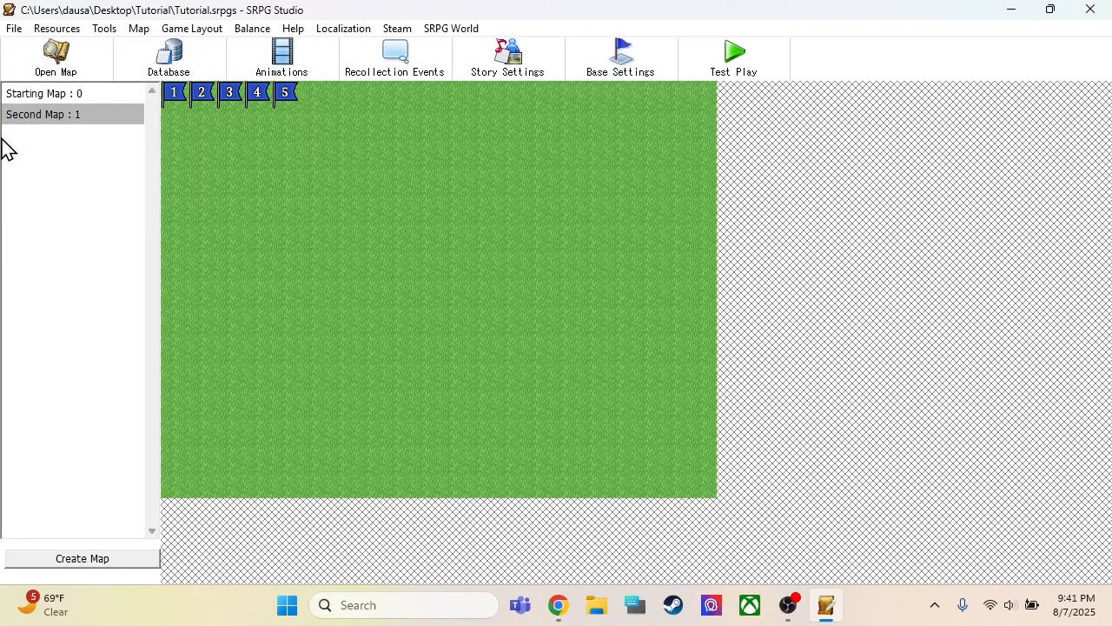
# Open the Starting Map for editing and bring up its Victory auto event in the event settings
pyautogui.click(70, 94)
pyautogui.click(68, 71)
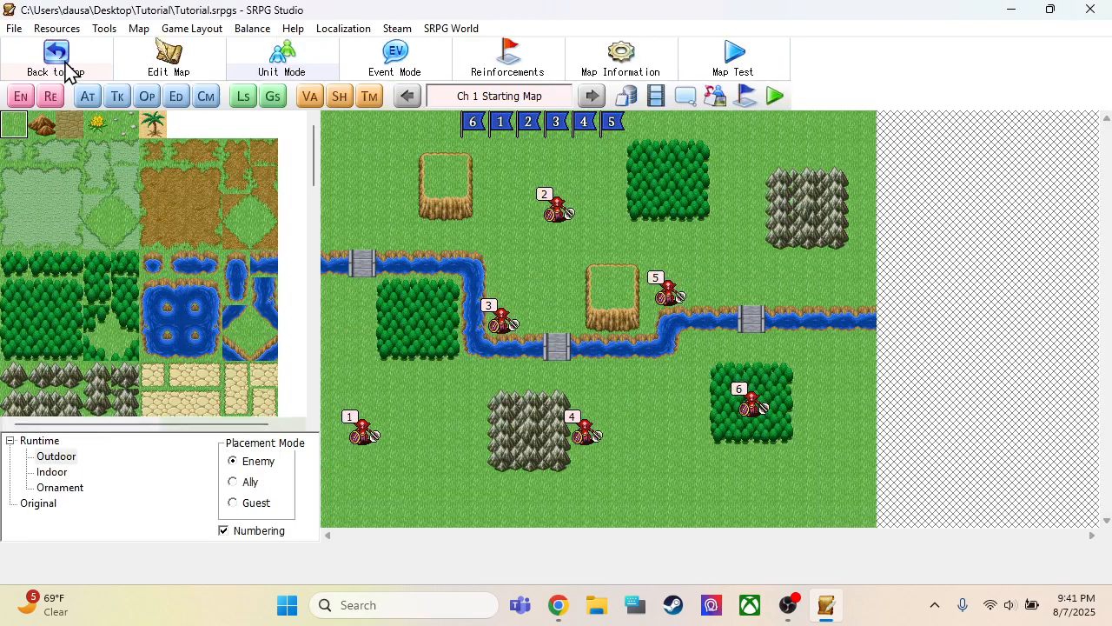
pyautogui.click(87, 101)
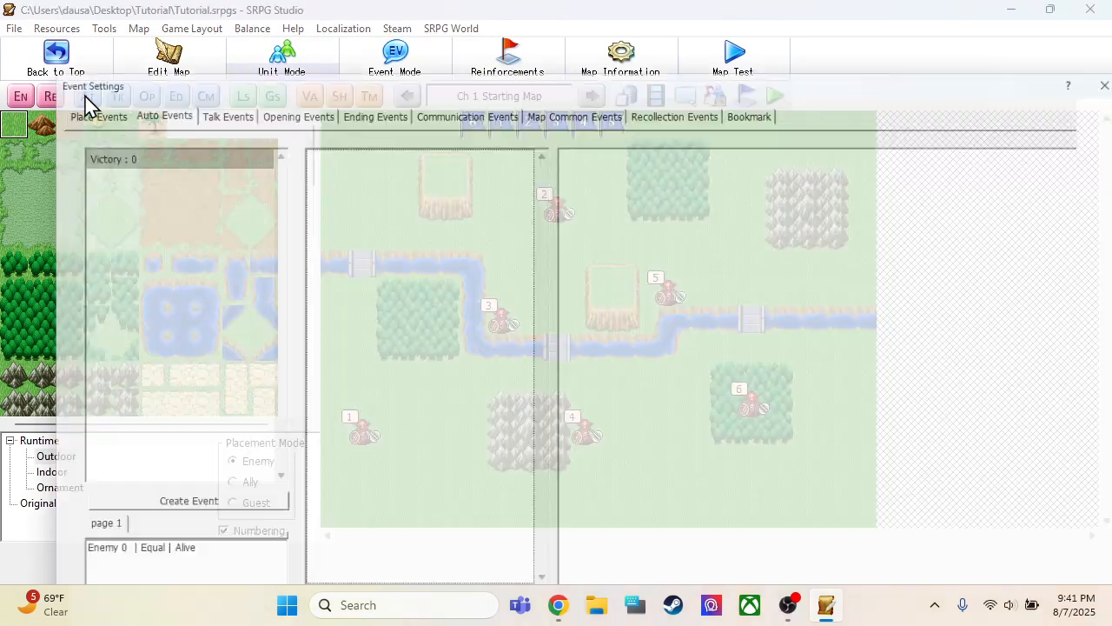
pyautogui.click(198, 154)
pyautogui.moveTo(351, 73); pyautogui.dragTo(337, 18)
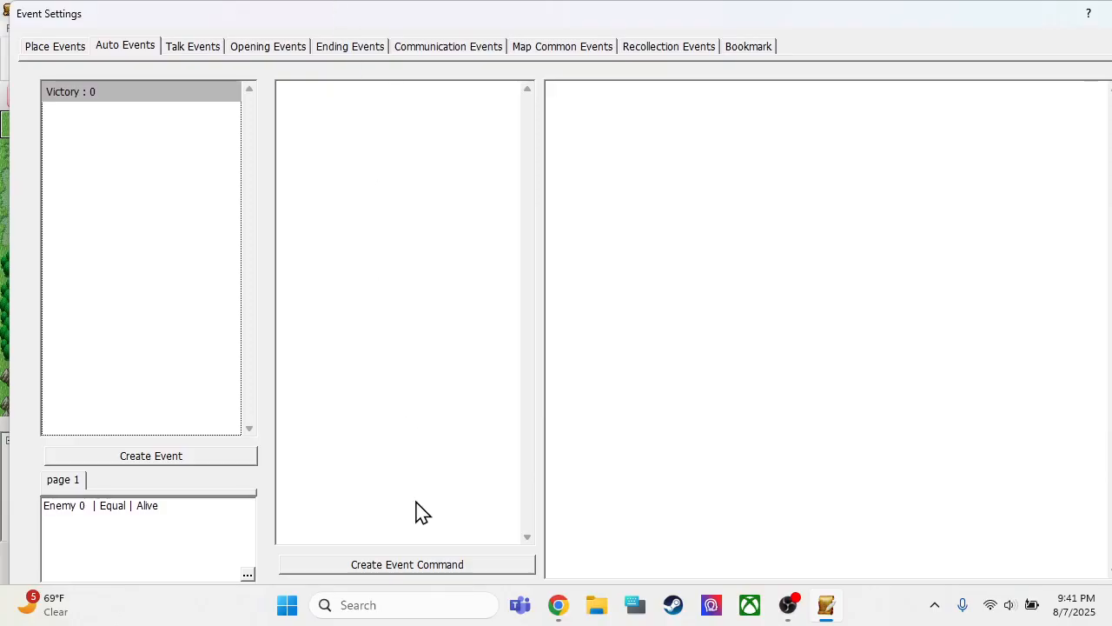
# Add a Chapter Complete command to the Victory event with Second Map as next chapter and Save Screen as action, and accept the event settings
pyautogui.click(409, 565)
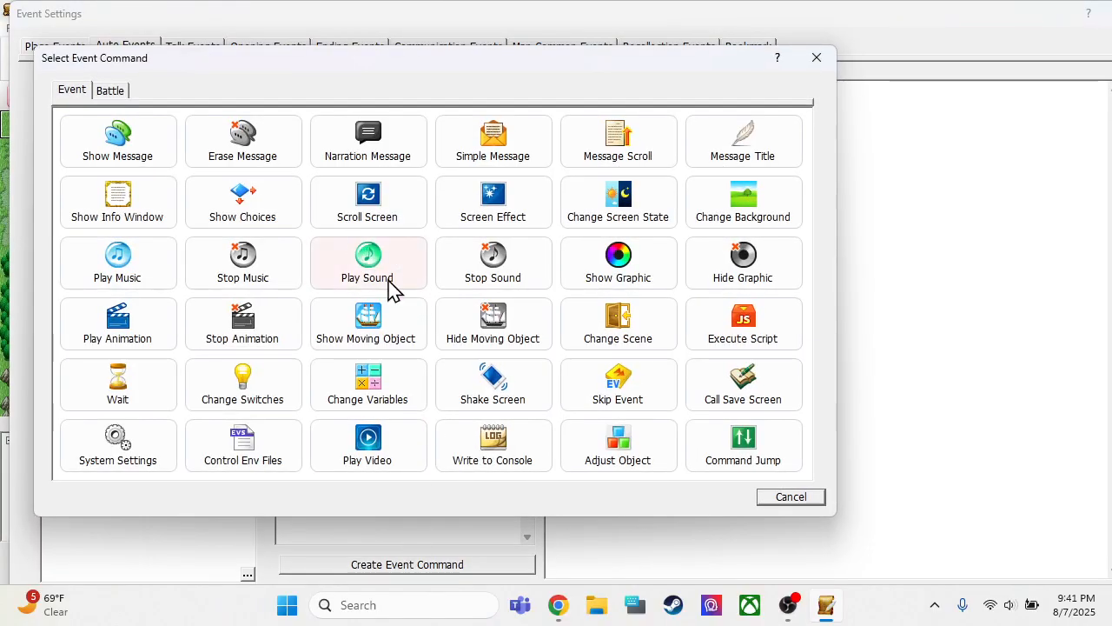
pyautogui.click(106, 92)
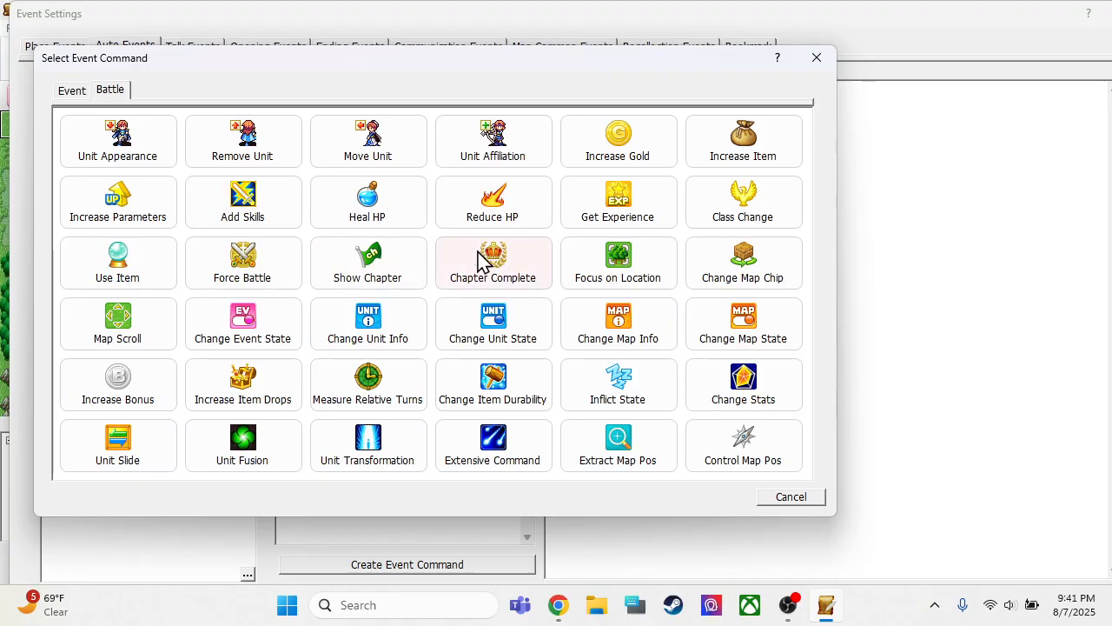
pyautogui.click(526, 267)
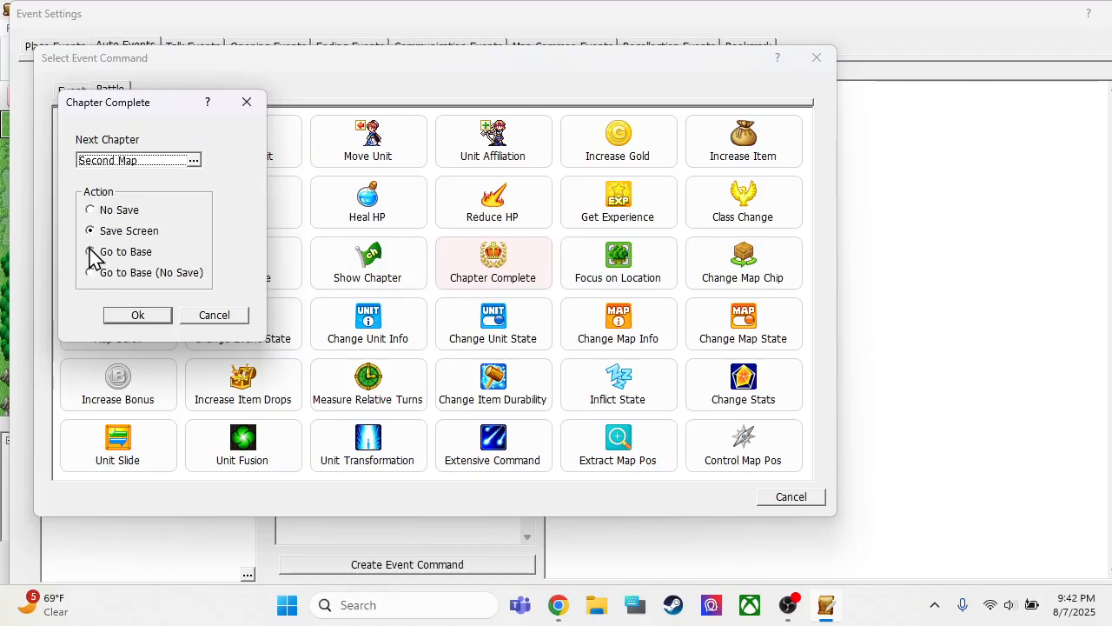
pyautogui.click(139, 317)
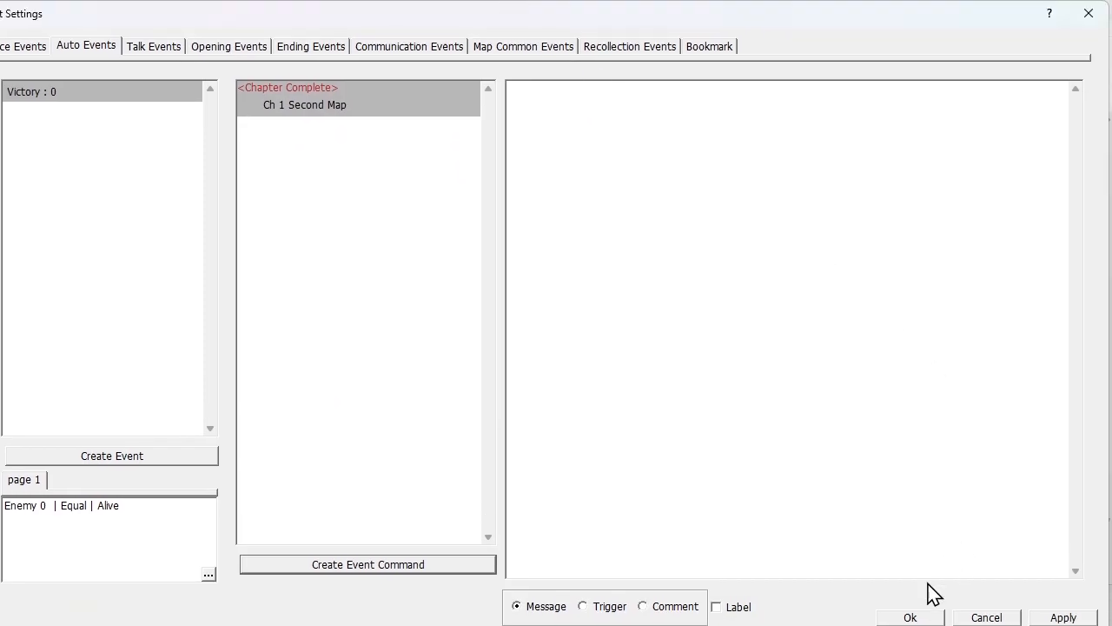
pyautogui.click(910, 617)
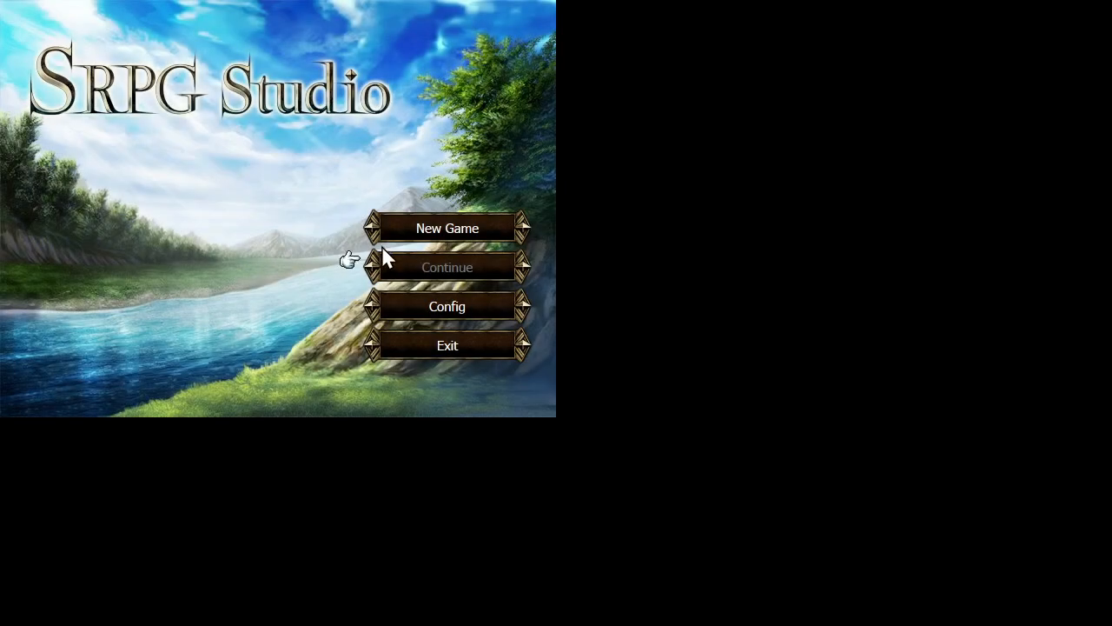
# Start a new game in test play and begin the fight on the starting map
pyautogui.click(417, 229)
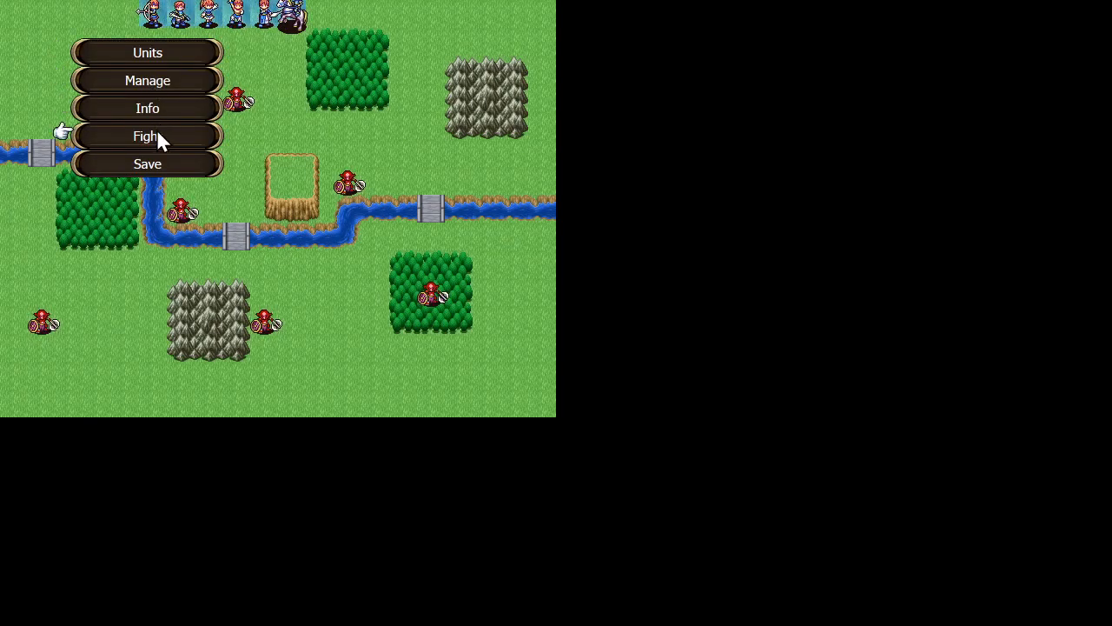
pyautogui.click(157, 136)
pyautogui.click(252, 229)
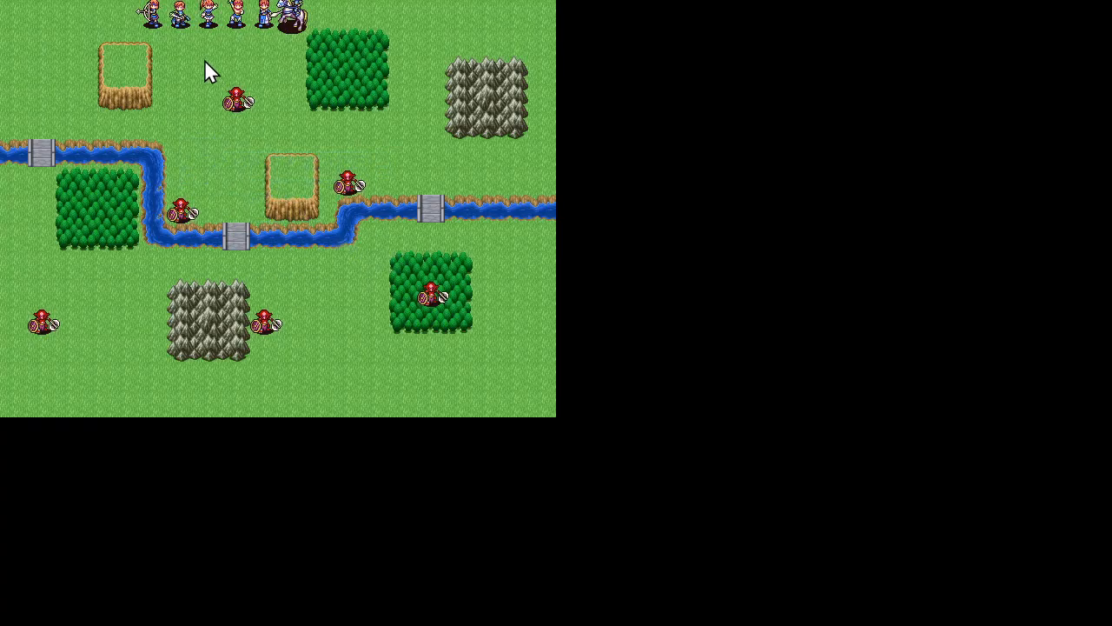
# Move the Archer two tiles from the nearest goblin and attack it with the Short Bow
pyautogui.click(154, 14)
pyautogui.click(189, 94)
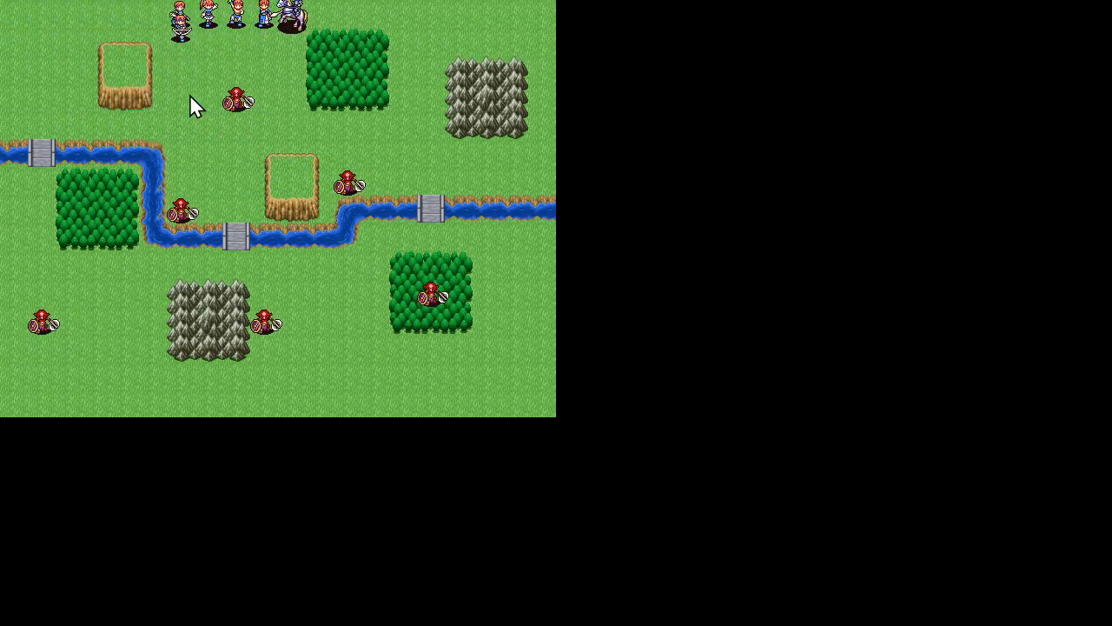
pyautogui.click(246, 143)
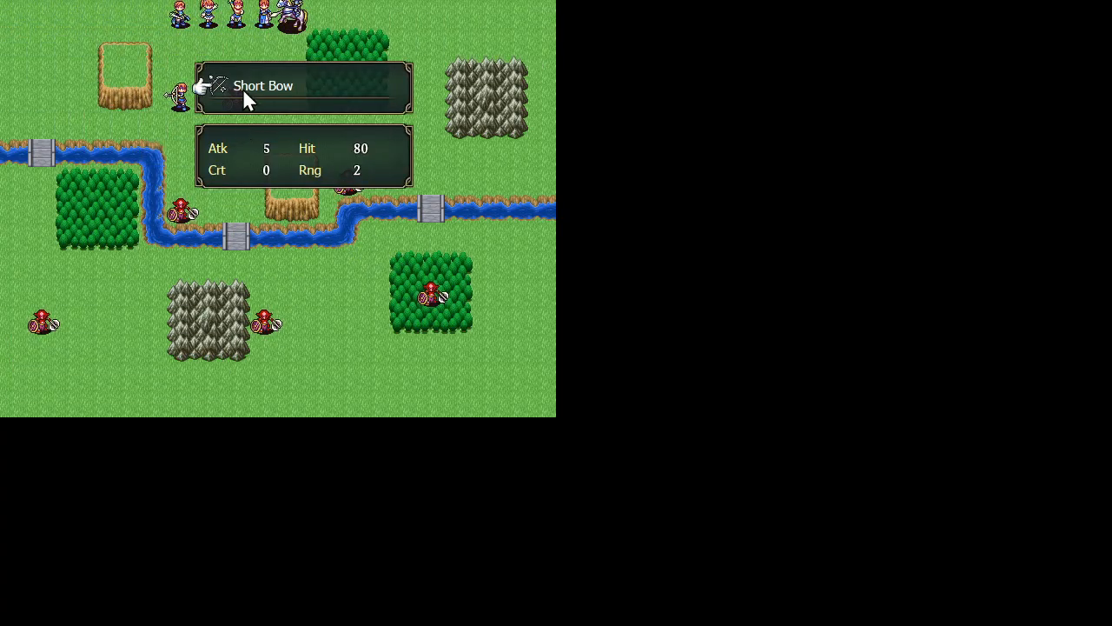
pyautogui.click(247, 99)
pyautogui.click(238, 94)
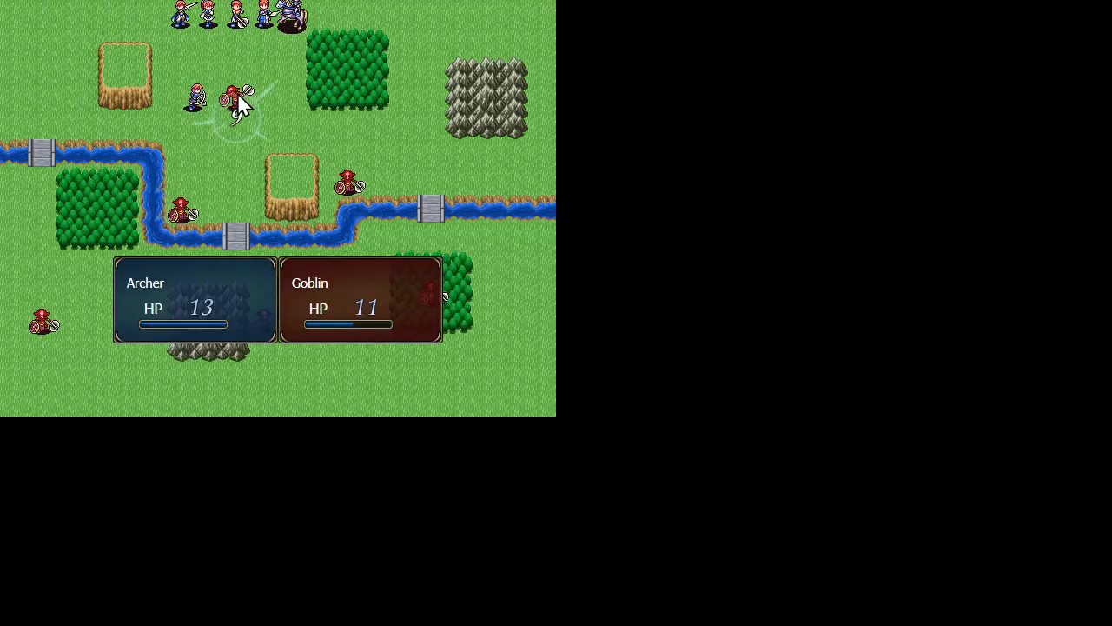
# Move the Mage diagonally next to the nearest goblin and attack it with Fire Storm
pyautogui.click(217, 19)
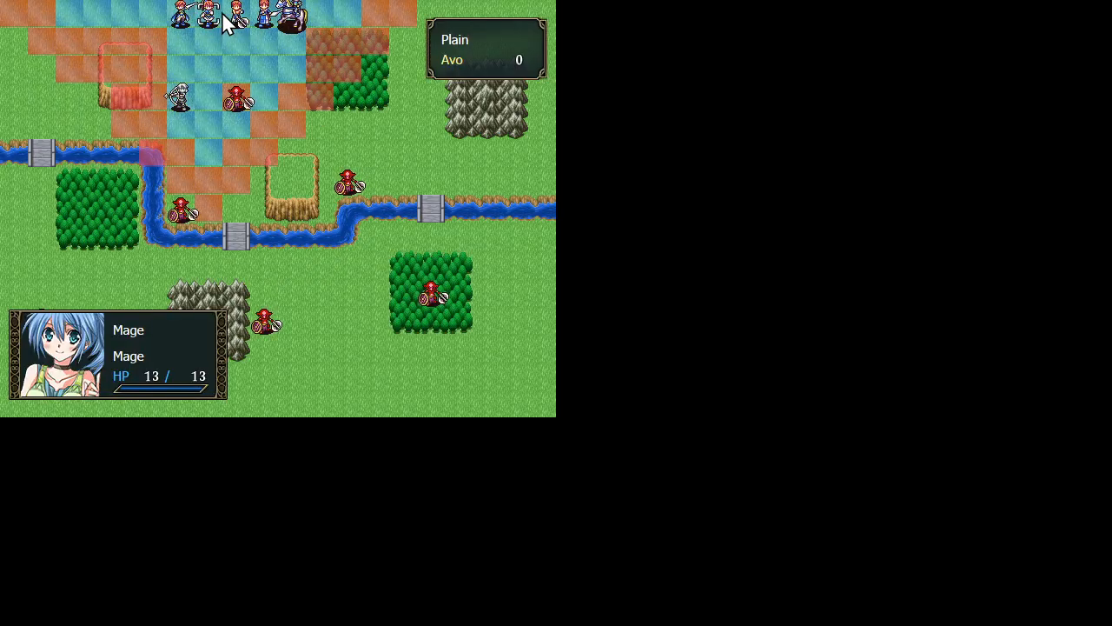
pyautogui.click(212, 64)
pyautogui.click(268, 101)
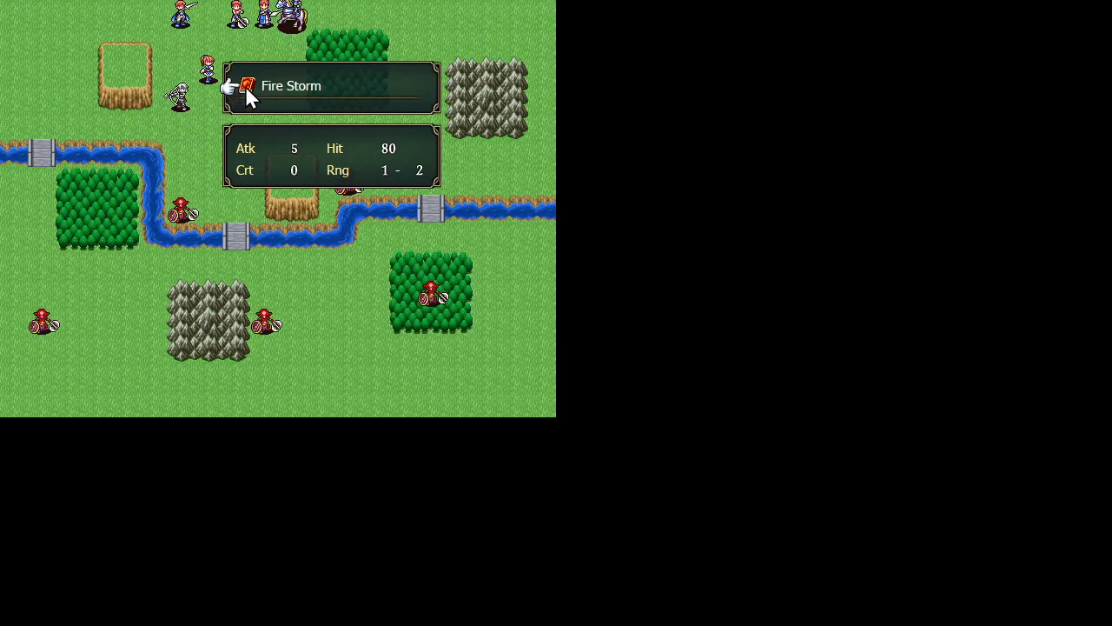
pyautogui.click(245, 87)
pyautogui.click(230, 109)
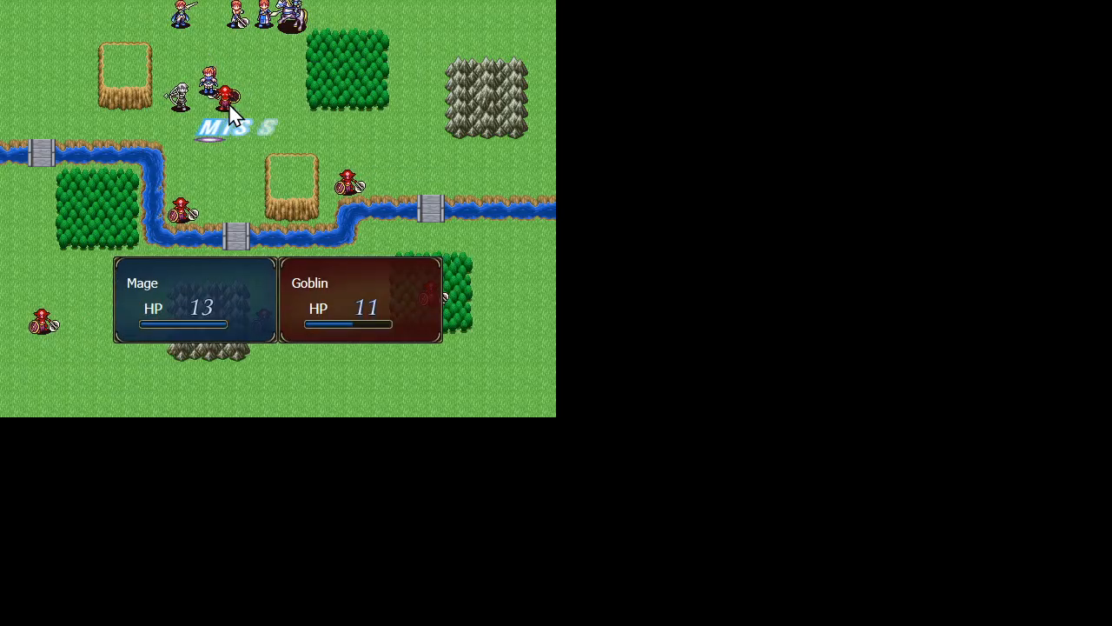
# Move the sword unit directly above the goblin at the river bend and attack that goblin
pyautogui.click(289, 19)
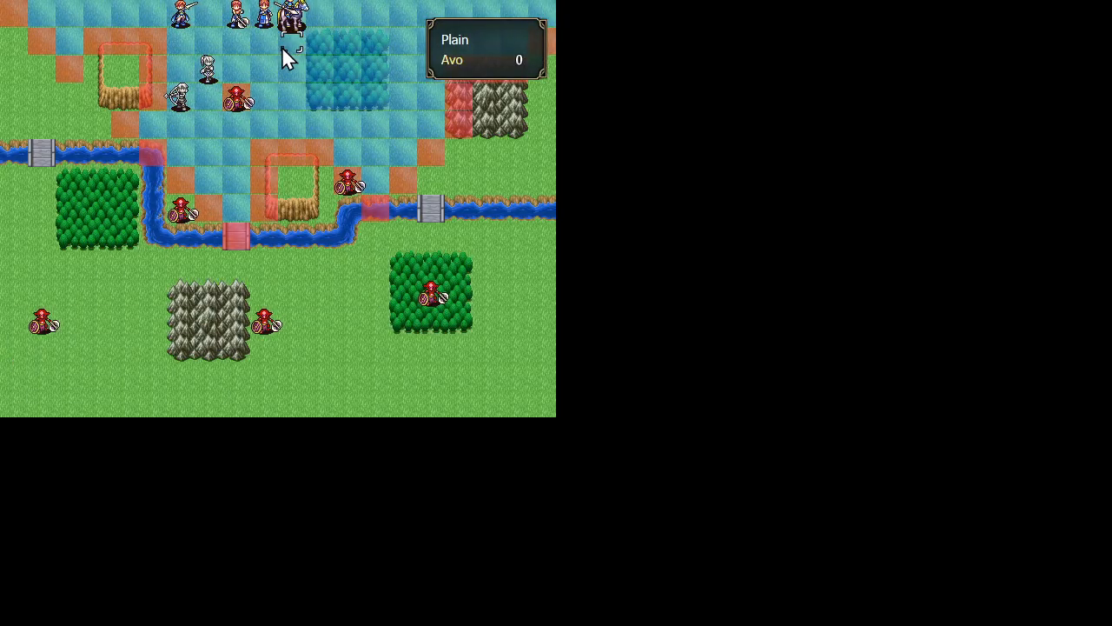
pyautogui.click(178, 12)
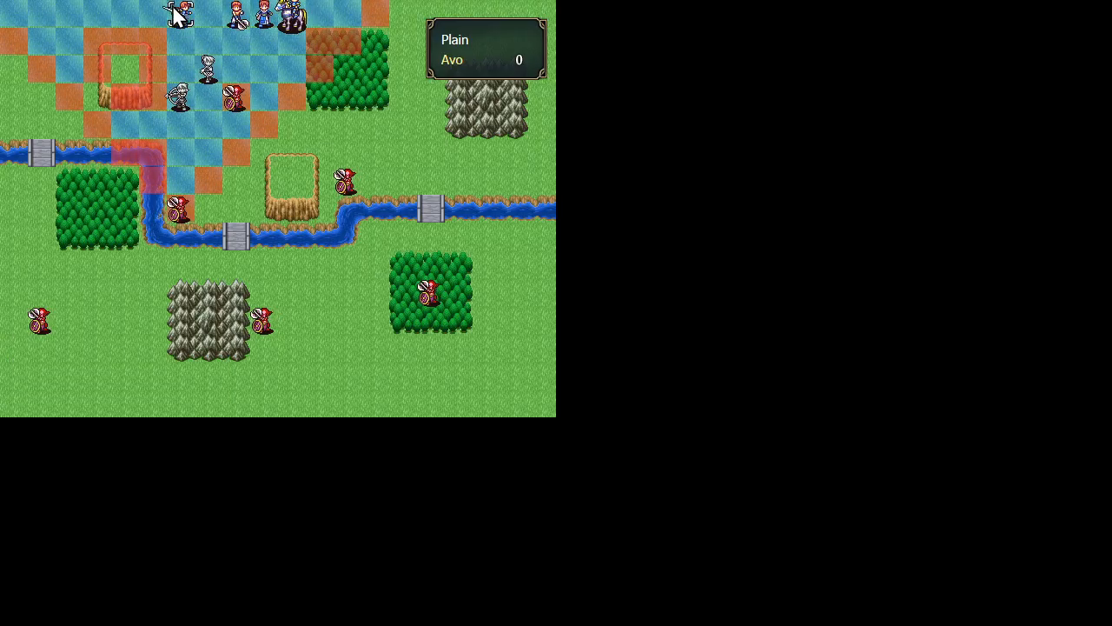
pyautogui.click(184, 185)
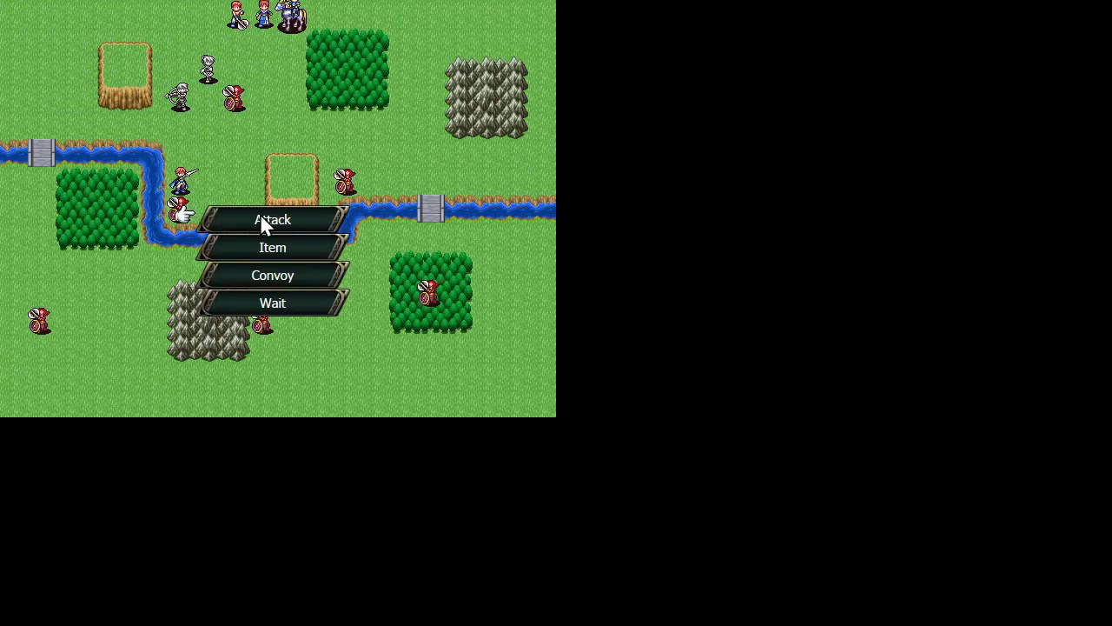
pyautogui.click(260, 214)
pyautogui.click(236, 87)
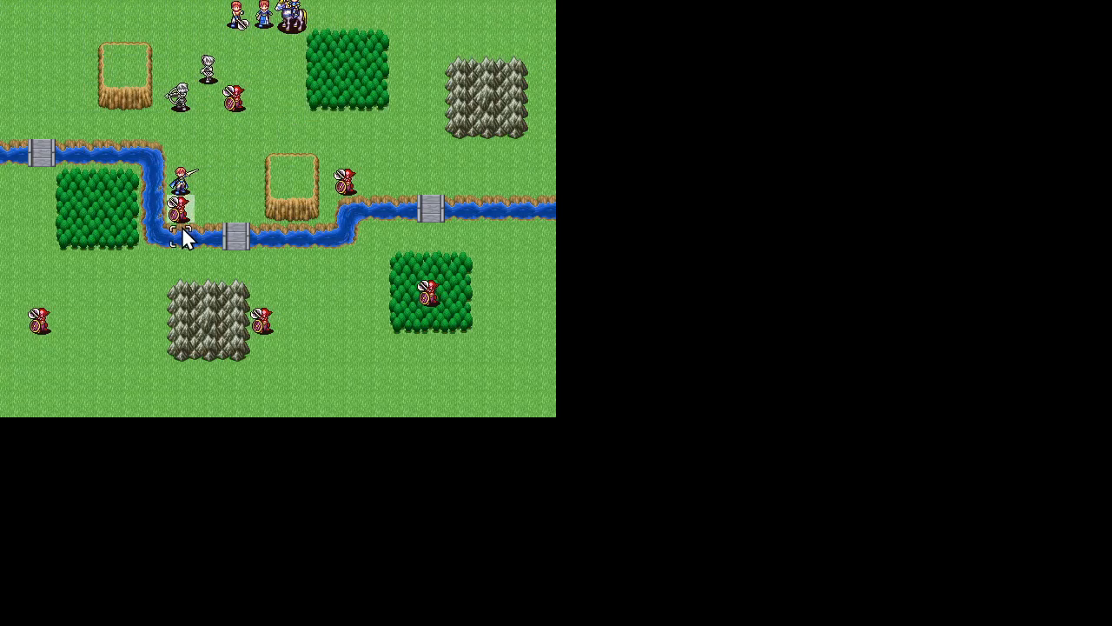
pyautogui.click(181, 210)
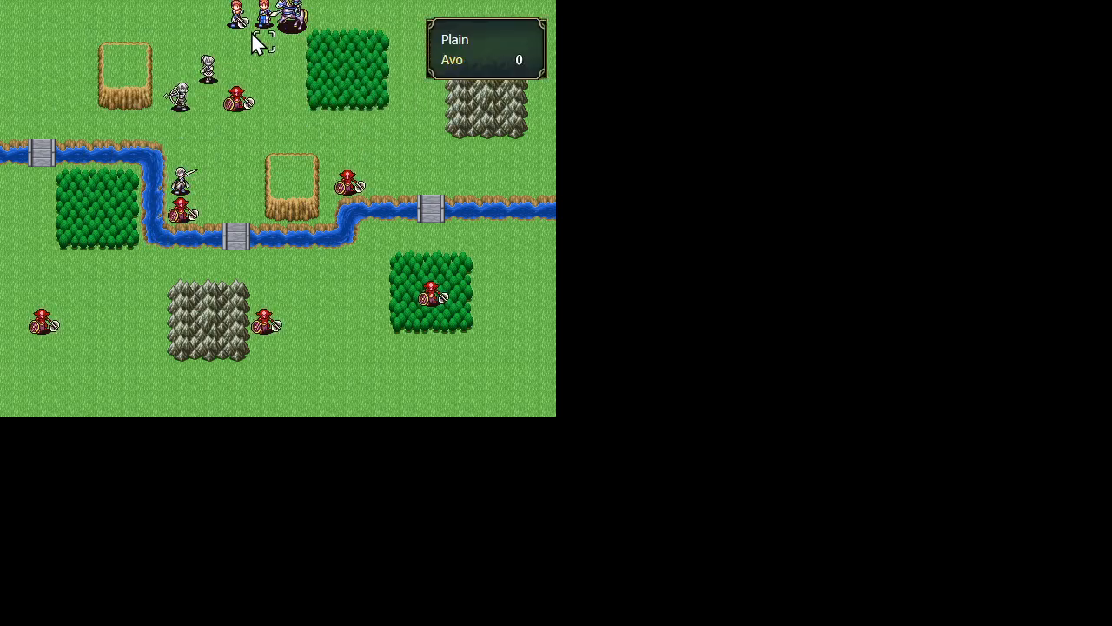
# Move the Warrior between the Archer and the nearest goblin and attack it with the Short Axe
pyautogui.click(208, 96)
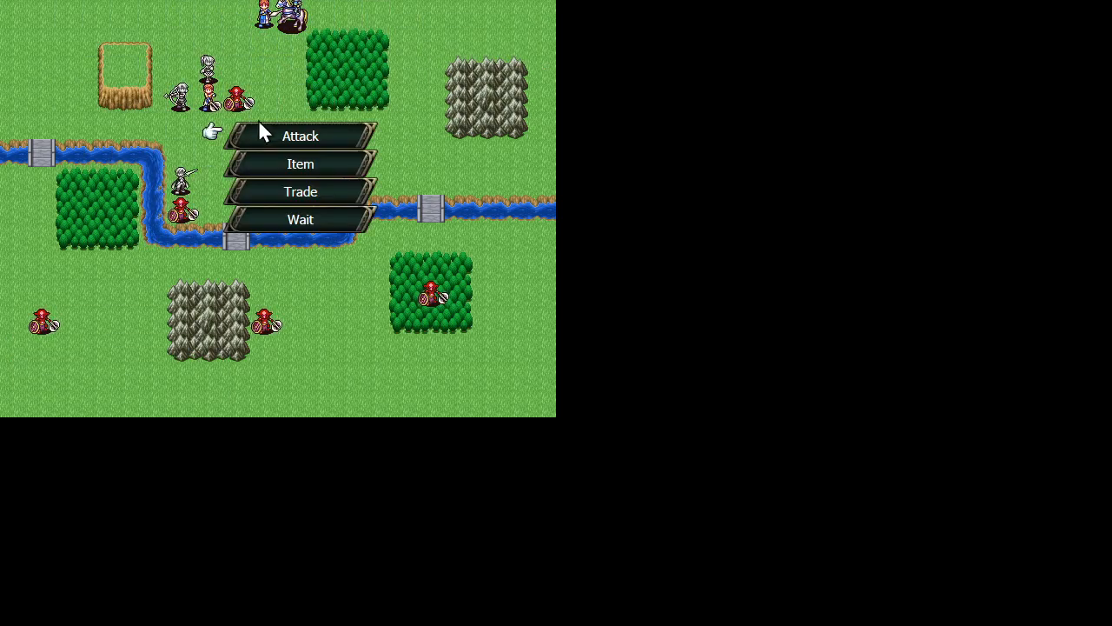
pyautogui.click(261, 132)
pyautogui.click(259, 114)
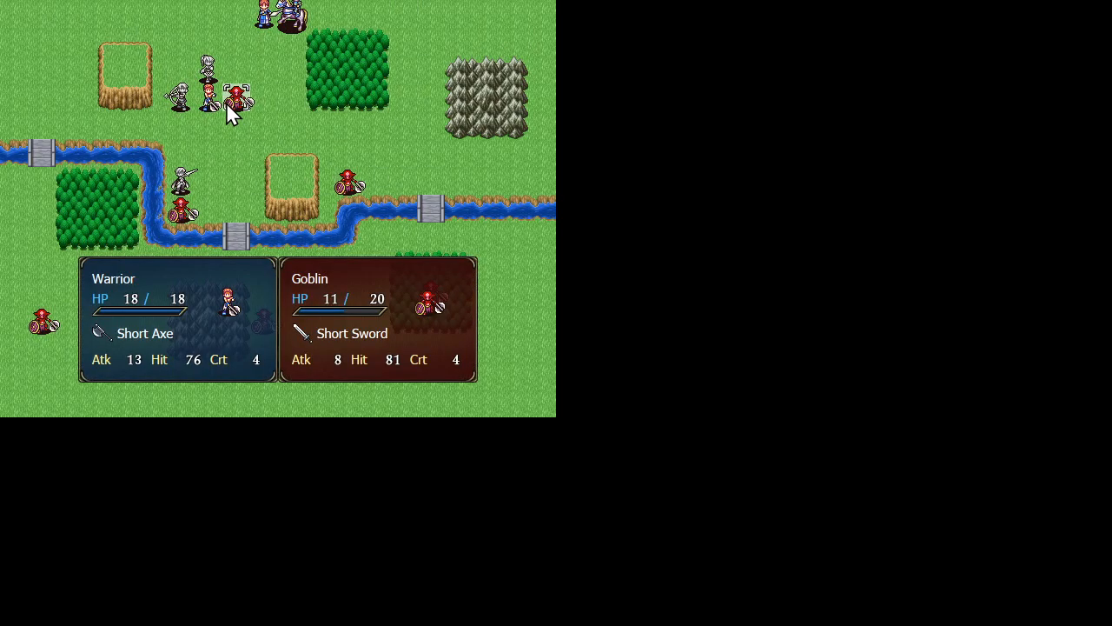
pyautogui.click(227, 105)
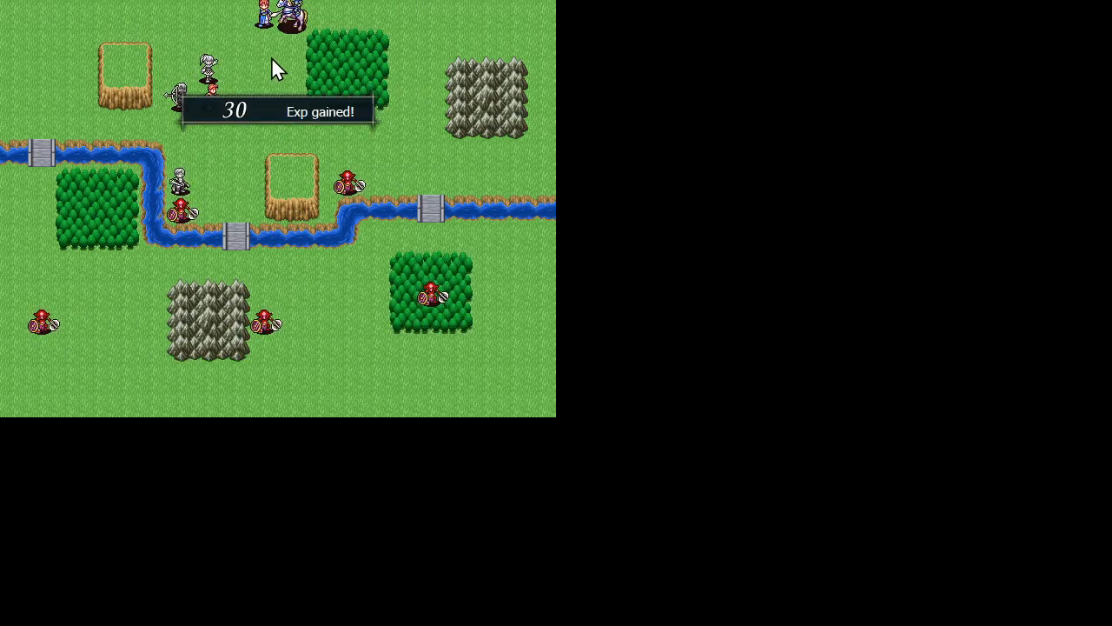
# Move the blue-robed unit to the tile beside the Mage and have it wait
pyautogui.click(265, 23)
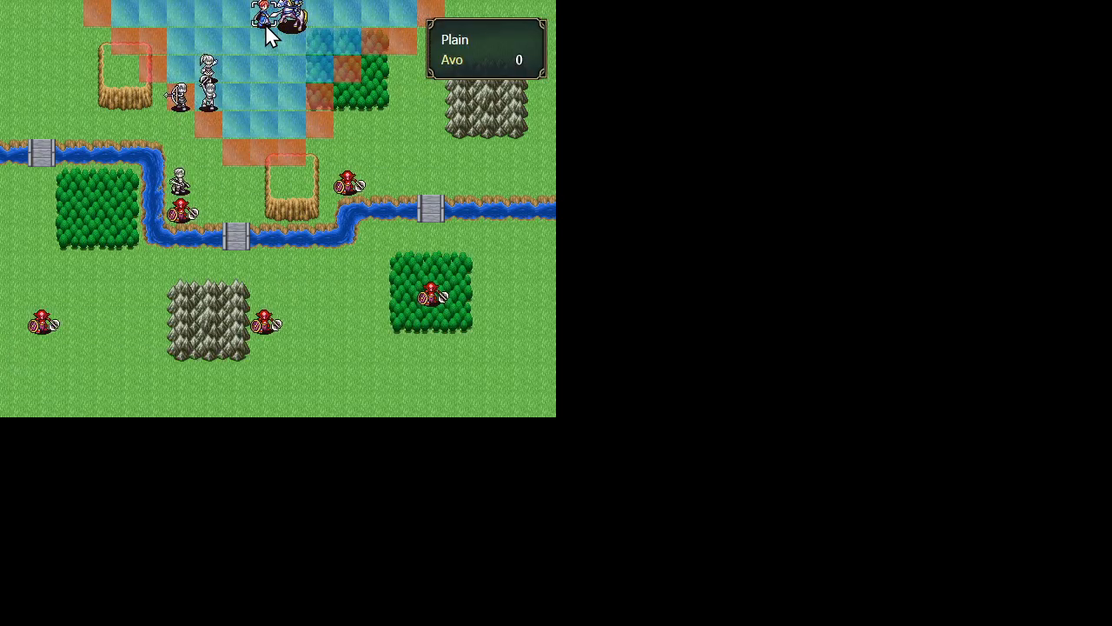
pyautogui.rightClick(232, 117)
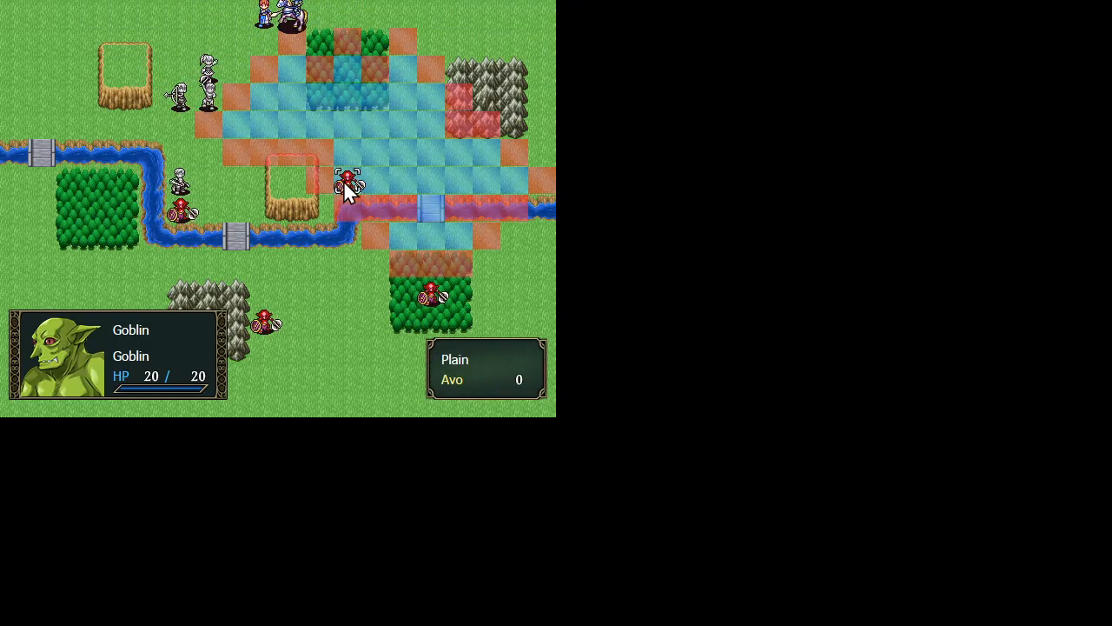
pyautogui.click(261, 22)
pyautogui.click(242, 73)
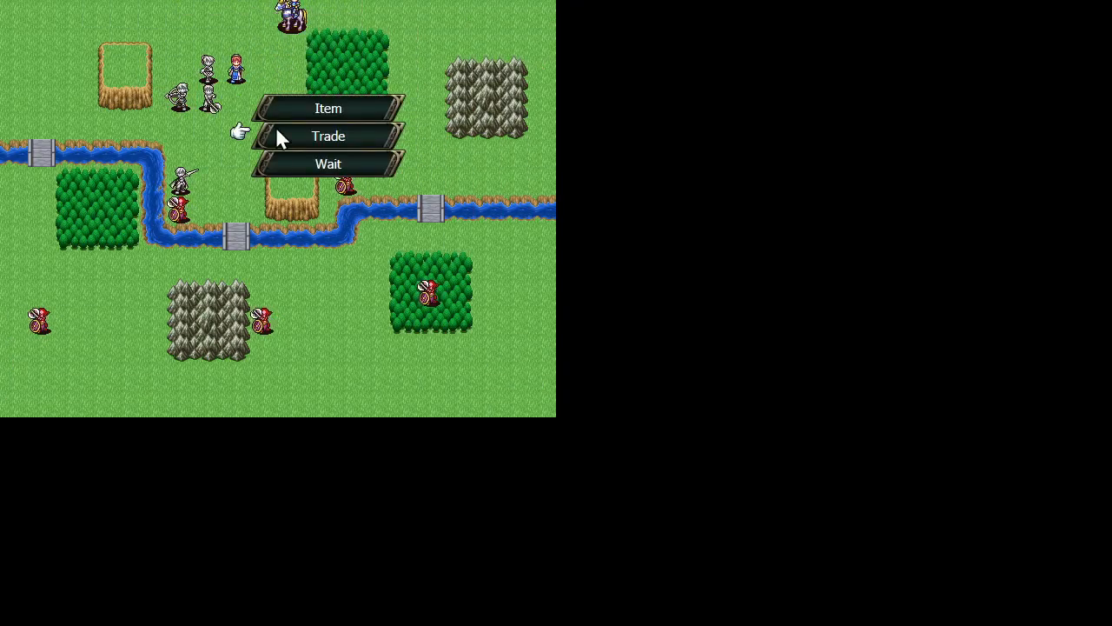
pyautogui.click(310, 164)
# Move the mounted unit directly behind the sword unit at the river bend and have it wait
pyautogui.click(287, 26)
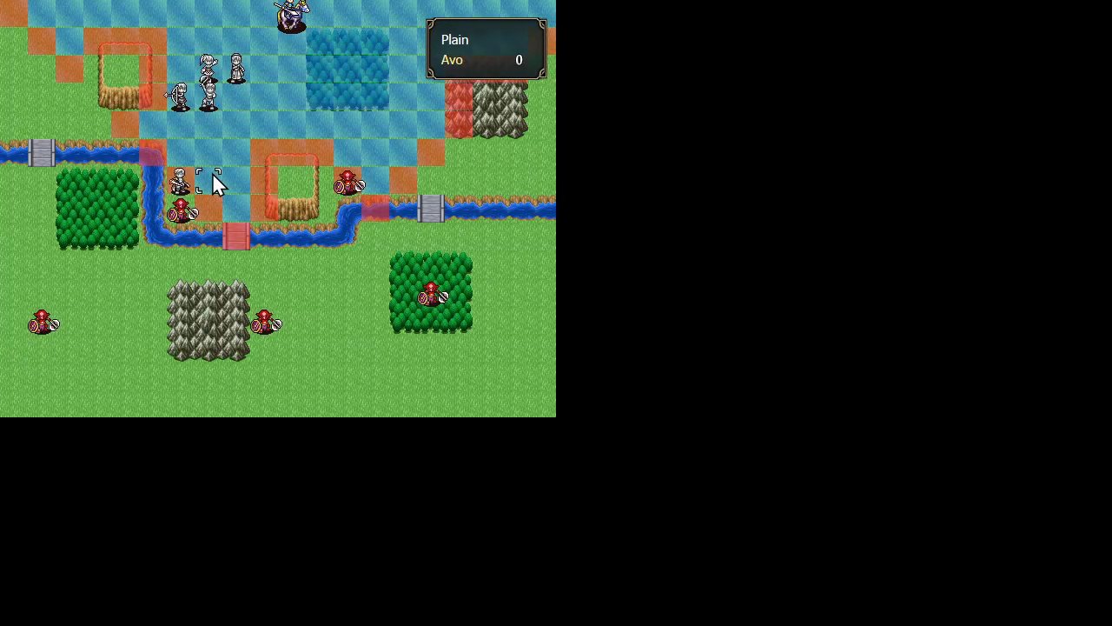
pyautogui.click(182, 155)
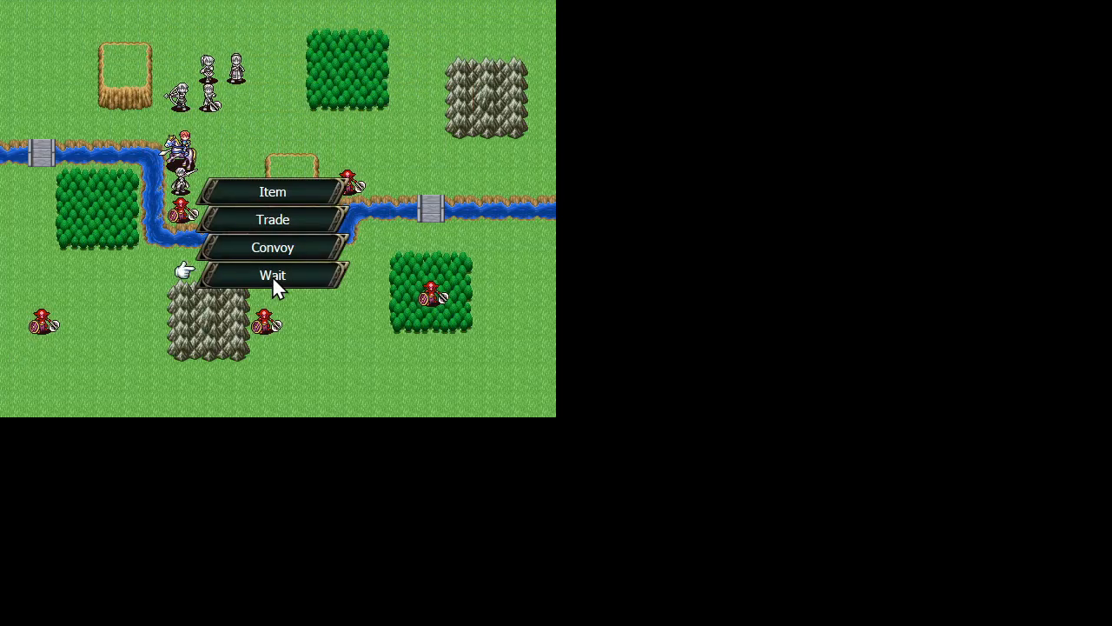
pyautogui.click(272, 276)
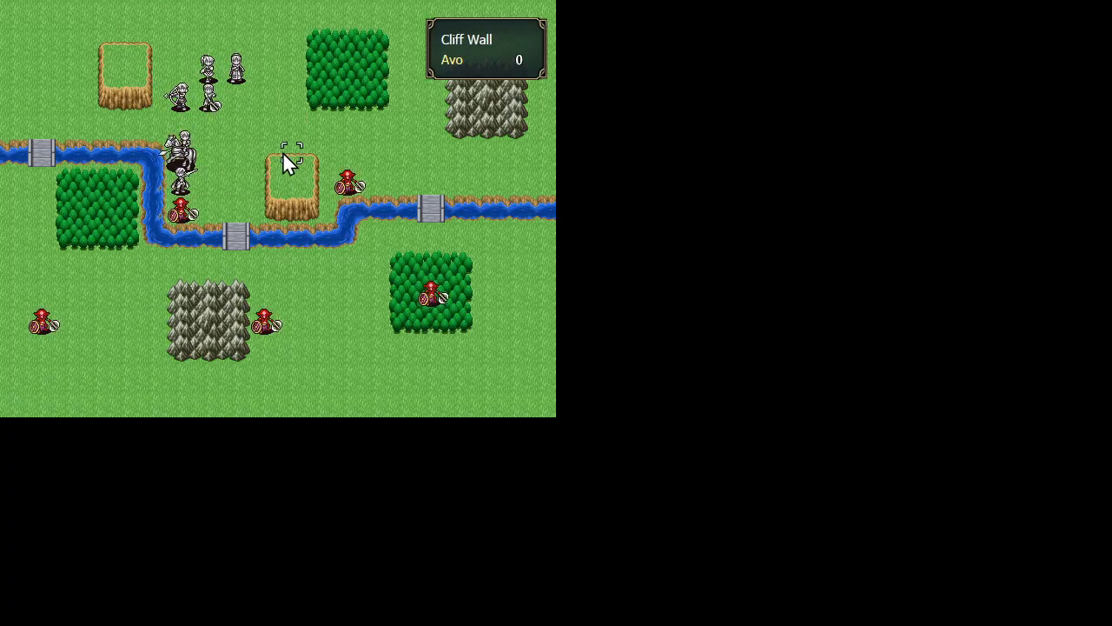
# Turn Auto Turn End on in the game configuration and end the player turn
pyautogui.click(215, 149)
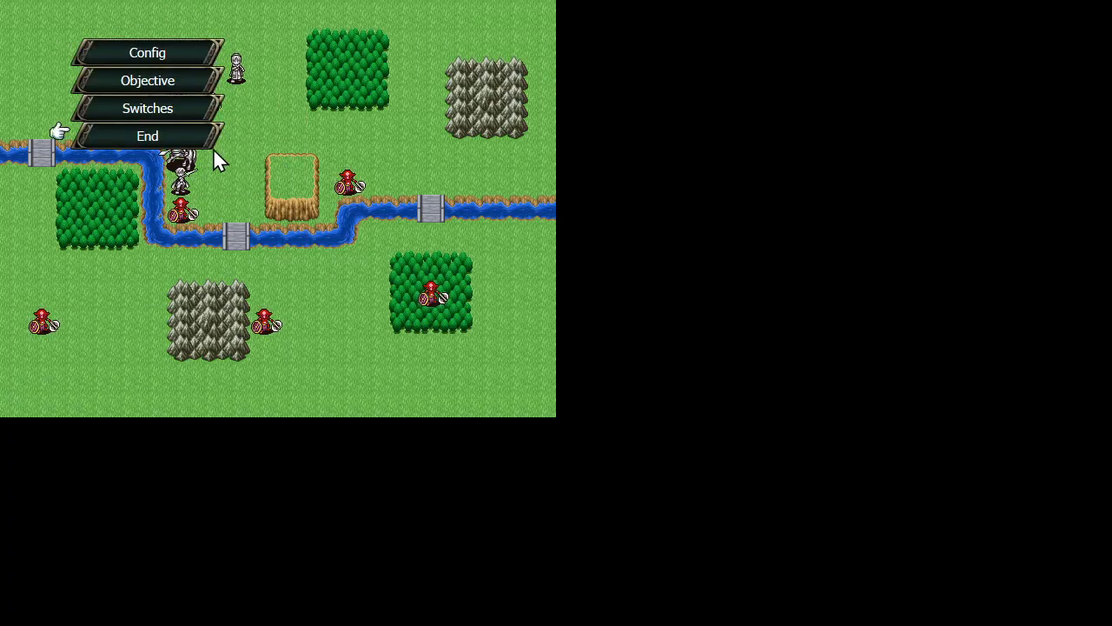
pyautogui.click(152, 56)
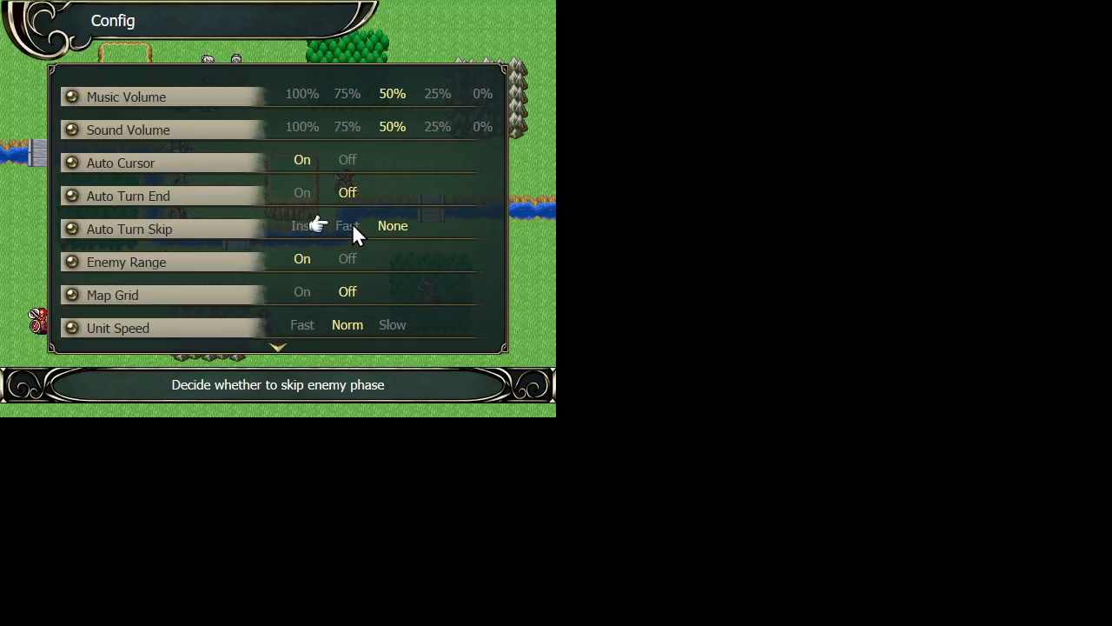
pyautogui.click(294, 196)
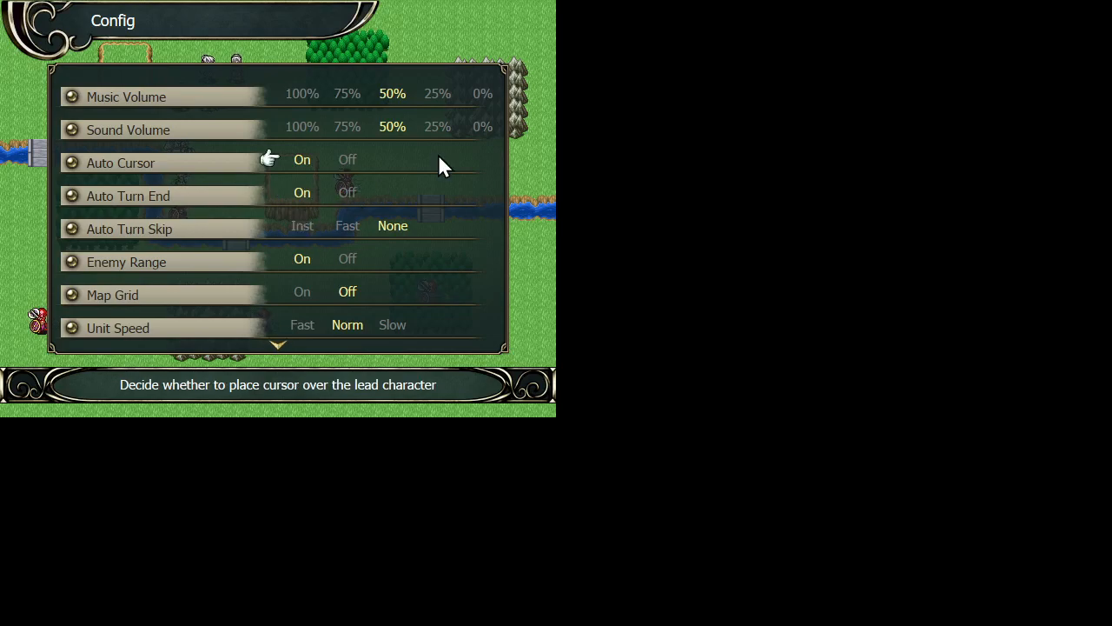
pyautogui.rightClick(502, 180)
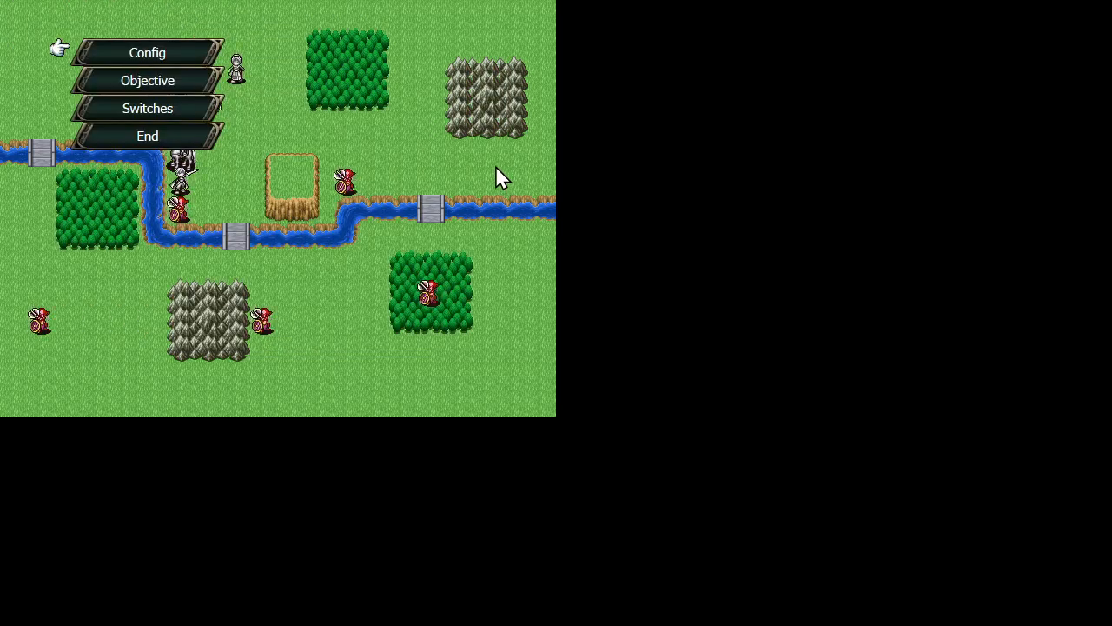
pyautogui.click(179, 139)
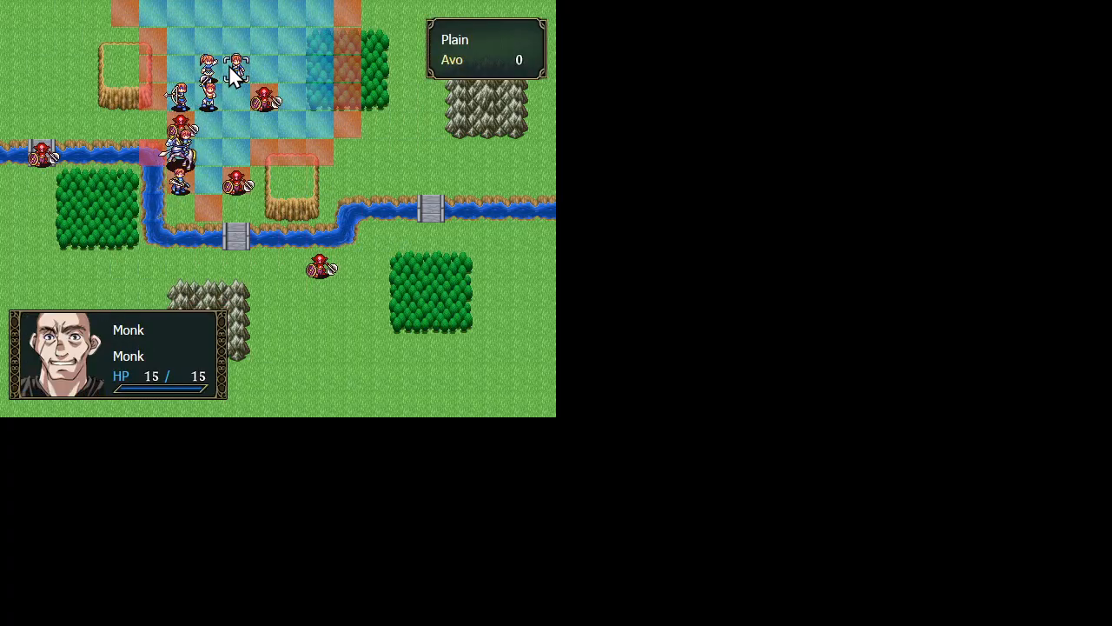
# Move the Monk to the tile between the northern goblin and the forest and attack that goblin with the Fist
pyautogui.click(231, 68)
pyautogui.click(289, 99)
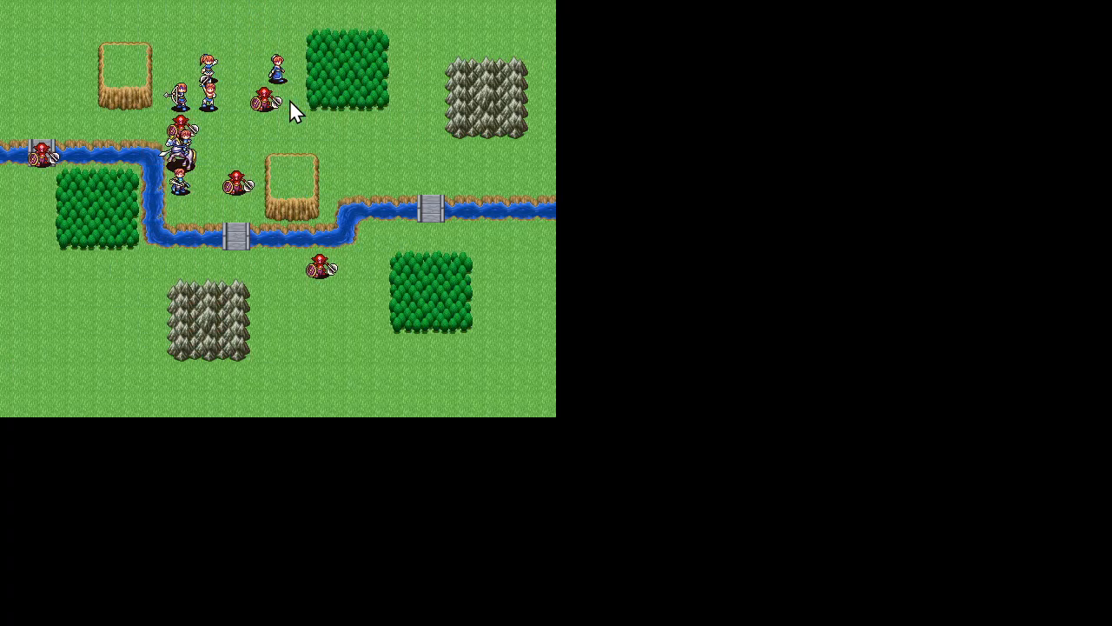
pyautogui.click(379, 133)
pyautogui.click(319, 90)
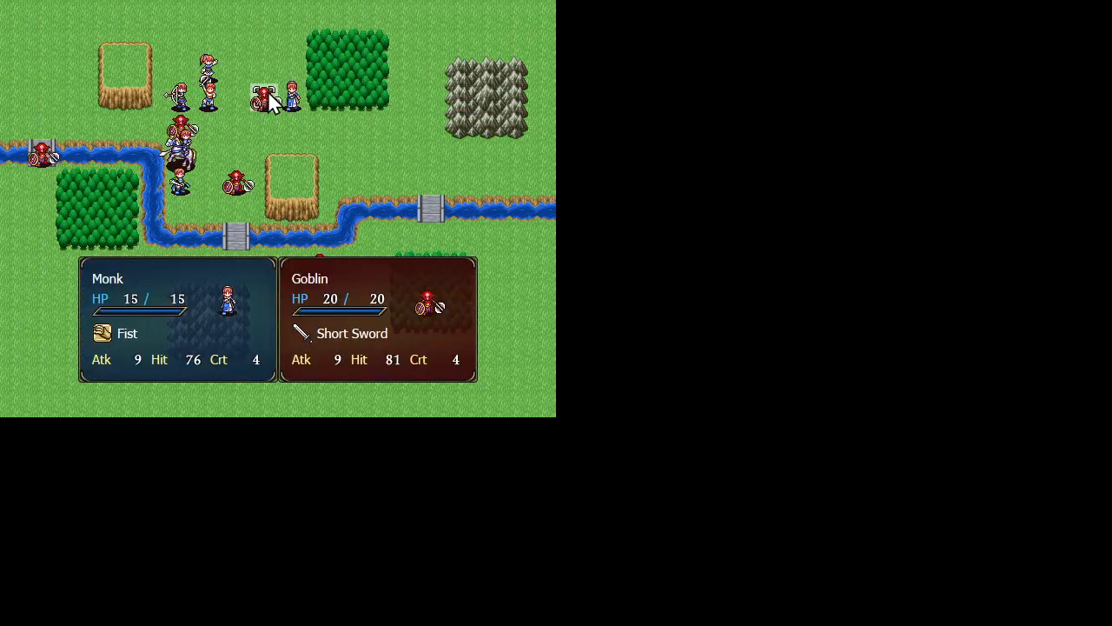
pyautogui.click(269, 94)
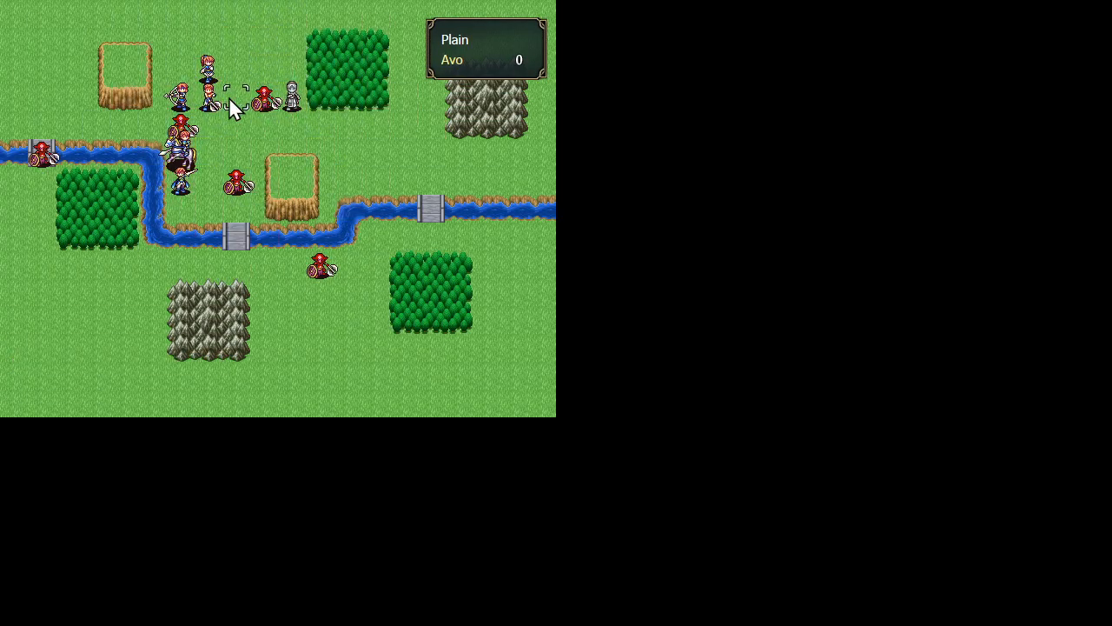
# Move the Mage one tile east, diagonal to the goblin beside the Monk, and attack that goblin
pyautogui.click(208, 78)
pyautogui.click(237, 75)
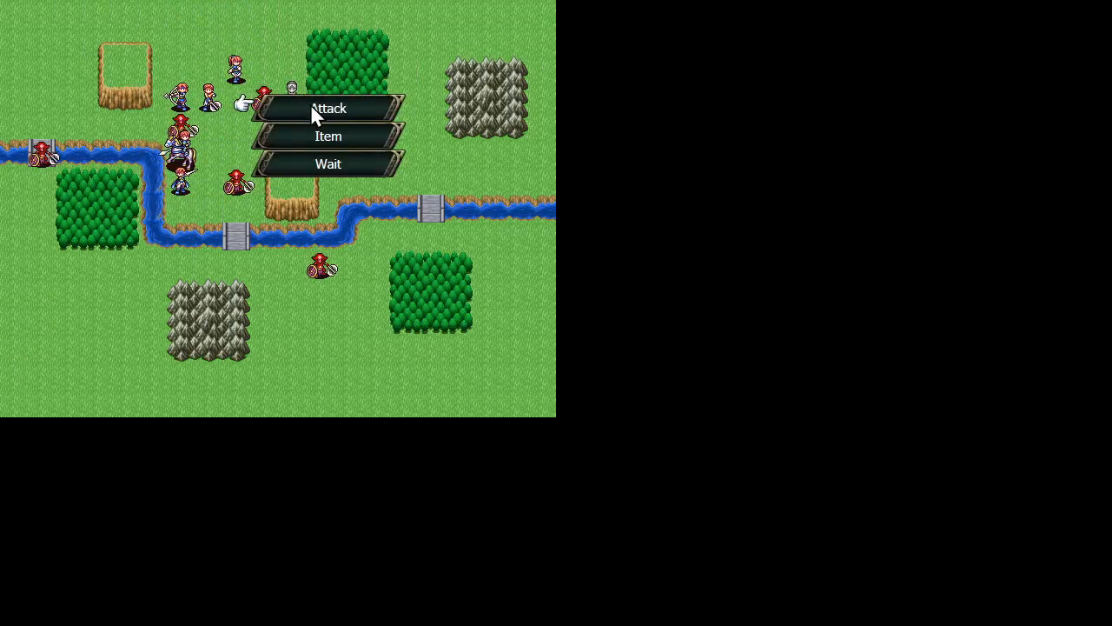
pyautogui.click(315, 111)
pyautogui.click(269, 87)
pyautogui.click(263, 95)
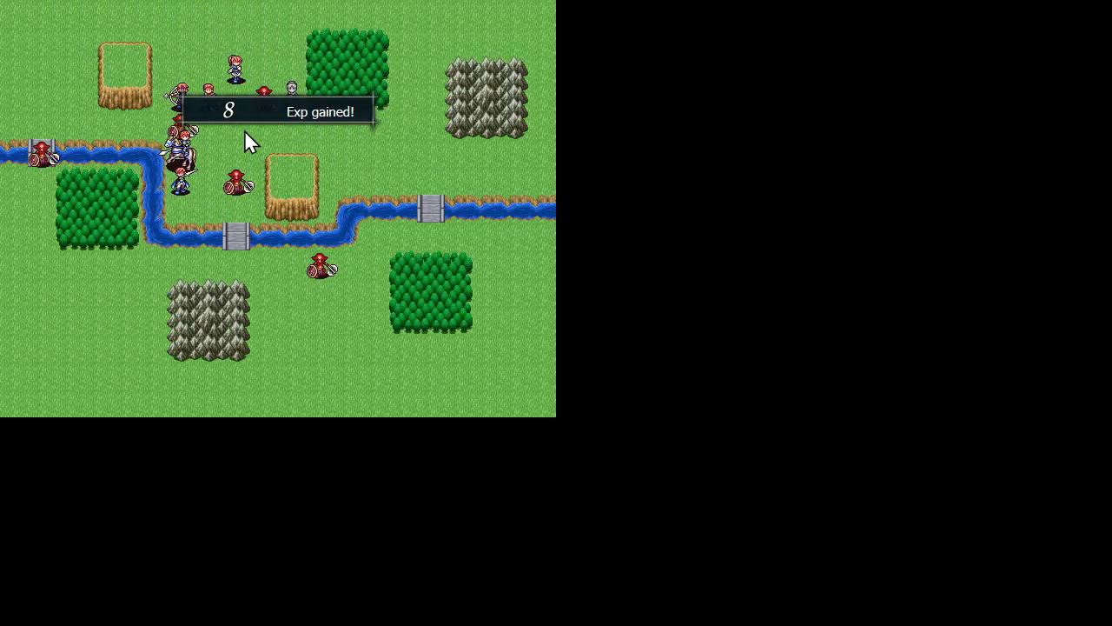
# Move the Warrior directly below the Mage, next to the Monk's goblin, and attack it with the Short Axe
pyautogui.click(215, 97)
pyautogui.click(237, 98)
pyautogui.click(266, 115)
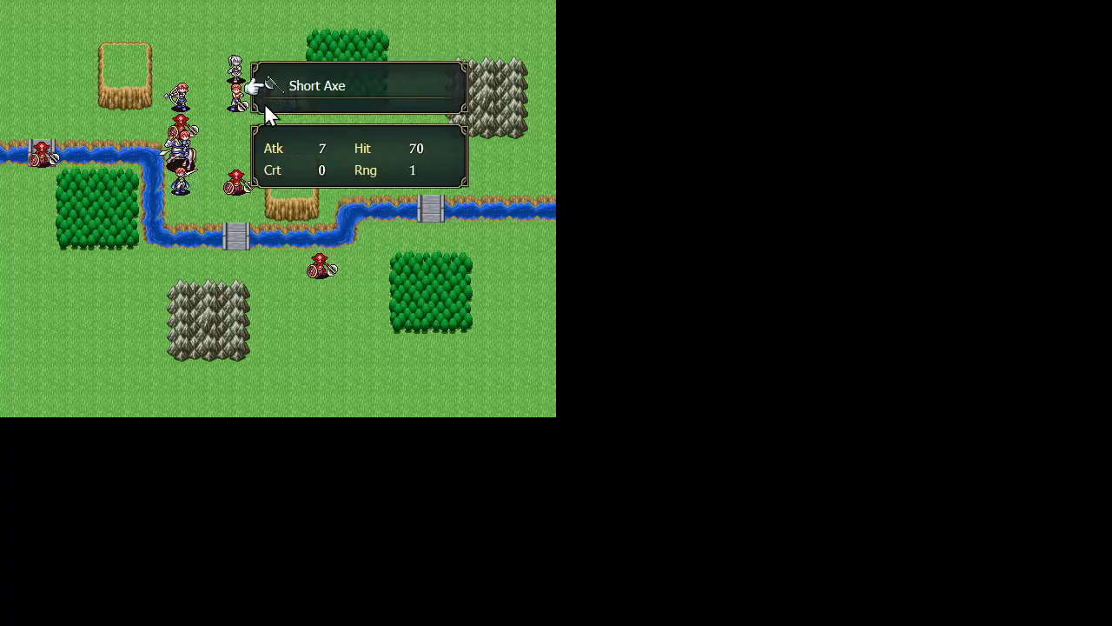
pyautogui.click(262, 86)
pyautogui.click(259, 96)
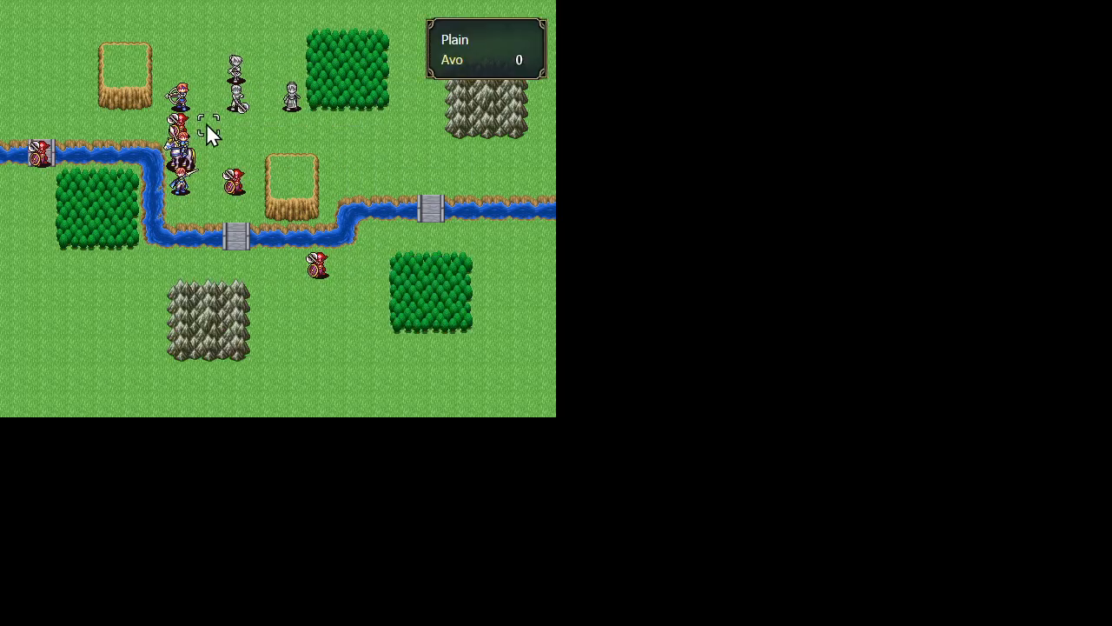
# Move the Archer one tile east and attack the goblin above the Knight with the Short Bow
pyautogui.moveTo(235, 183)
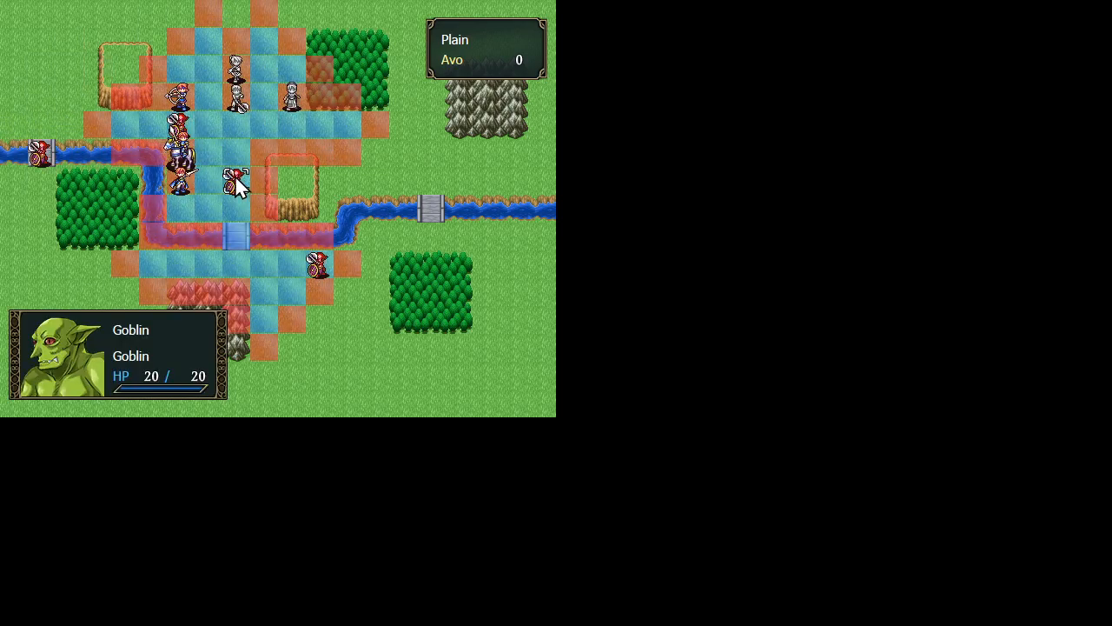
pyautogui.click(179, 97)
pyautogui.click(204, 97)
pyautogui.click(252, 132)
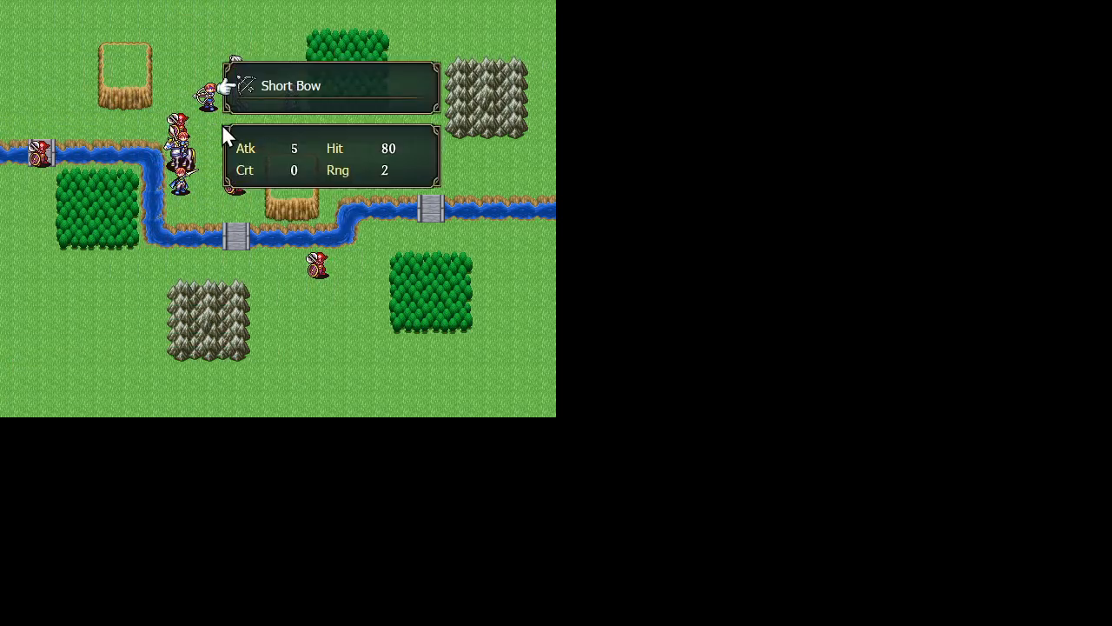
pyautogui.click(254, 87)
pyautogui.click(190, 126)
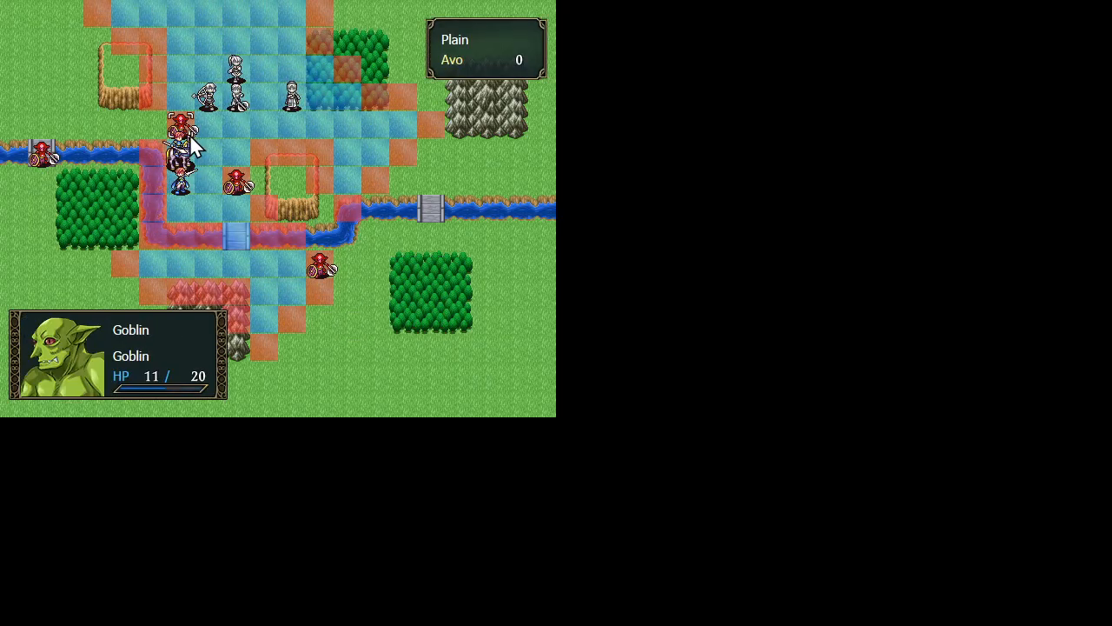
# Move the Knight to the tile directly below the Archer and attack the adjacent goblin with the Short Lance
pyautogui.click(202, 124)
pyautogui.click(290, 163)
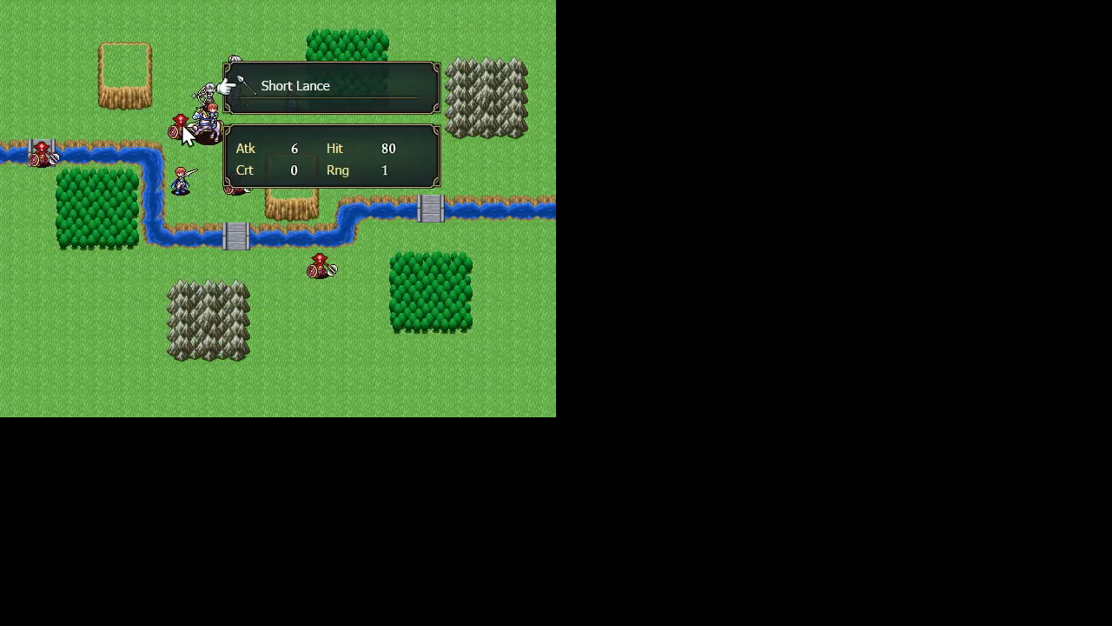
pyautogui.click(244, 90)
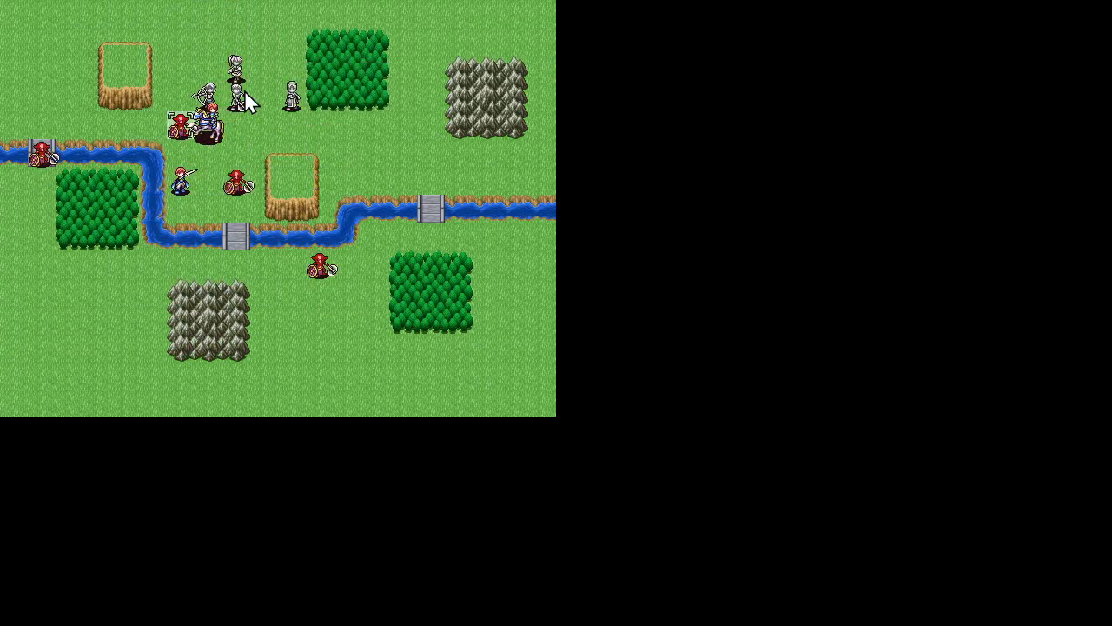
pyautogui.click(188, 126)
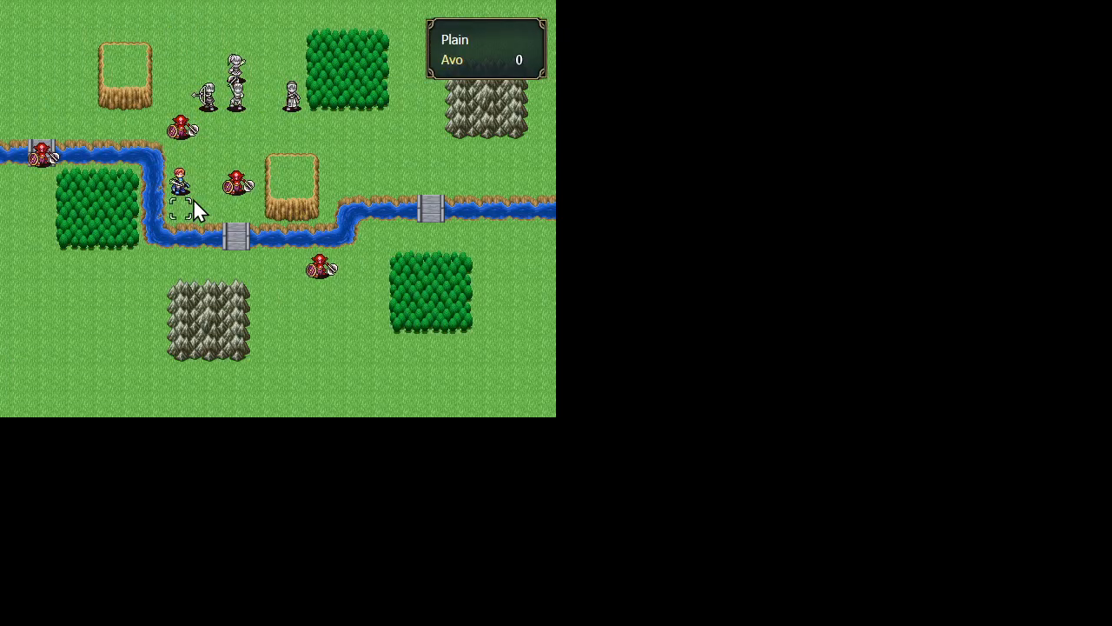
# Move the sword unit one tile north, directly below the goblin by the river, and attack it with the Short Sword
pyautogui.click(178, 181)
pyautogui.click(179, 154)
pyautogui.click(261, 190)
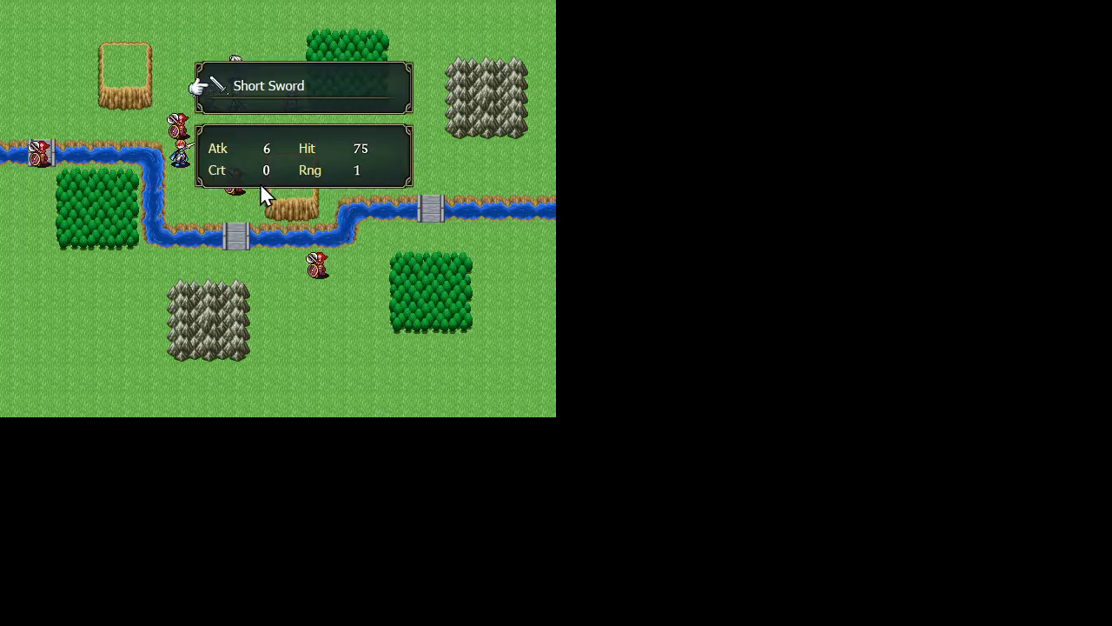
pyautogui.click(216, 109)
pyautogui.click(185, 125)
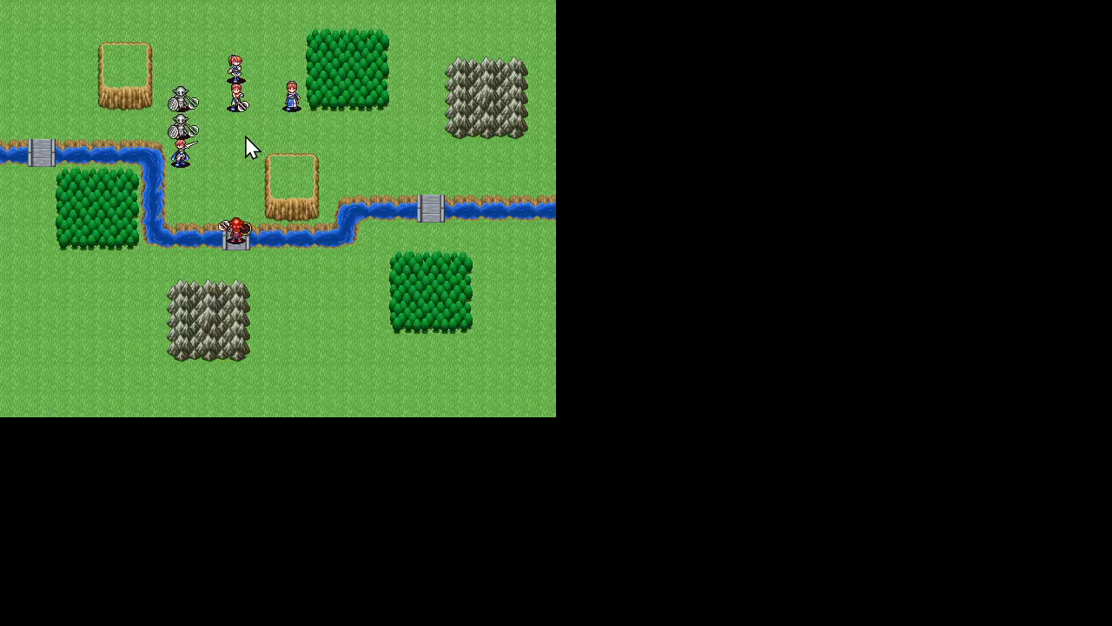
# Move the Mage one tile west and attack the upper of the two stacked goblins
pyautogui.moveTo(239, 98)
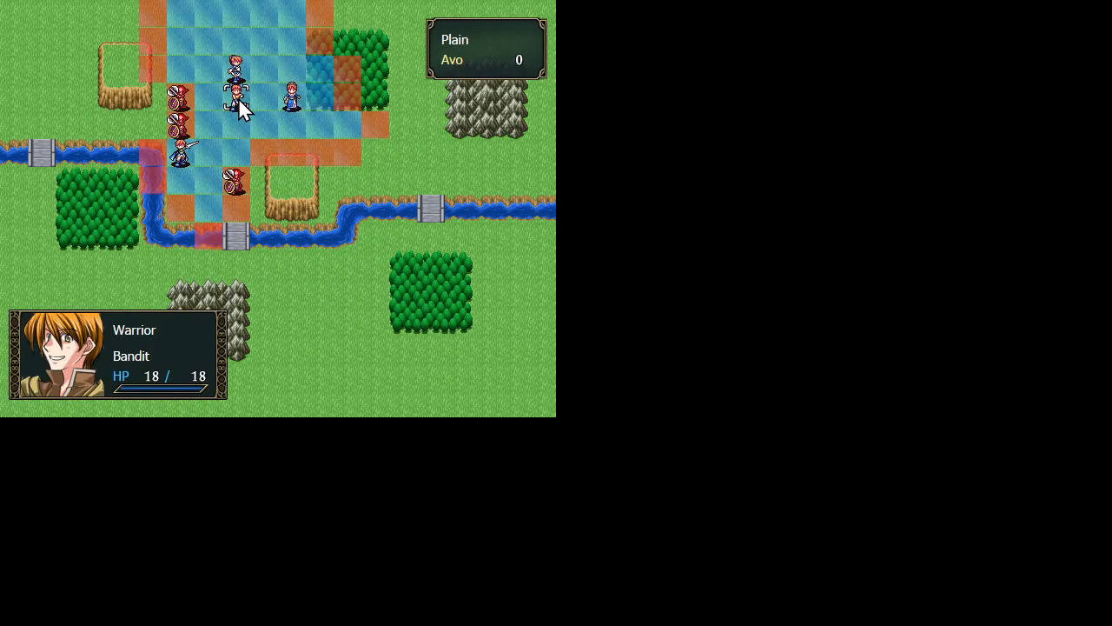
pyautogui.click(235, 77)
pyautogui.click(203, 80)
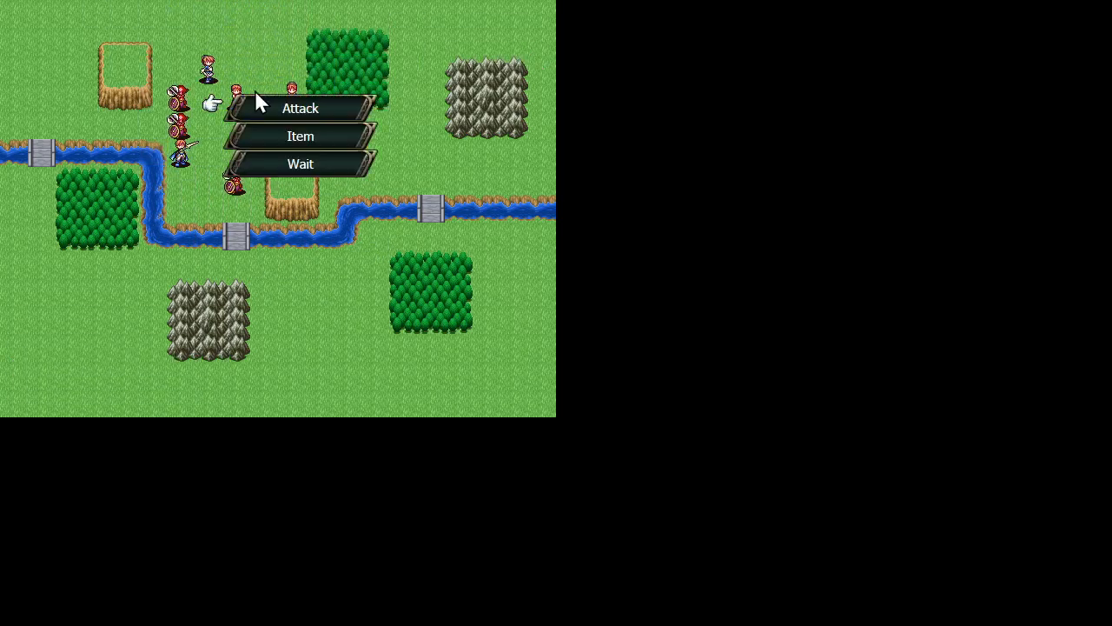
pyautogui.click(257, 98)
pyautogui.click(260, 87)
pyautogui.click(176, 100)
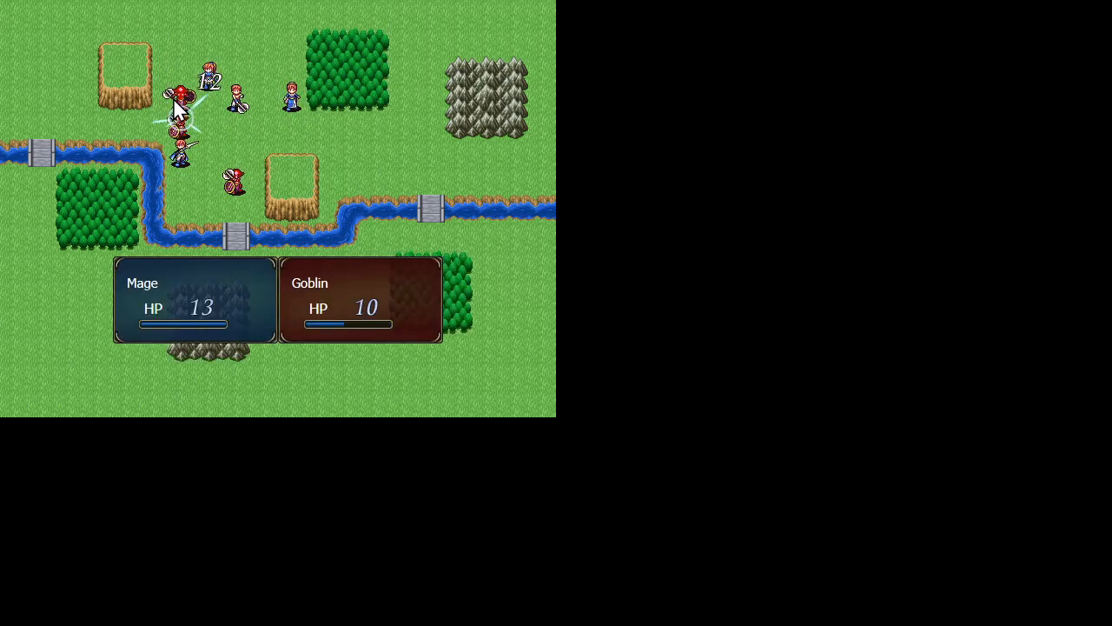